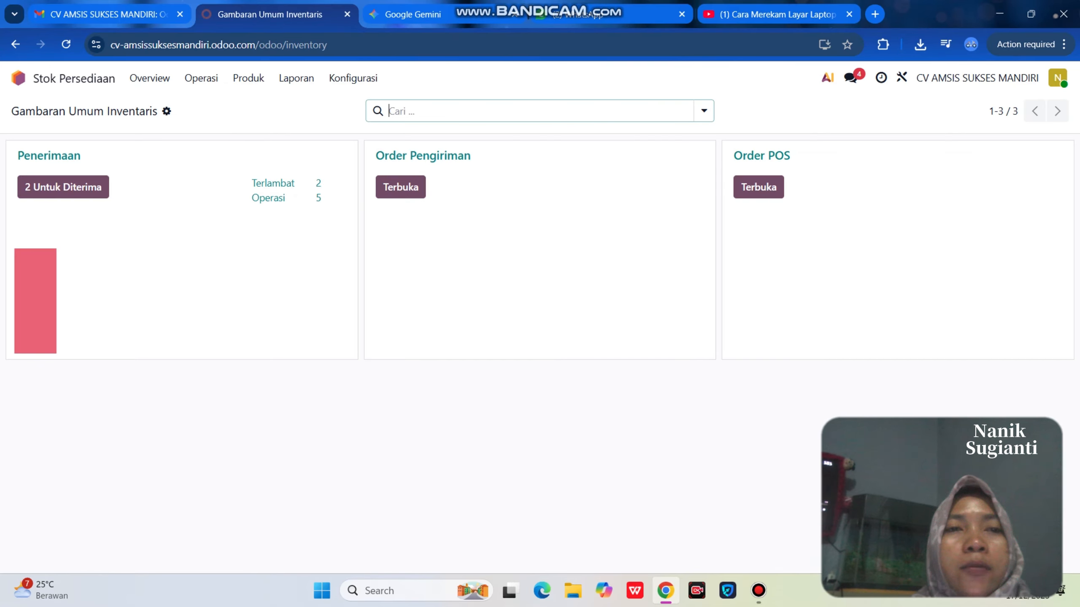
- Open the Inventory Products list showing all 47 products
left_click(248, 78)
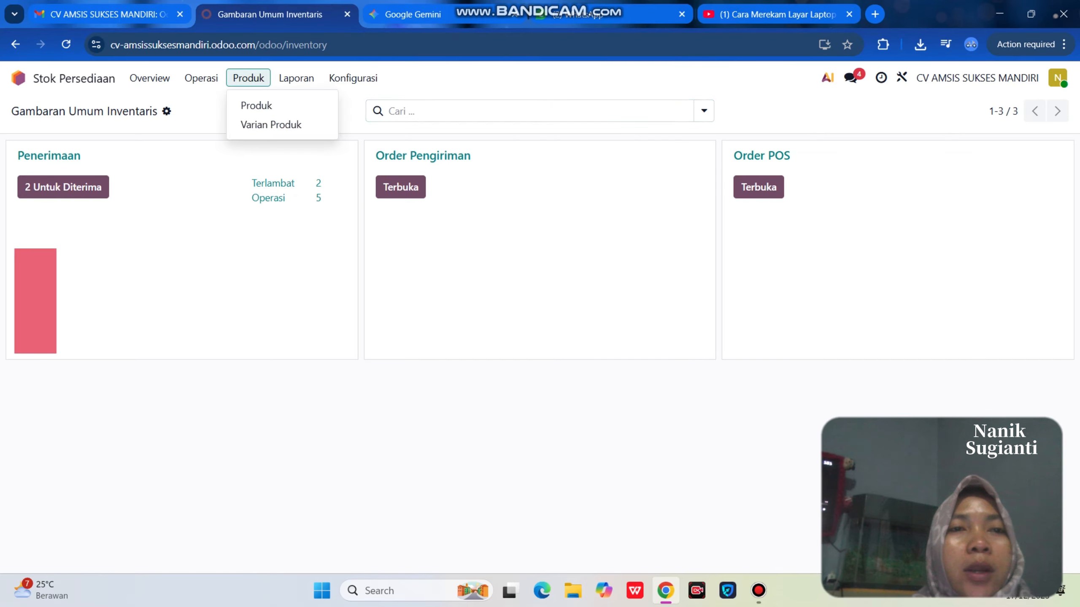
left_click(256, 106)
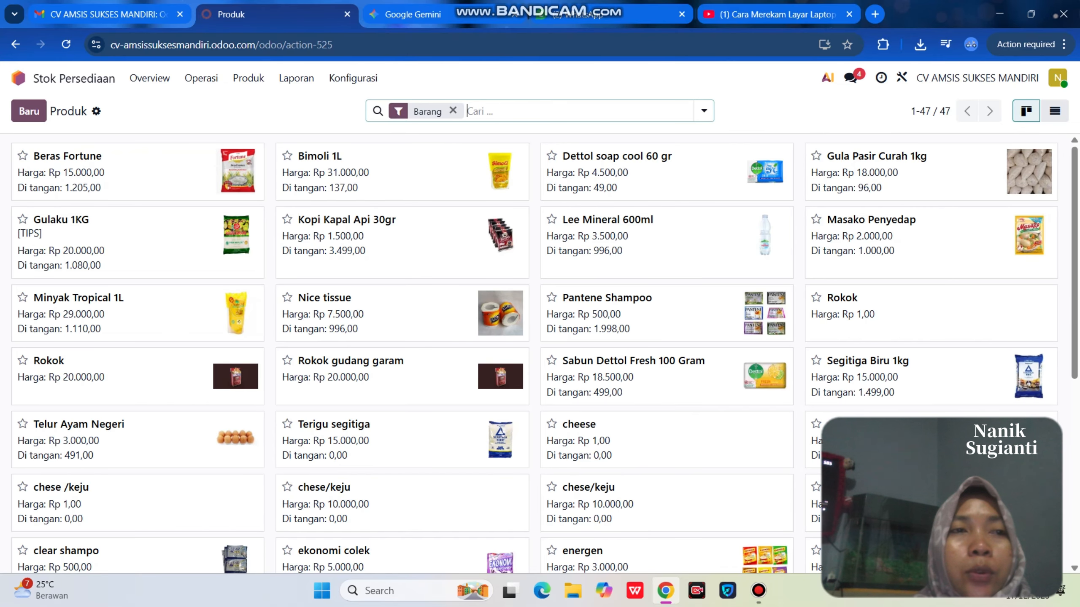
- Create a new product named 'Chese / keju'
left_click(29, 111)
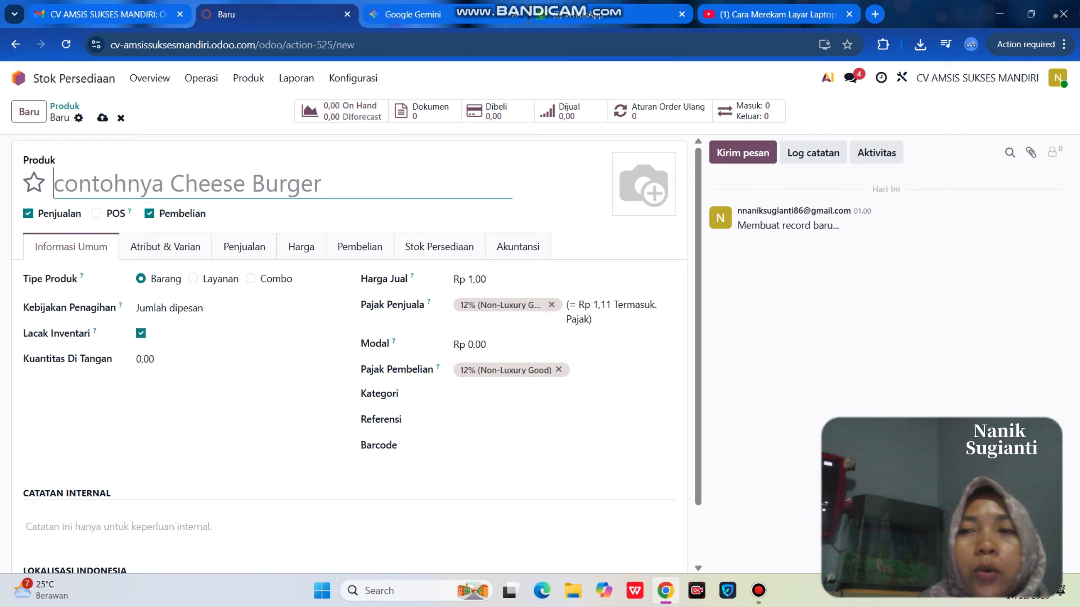
type("Ches")
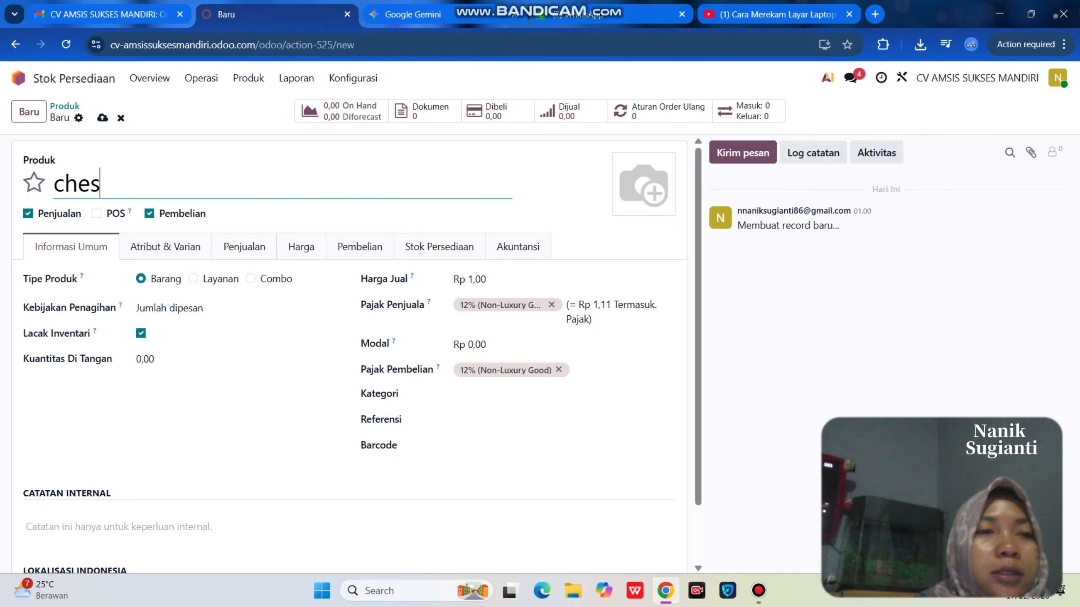
type("e /")
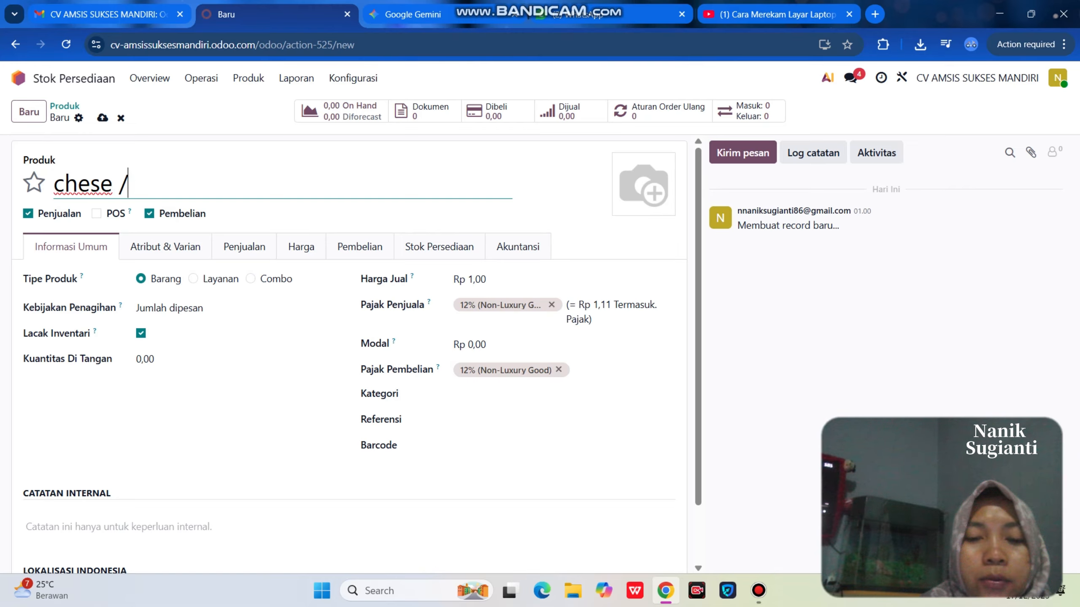
type(" keju")
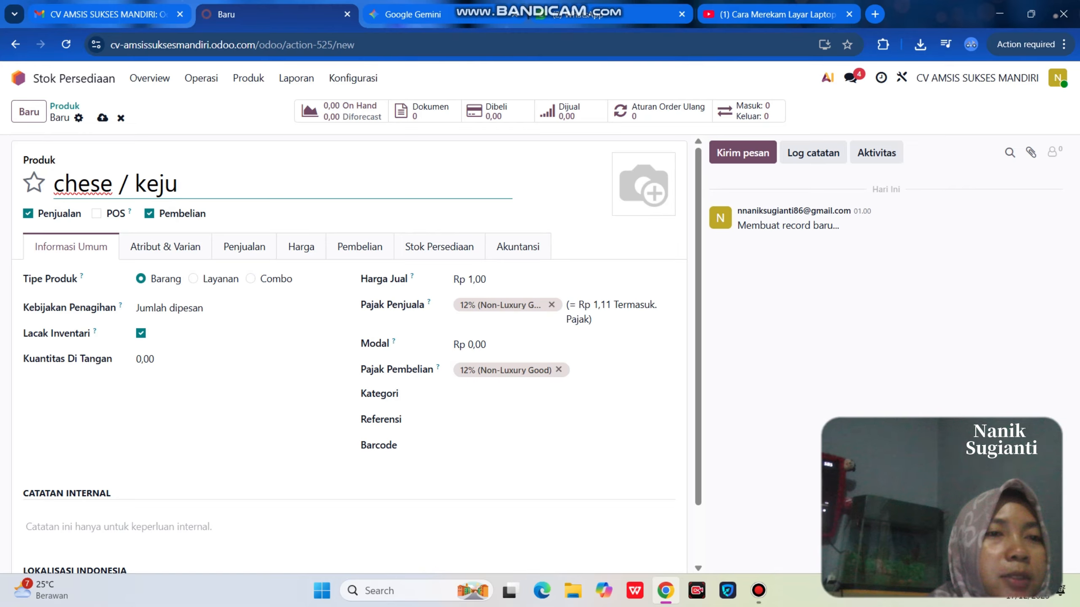
- Enable Point of Sale for Chese / keju, review invoicing policy, keep inventory tracking on
left_click(96, 213)
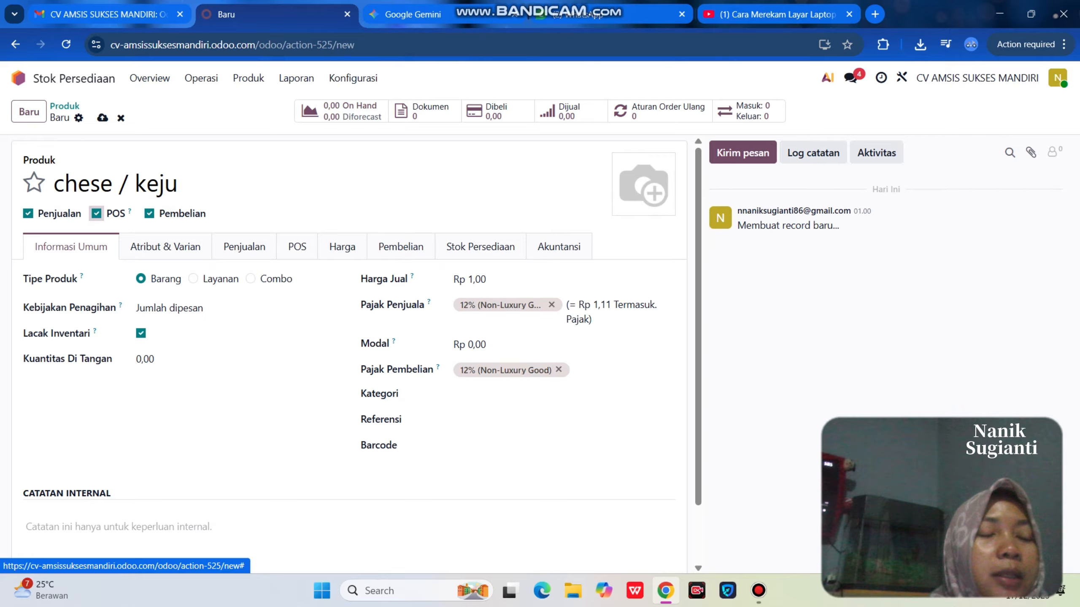
mouse_move(81, 277)
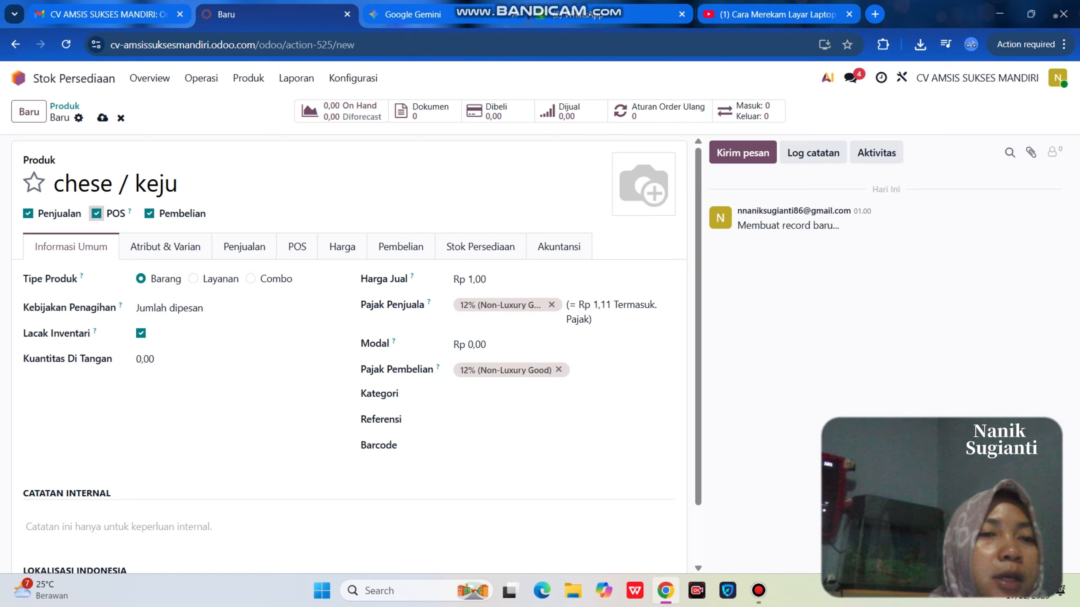
left_click(236, 308)
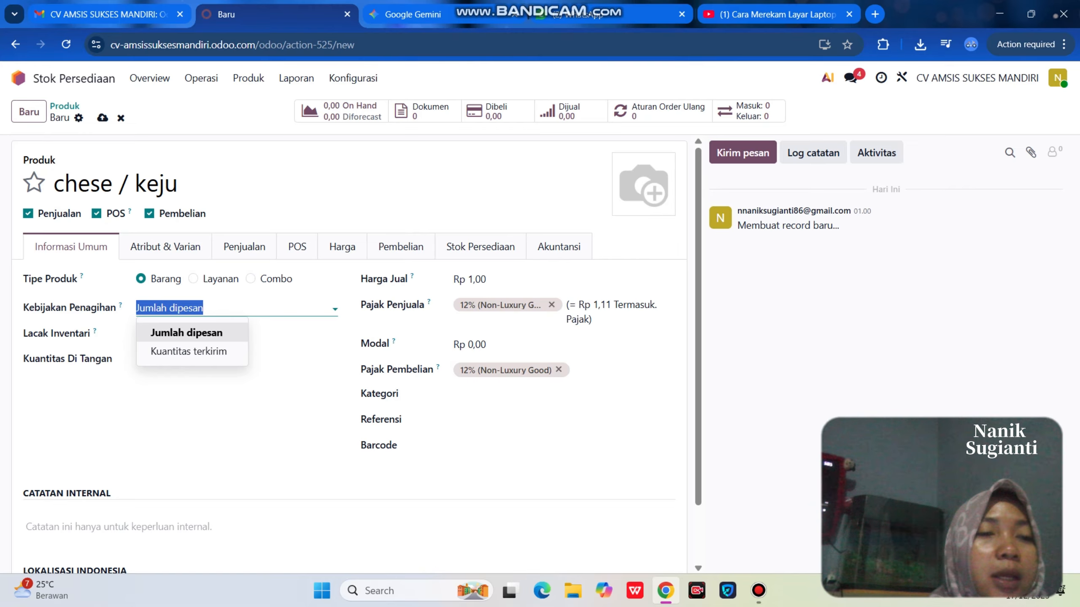
left_click(141, 334)
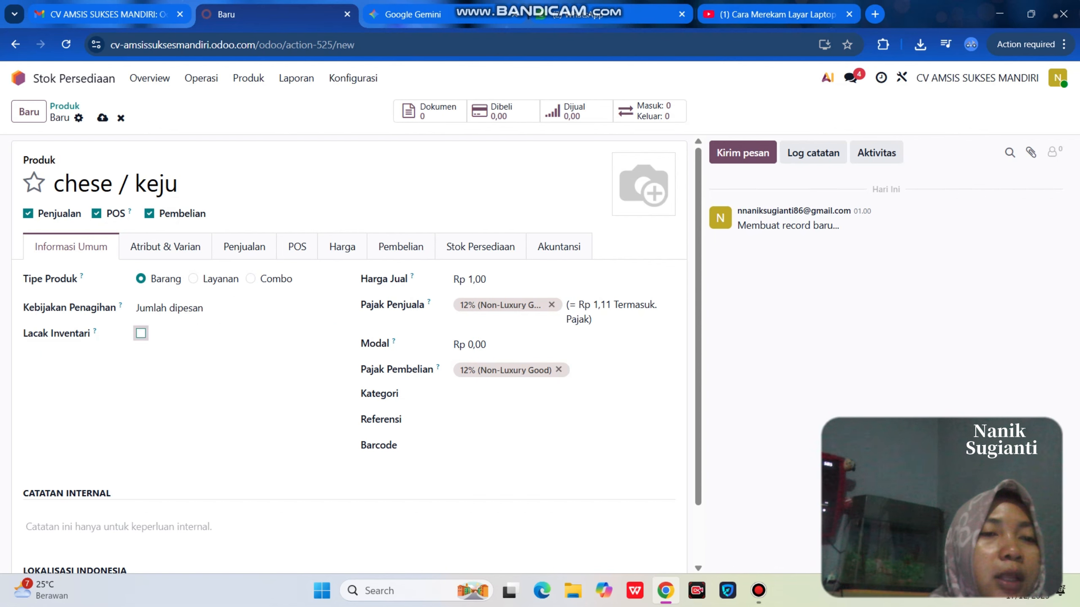
left_click(140, 333)
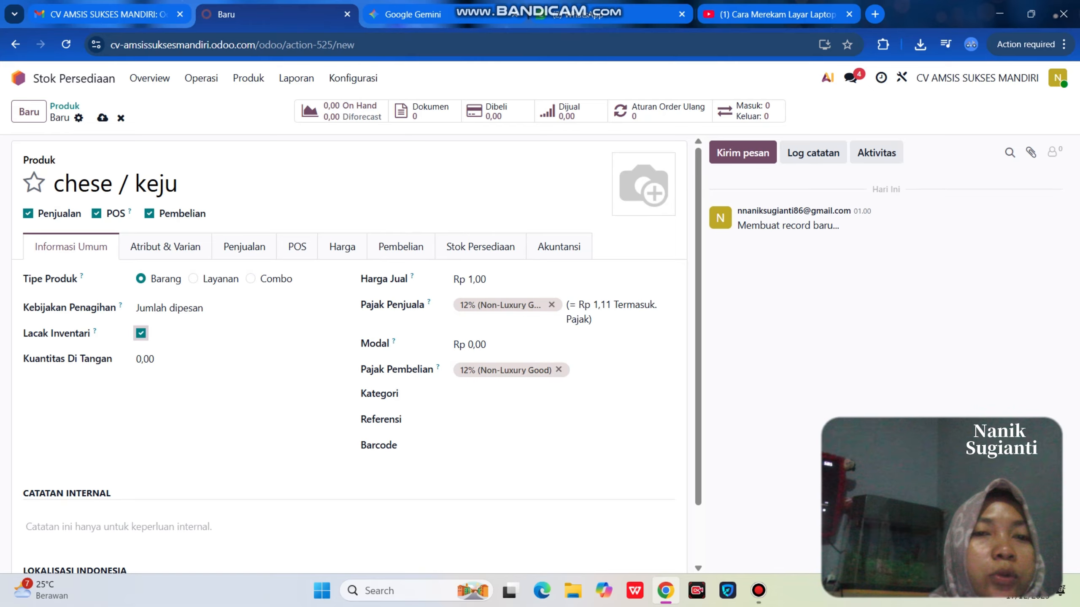
- Set the sales price to 10000 and remove the 12% sales tax
key("Tab")
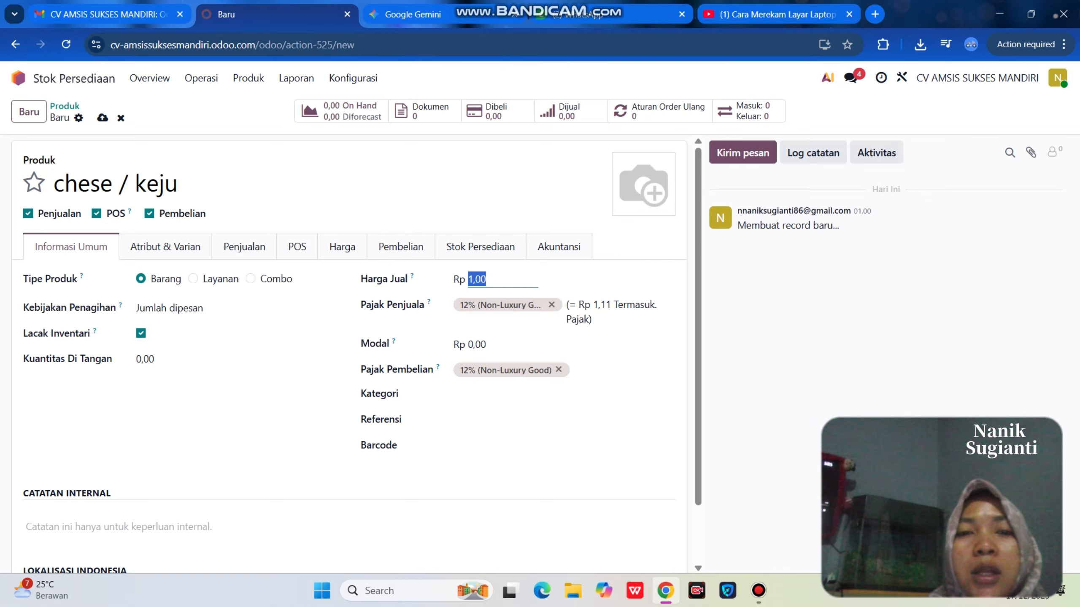
type("10000")
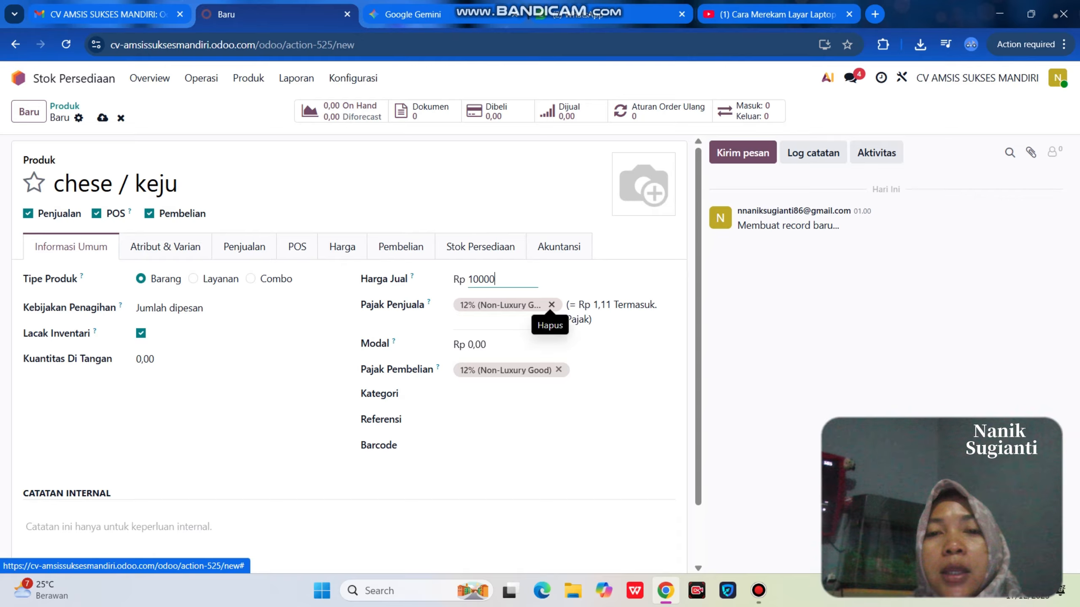
left_click(551, 304)
left_click(507, 330)
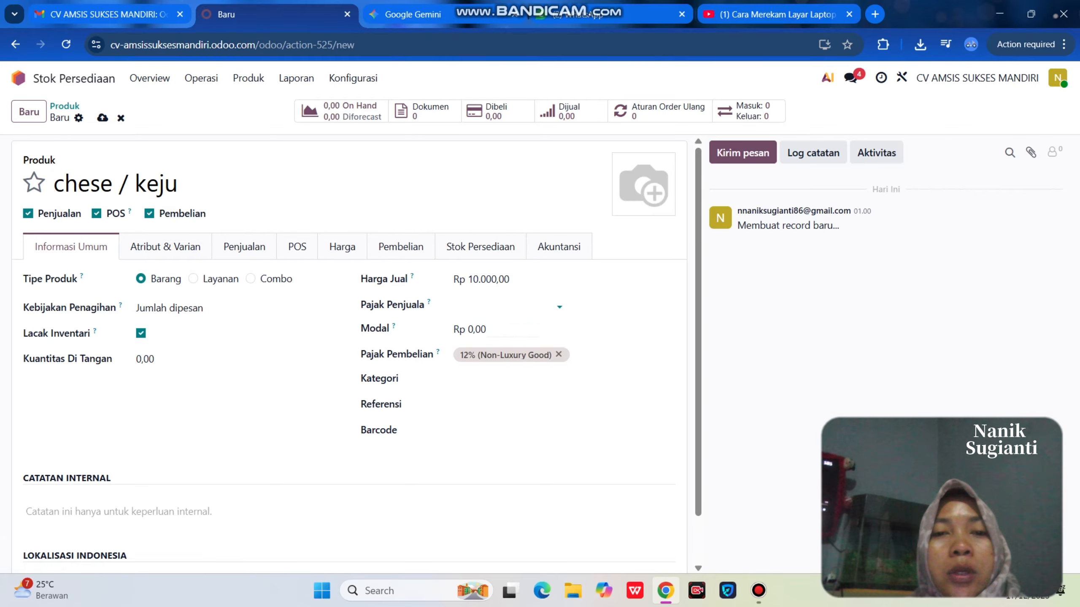
- Set the cost to 8000 and remove the 12% purchase tax
left_click(505, 330)
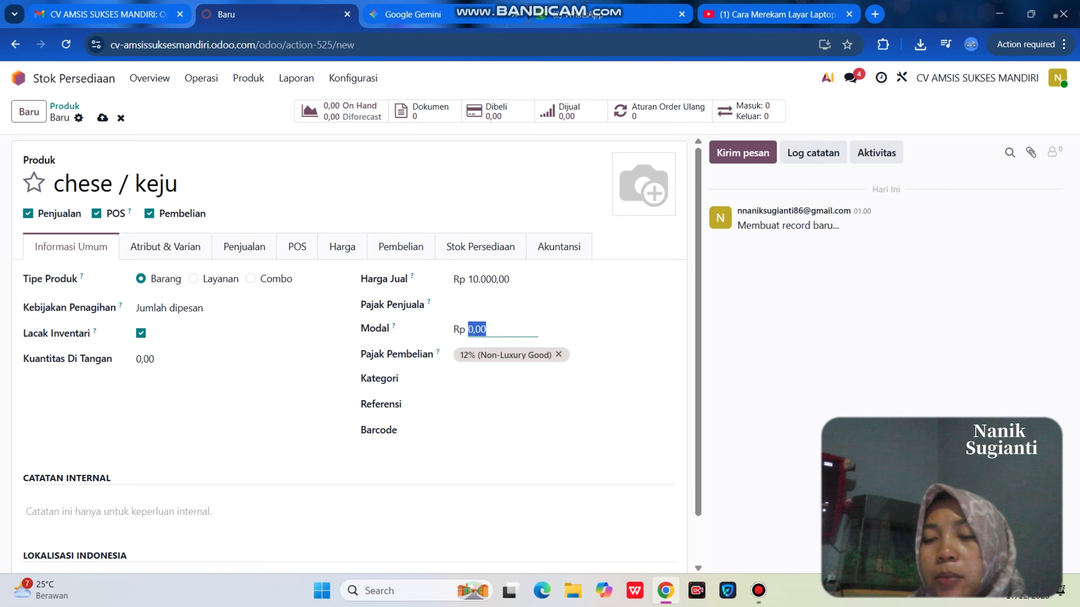
type("80")
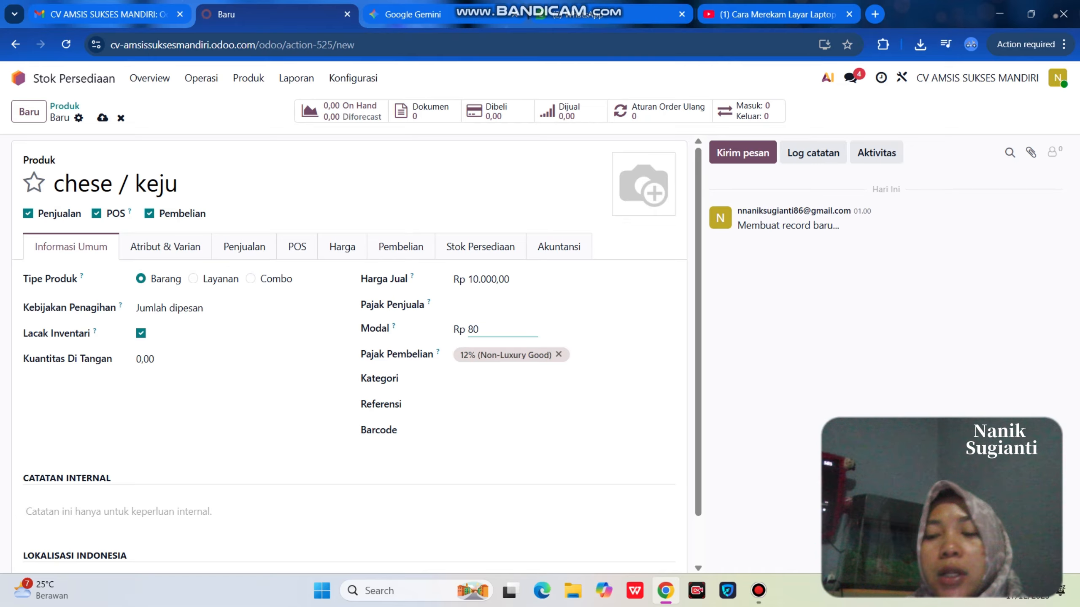
type("00")
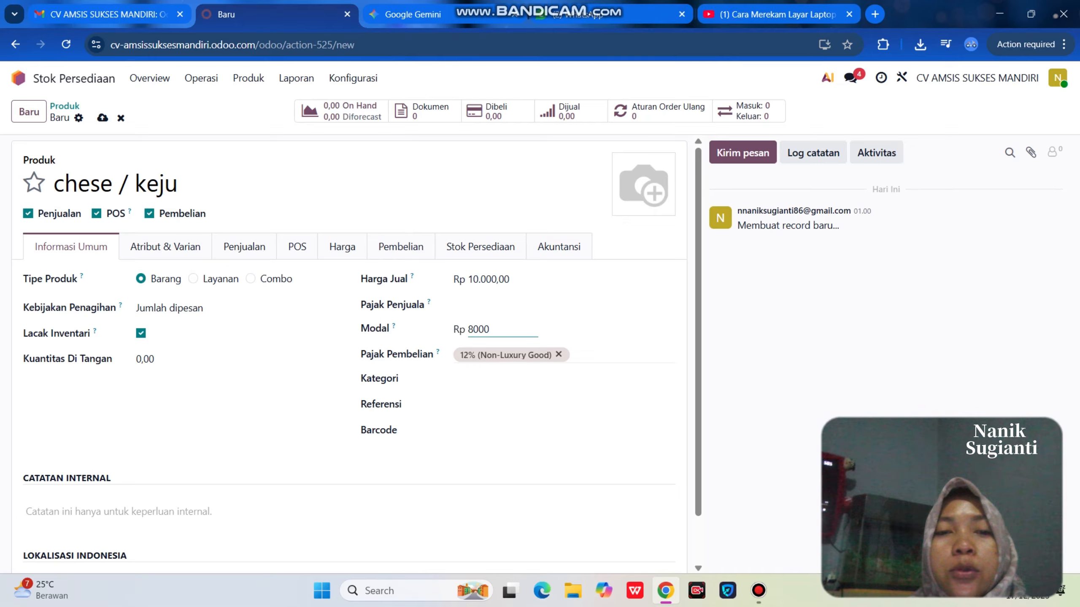
left_click(558, 355)
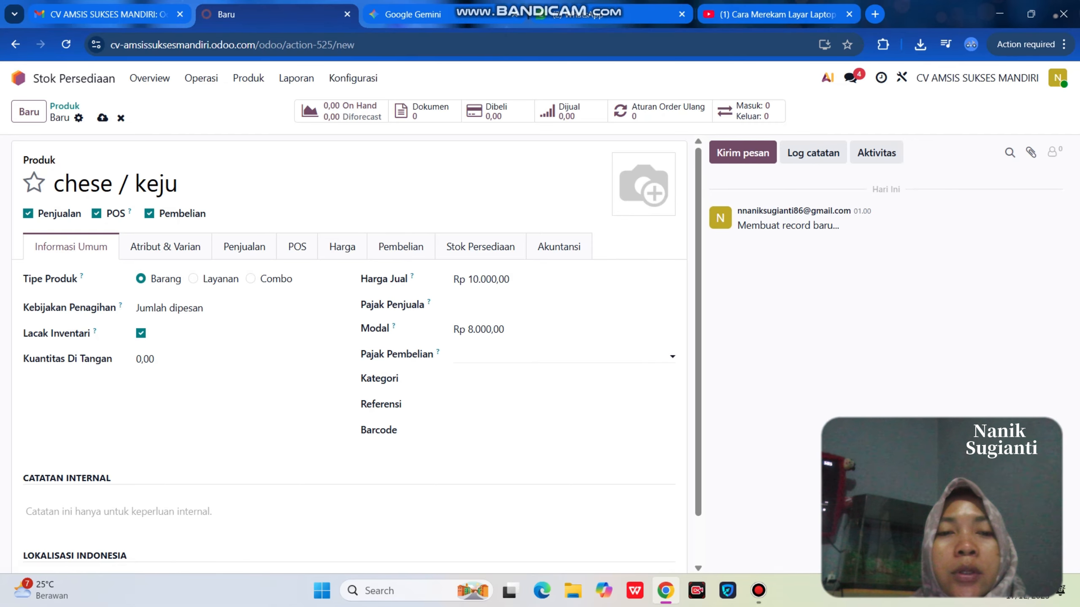
scroll(553, 357, "down", 1)
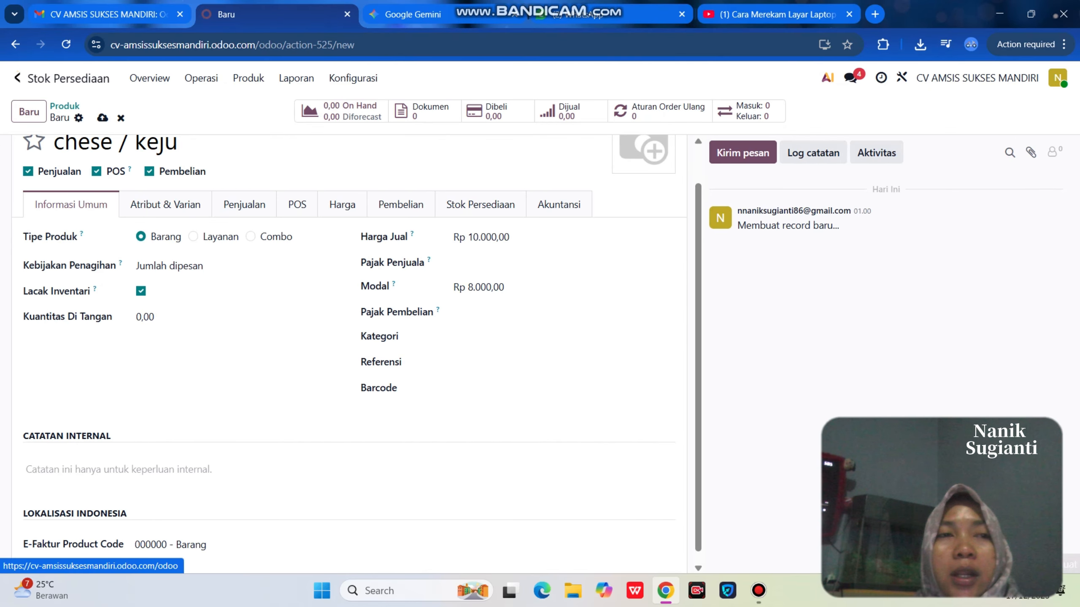
- Leave the Chese / keju product form and return to the Odoo app menu
left_click(16, 78)
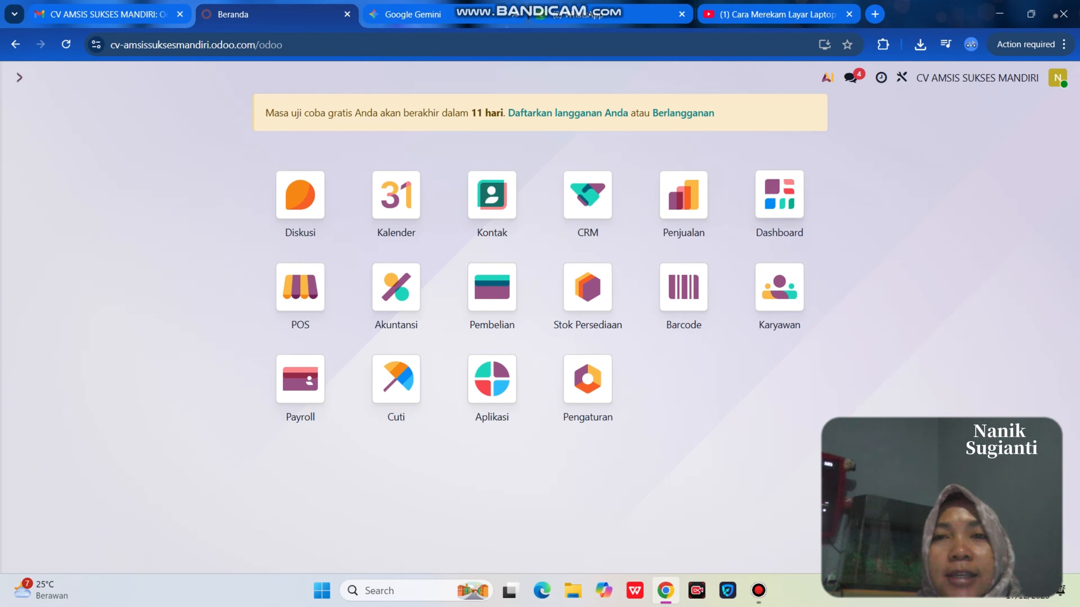
- Create a new Purchase vendor named CV AMEL MANDIRI
left_click(759, 591)
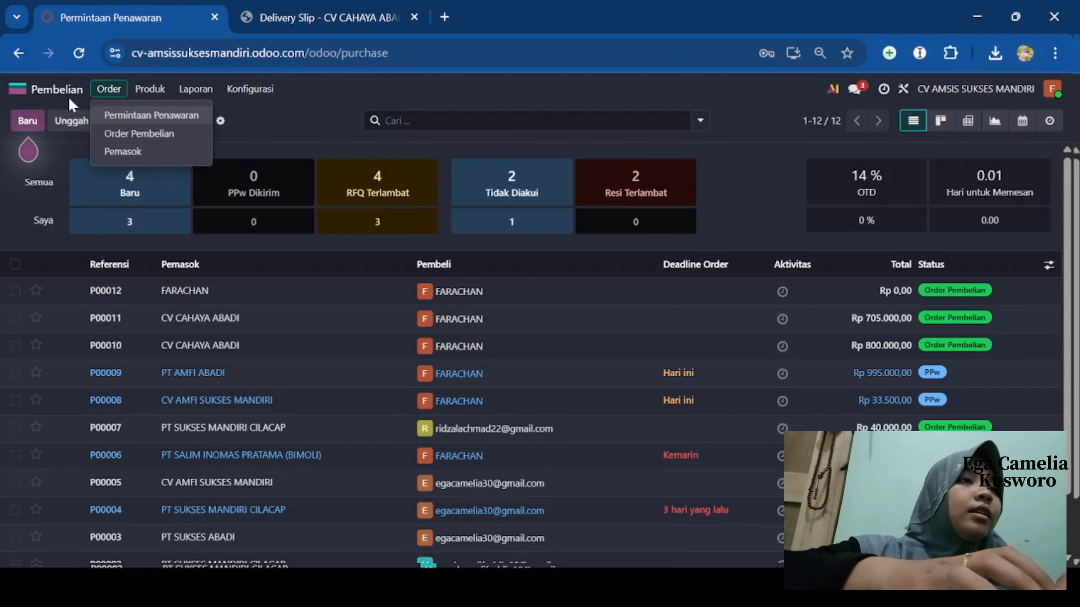
left_click(123, 152)
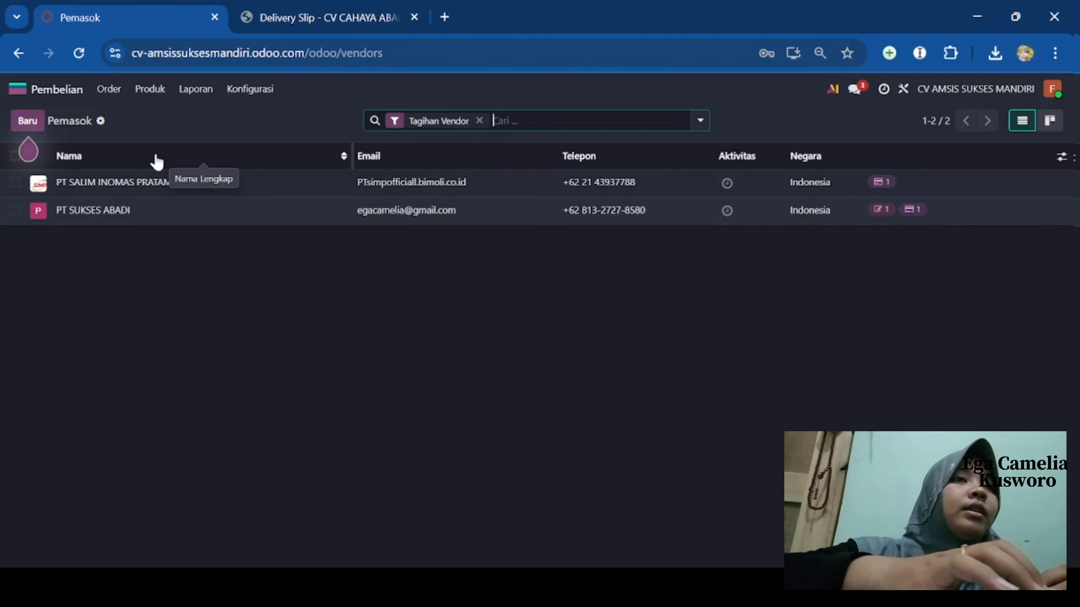
left_click(26, 122)
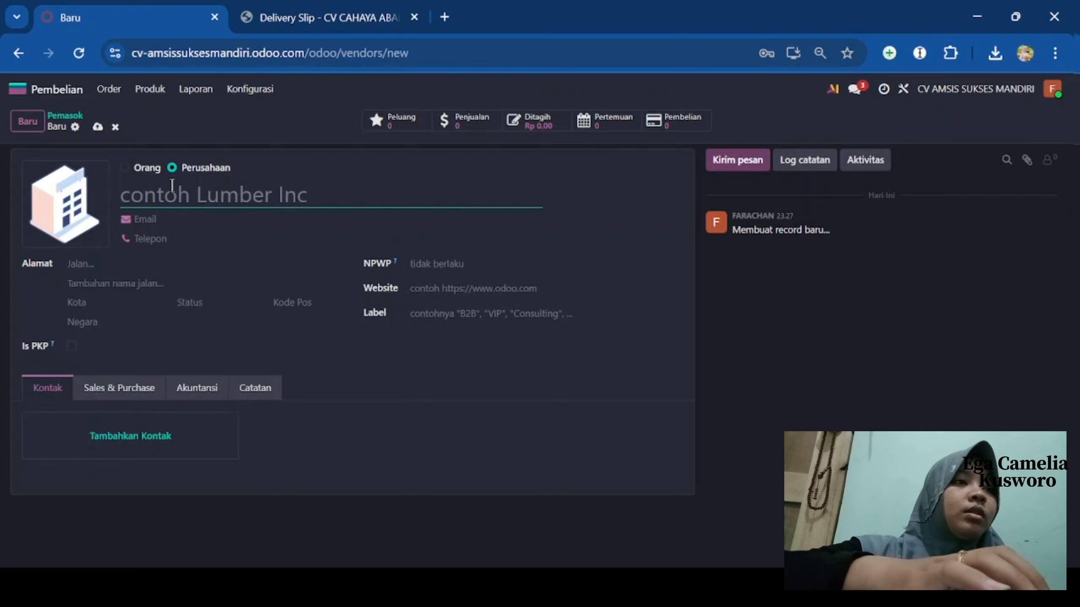
type("CV ")
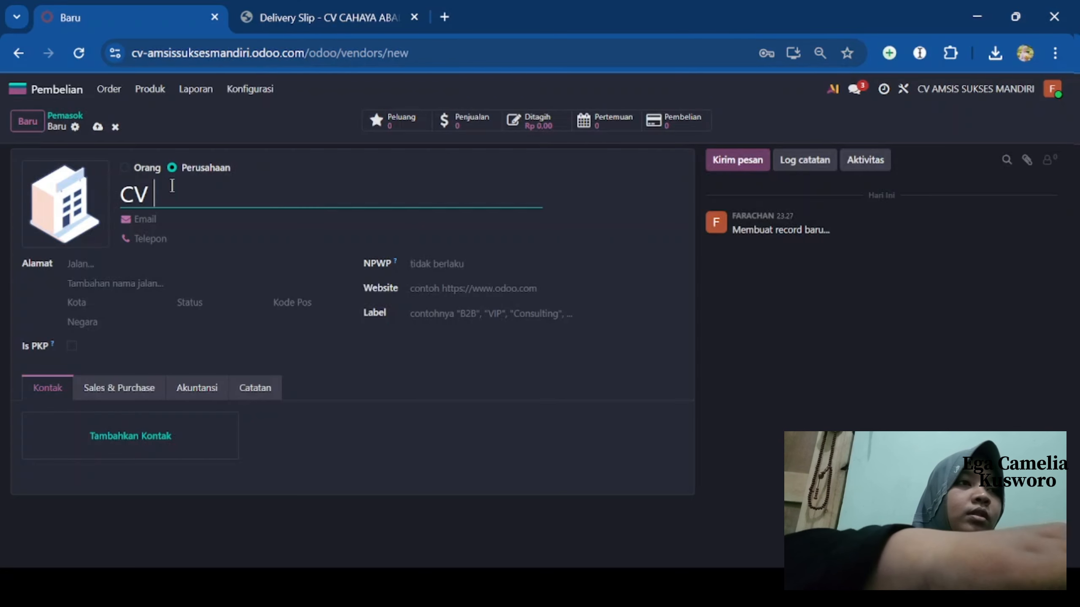
type("A")
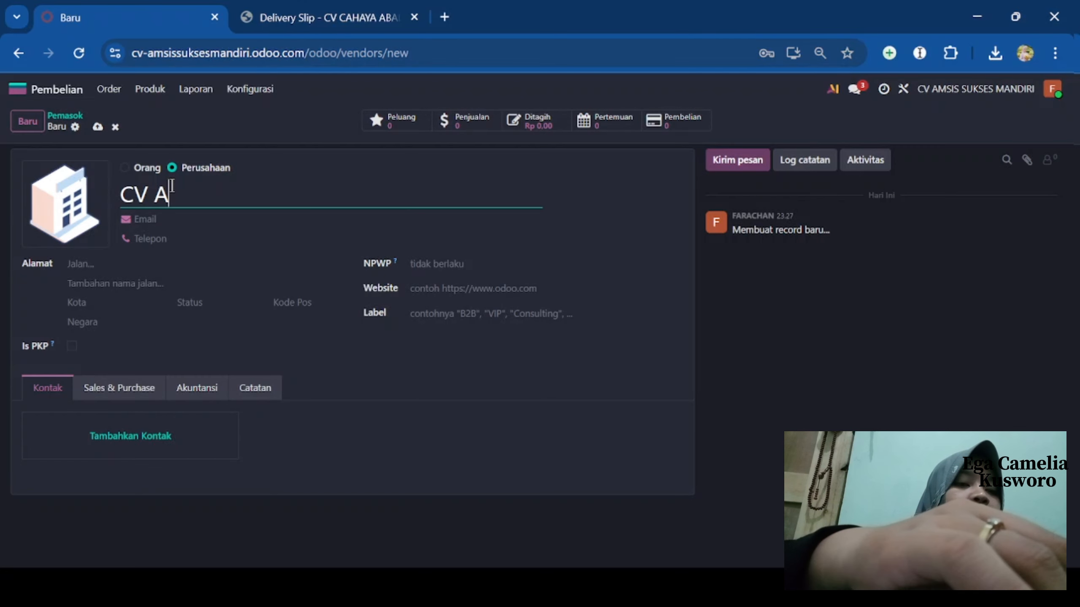
type("MEL M")
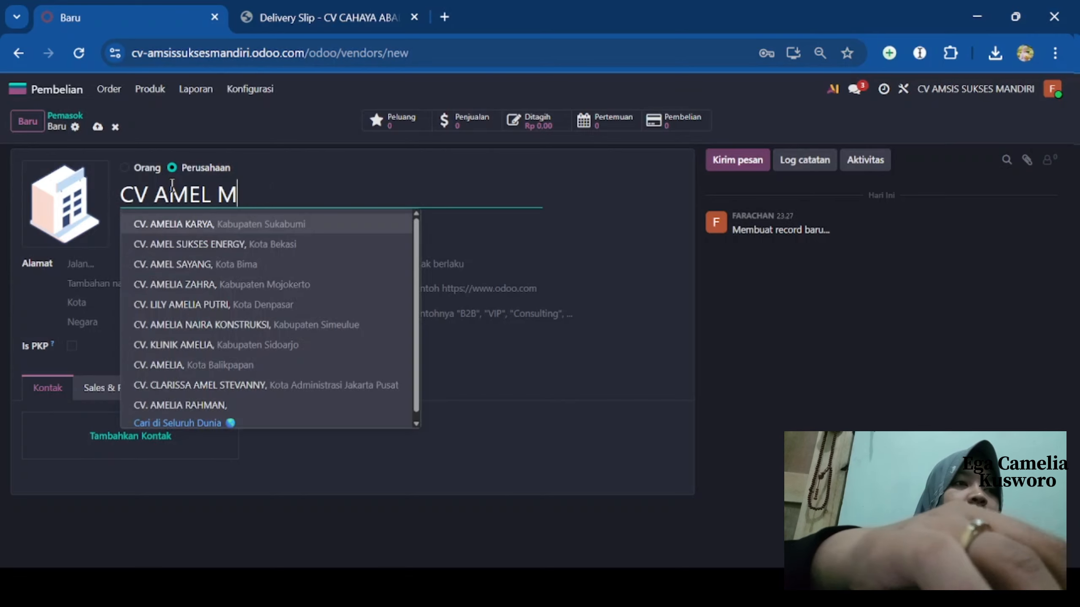
type("ANDIRI")
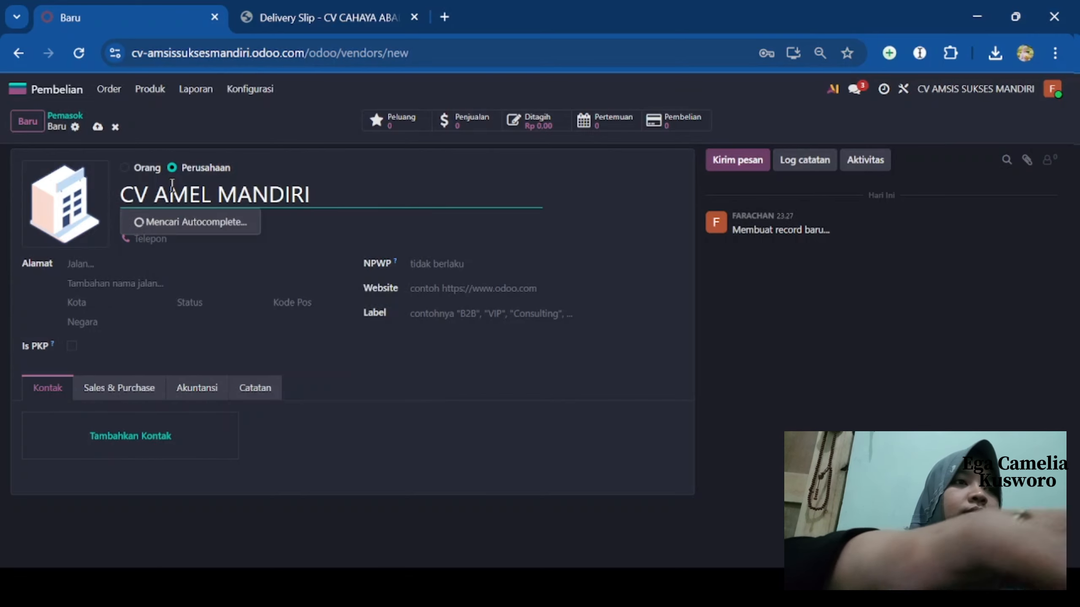
left_click(323, 171)
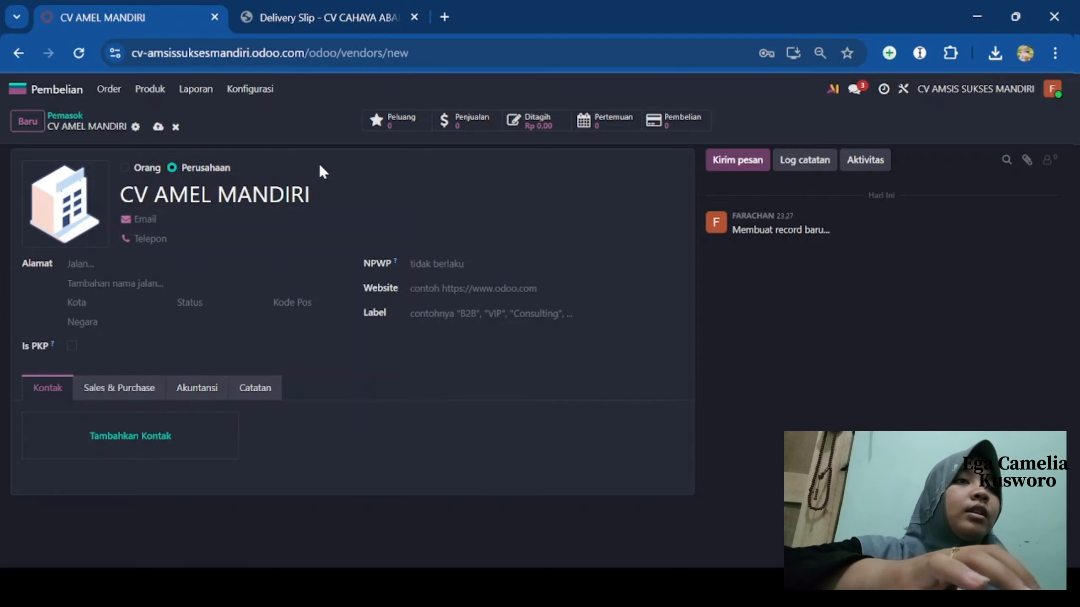
- Fill in the vendor's e-mail address and phone number
left_click(235, 219)
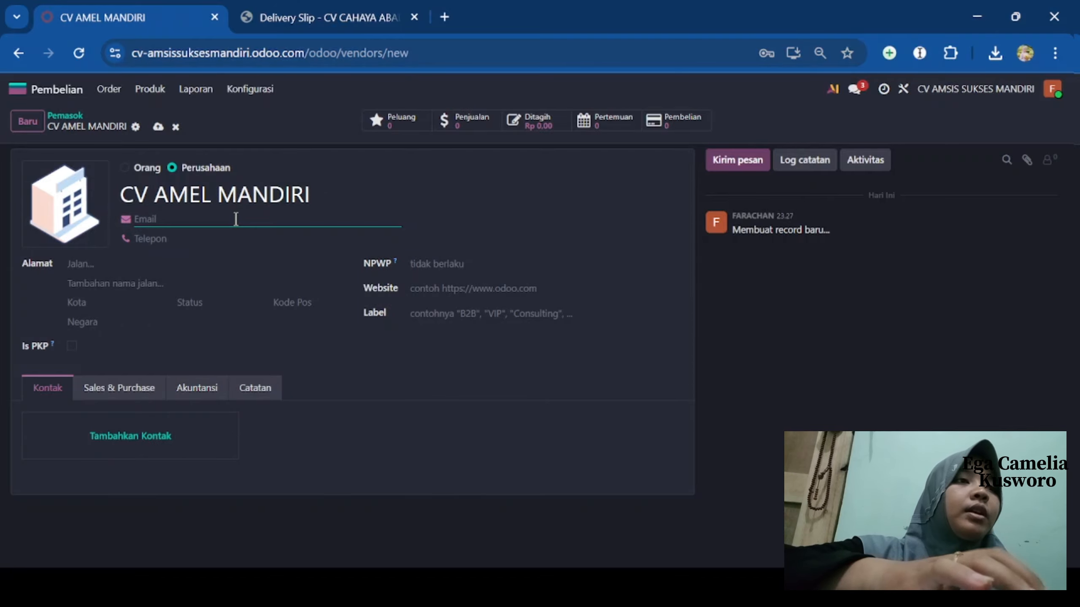
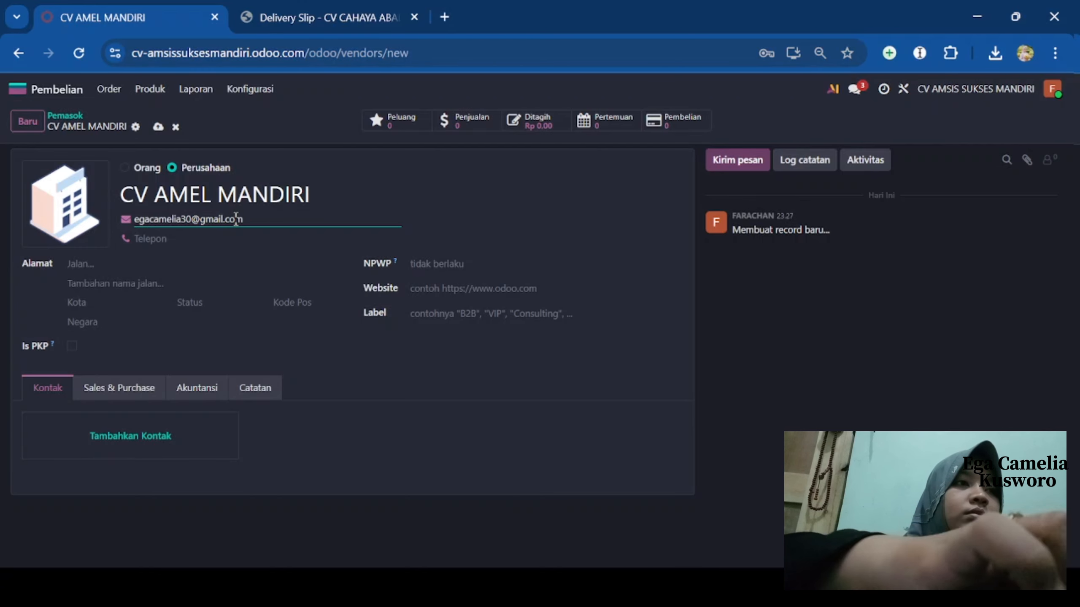
left_click(224, 237)
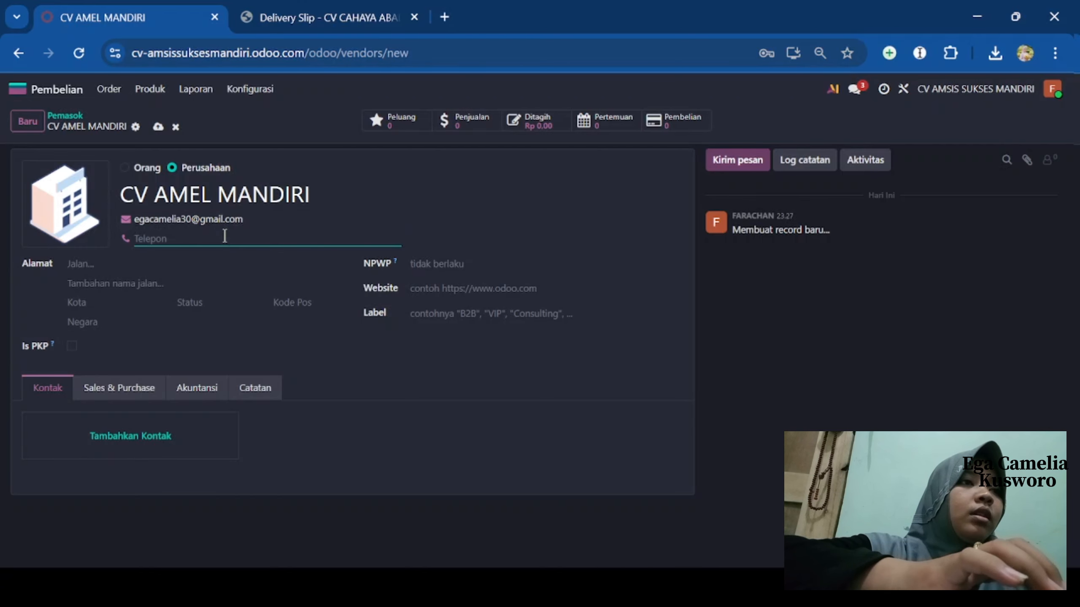
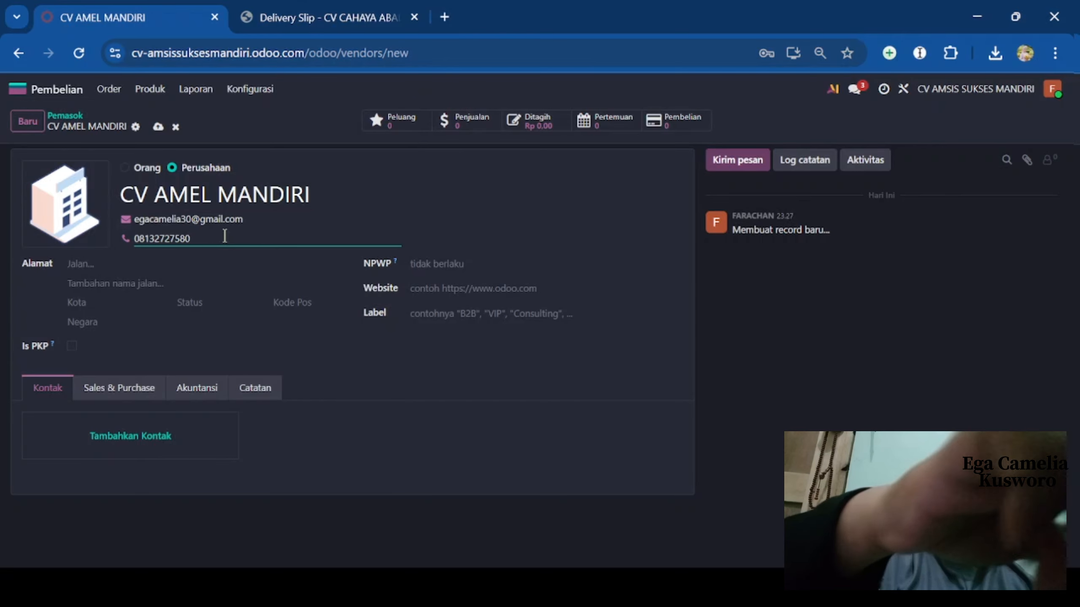
- Enter the street address lines JAKARTA and JALAN GERILYA
left_click(170, 261)
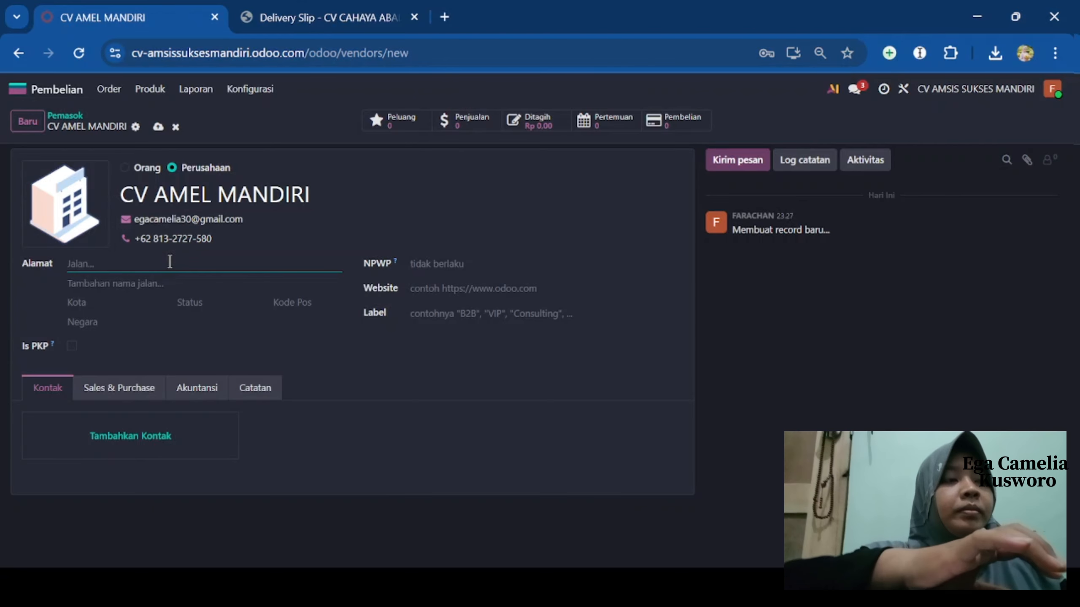
type("jakarta")
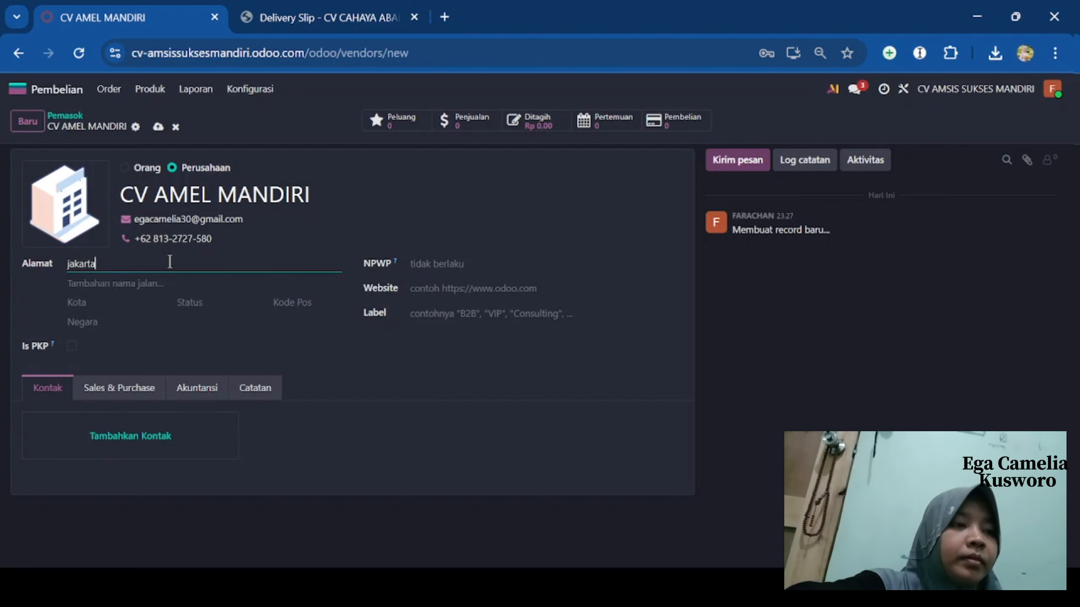
type(" bar")
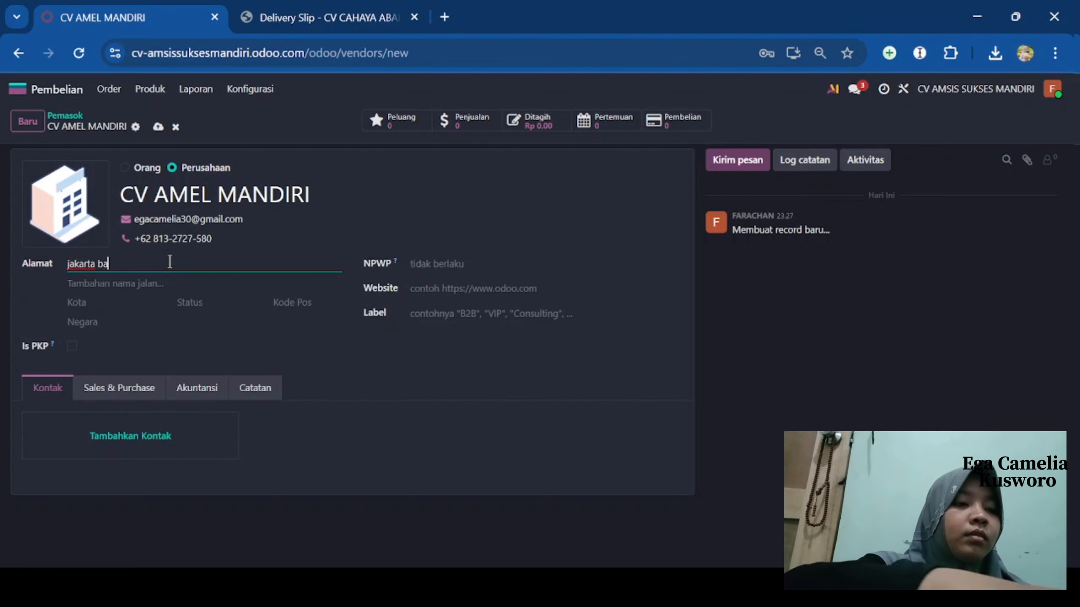
key("BackSpace")
key("BackSpace")
key("BackSpace")
key("BackSpace")
key("BackSpace")
key("BackSpace")
key("BackSpace")
key("BackSpace")
key("BackSpace")
key("BackSpace")
type("JAKAR")
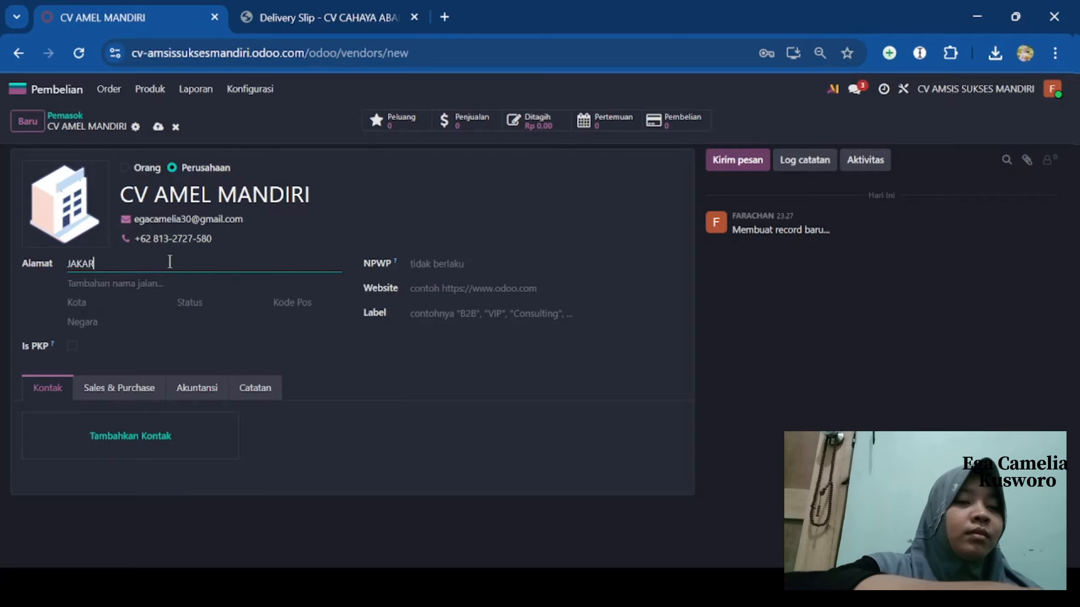
type("TA")
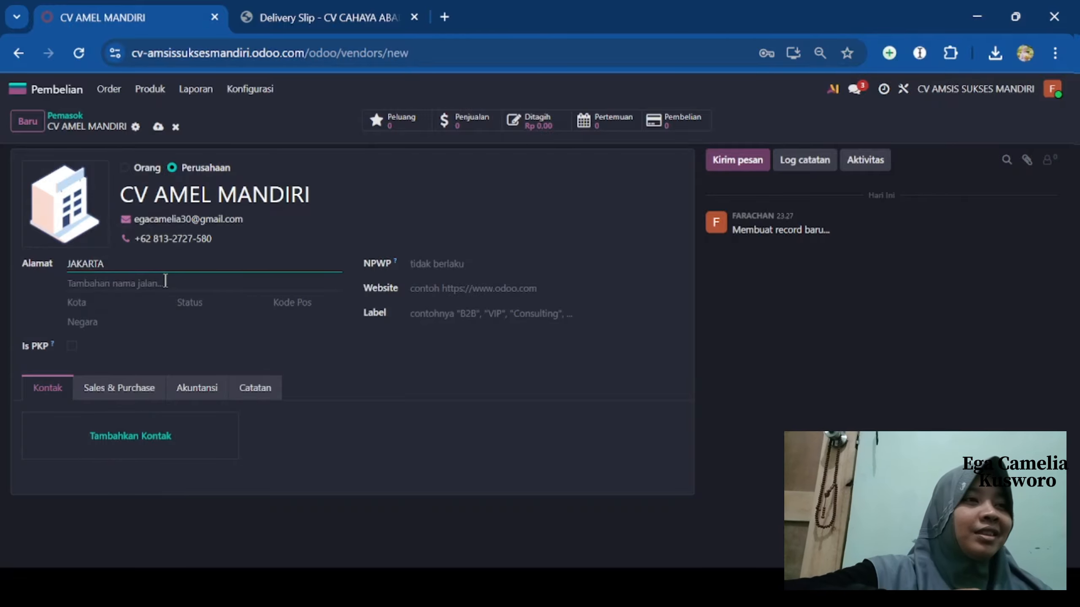
type("JALAN")
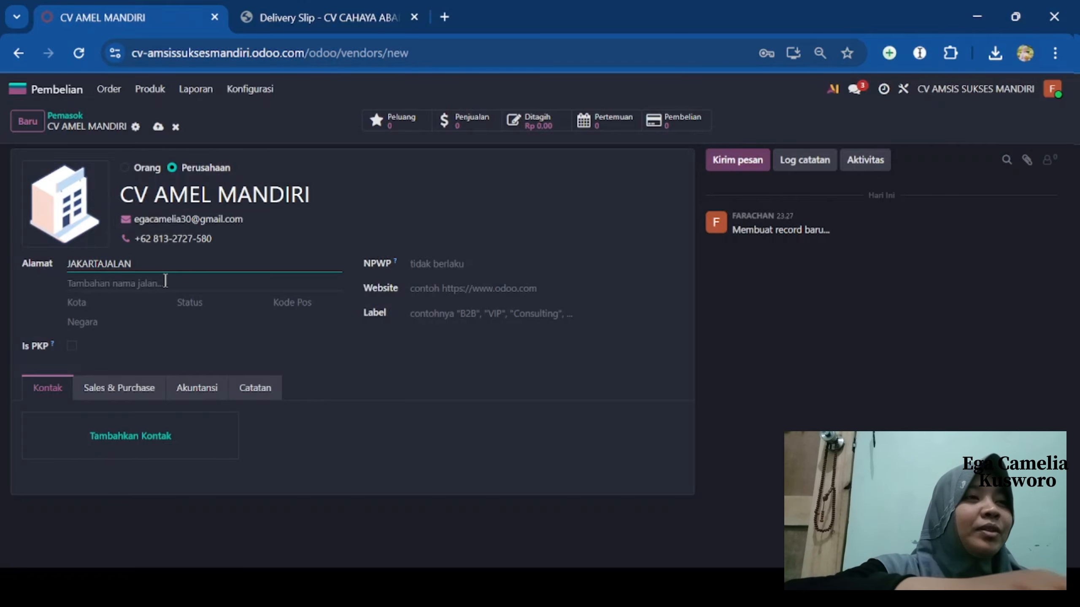
key("BackSpace")
key("BackSpace")
key("BackSpace")
key("BackSpace")
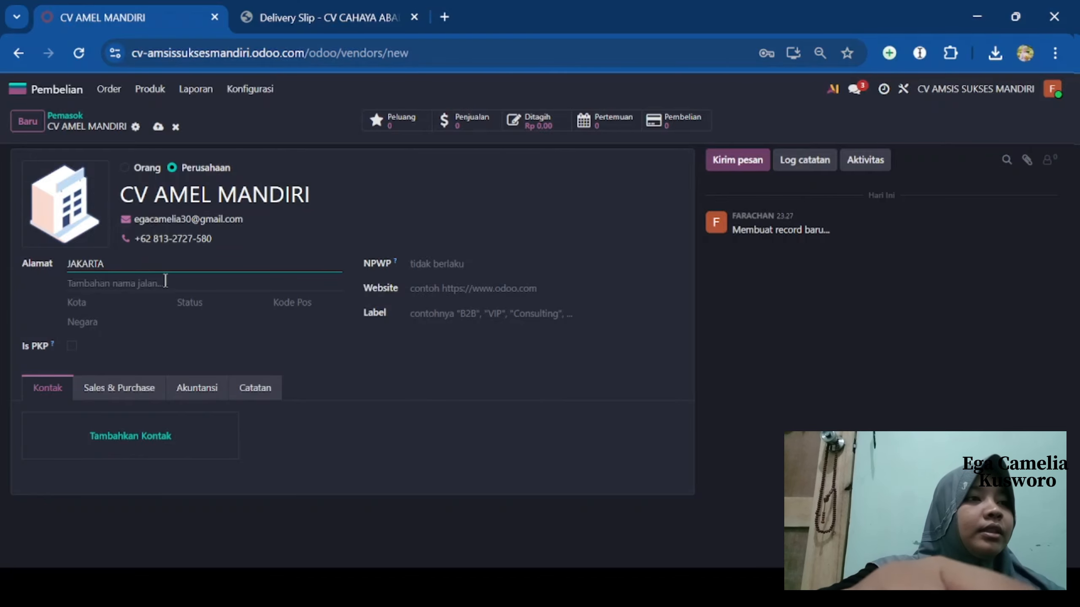
left_click(175, 288)
type("JAKA")
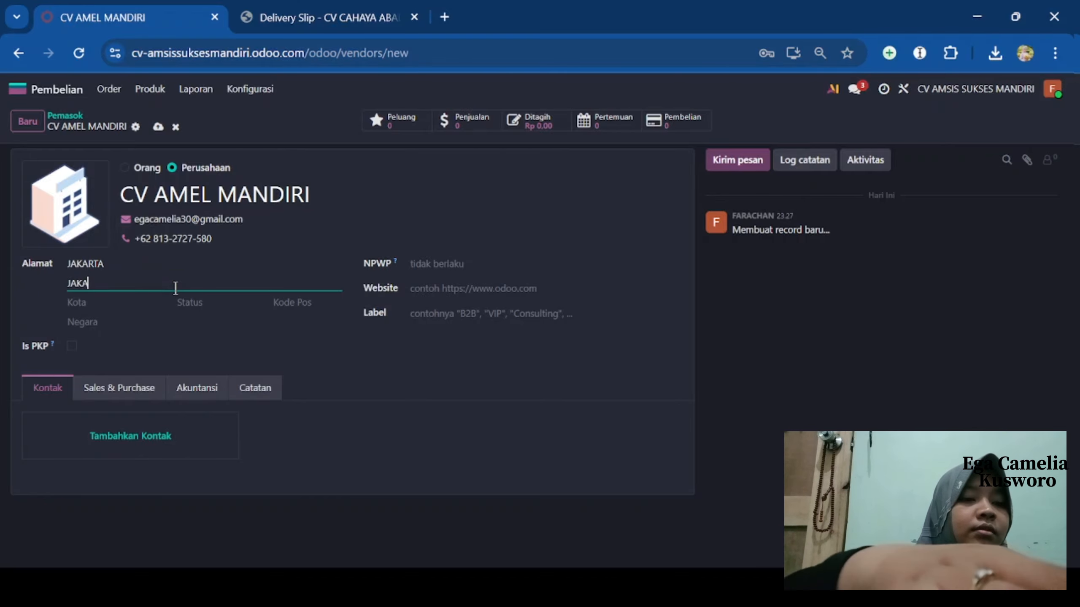
type("RTA")
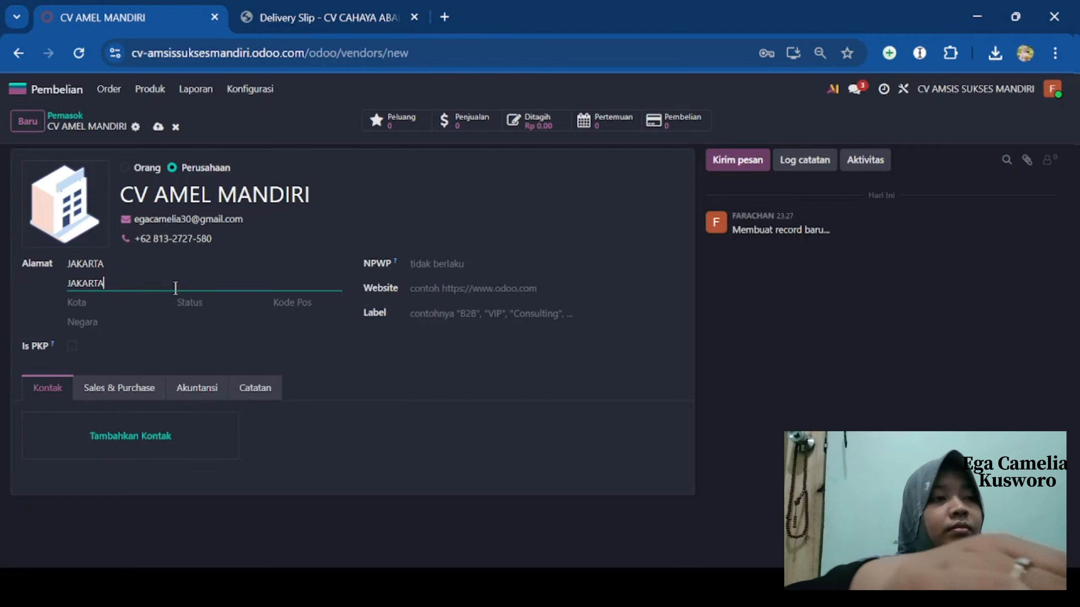
key("BackSpace")
key("BackSpace")
key("BackSpace")
key("BackSpace")
key("BackSpace")
key("BackSpace")
key("BackSpace")
type("JALAN ")
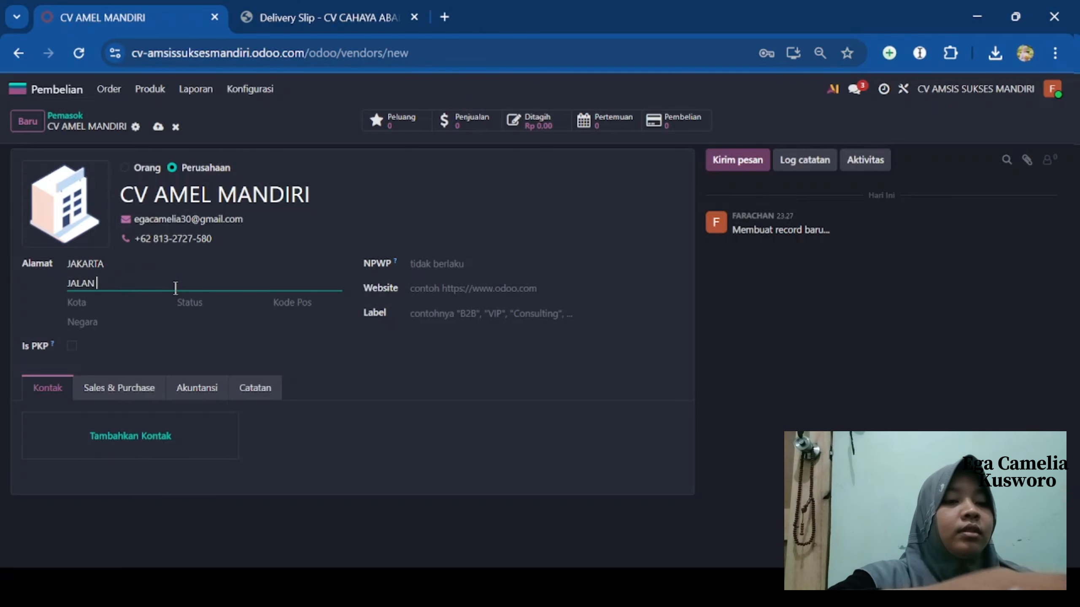
type("GERILYA")
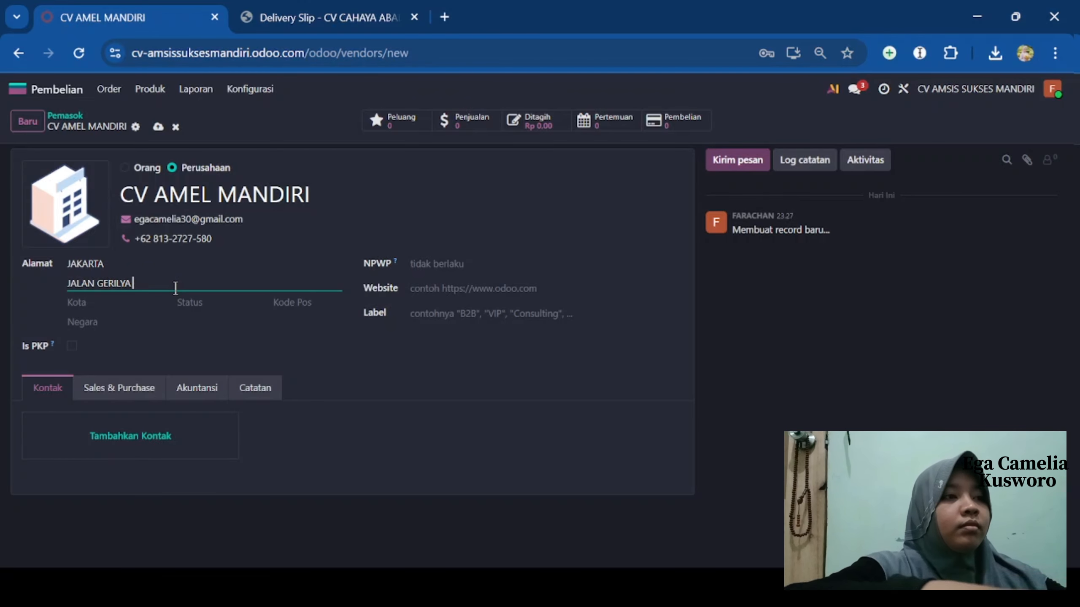
- Set country Indonesia, city JAKARTA and province Jawa Barat
left_click(101, 324)
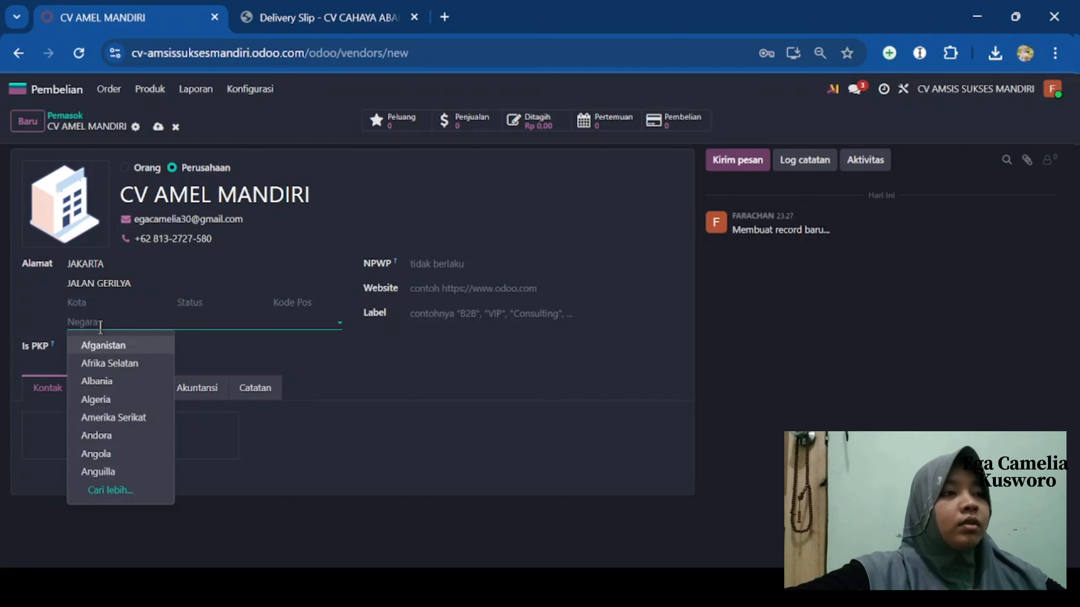
type("INDO")
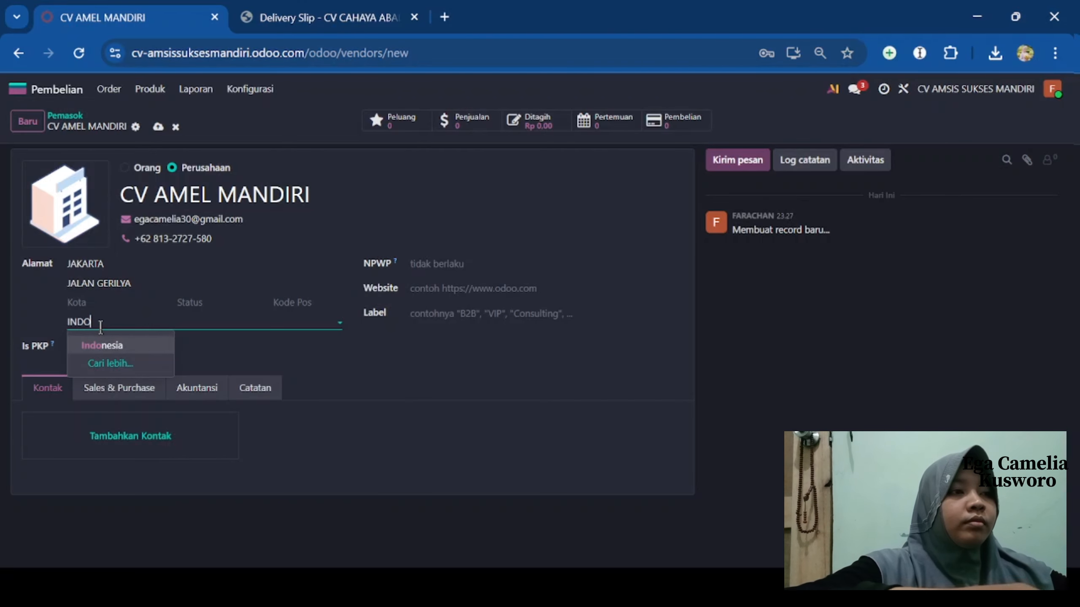
left_click(111, 346)
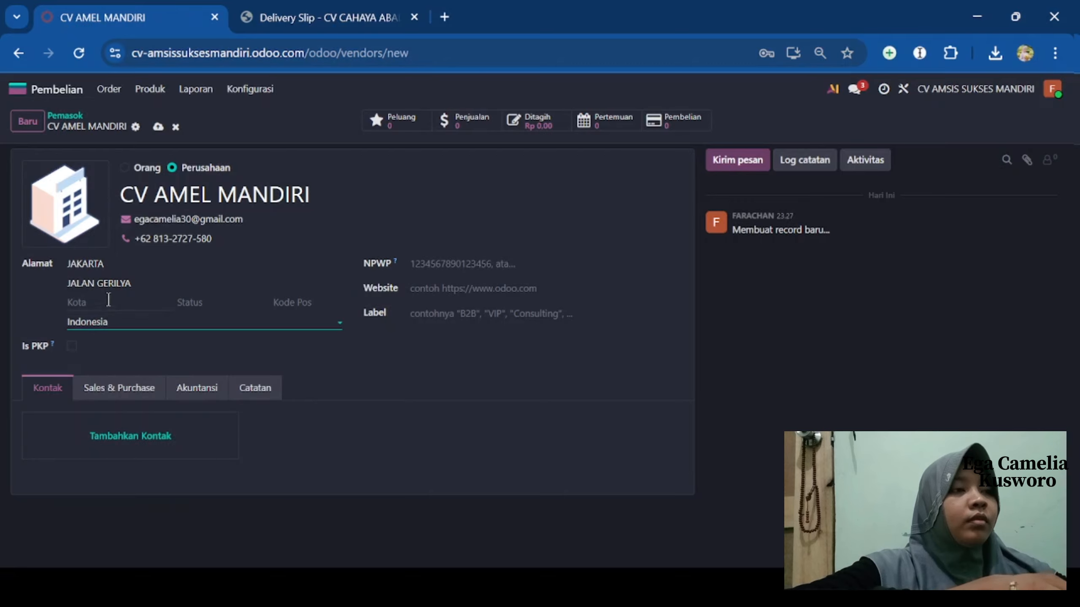
left_click(109, 299)
type("JAKART")
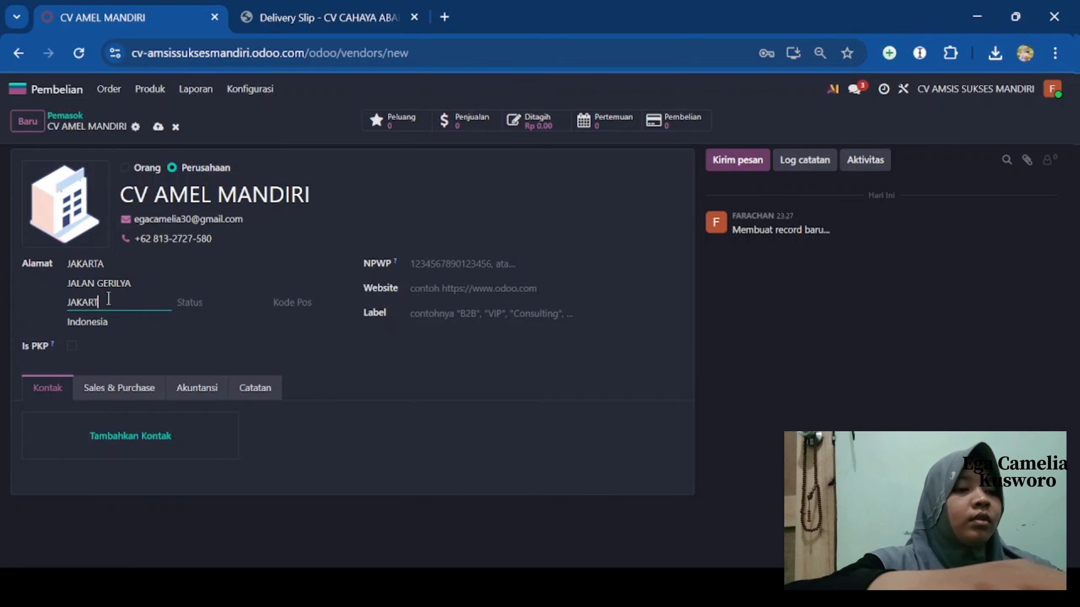
type("A")
left_click(194, 307)
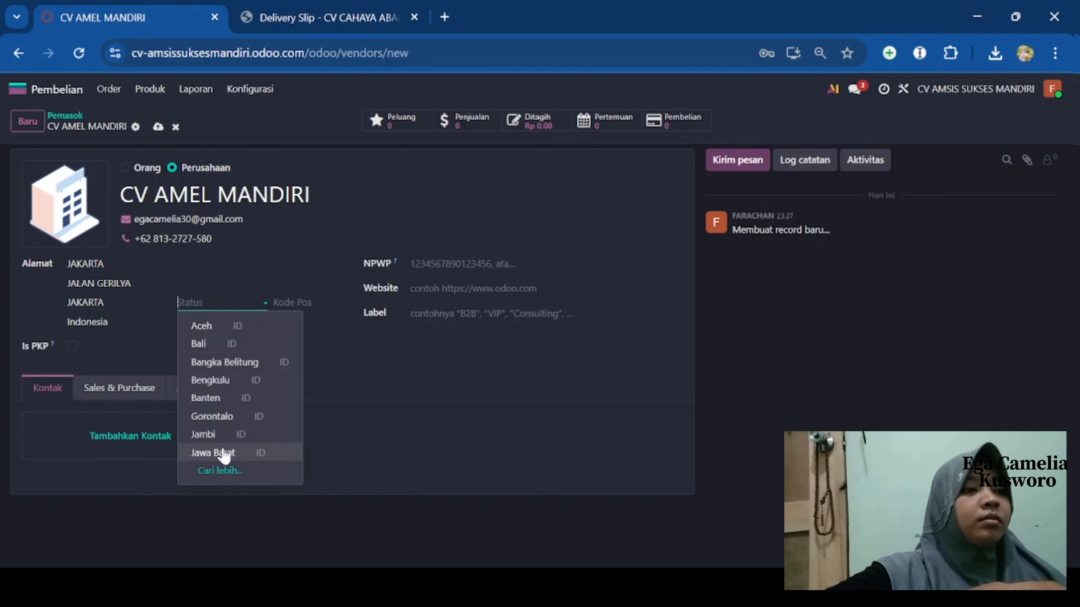
left_click(223, 452)
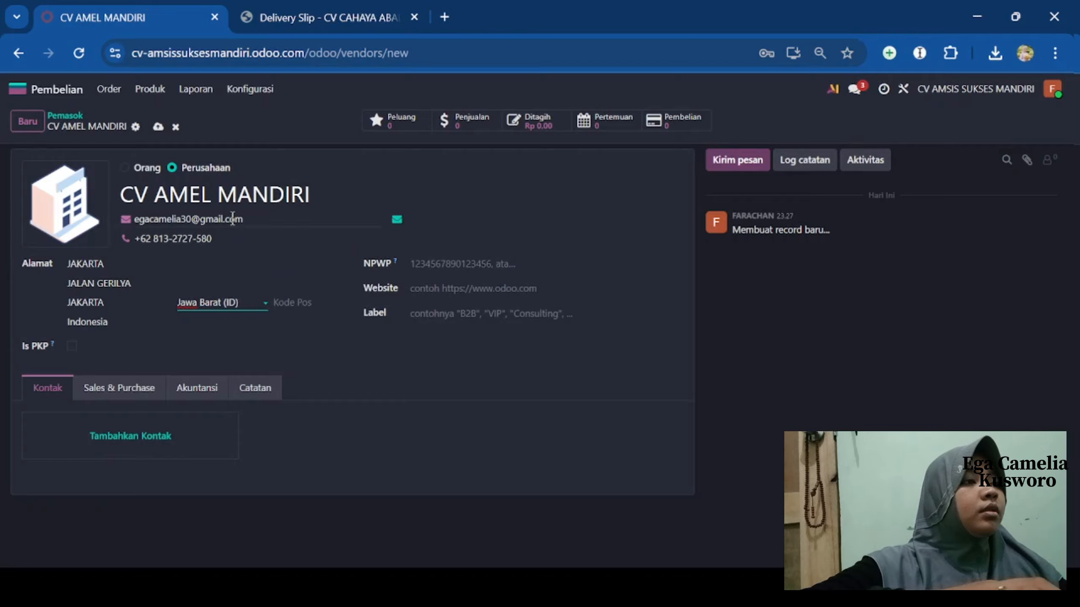
- Save CV AMEL MANDIRI via its Accounting tab, then create a blank RFQ from the 12 existing
left_click(203, 388)
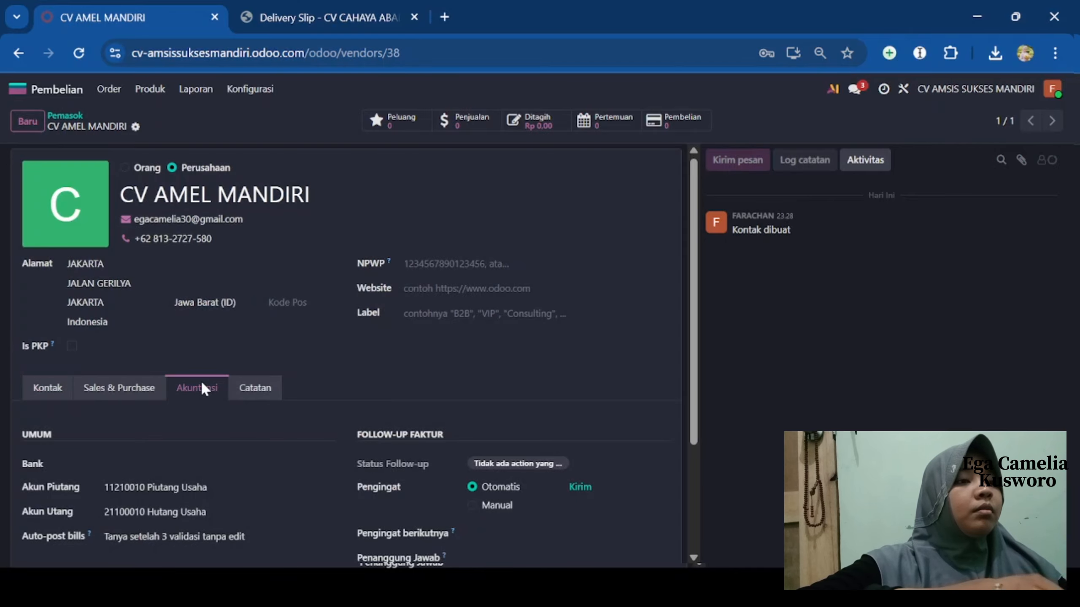
scroll(203, 386, "down", 3)
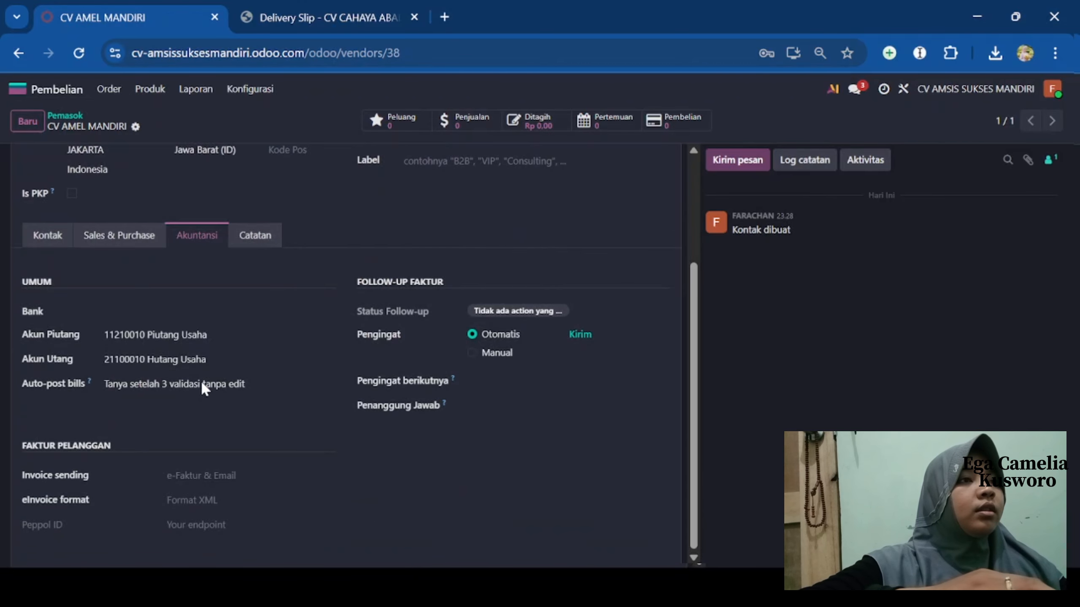
scroll(202, 386, "up", 3)
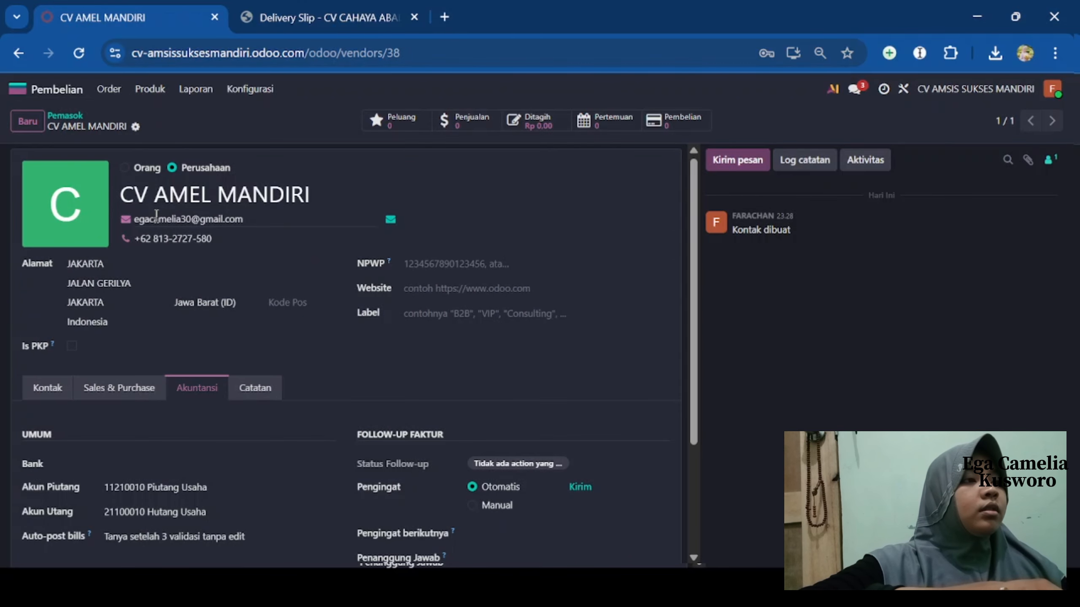
scroll(157, 216, "down", 1)
scroll(156, 216, "up", 1)
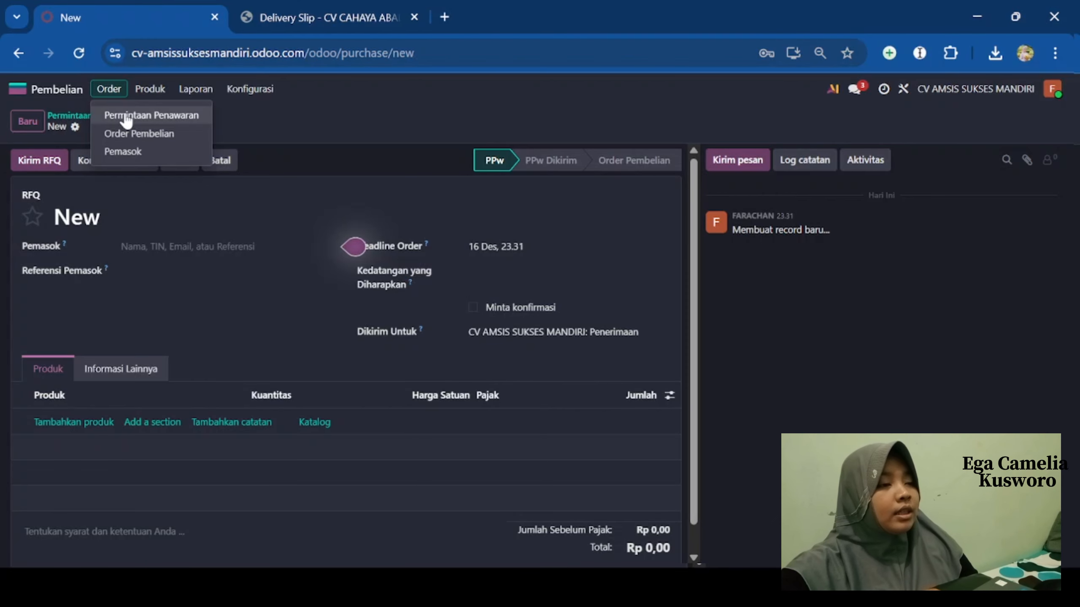
left_click(126, 116)
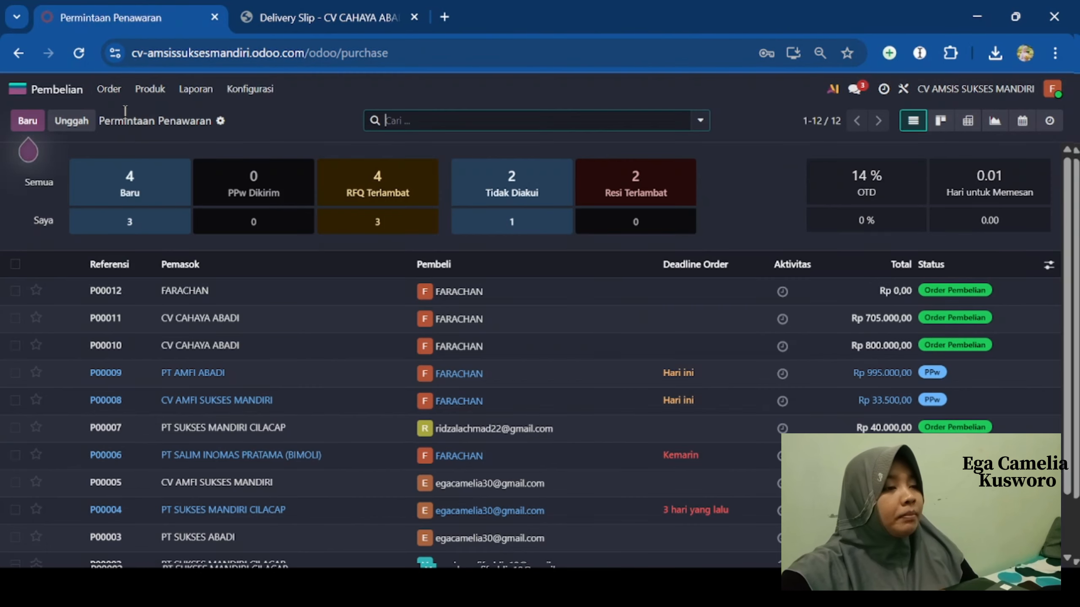
left_click(36, 122)
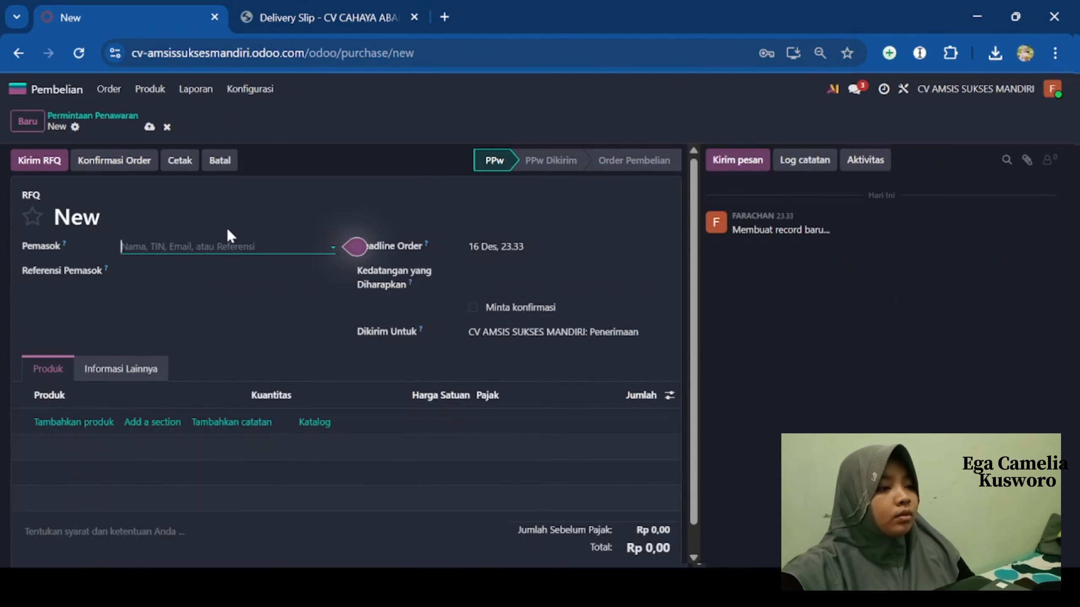
- Enter CV AMEL MANDIRI as the RFQ's supplier (Pemasok)
left_click(224, 244)
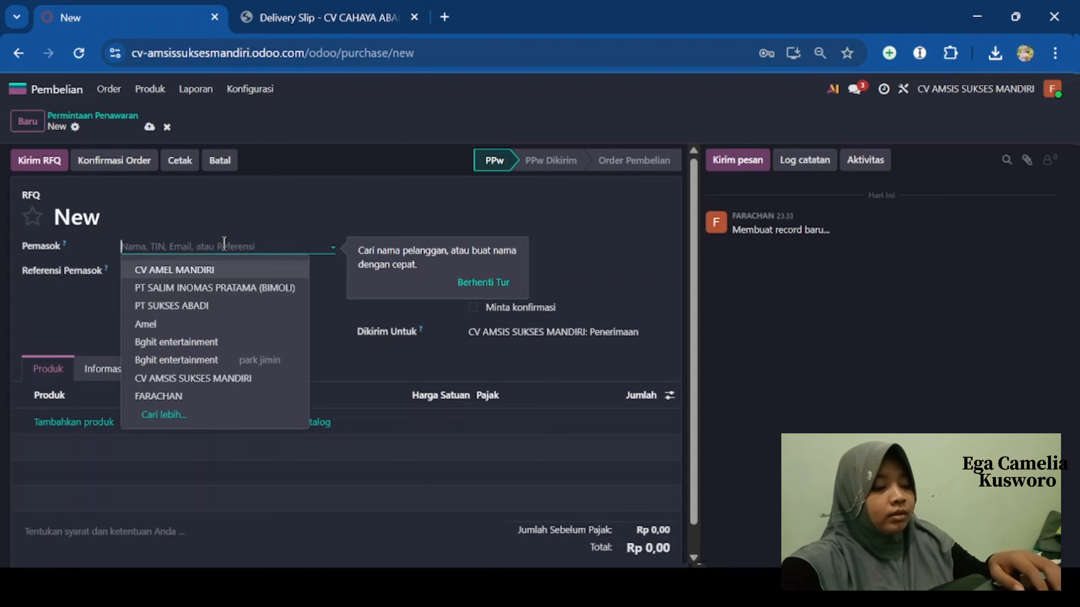
type("C")
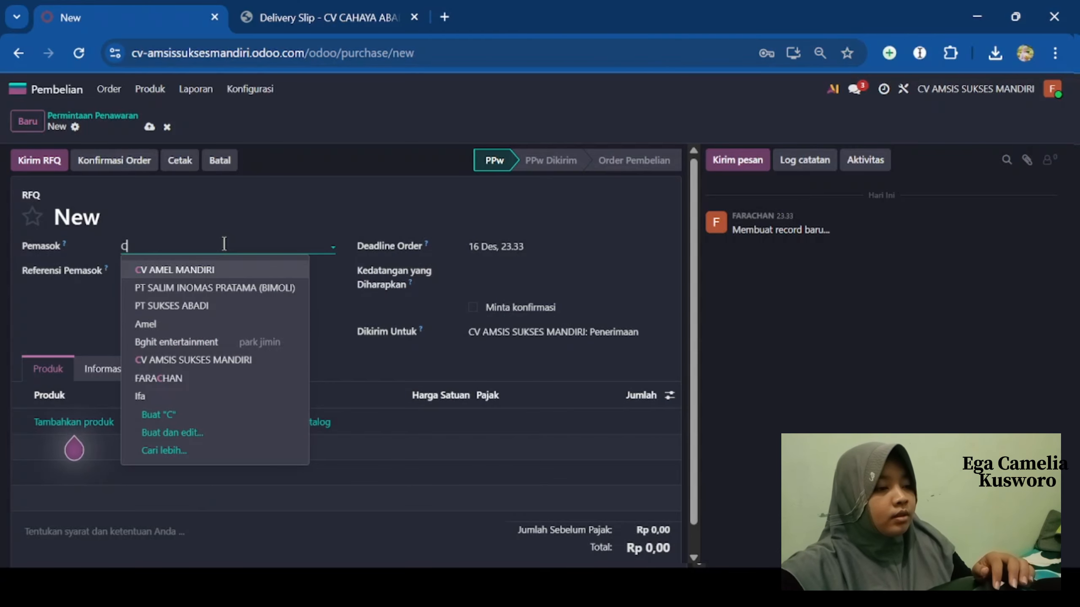
type("V")
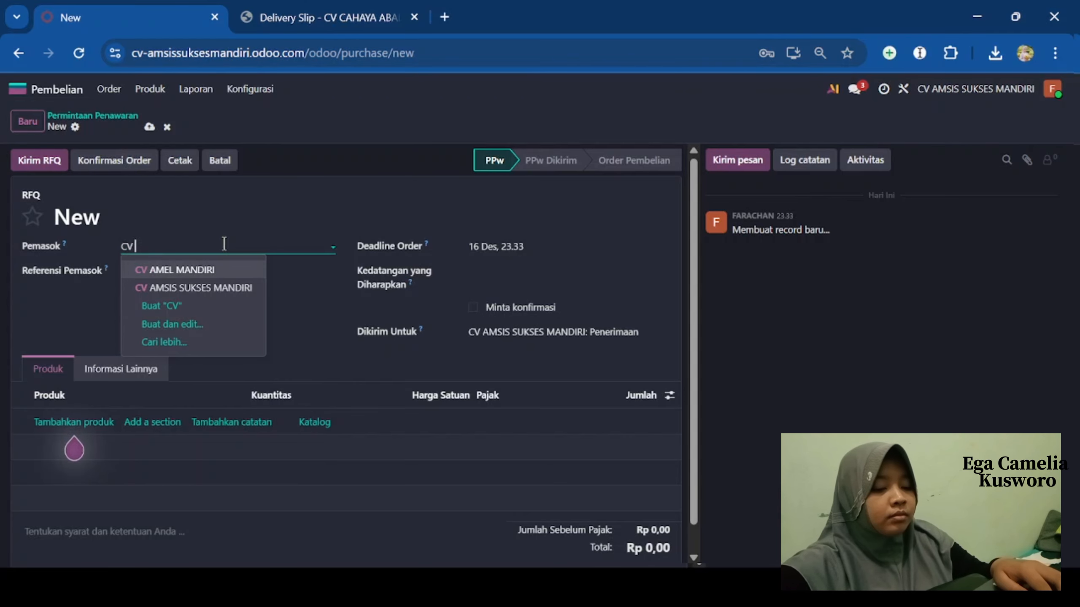
left_click(220, 270)
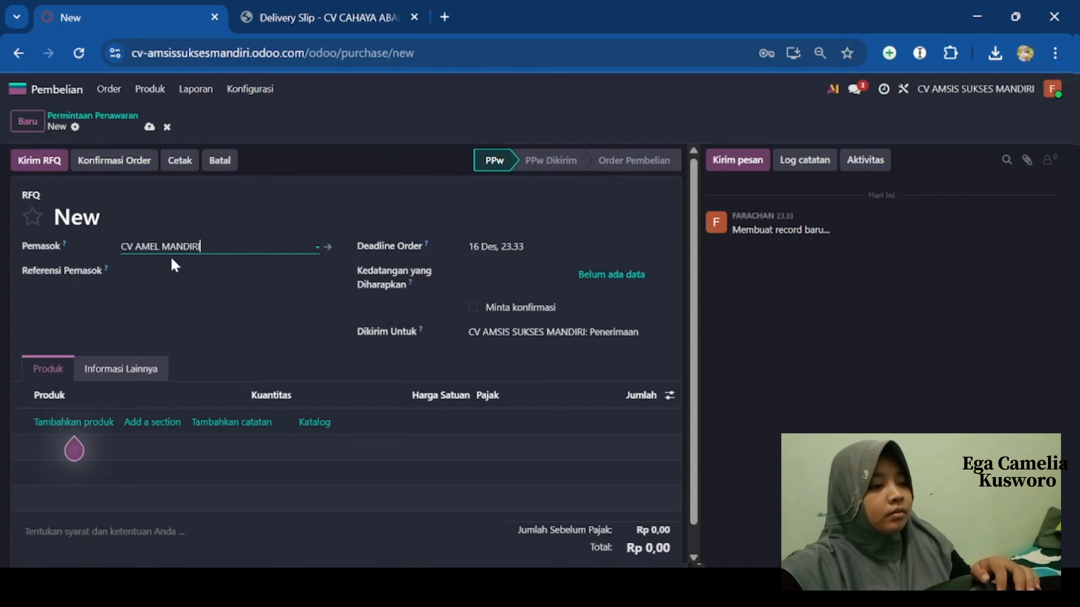
scroll(241, 418, "down", 1)
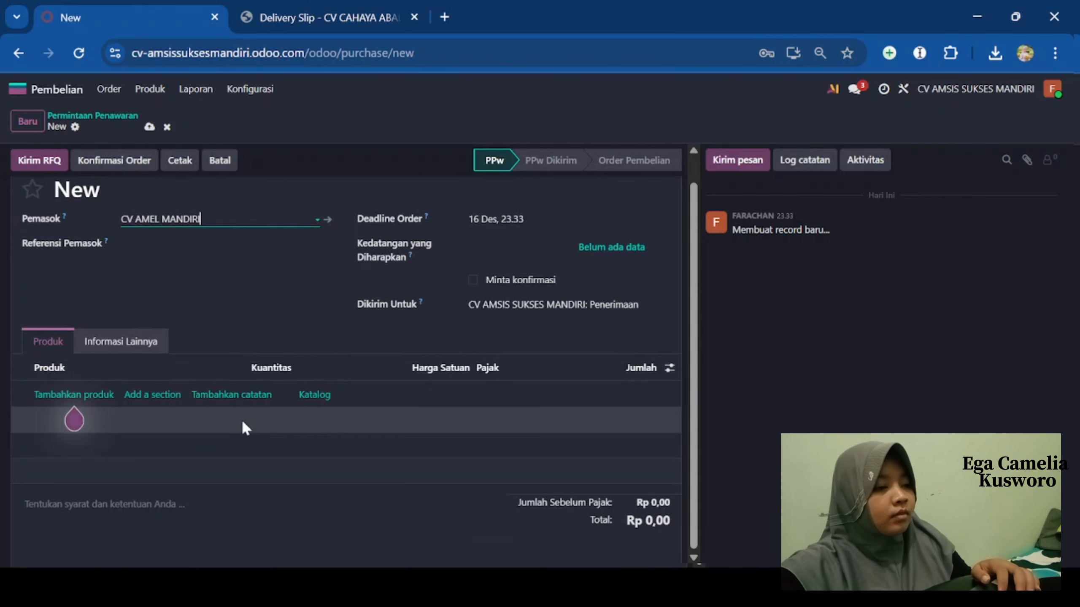
key("BackSpace")
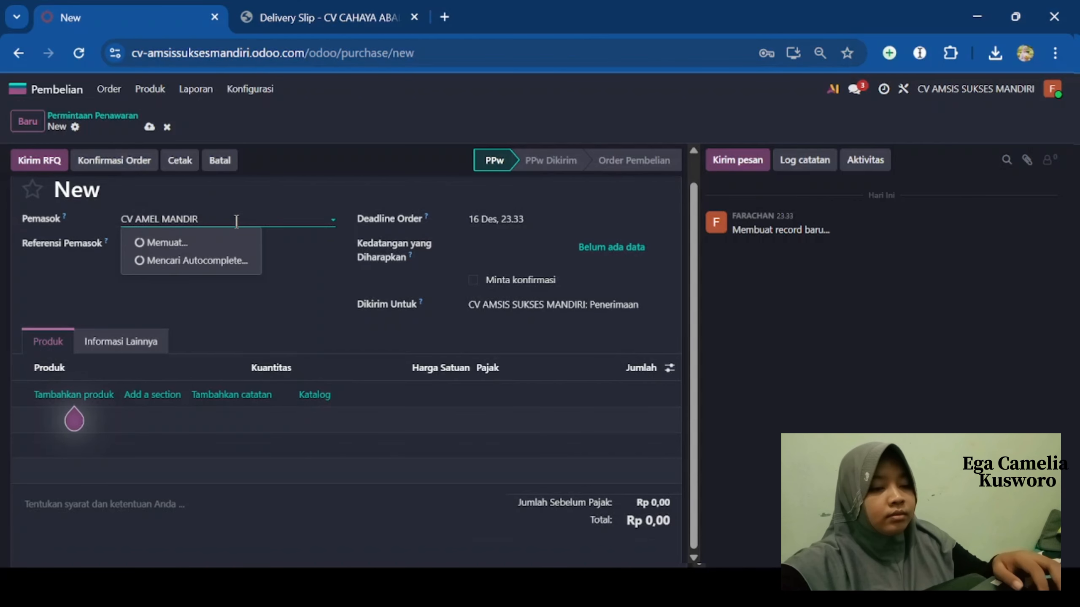
key("BackSpace")
key("BackSpace")
key("BackSpace")
key("BackSpace")
key("BackSpace")
key("BackSpace")
key("BackSpace")
key("BackSpace")
key("BackSpace")
key("BackSpace")
key("BackSpace")
key("BackSpace")
key("BackSpace")
key("BackSpace")
type("CV")
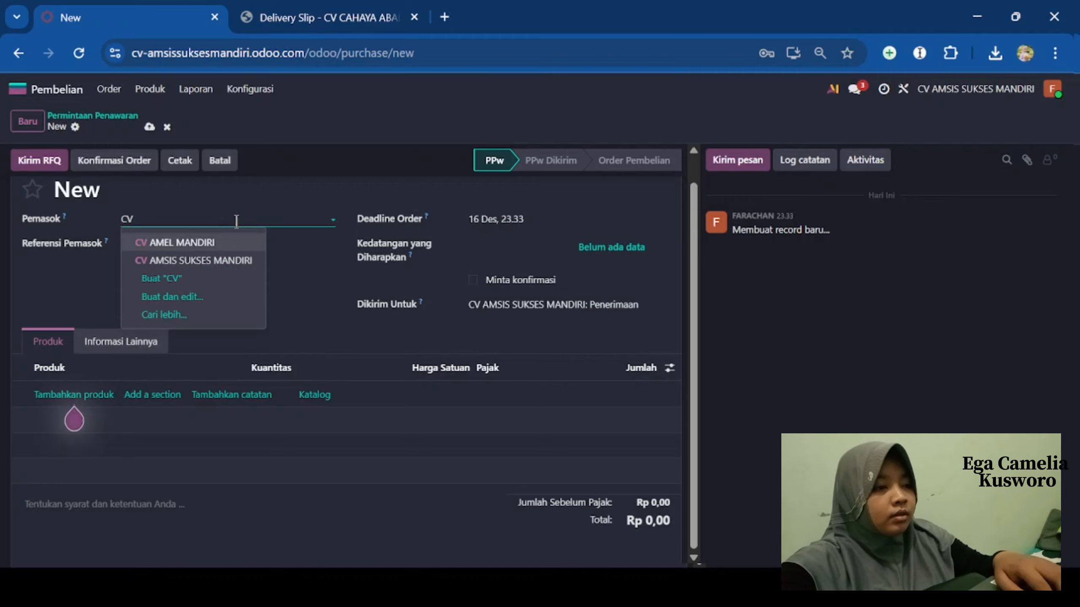
type(" AMEL MAND")
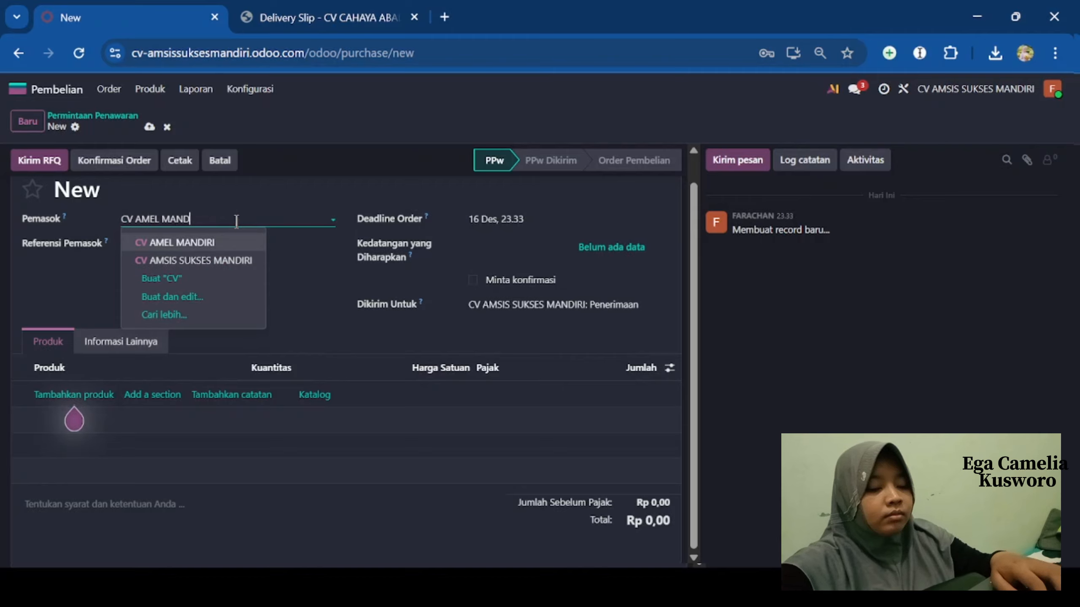
type("IRI")
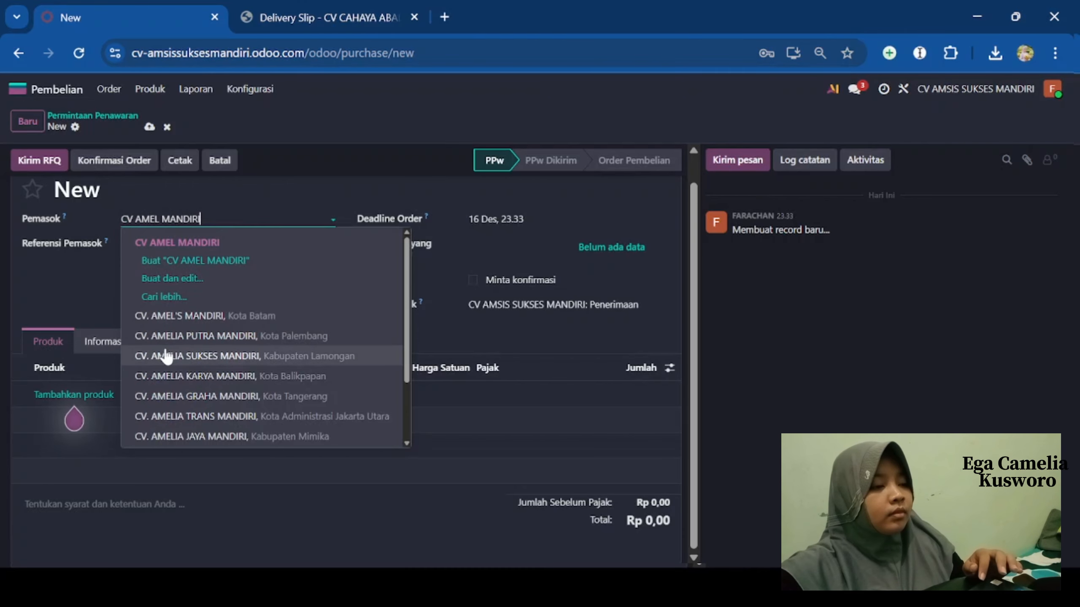
left_click(70, 275)
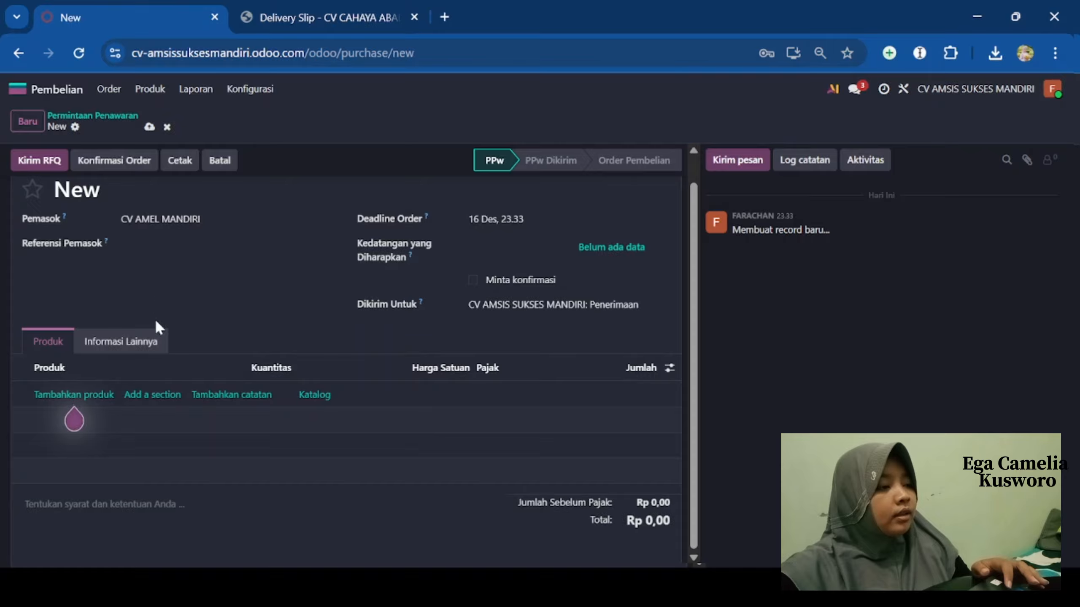
- Add a Gulaku 1KG line with quantity 10
left_click(88, 395)
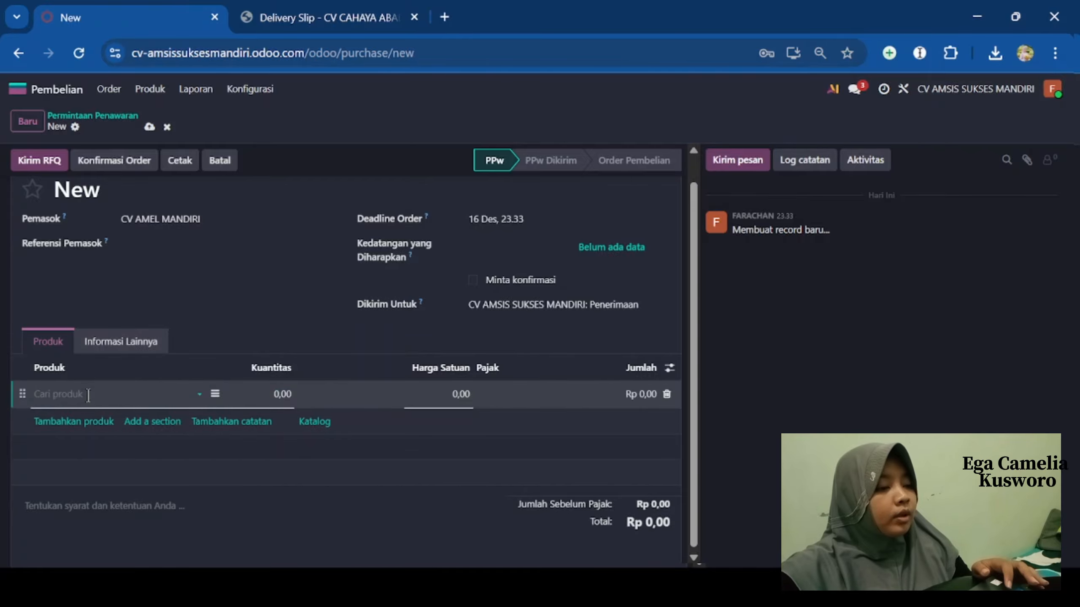
left_click(201, 392)
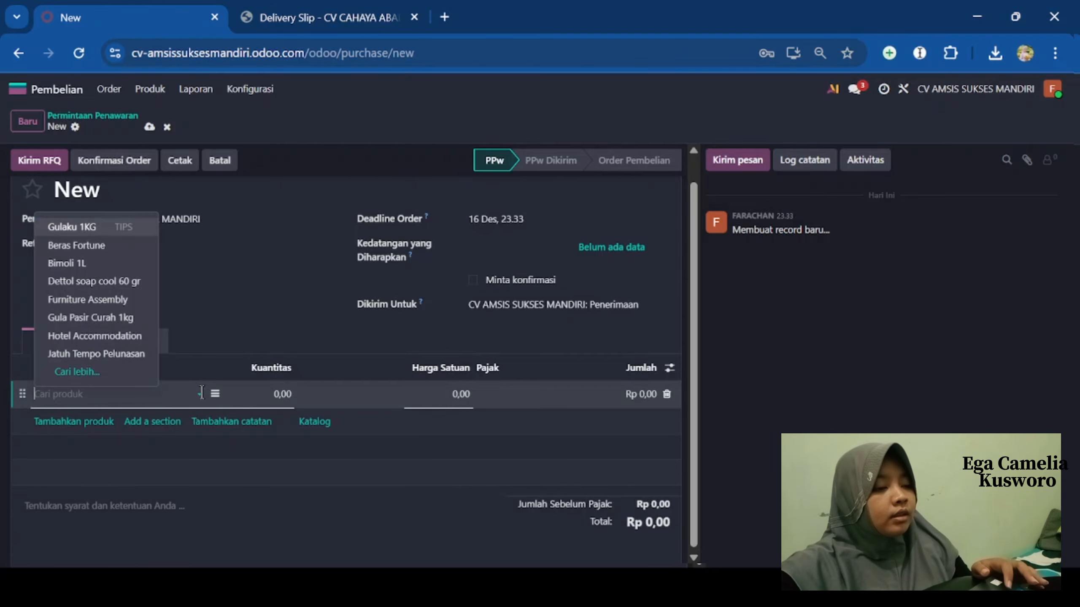
left_click(101, 232)
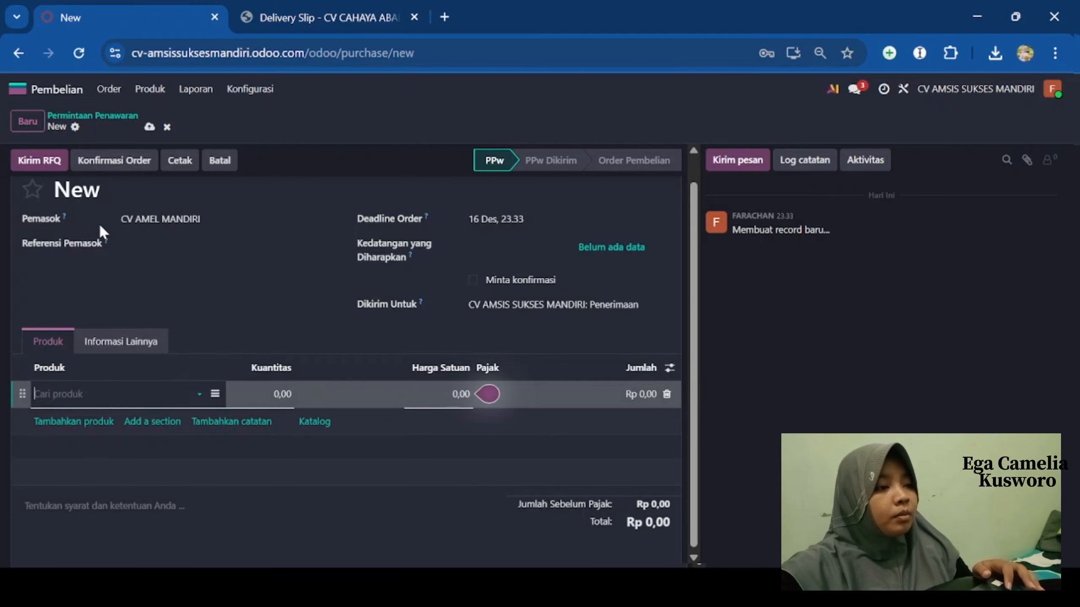
left_click(274, 392)
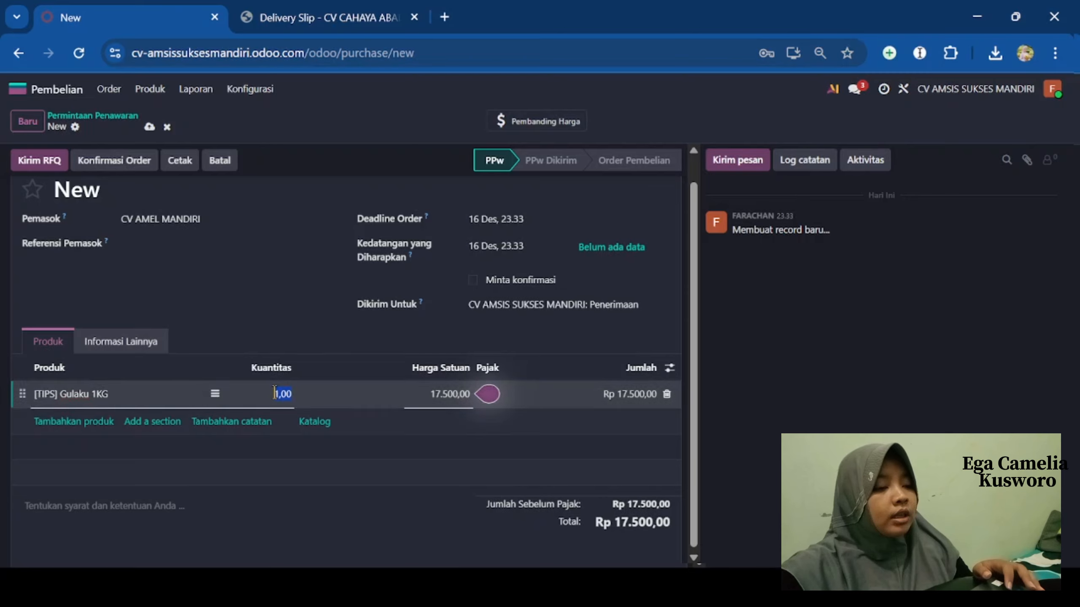
key("BackSpace")
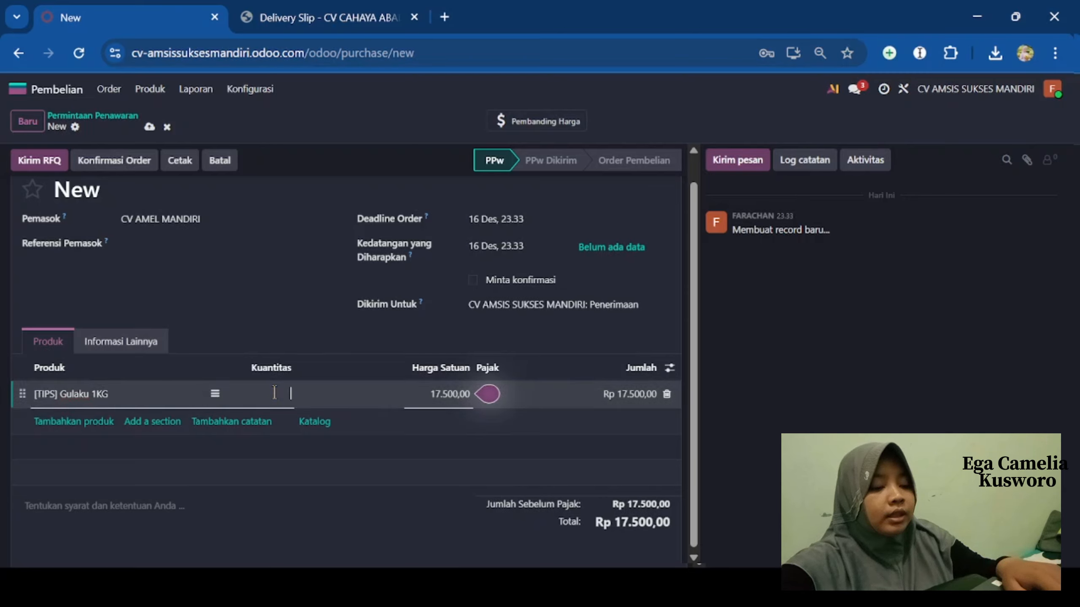
type("10")
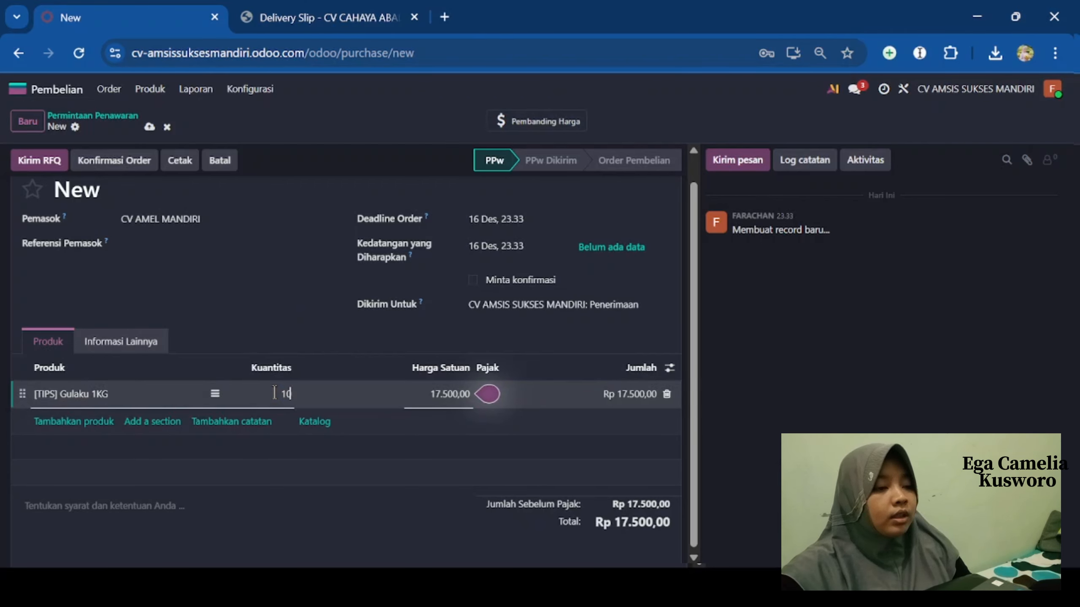
key("Return")
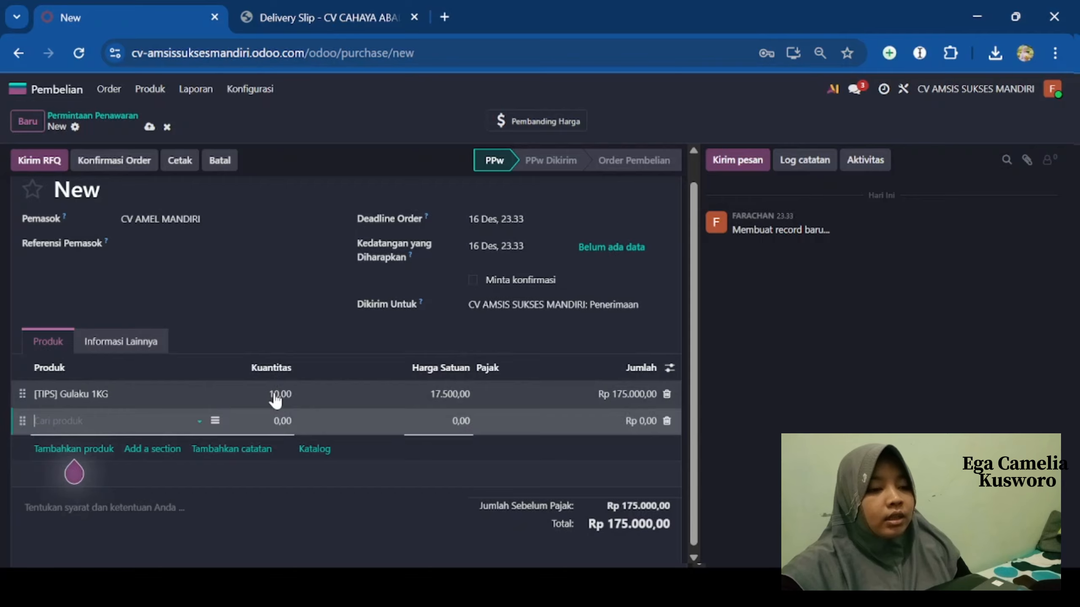
- Add Beras Fortune ×5 and Bimoli 1L ×10, totalling Rp 520.000,00
left_click(199, 421)
left_click(115, 276)
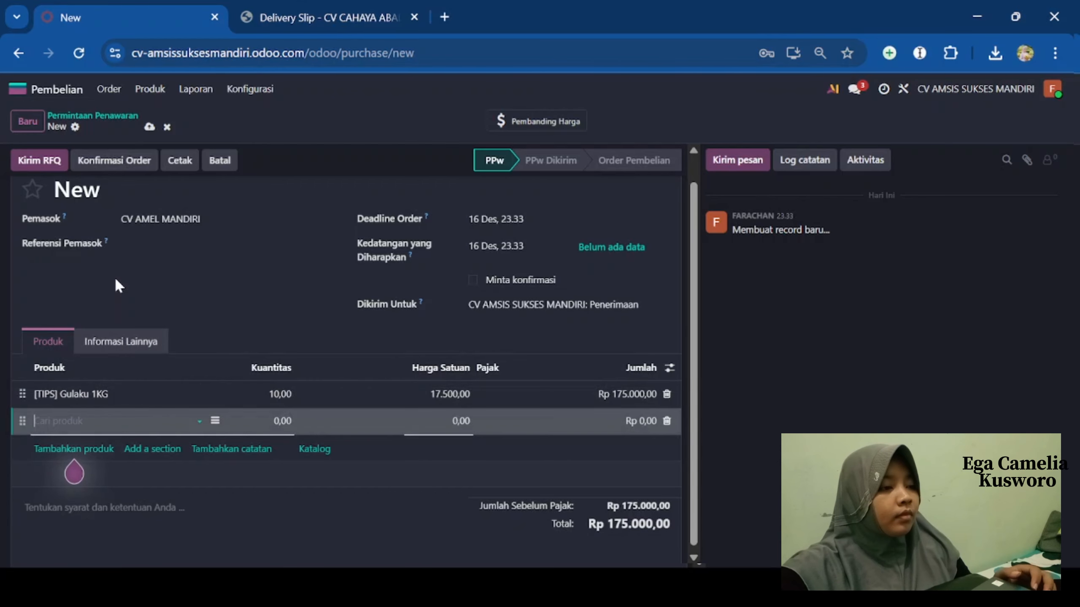
left_click(290, 415)
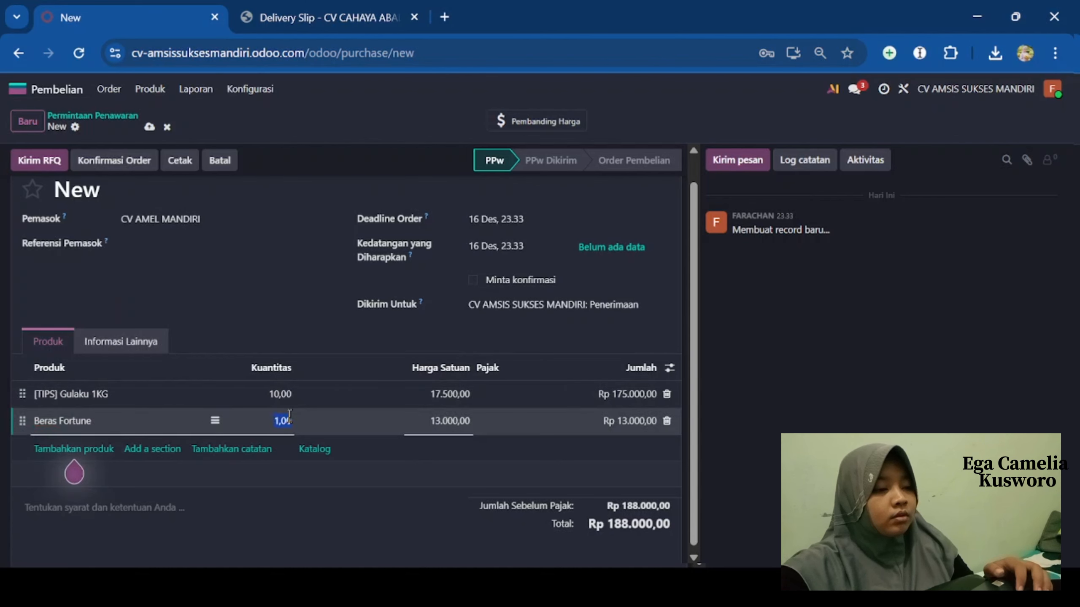
key("BackSpace")
type("5")
key("Return")
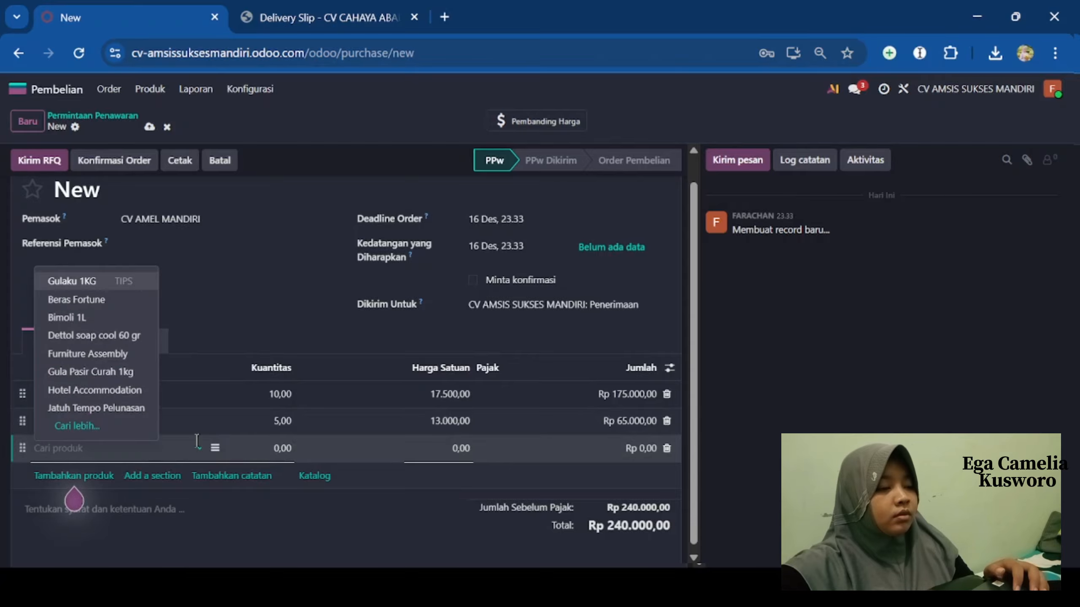
left_click(87, 319)
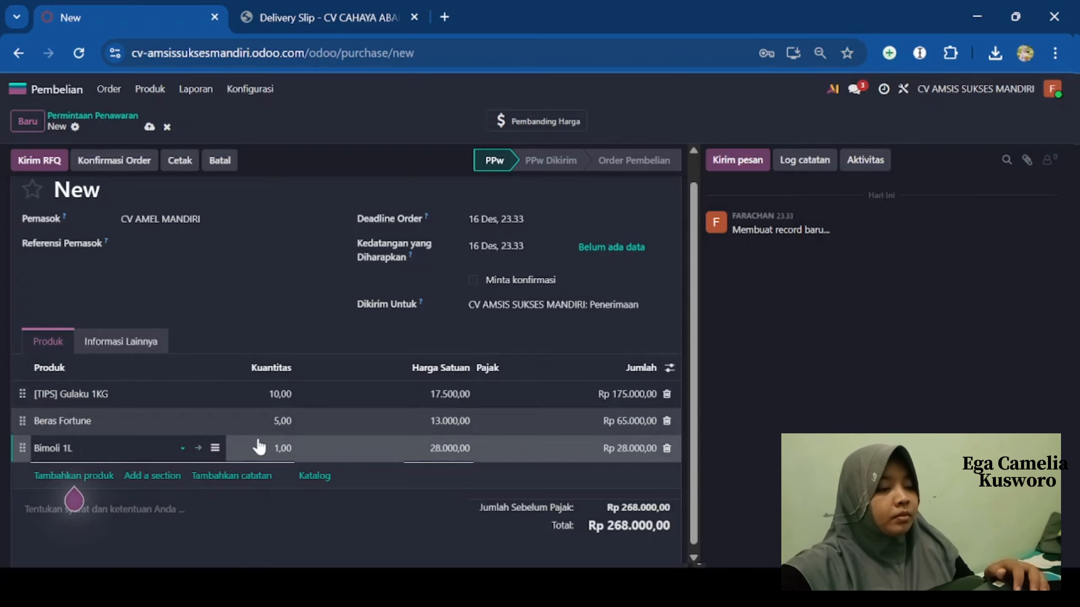
left_click(279, 447)
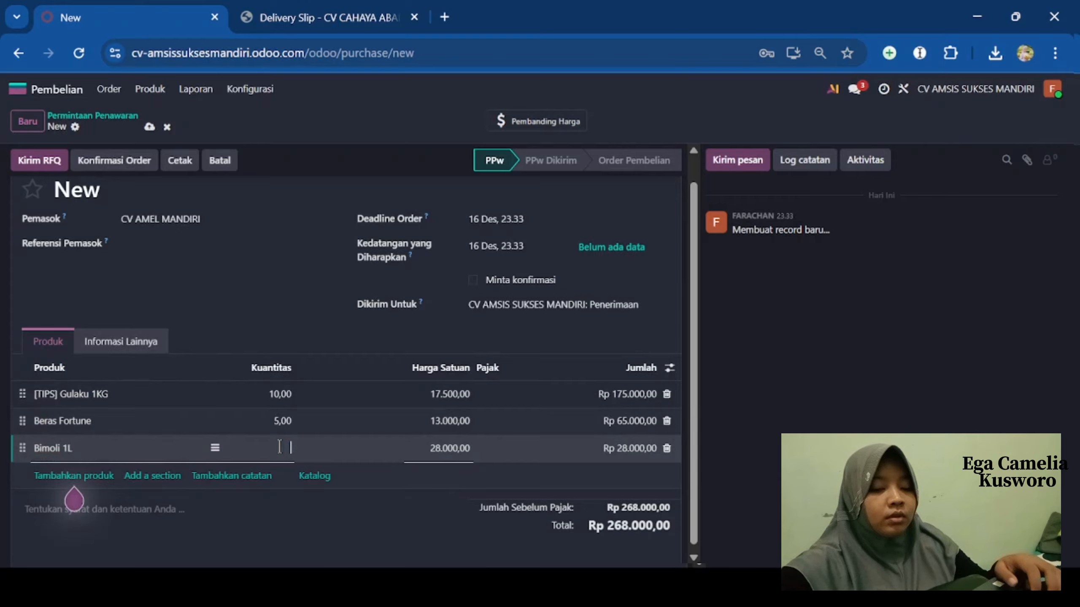
type("10")
key("Return")
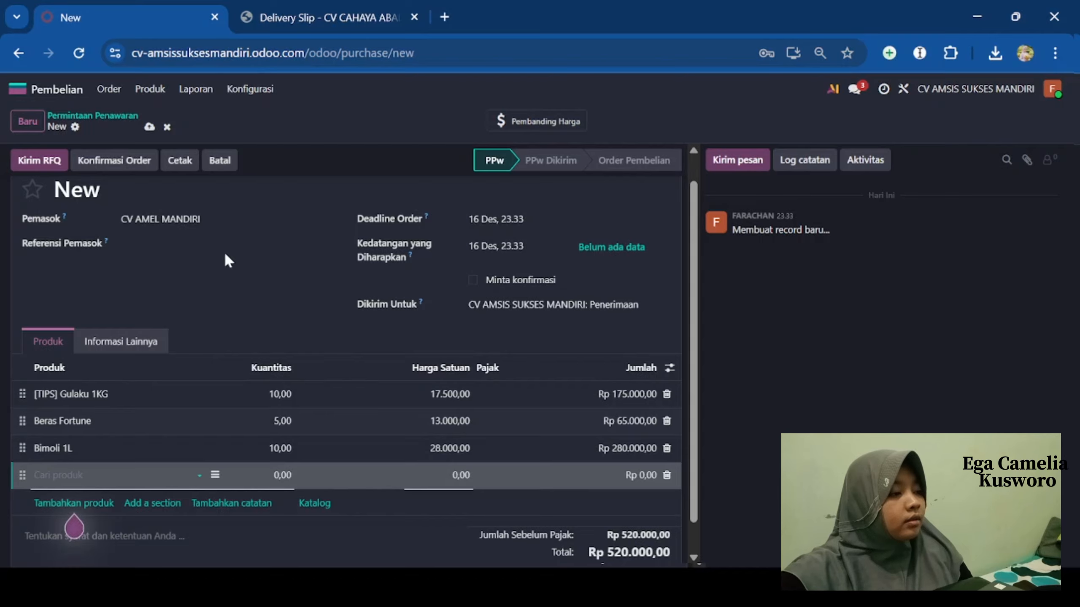
- Send the P00013 RFQ email to CV AMEL MANDIRI, then confirm the Rp 520.000 order
left_click(43, 161)
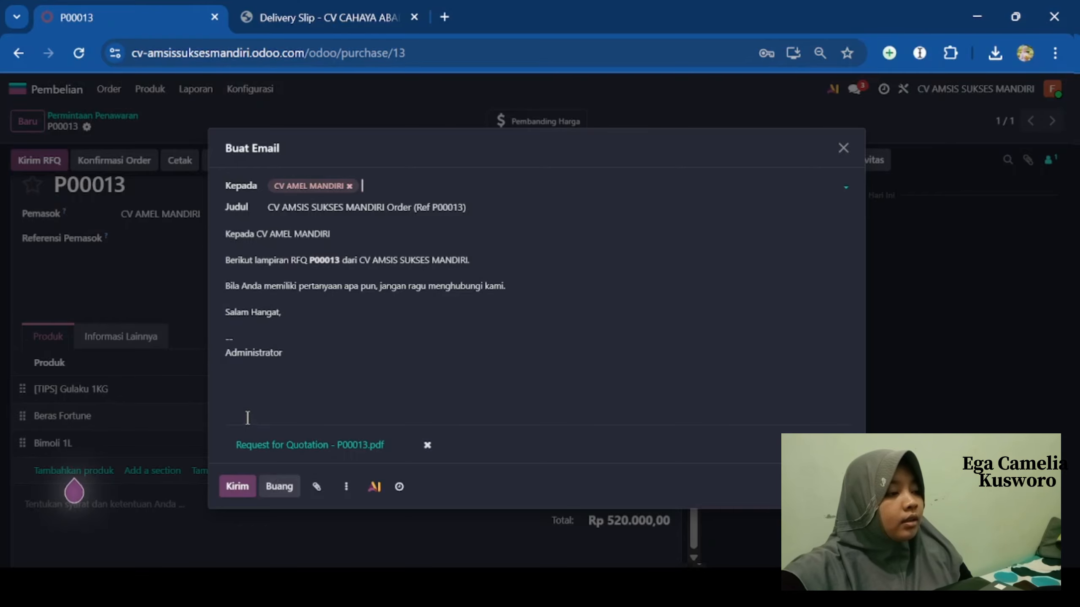
left_click(240, 483)
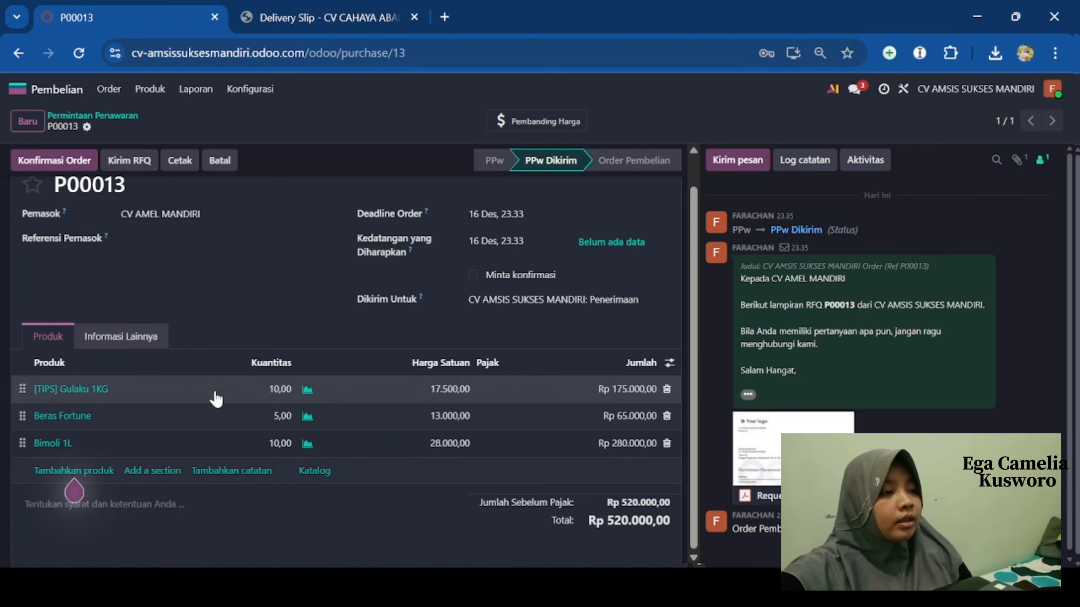
left_click(84, 162)
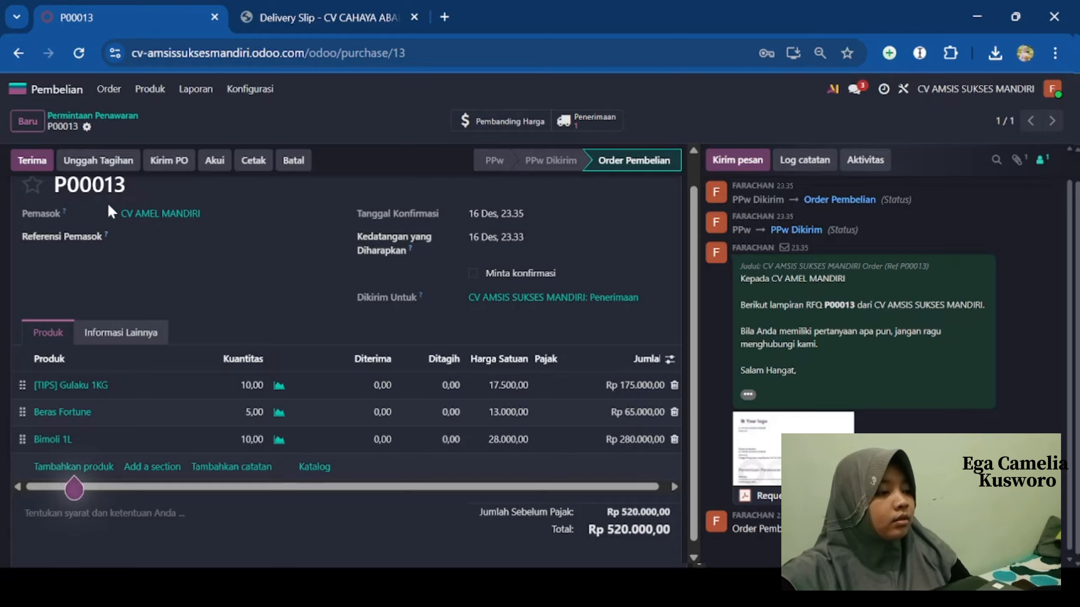
- Validate receipt WH/IN/00009 for P00013, receiving all 10, 5 and 10 units
left_click(34, 162)
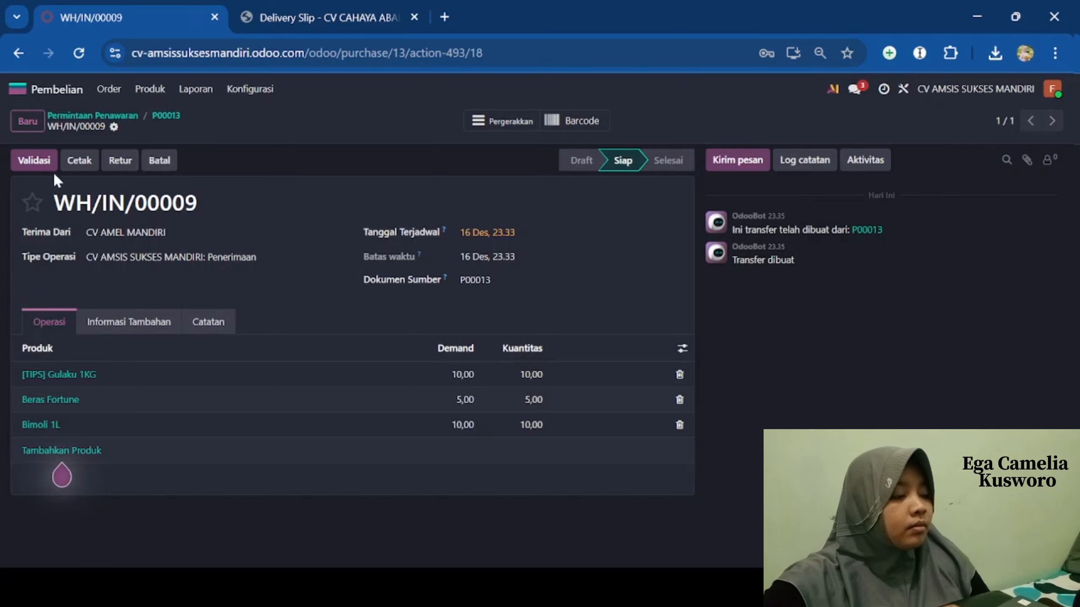
left_click(42, 160)
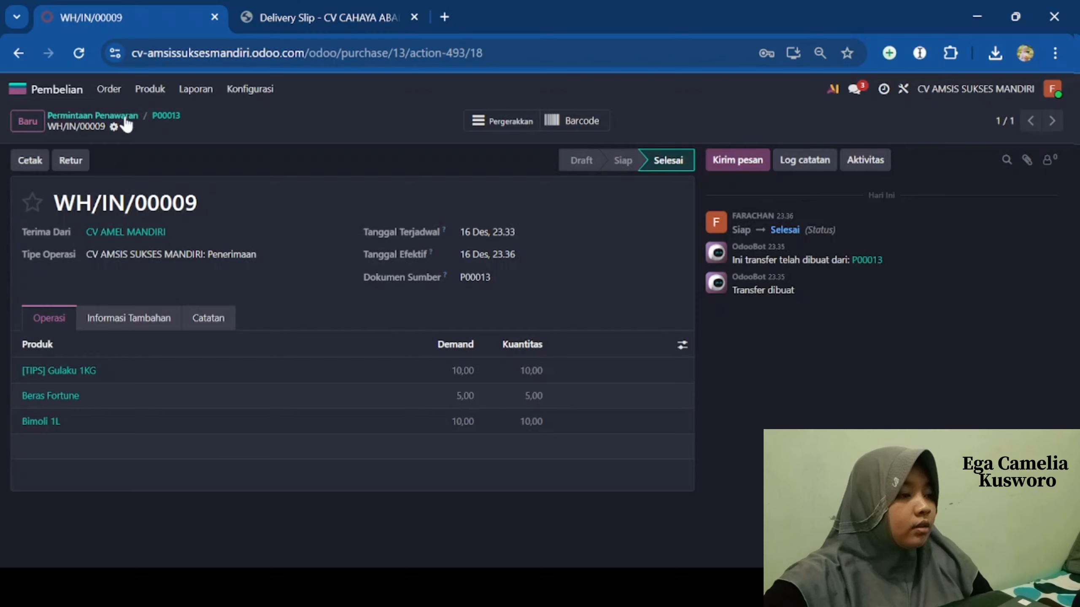
left_click(112, 90)
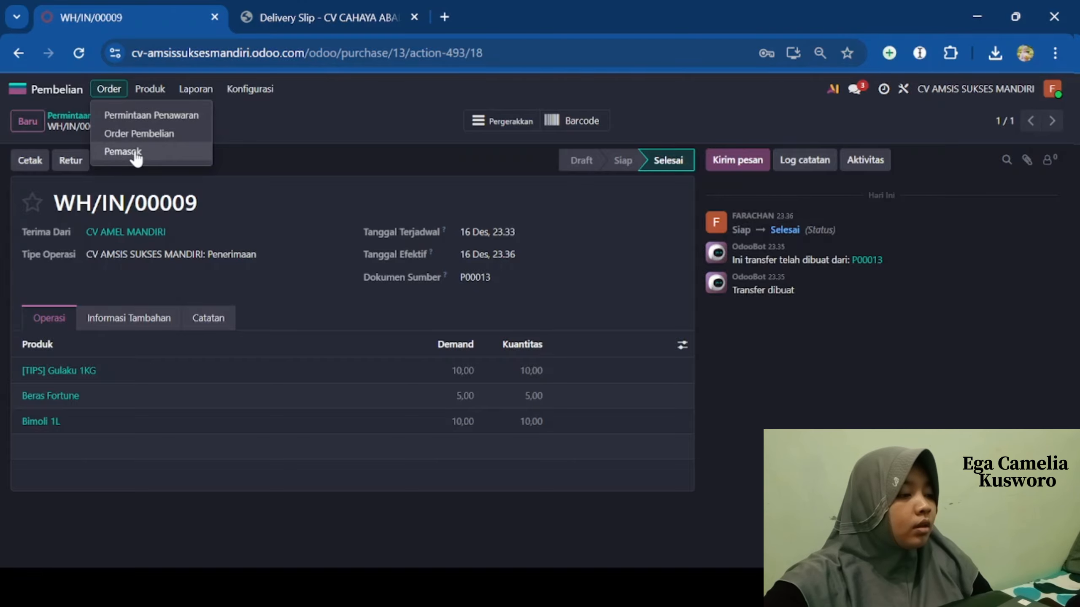
- Browse the suppliers and CV AMEL MANDIRI's record, then reopen purchase order P00013
left_click(123, 152)
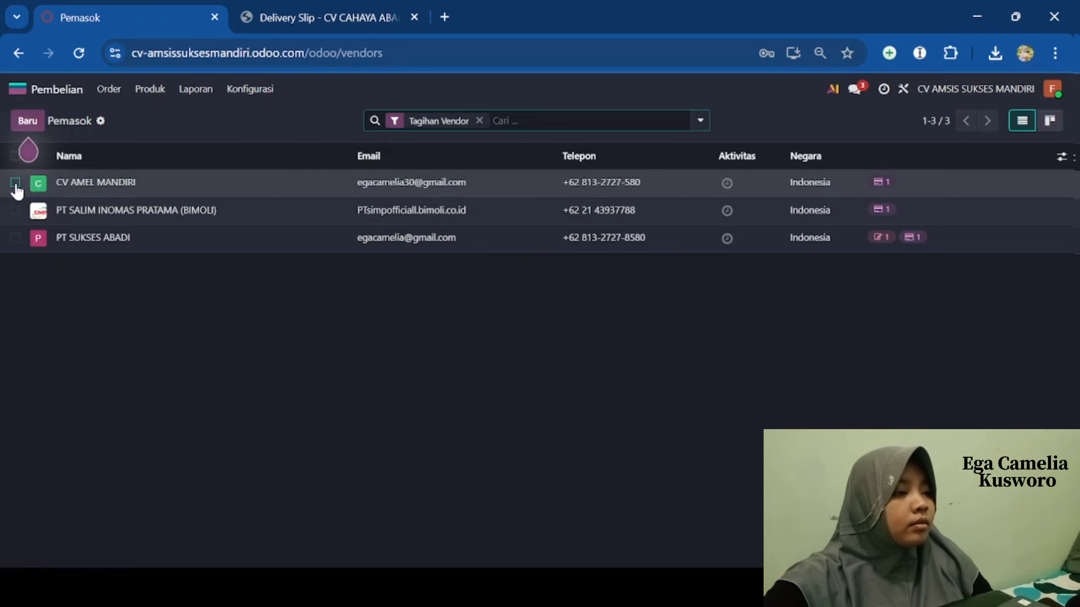
left_click(85, 183)
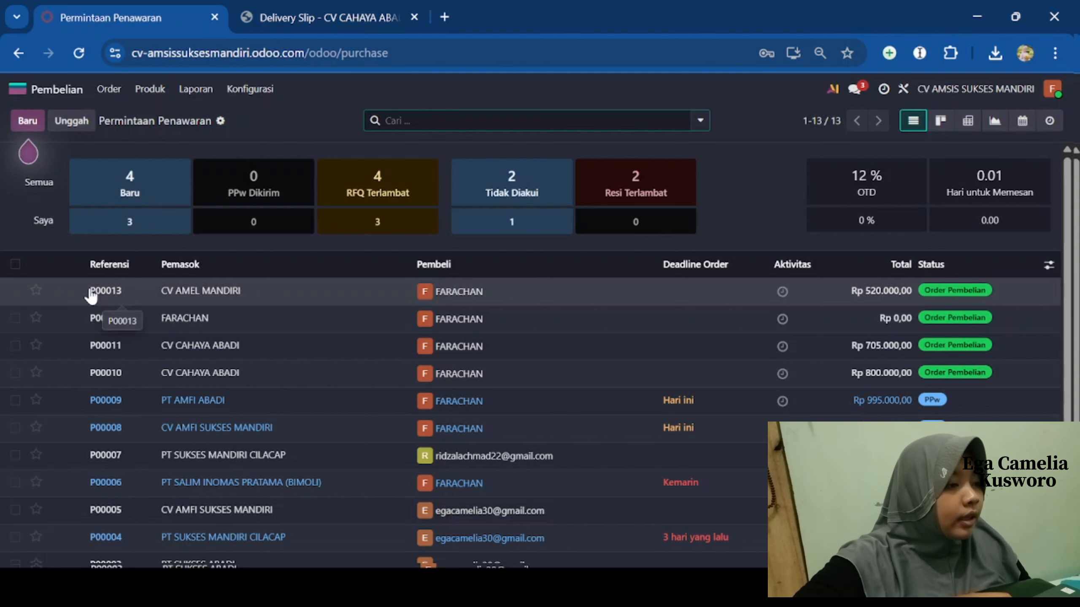
left_click(167, 292)
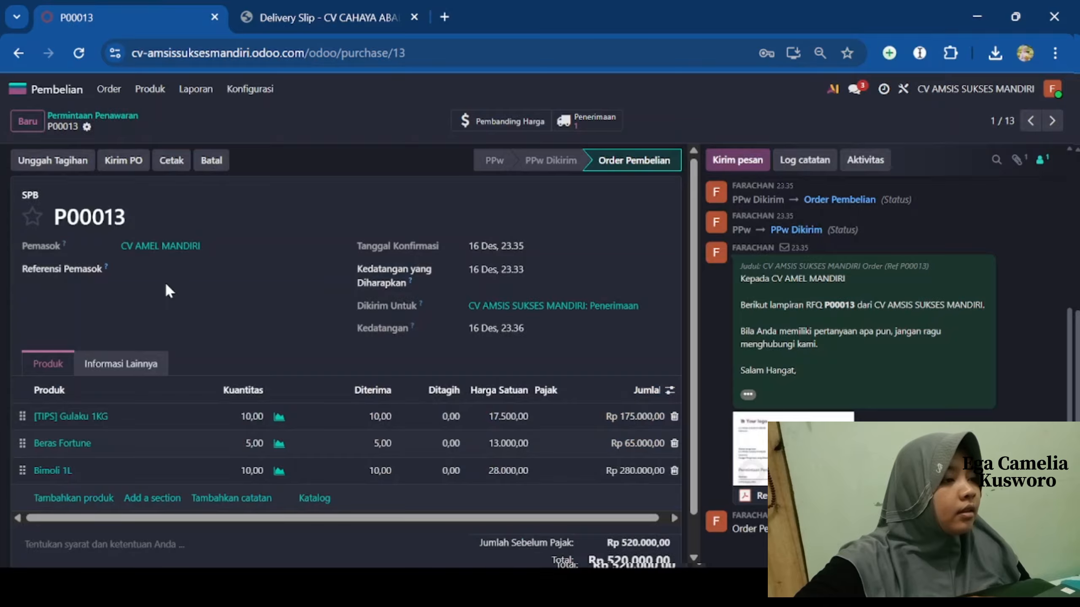
left_click(73, 163)
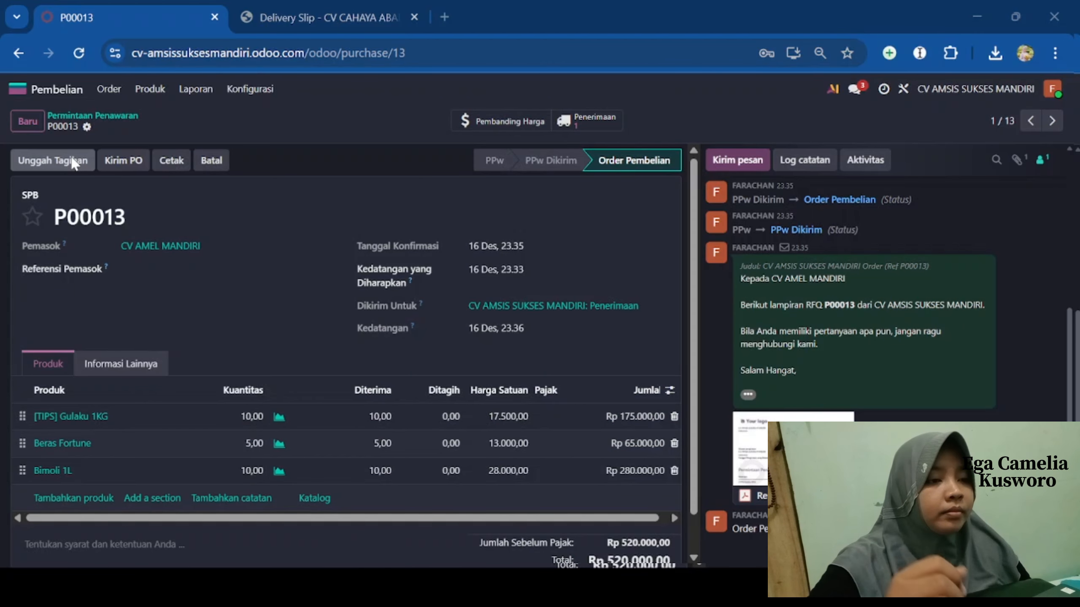
- Set the draft vendor bill's date to 18 December after the confirm attempt errors
left_click(627, 399)
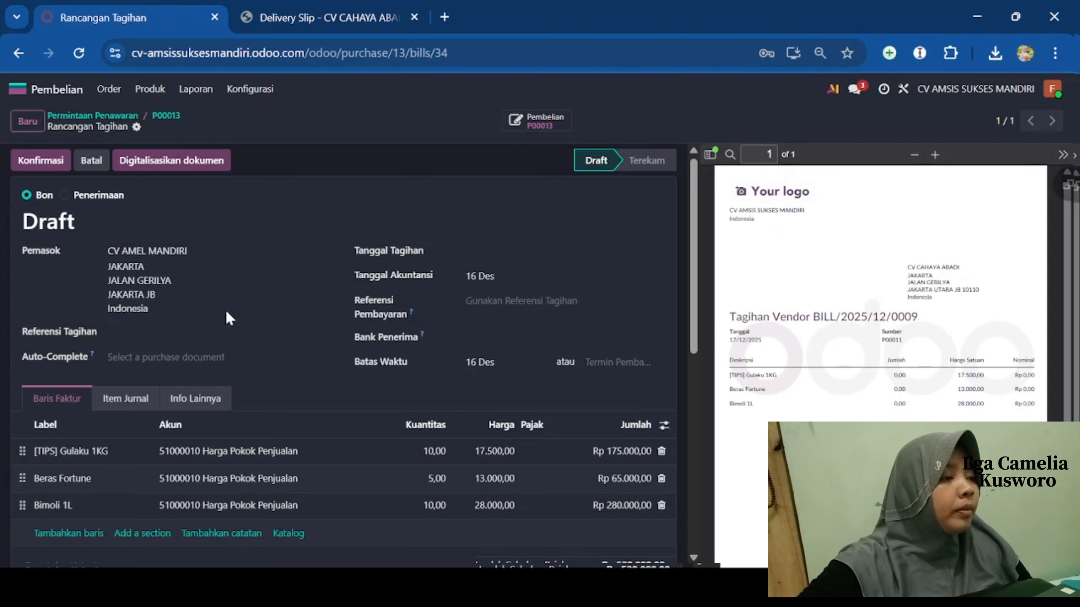
left_click(48, 160)
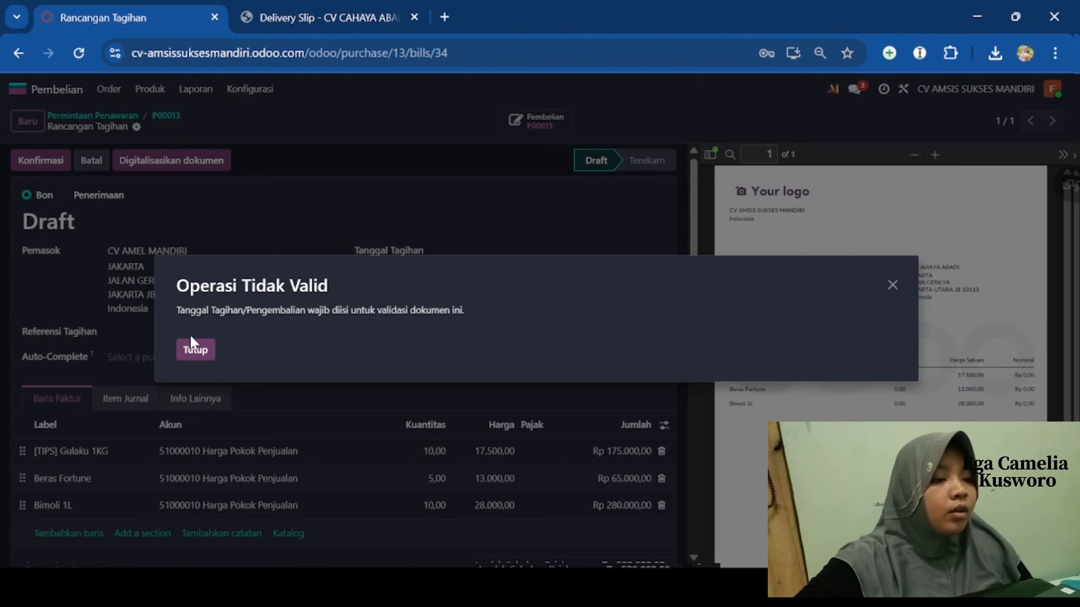
left_click(195, 350)
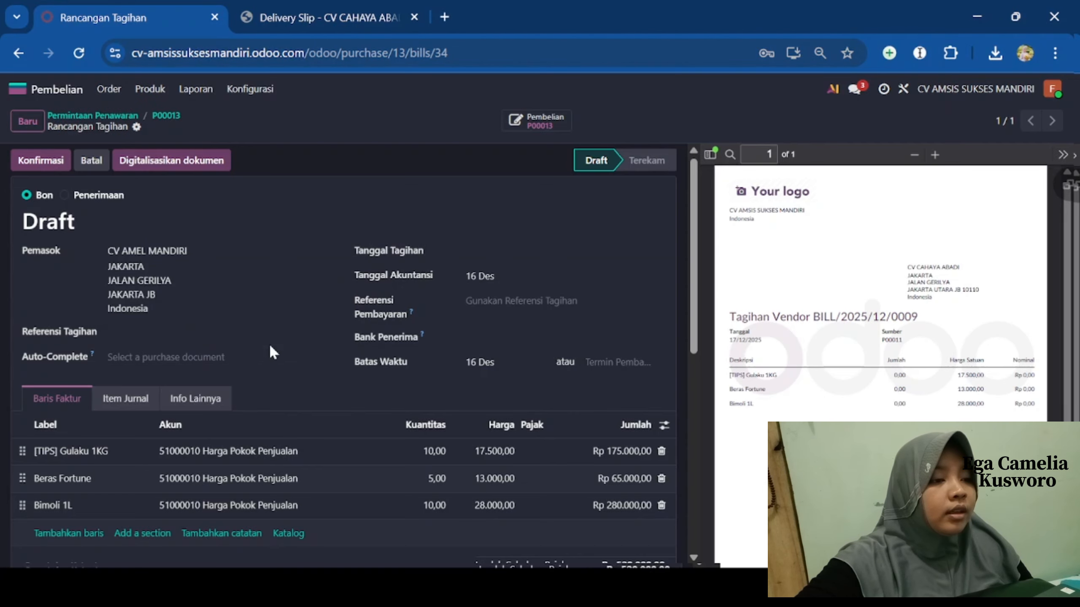
left_click(482, 255)
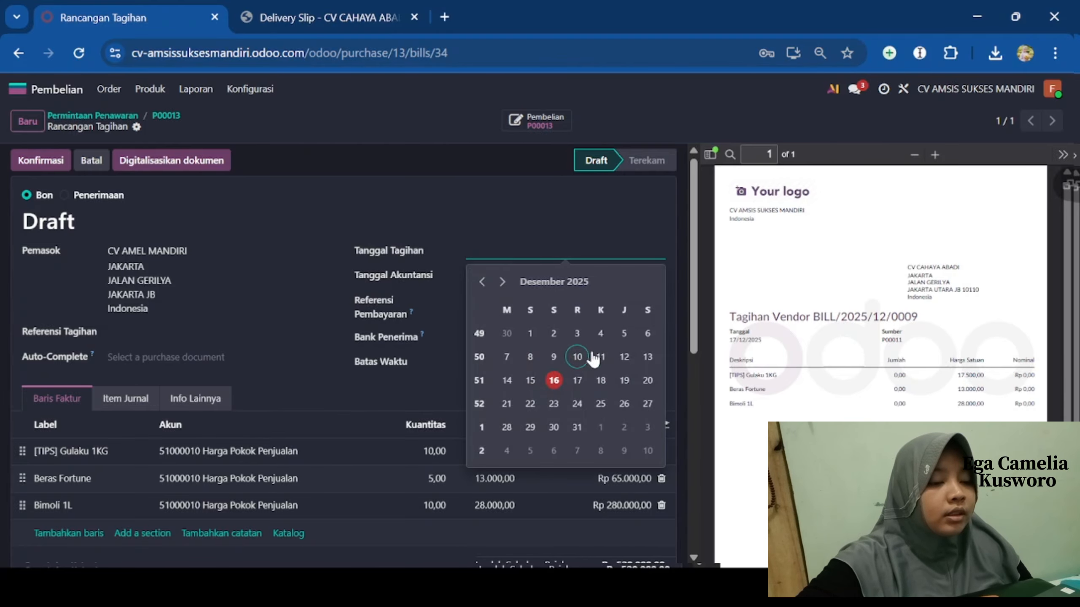
left_click(600, 380)
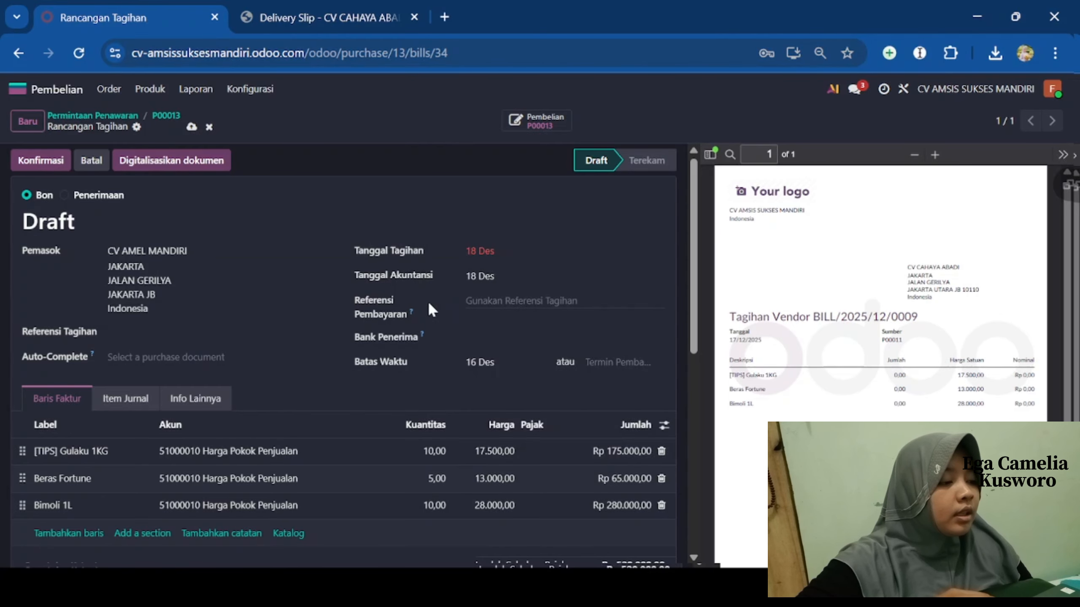
- Post the vendor bill as BILL/2025/12/0010 for Rp 520.000,00
scroll(429, 304, "down", 2)
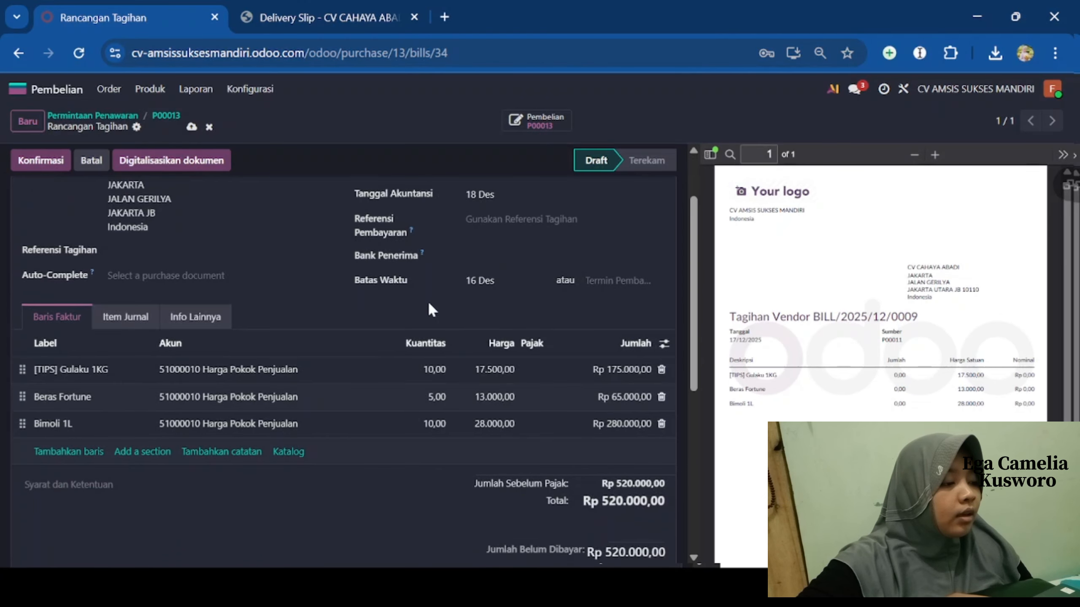
scroll(428, 301, "down", 2)
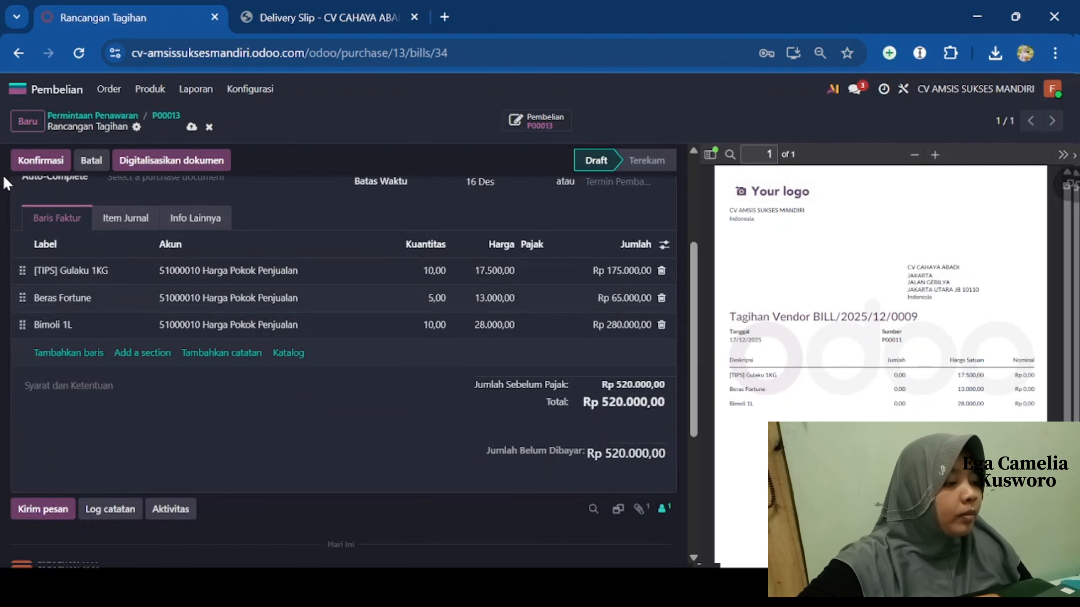
left_click(34, 162)
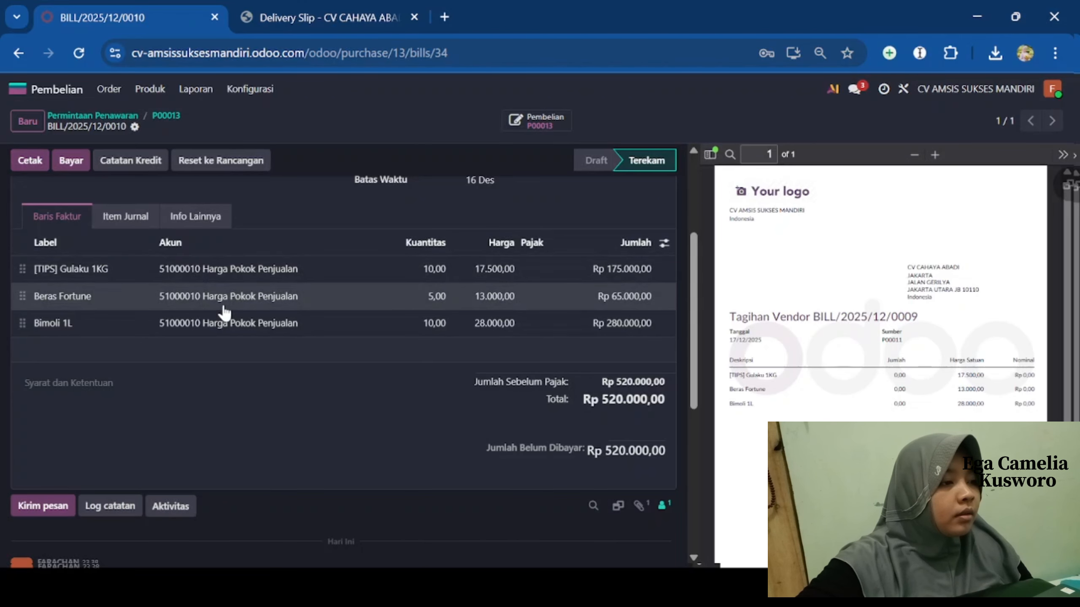
scroll(224, 308, "down", 3)
scroll(224, 308, "up", 3)
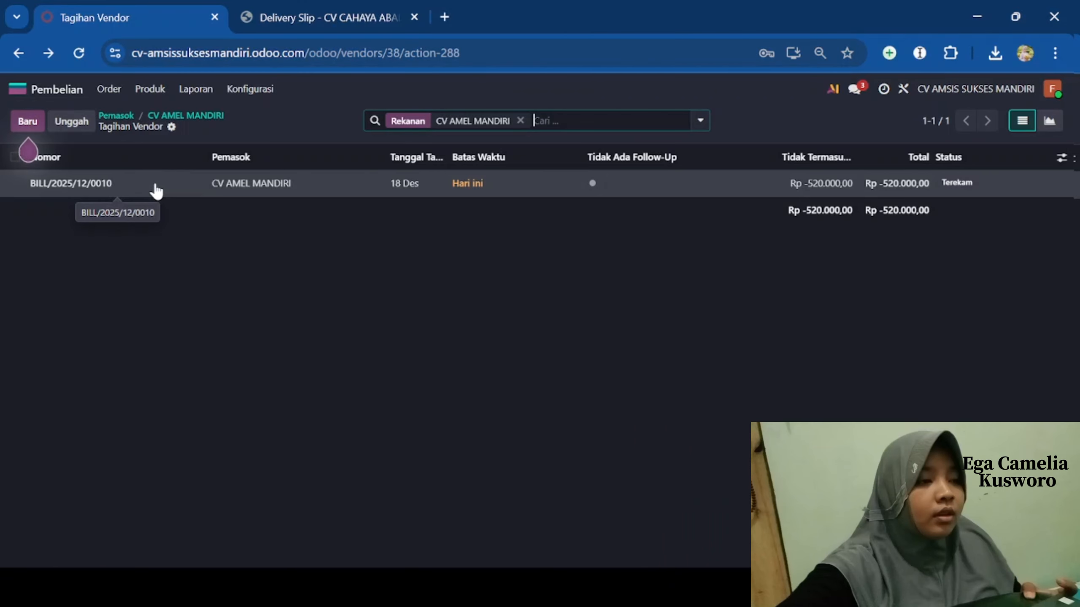
- Pay BILL/2025/12/0010's Rp 520.000,00 in full from the Kas CV AMSIS SUKSES MANDIRI journal
left_click(185, 184)
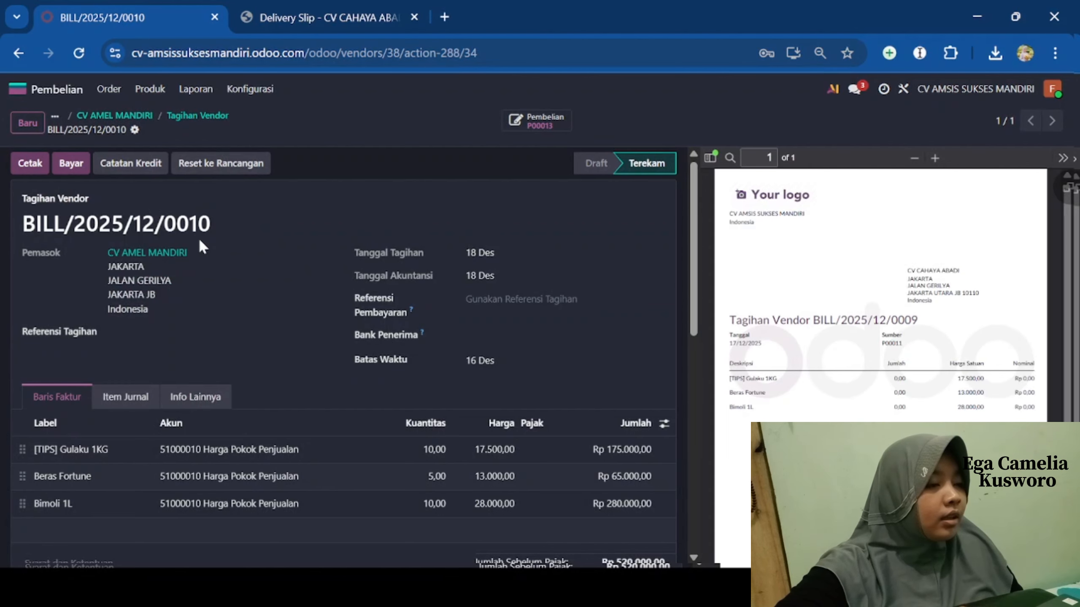
scroll(200, 241, "down", 3)
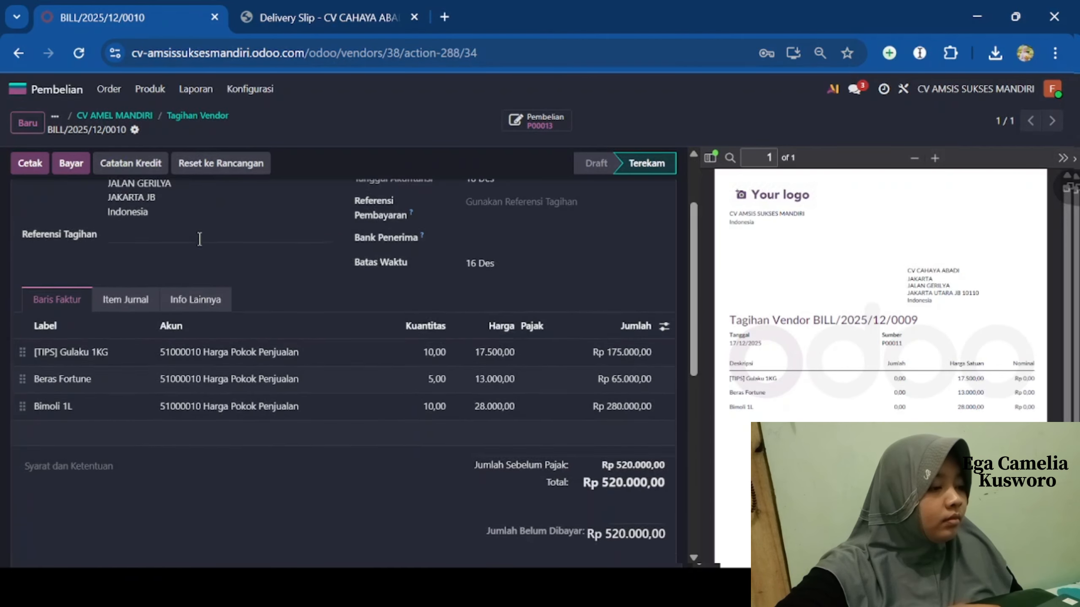
scroll(134, 174, "up", 3)
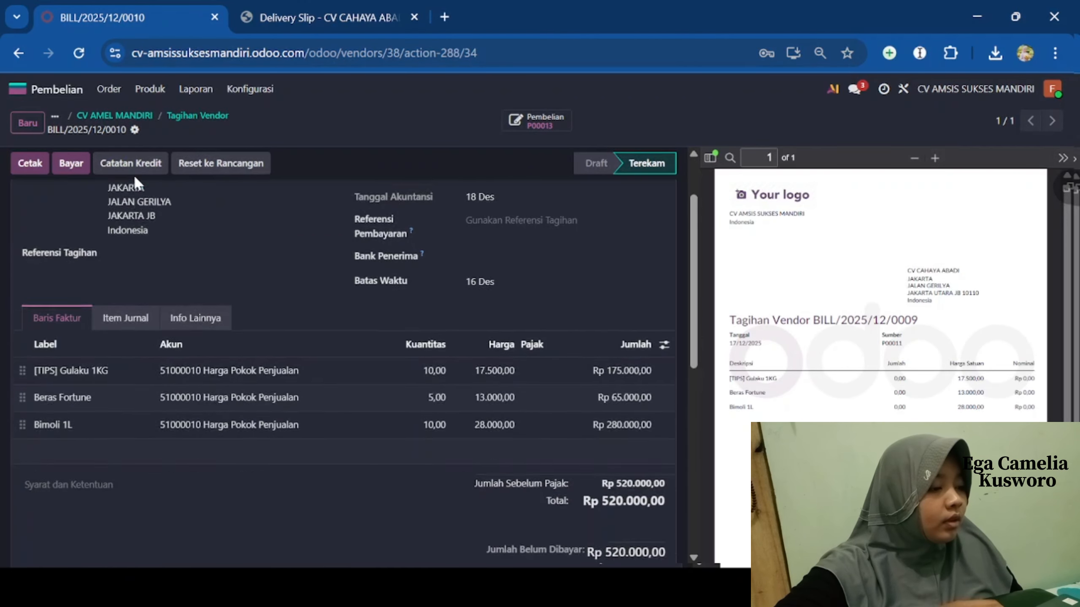
left_click(79, 164)
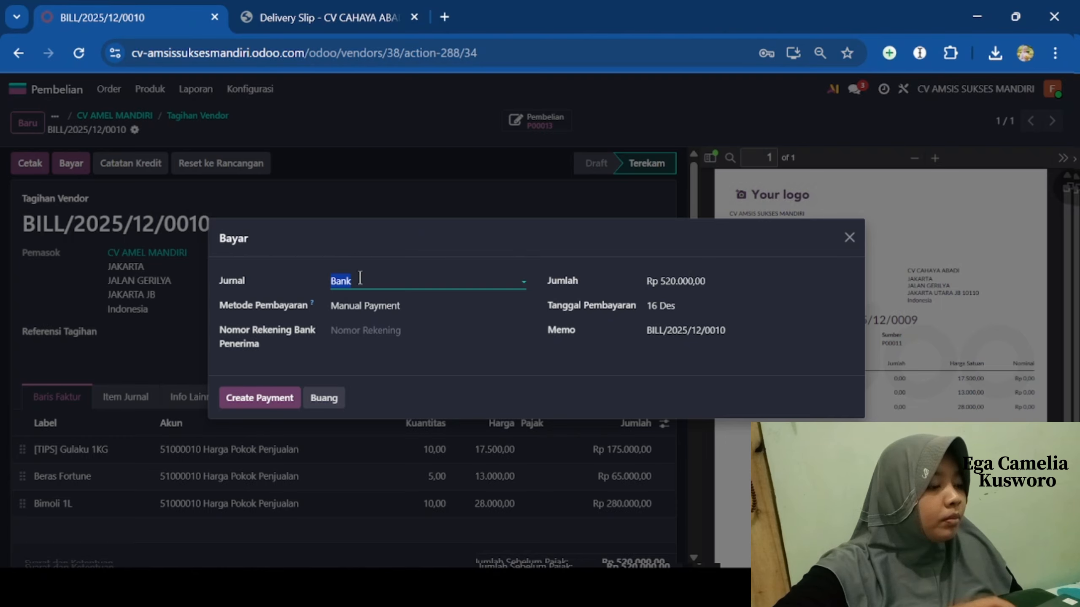
left_click(340, 278)
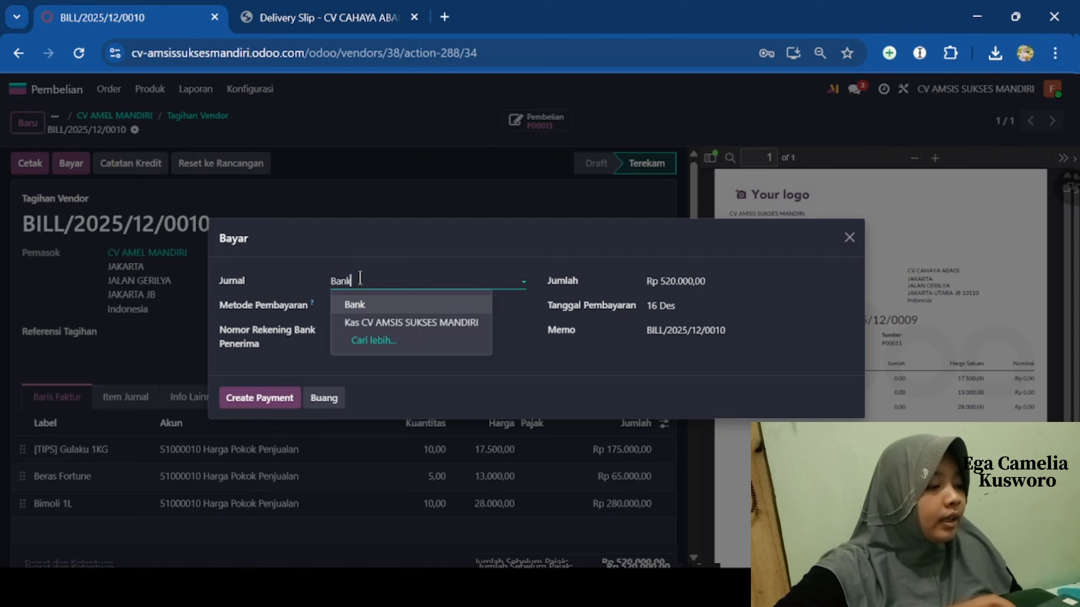
left_click(379, 324)
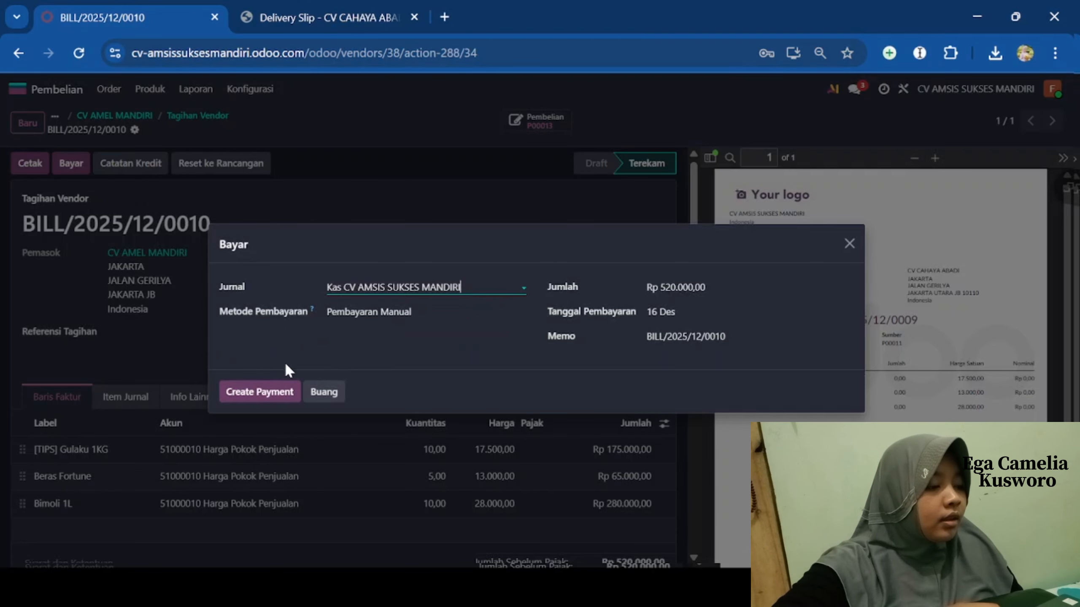
left_click(282, 392)
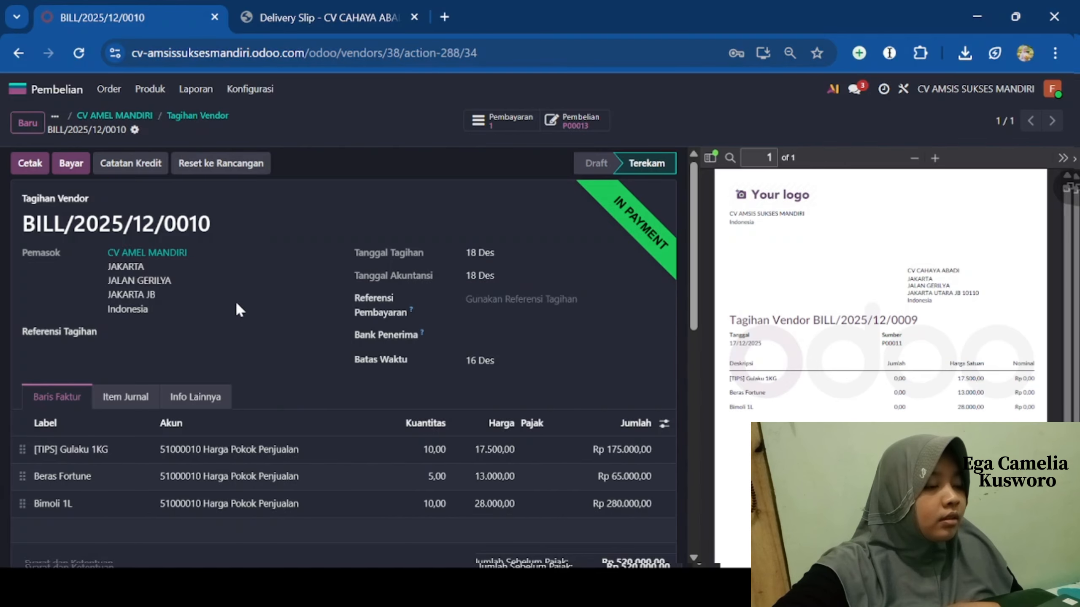
scroll(236, 304, "down", 2)
scroll(237, 303, "up", 2)
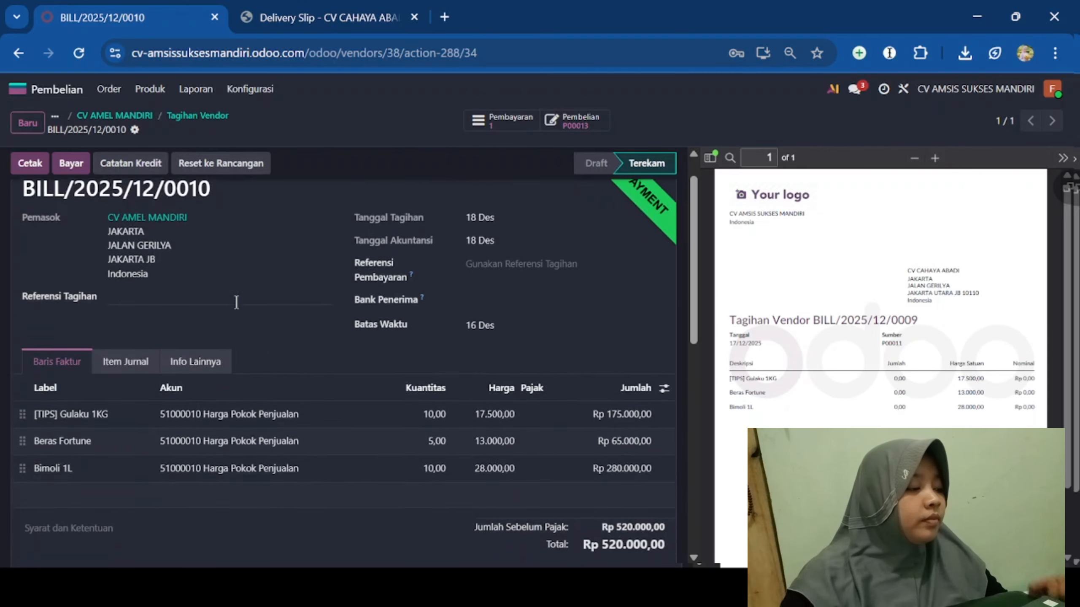
- Scroll through Purchase Order - P00013.pdf in Chrome's PDF viewer
scroll(237, 305, "down", 3)
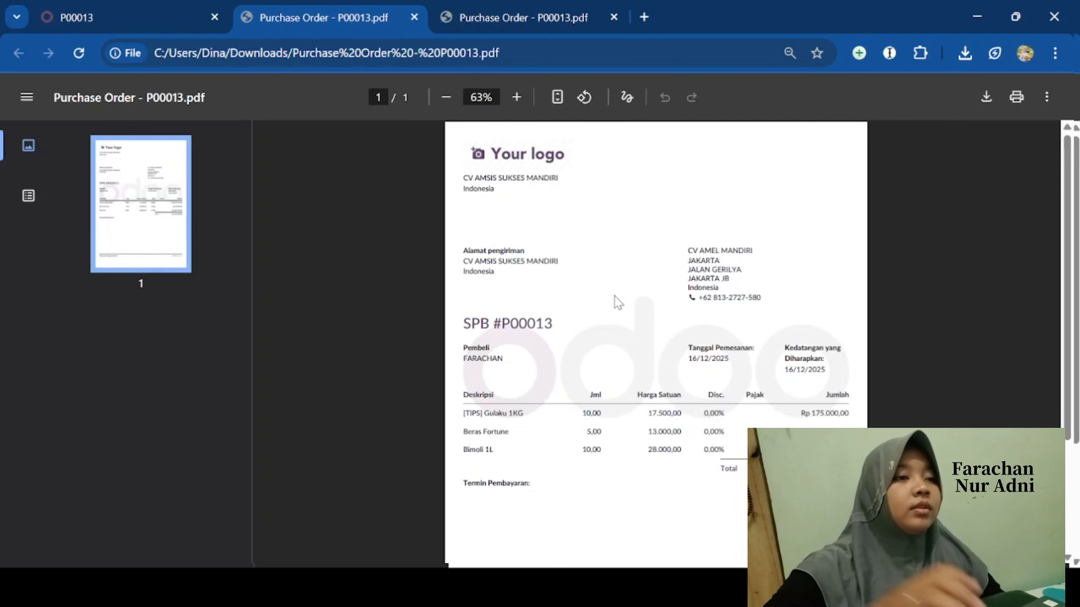
scroll(614, 296, "down", 3)
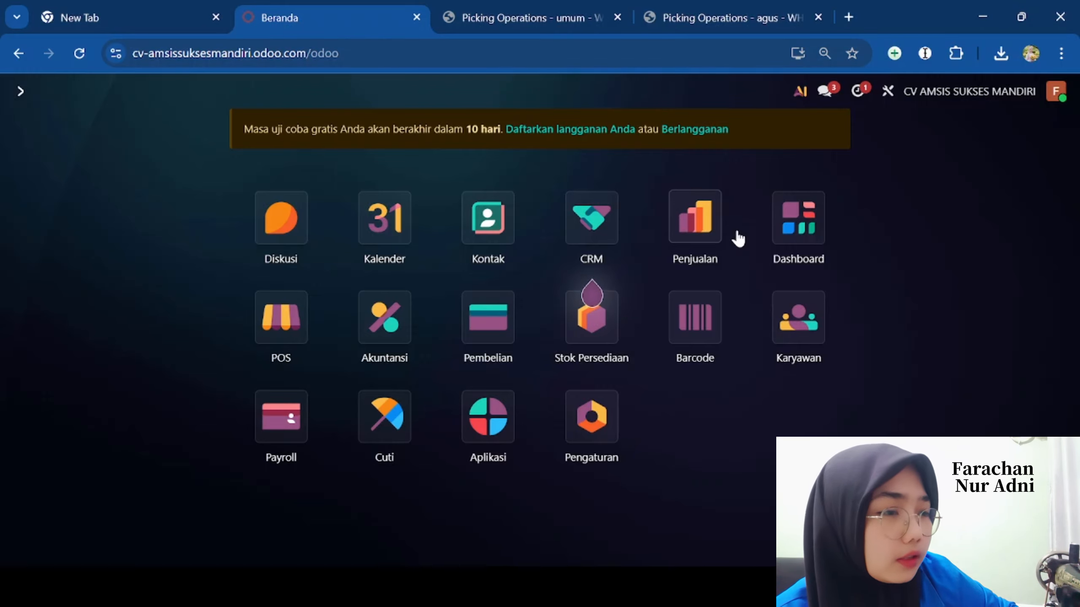
- Start a new sales quotation and create a new customer from the typed customer name
left_click(709, 236)
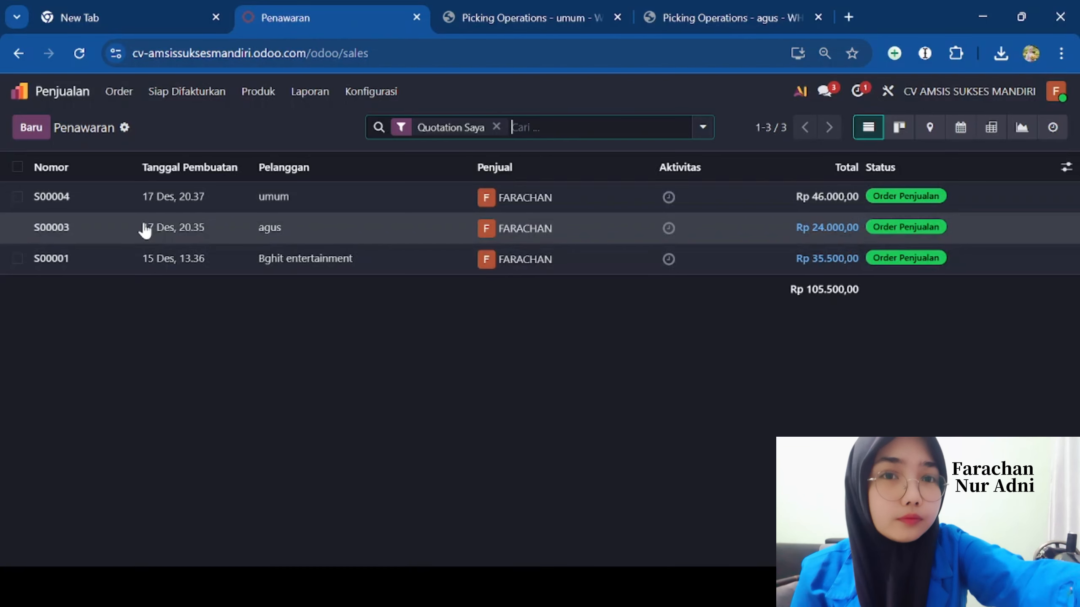
left_click(32, 130)
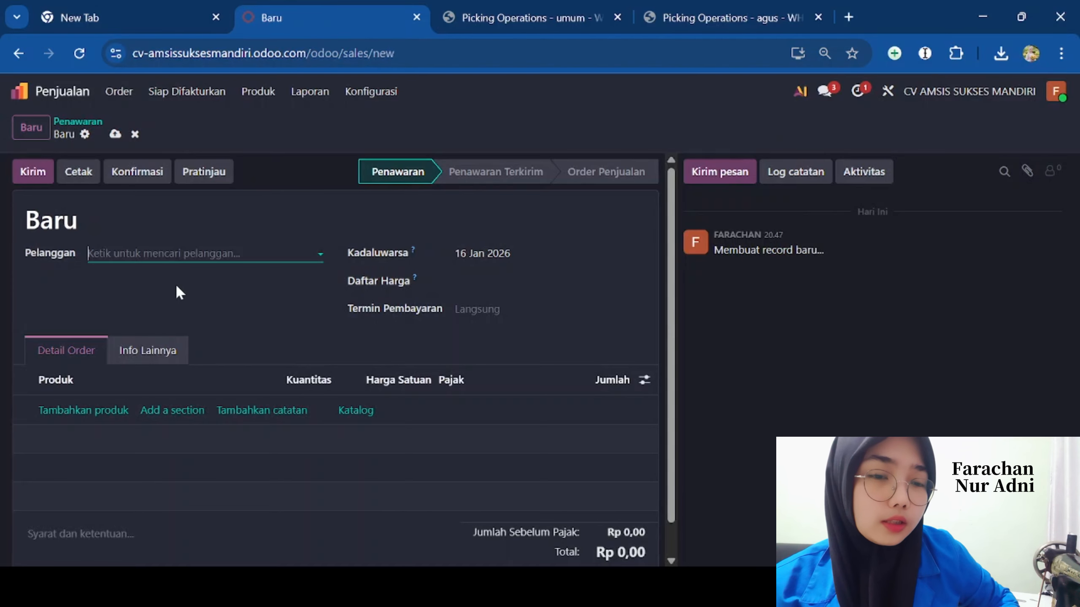
left_click(142, 255)
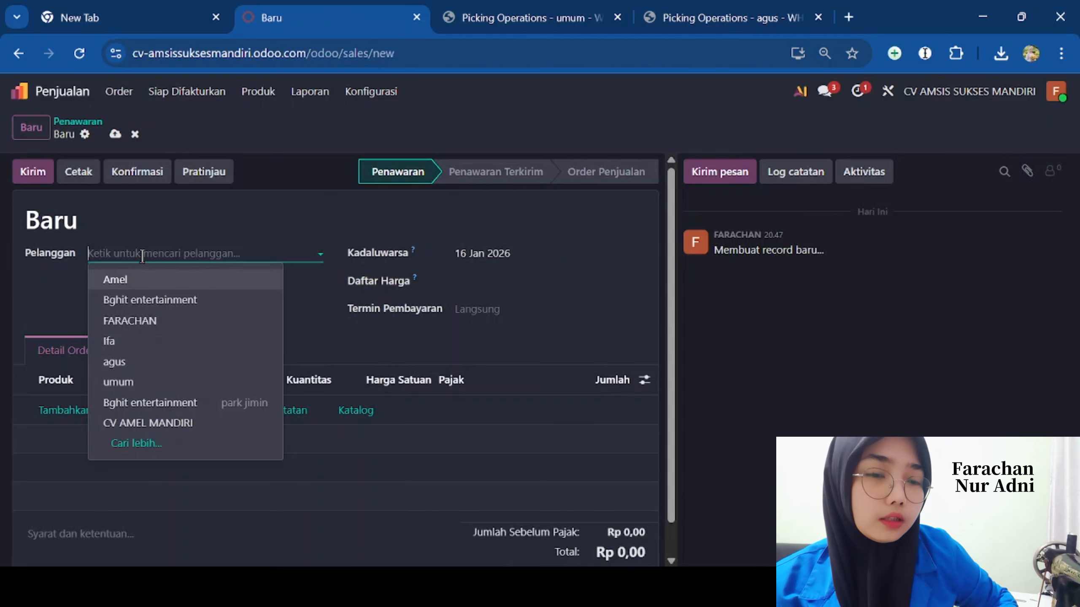
left_click(142, 256)
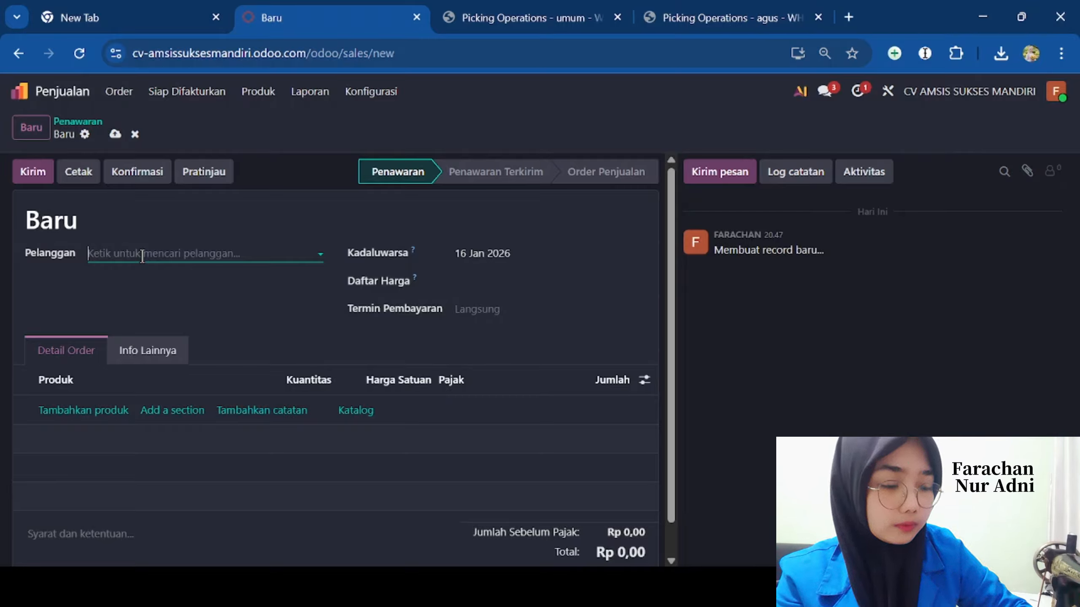
type("kinan")
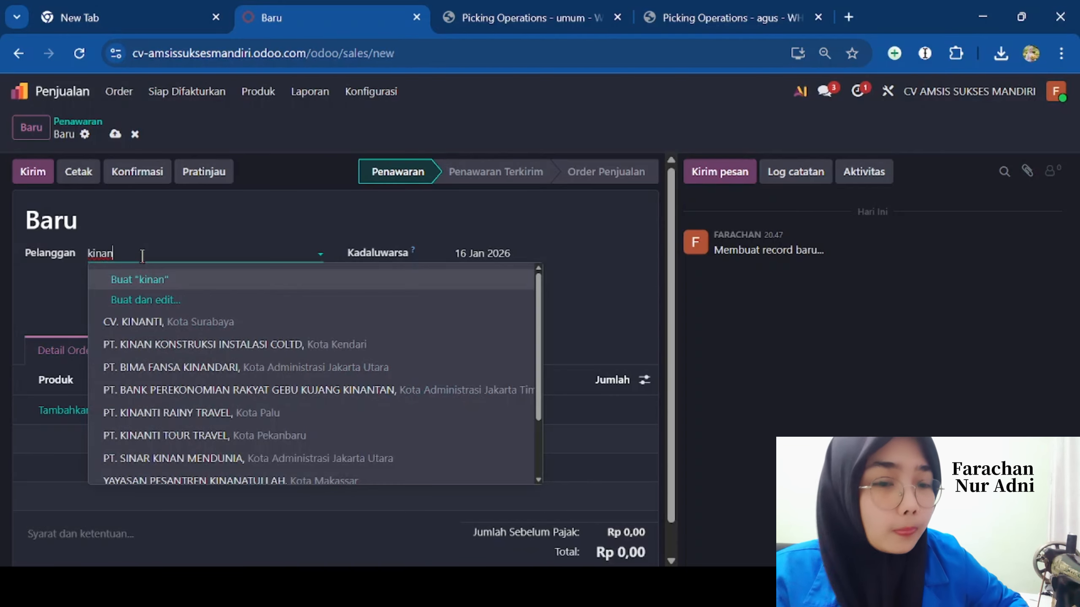
left_click(149, 300)
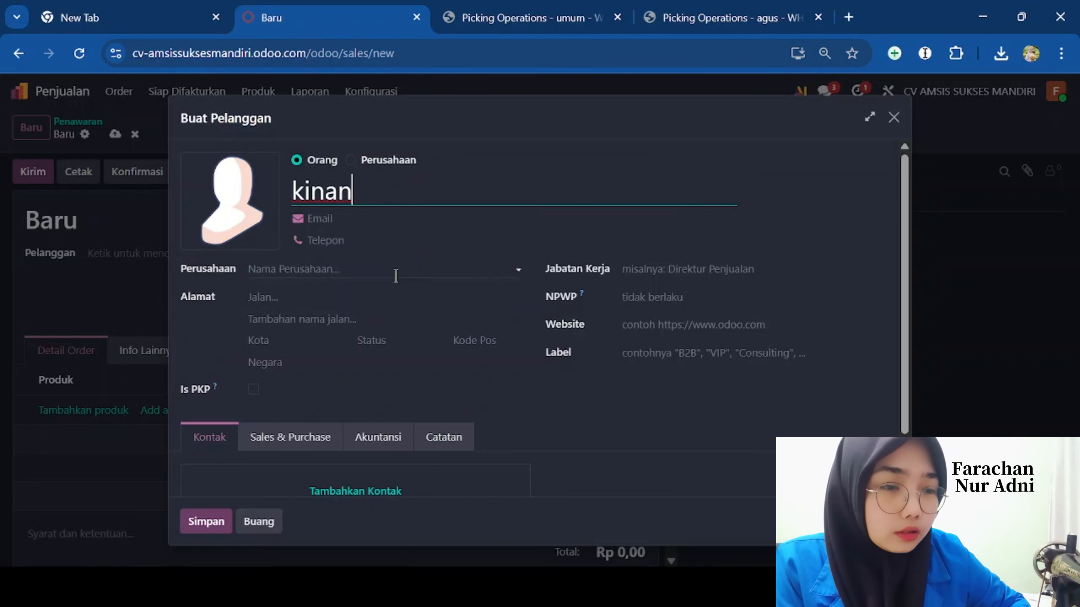
- Enter the new customer's e-mail address and phone number
left_click(340, 221)
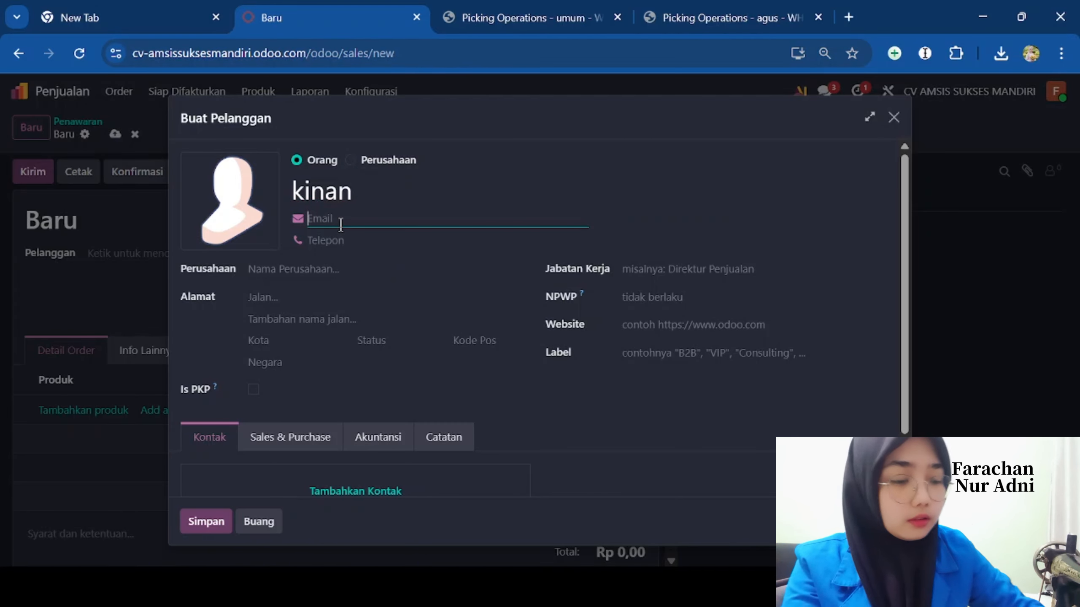
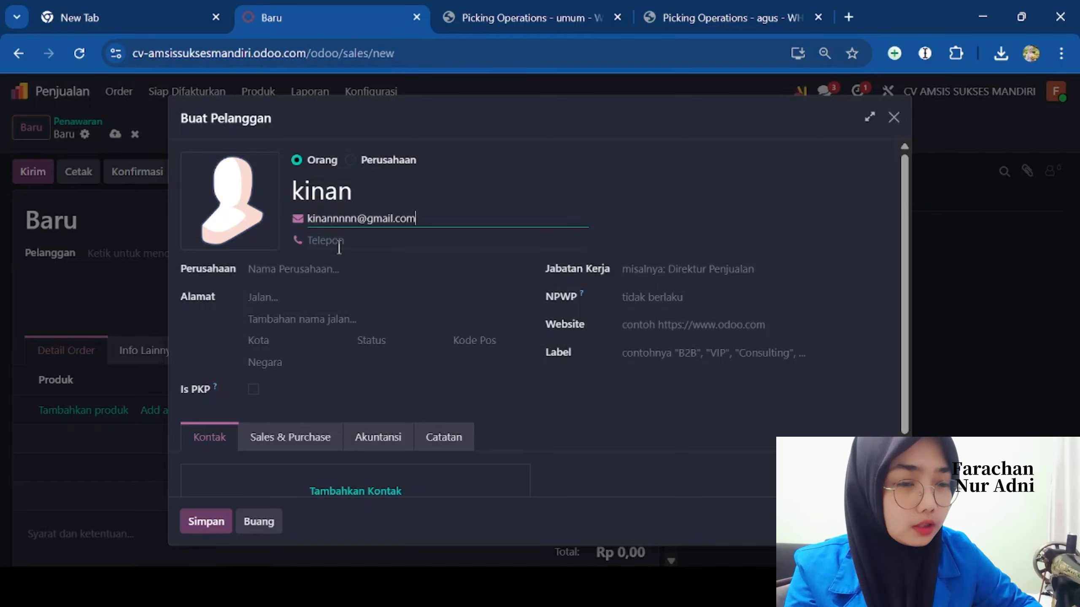
left_click(338, 241)
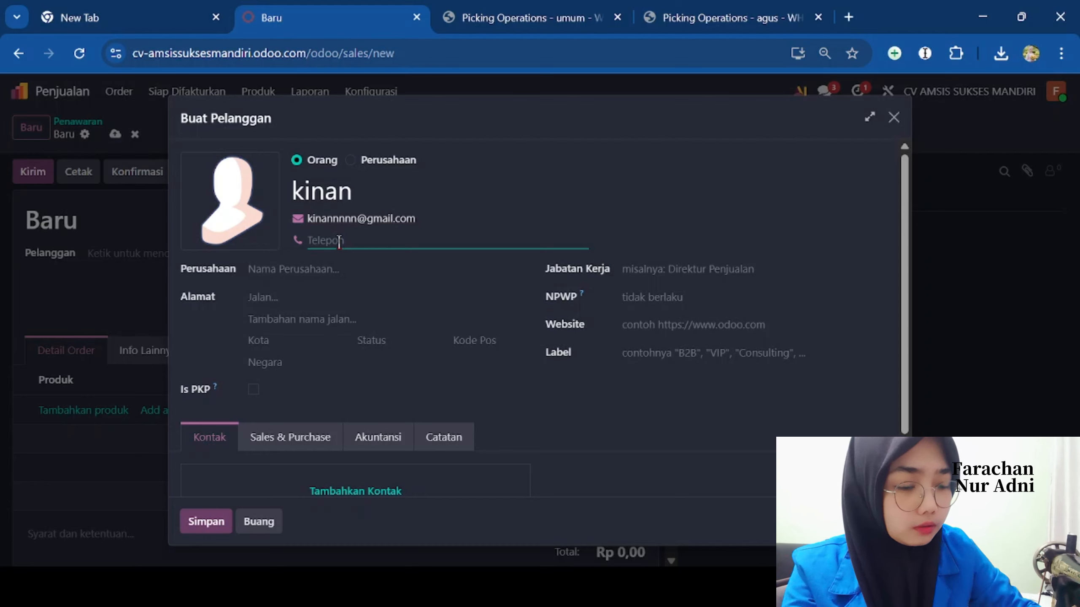
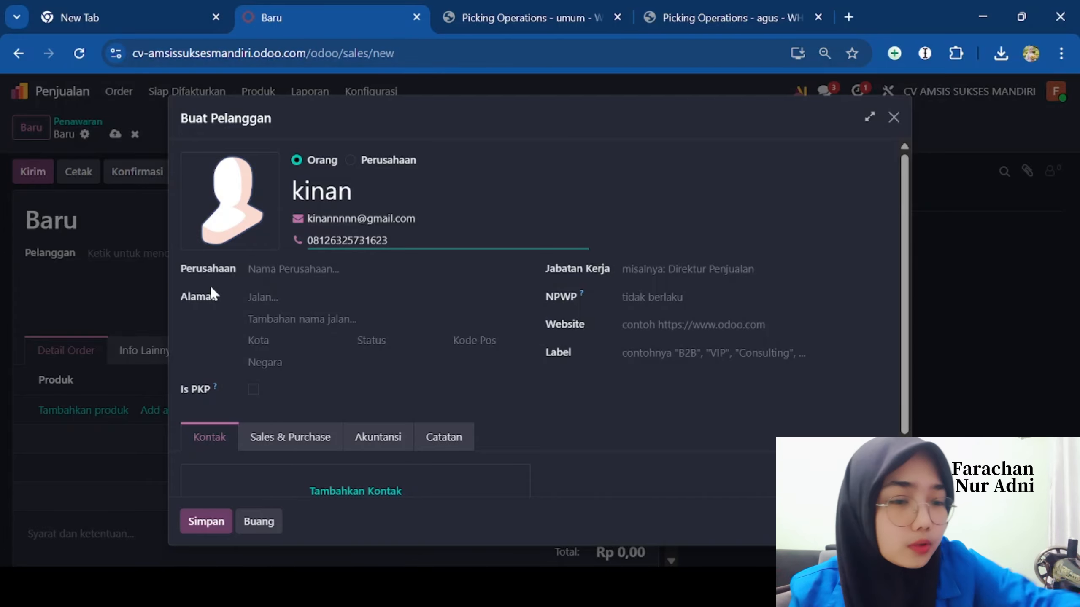
- Fill in the customer's street, second address line and city Purwokerto
left_click(269, 300)
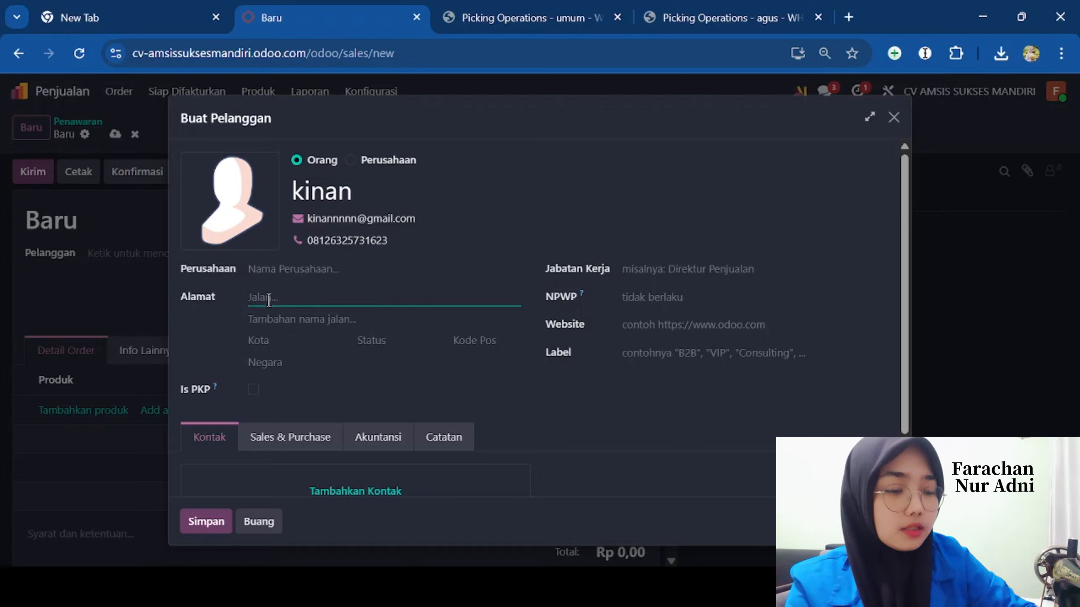
type("jl merdeka")
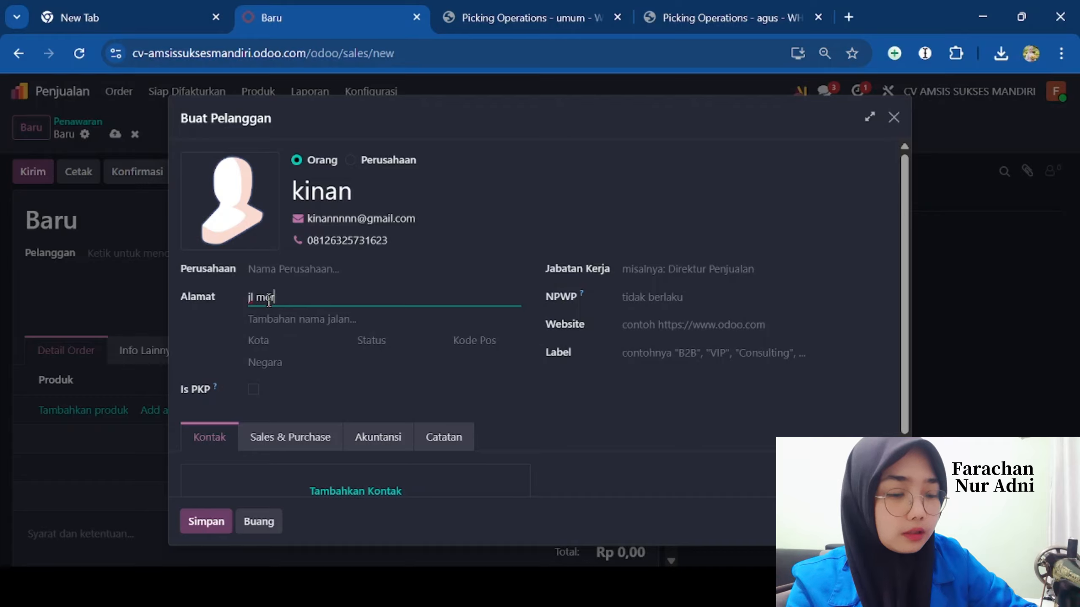
left_click(346, 321)
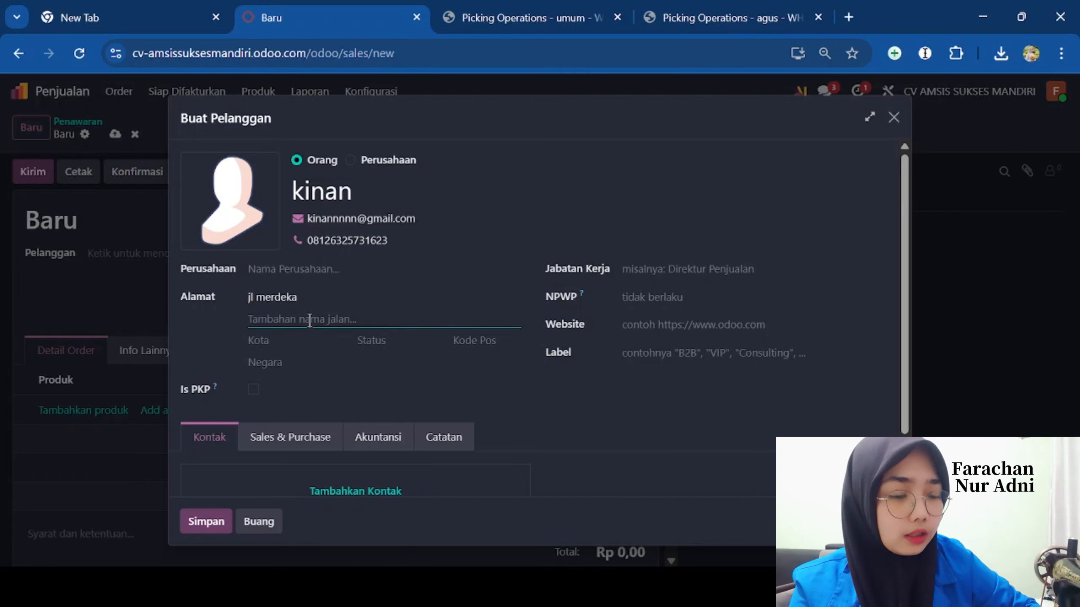
type("r")
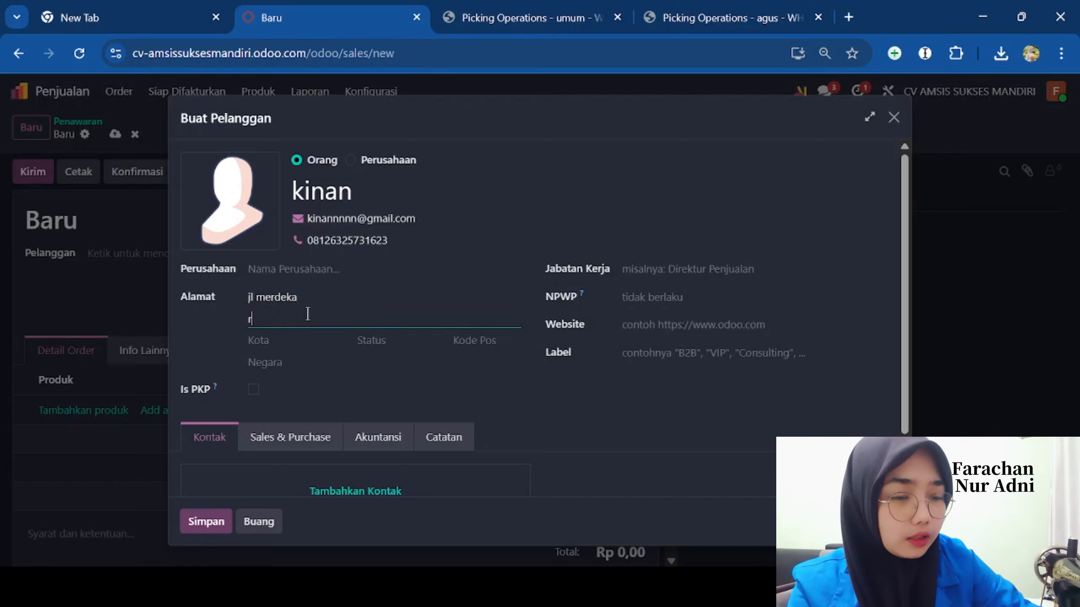
type("t 7")
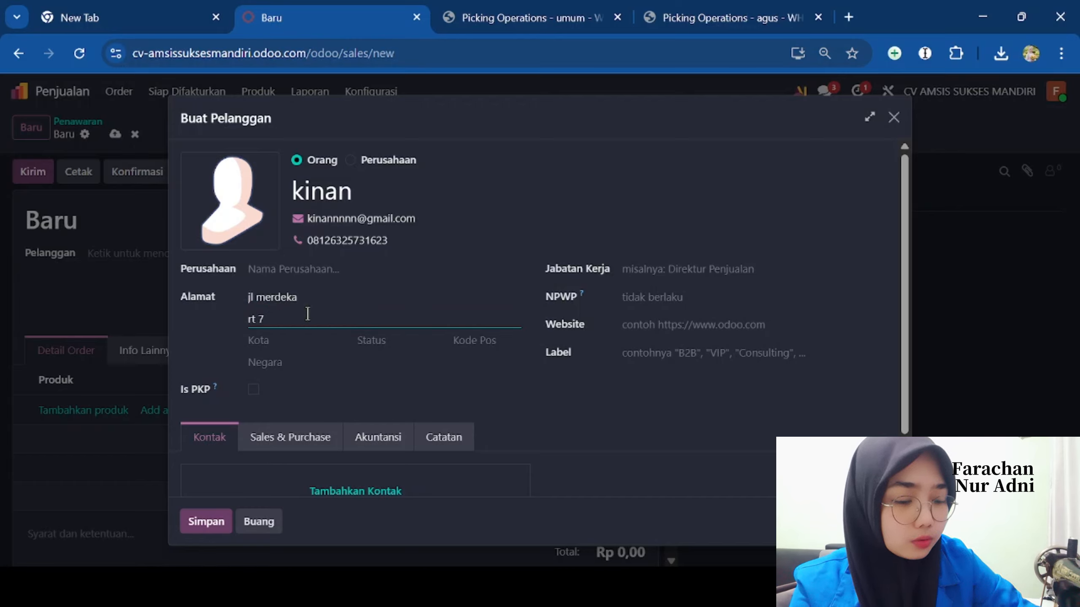
type(" rw 2")
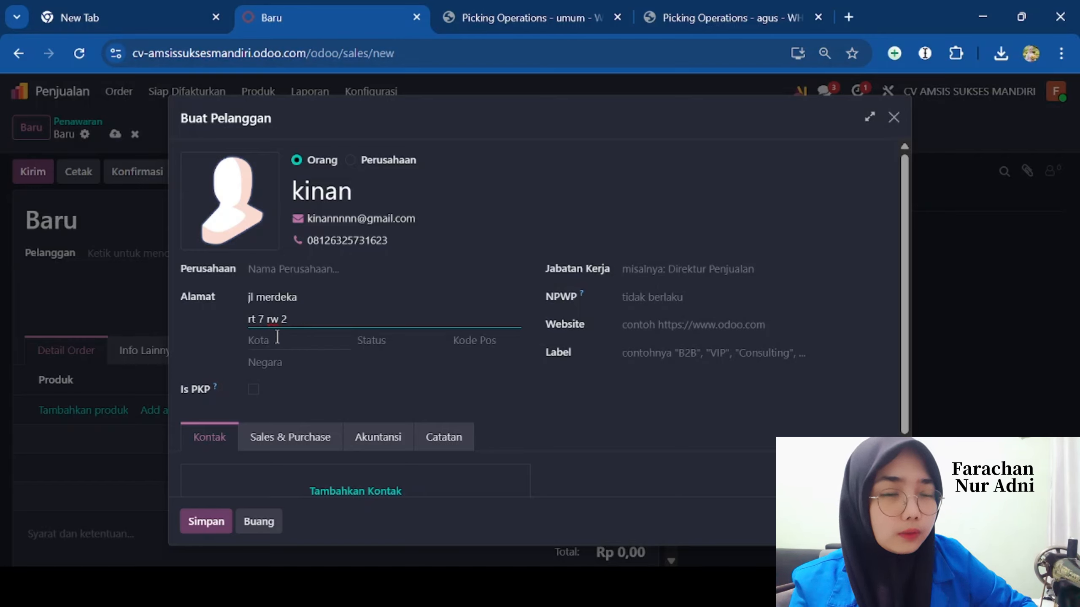
left_click(277, 337)
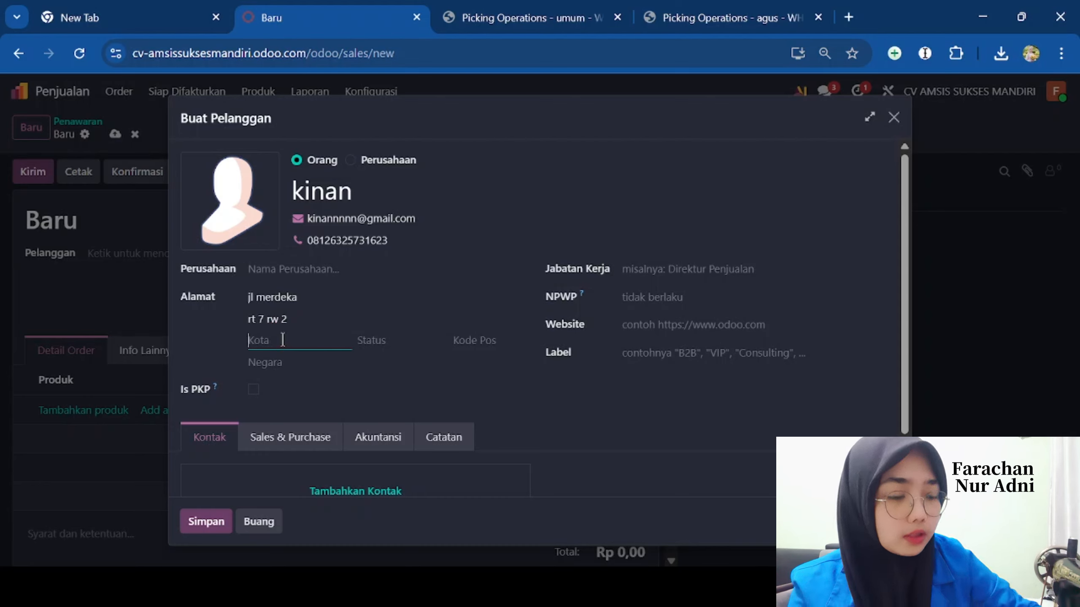
type("Purwokerto")
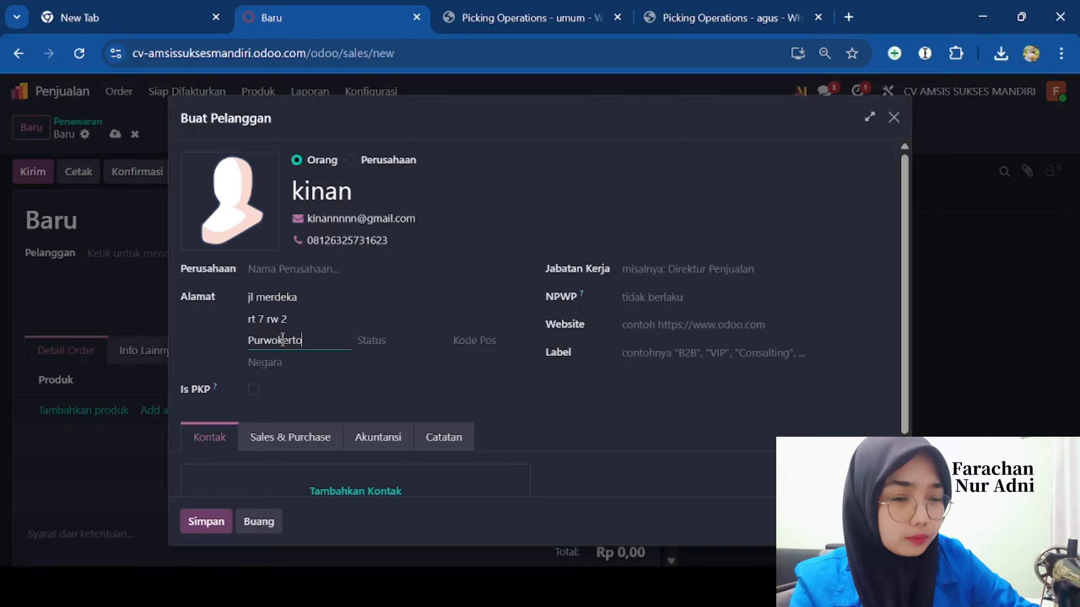
- Set the customer's country to Indonesia and province to Jawa Tengah
left_click(294, 362)
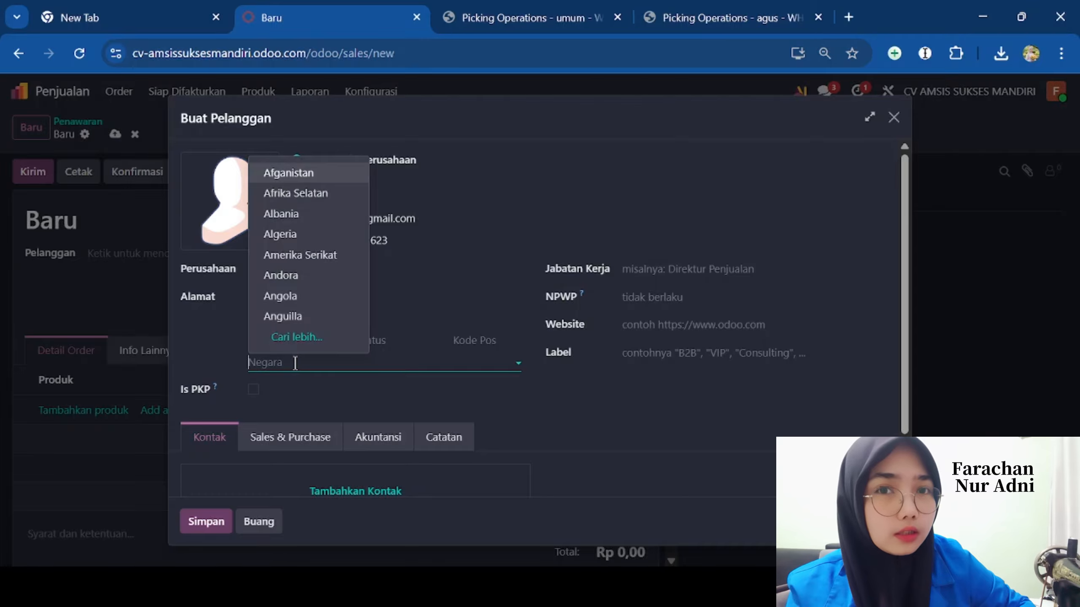
type("indone")
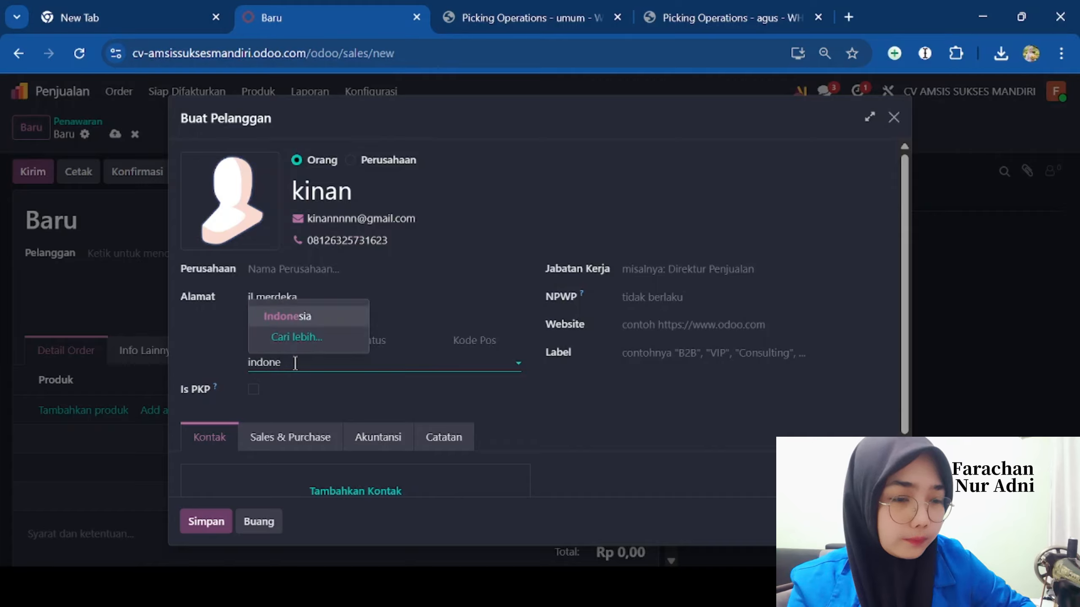
left_click(306, 316)
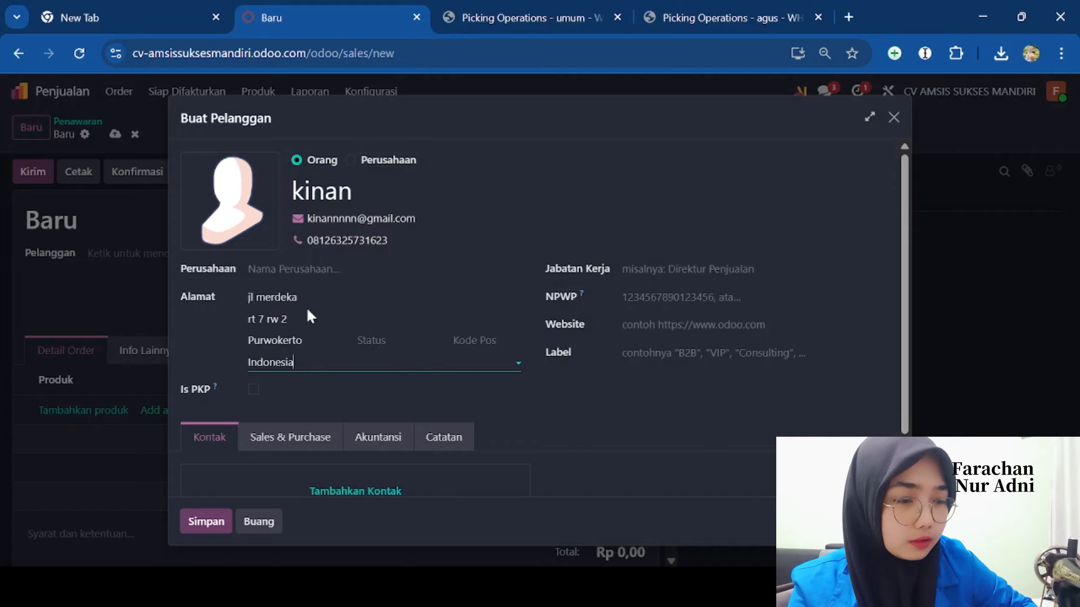
left_click(480, 349)
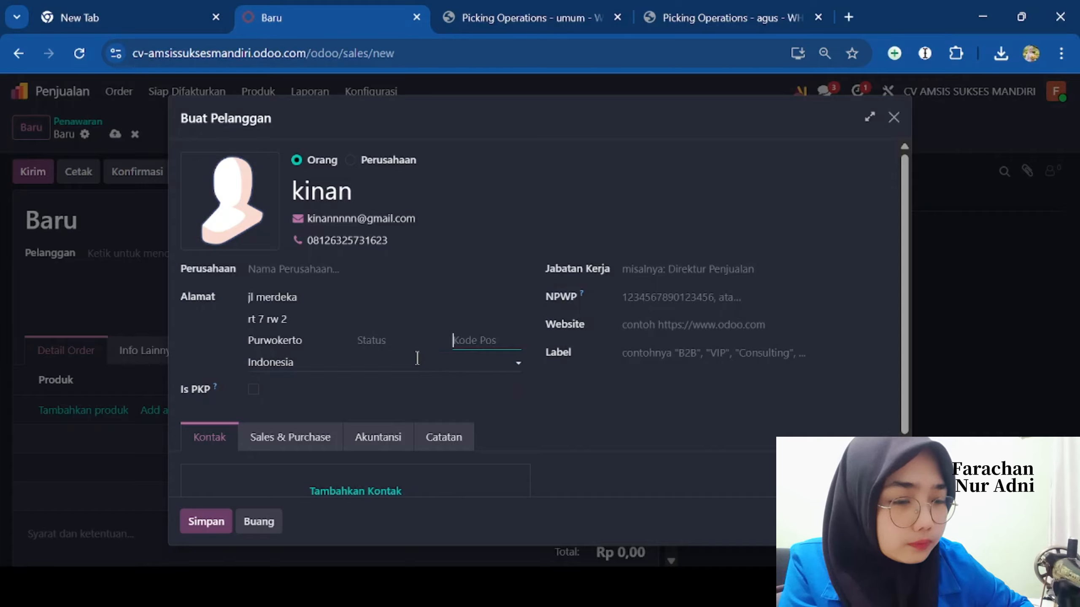
left_click(382, 342)
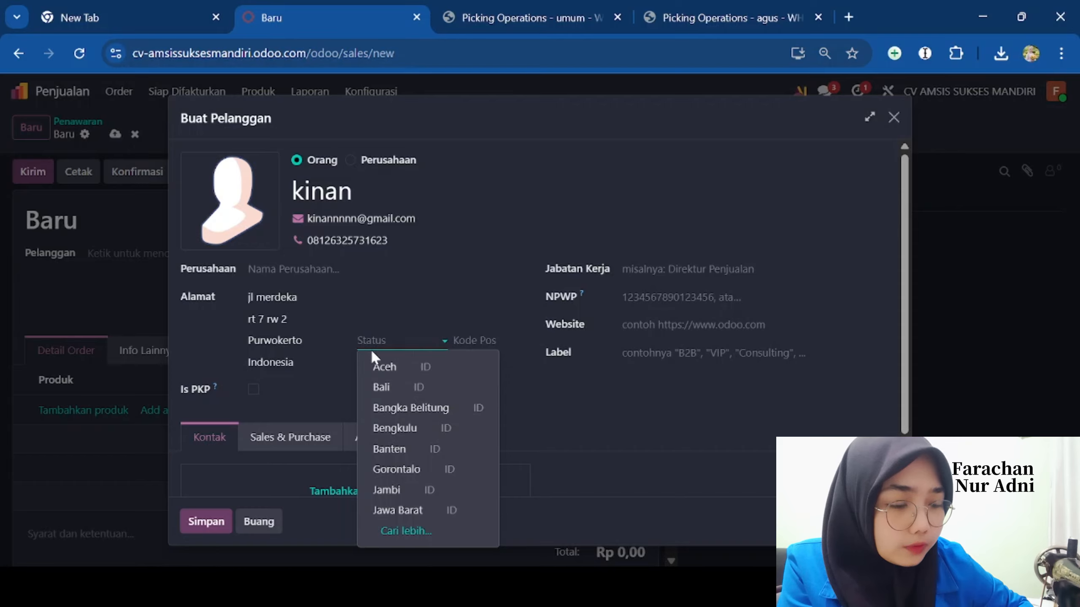
type("j")
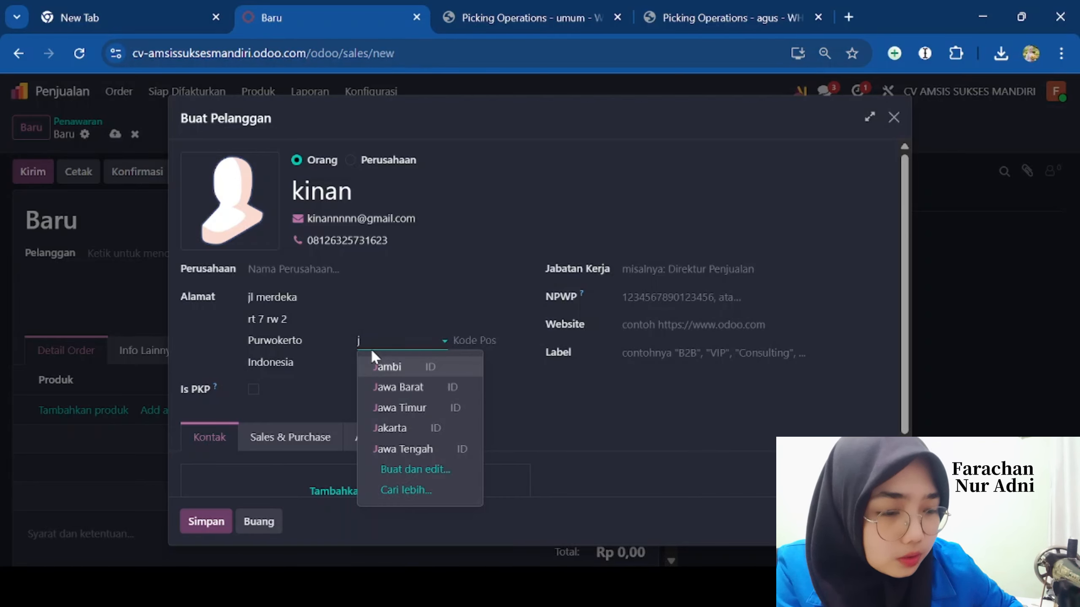
left_click(402, 451)
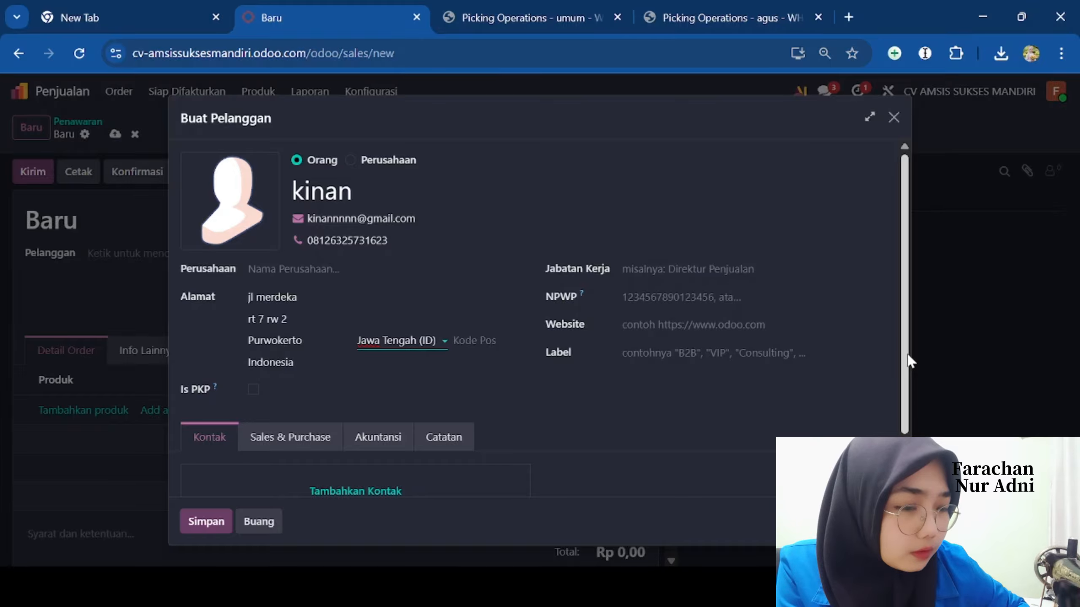
scroll(553, 383, "down", 2)
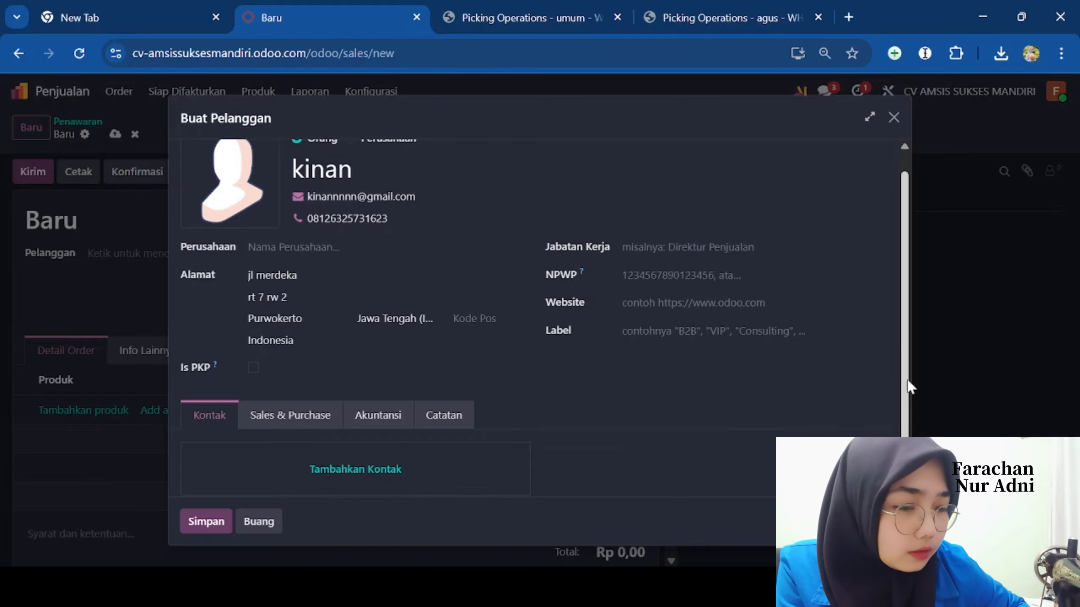
- Save the new customer onto the quotation and add a Bimoli 1L line
left_click(182, 523)
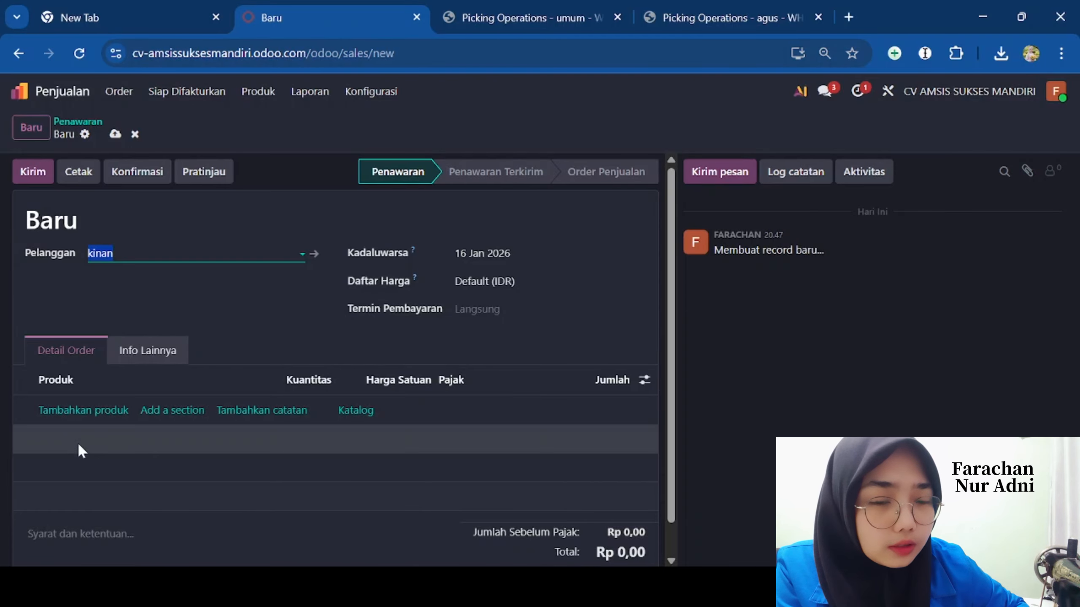
left_click(80, 411)
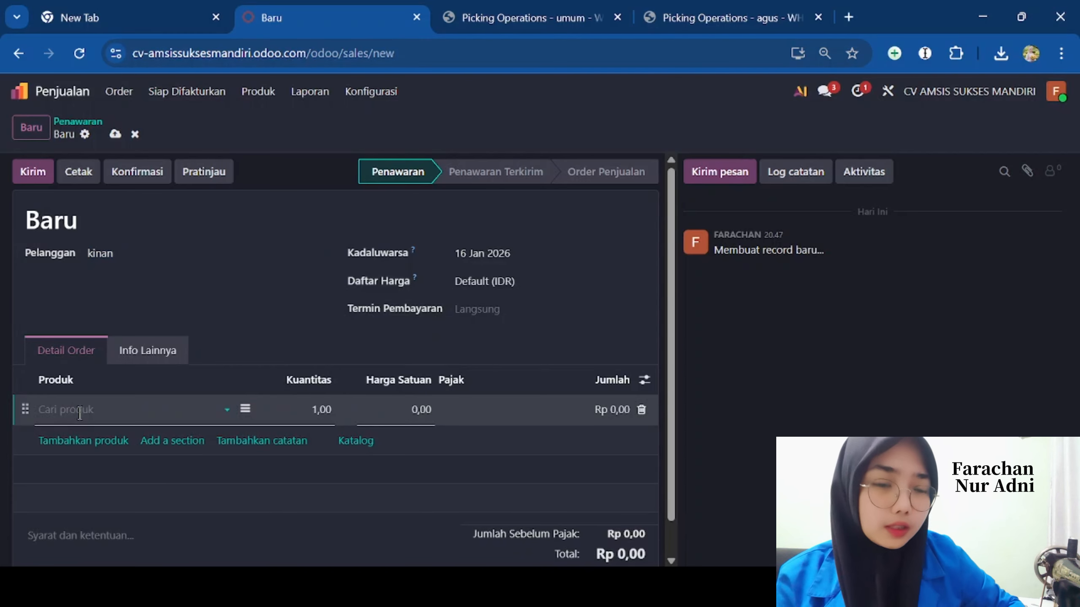
type("bi")
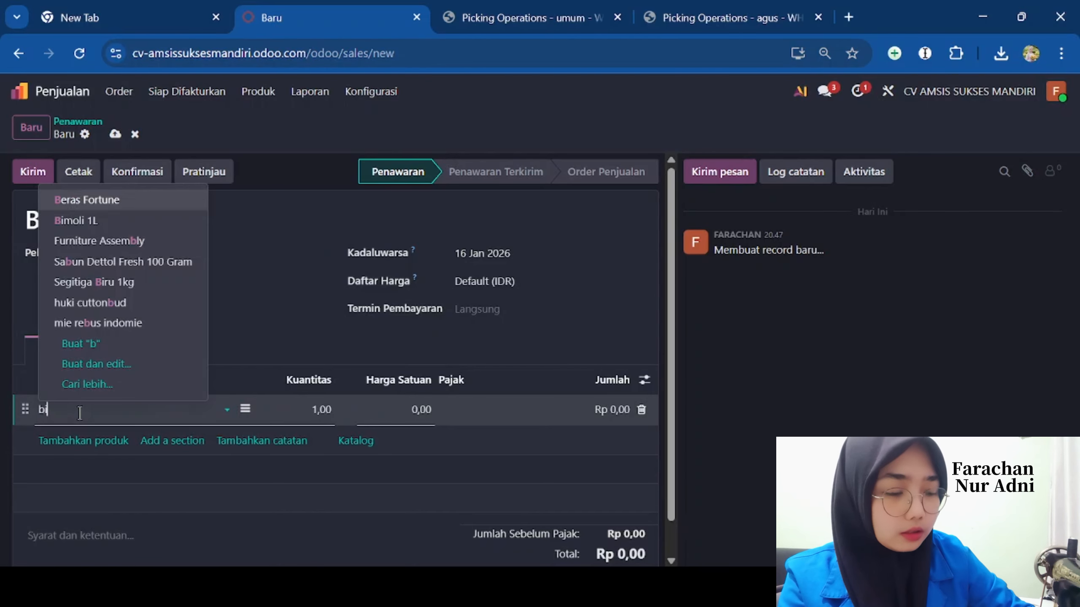
type("mol")
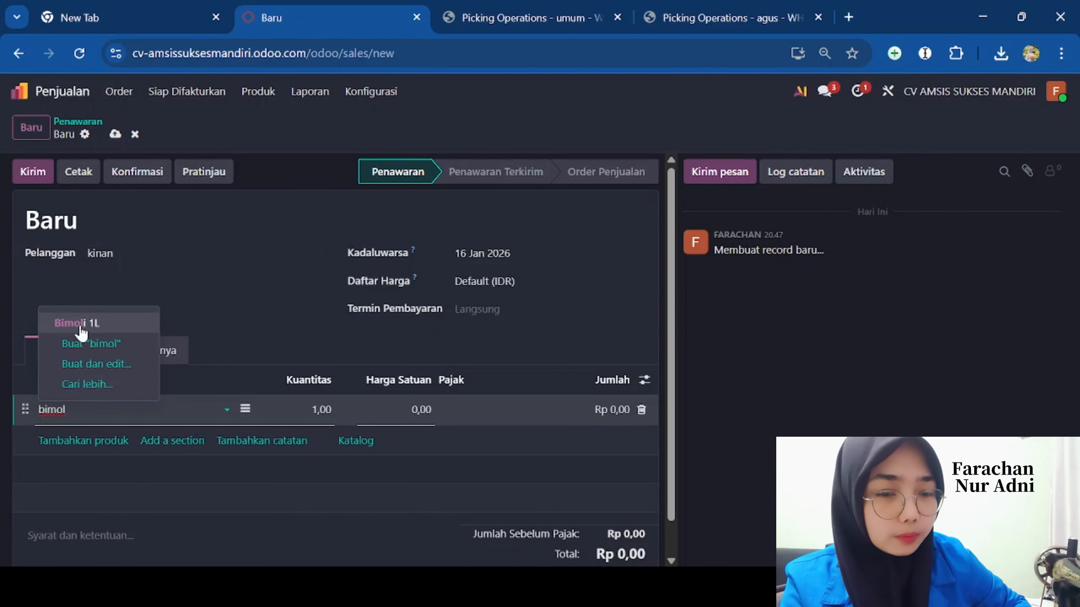
left_click(79, 327)
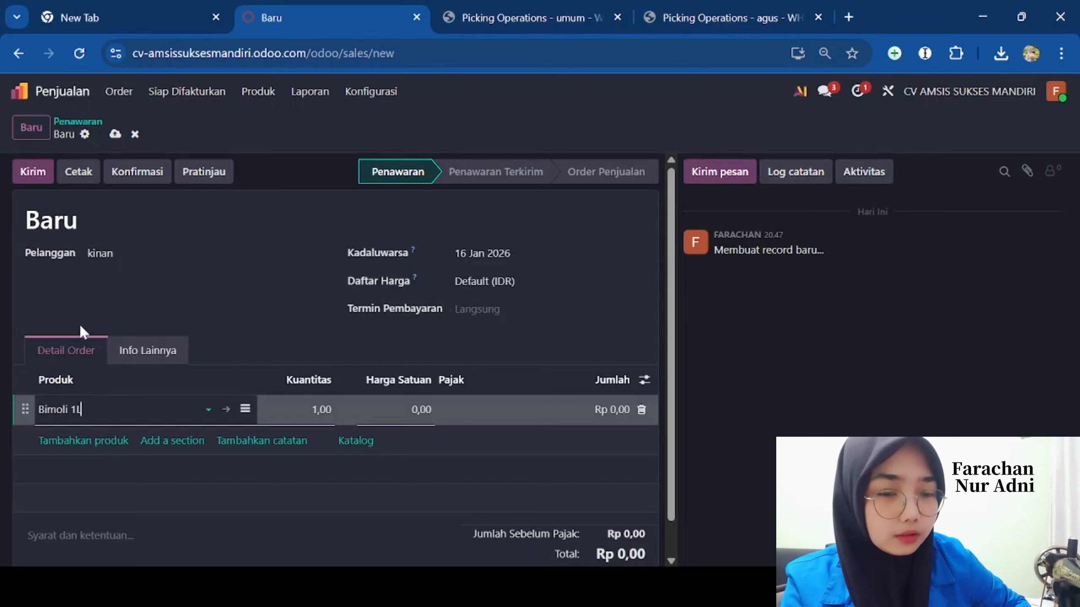
- Add 5 Telur Ayam Negeri and set Bimoli 1L to 2, totalling Rp 77.000,00
left_click(66, 442)
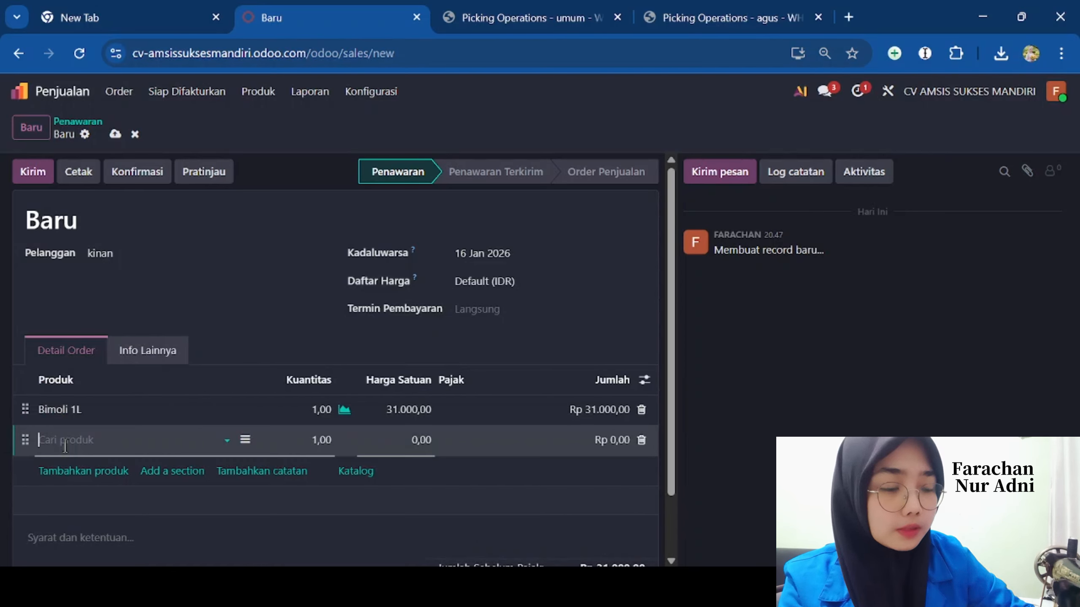
type("telu")
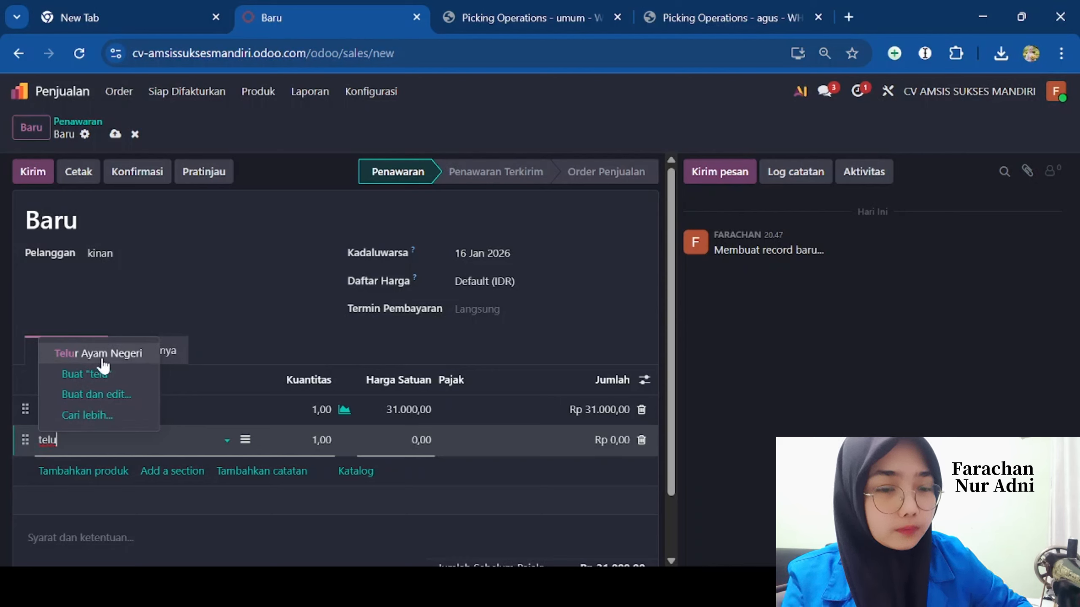
left_click(102, 359)
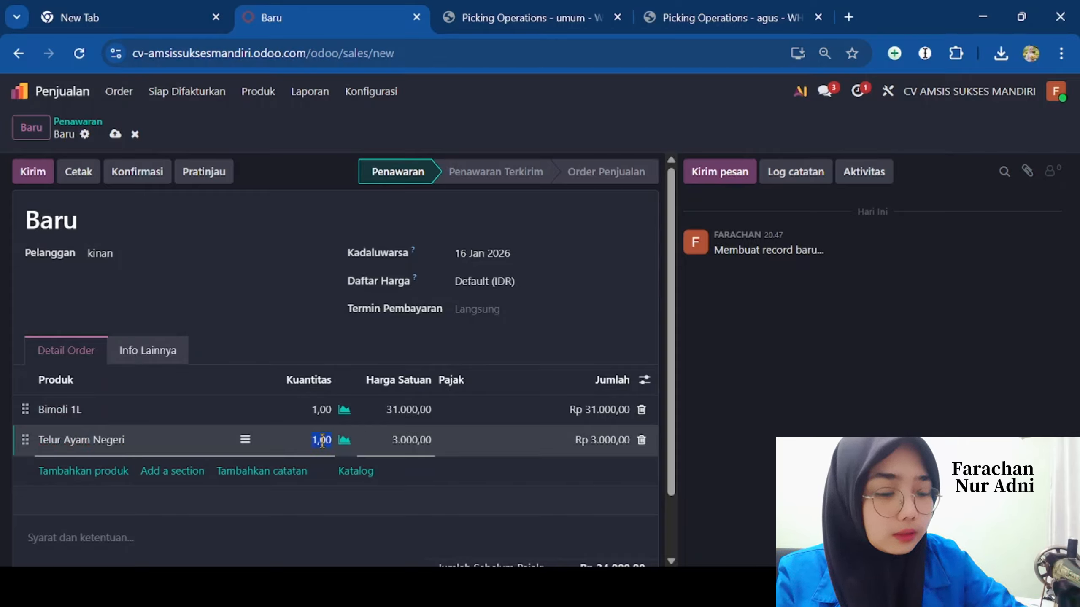
type("5")
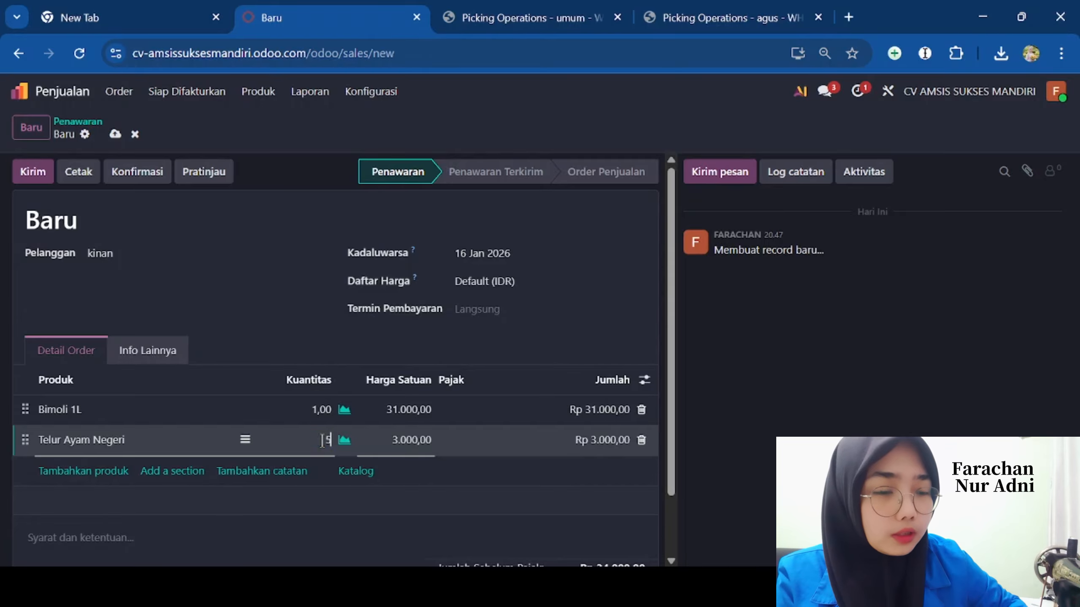
left_click(320, 408)
type("2")
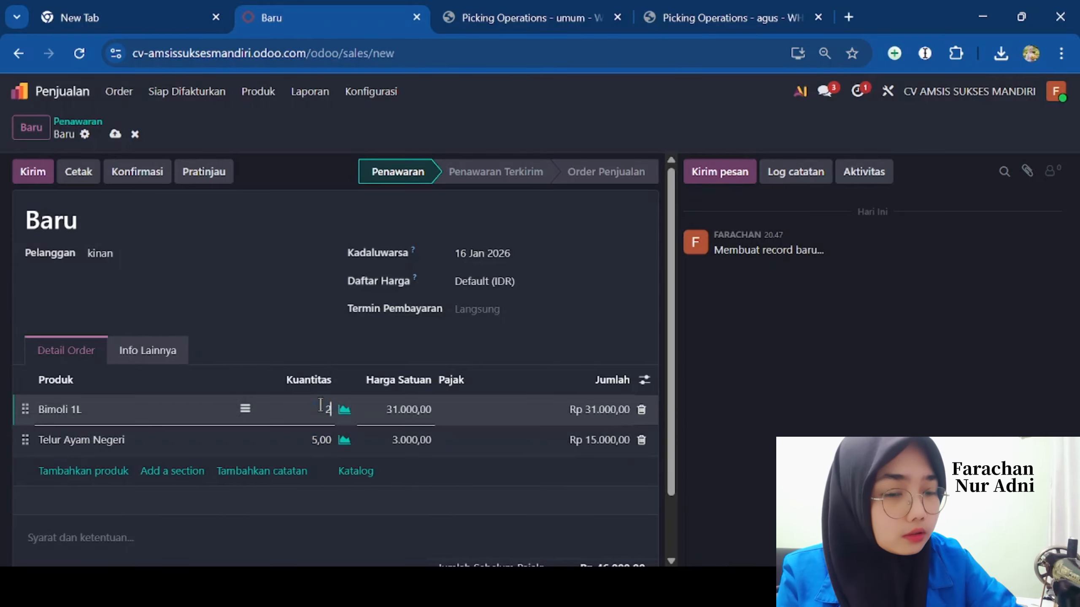
left_click(371, 334)
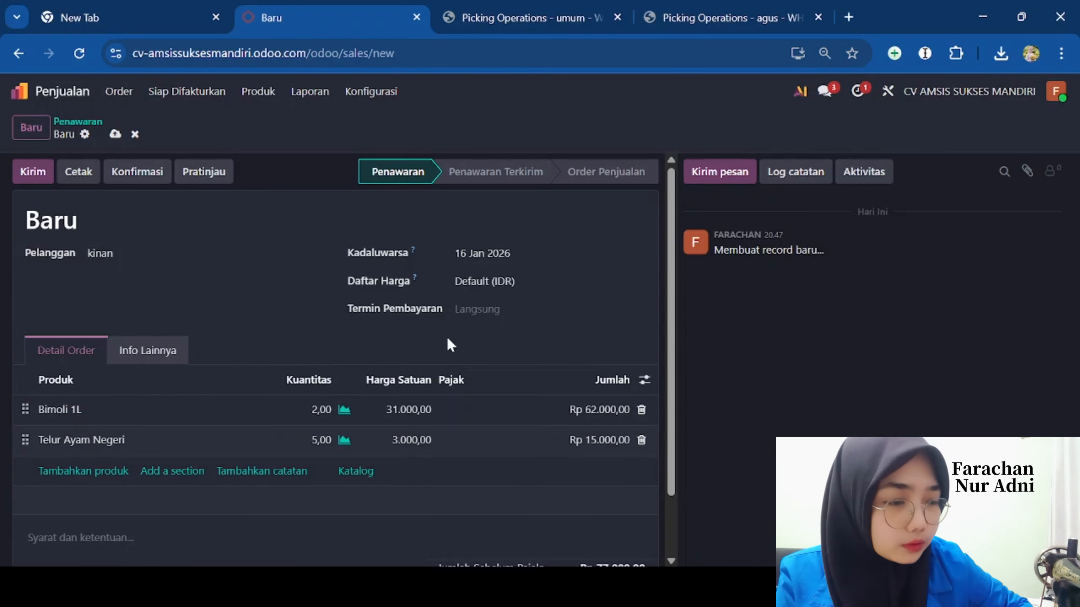
left_click_drag(681, 365, 679, 434)
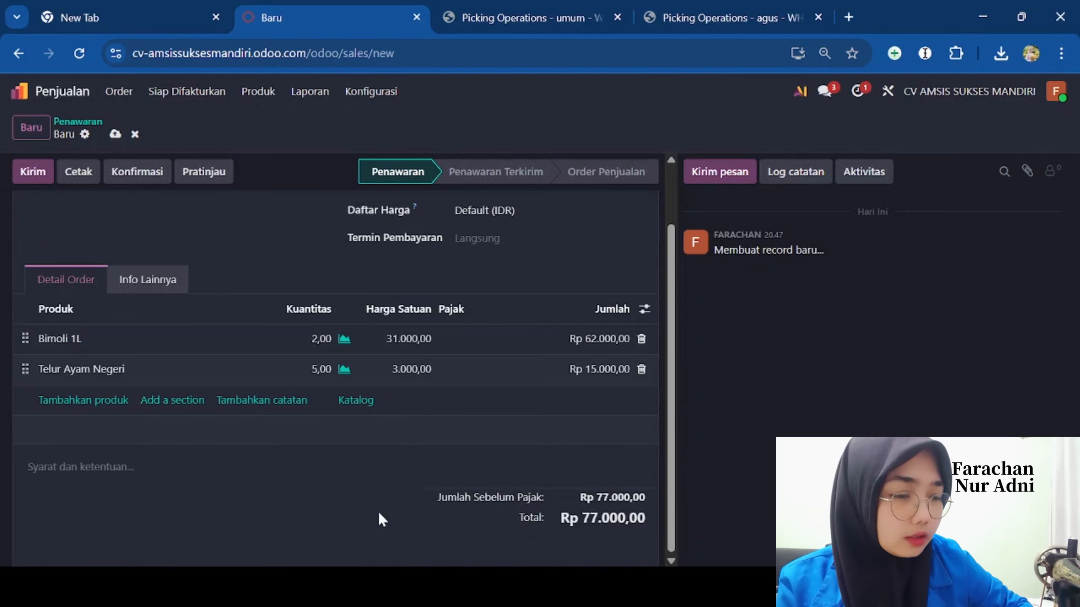
left_click(391, 521)
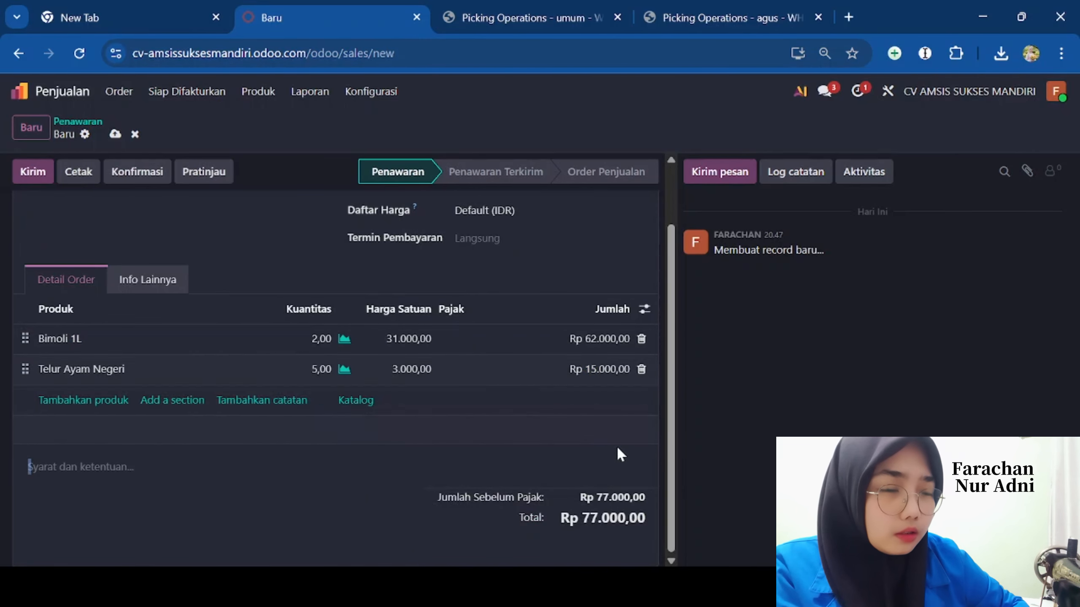
left_click_drag(428, 401, 357, 361)
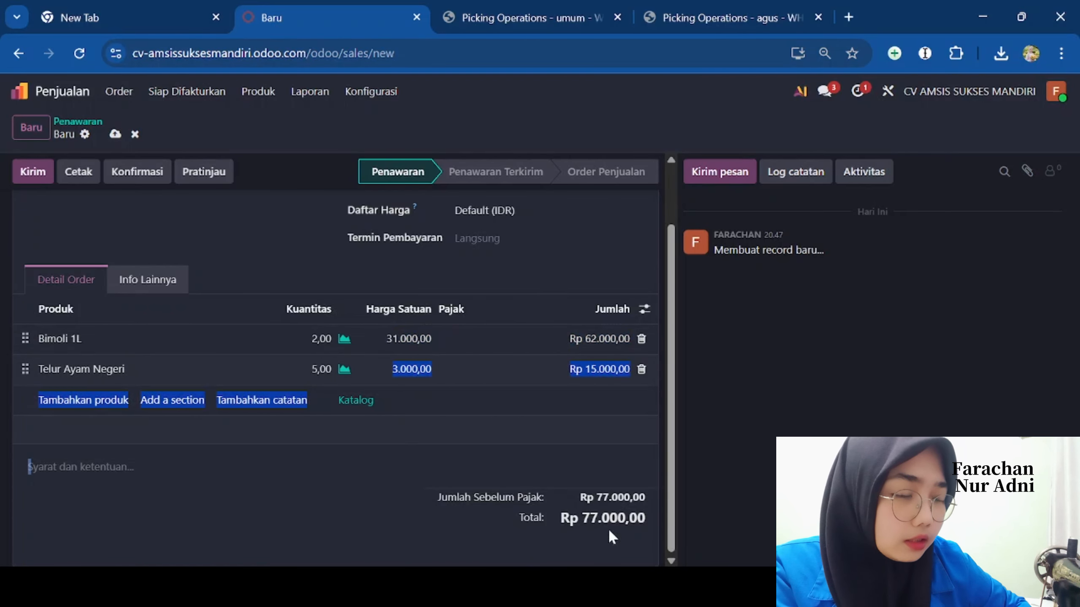
left_click_drag(679, 497, 673, 374)
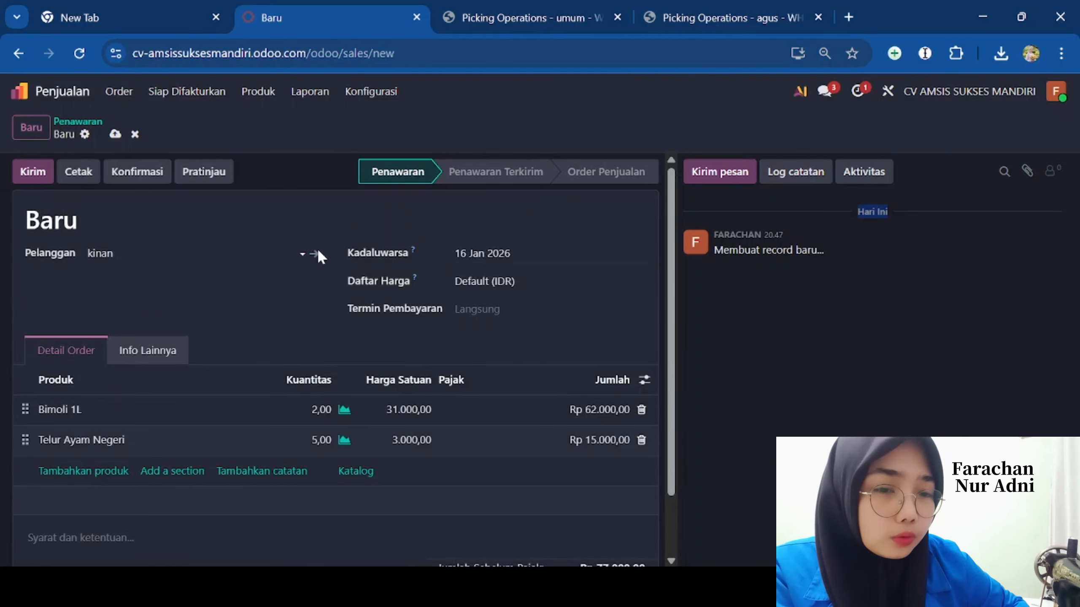
- Confirm S00005 as a sales order and preview it from the customer's view
left_click(151, 172)
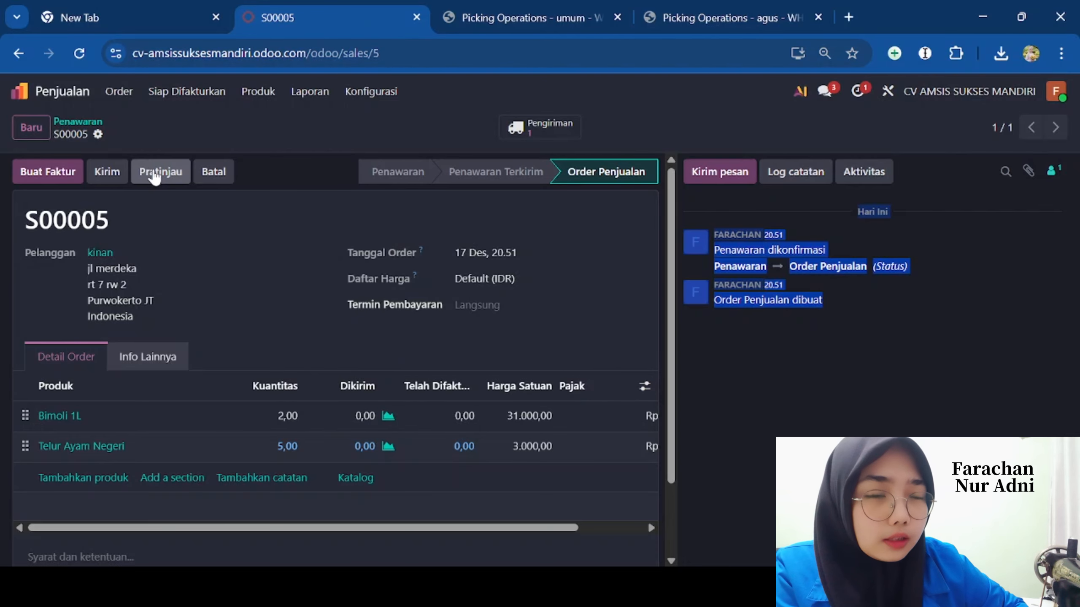
left_click(155, 174)
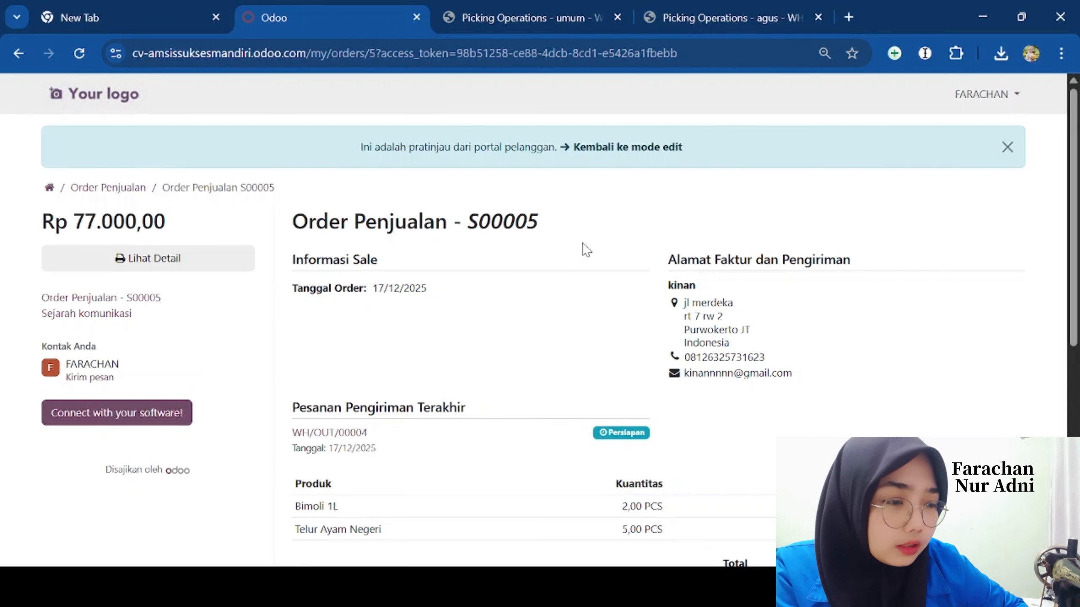
scroll(1041, 263, "down", 5)
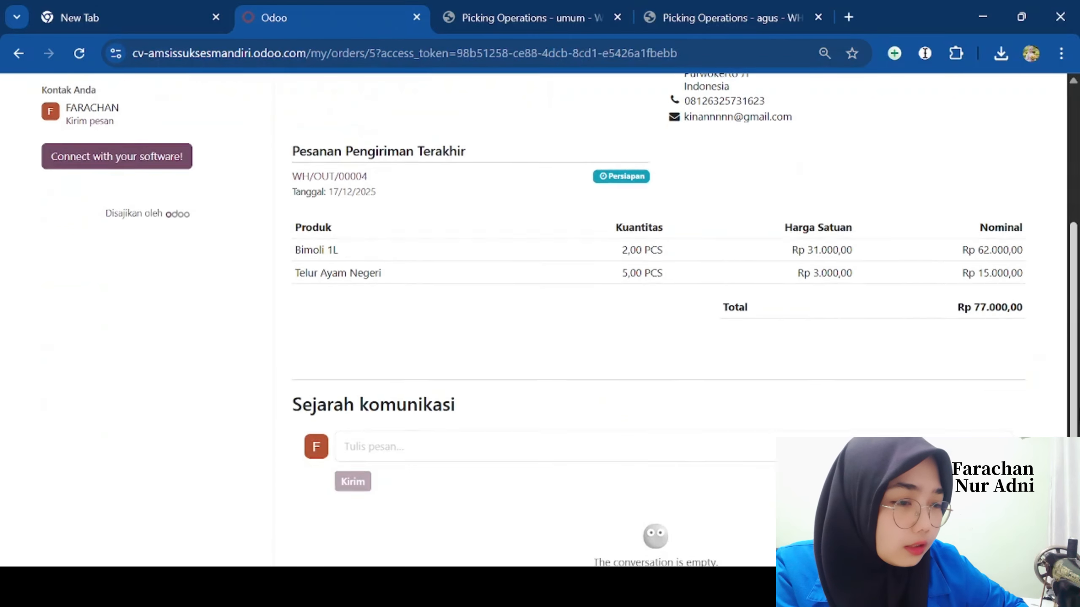
scroll(1050, 298, "up", 5)
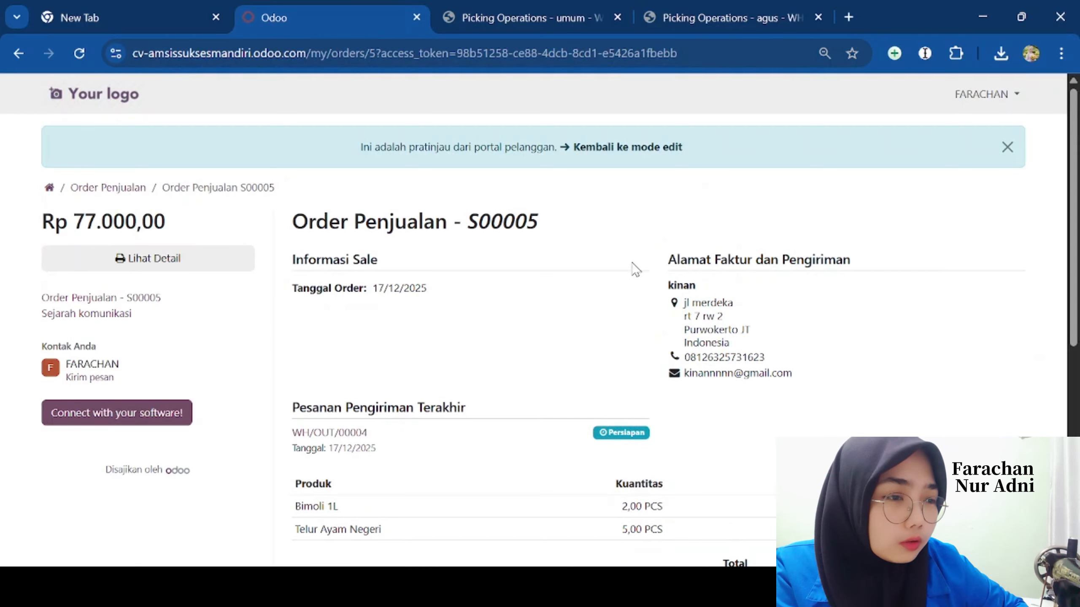
left_click(584, 148)
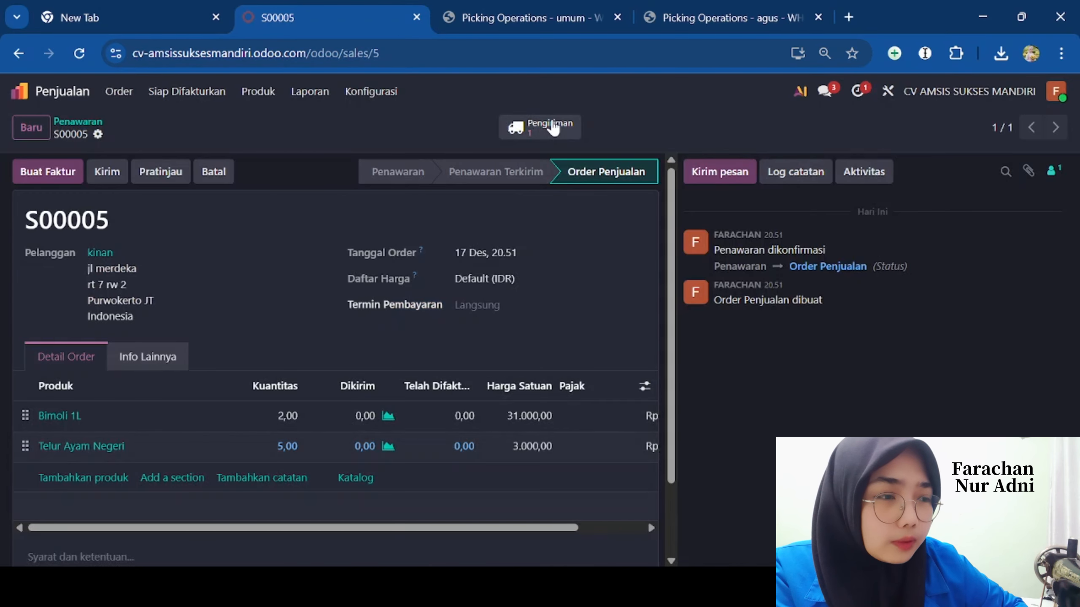
- Print WH/OUT/00004's Picking Operations PDF listing 2 Bimoli 1L and 5 Telur Ayam Negeri
left_click(549, 128)
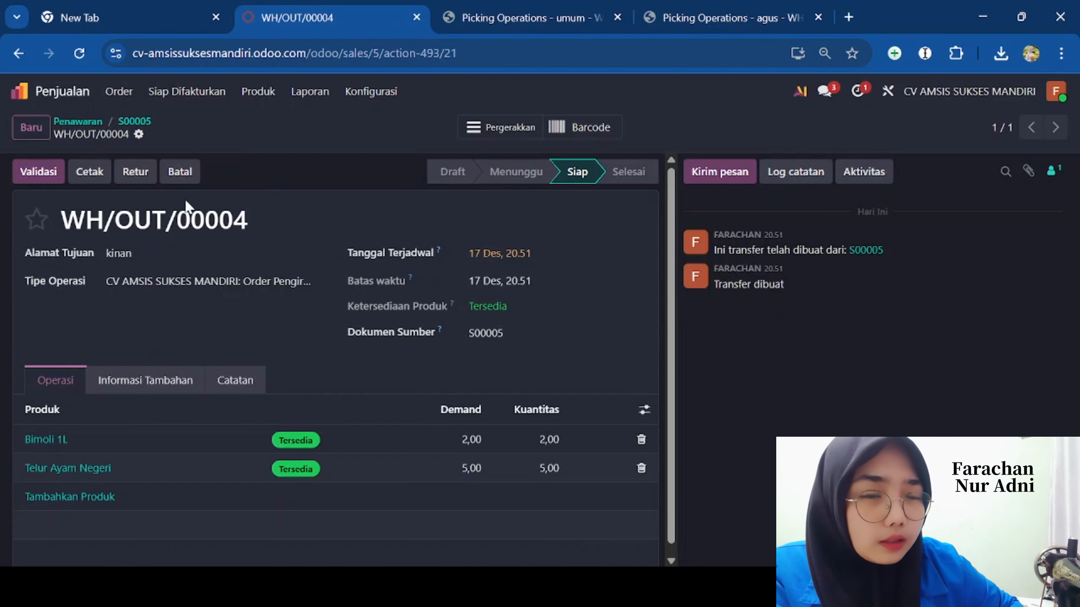
left_click(97, 181)
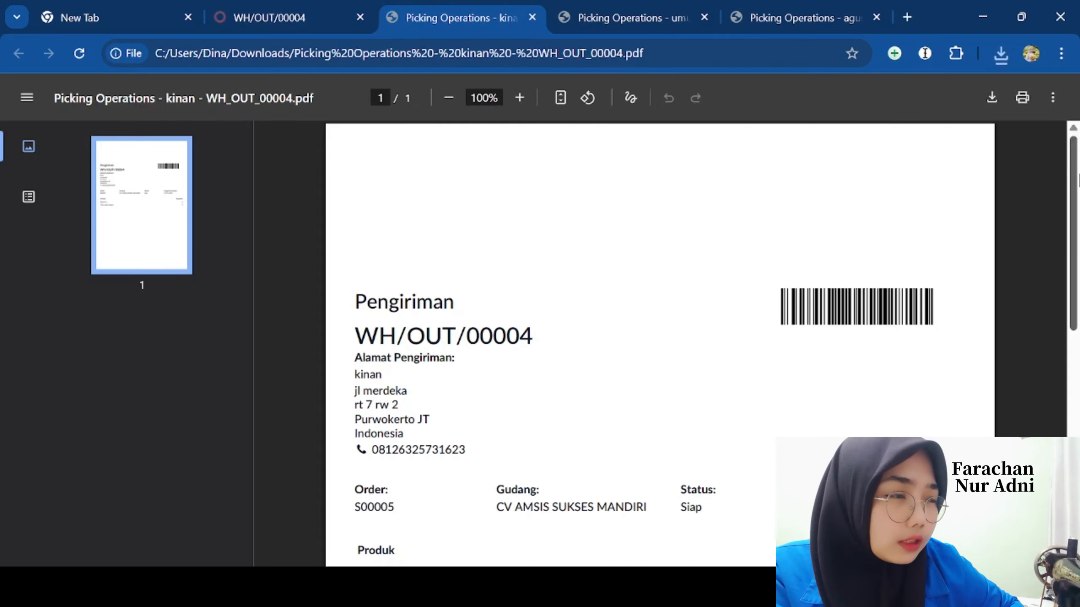
left_click_drag(1076, 191, 1077, 303)
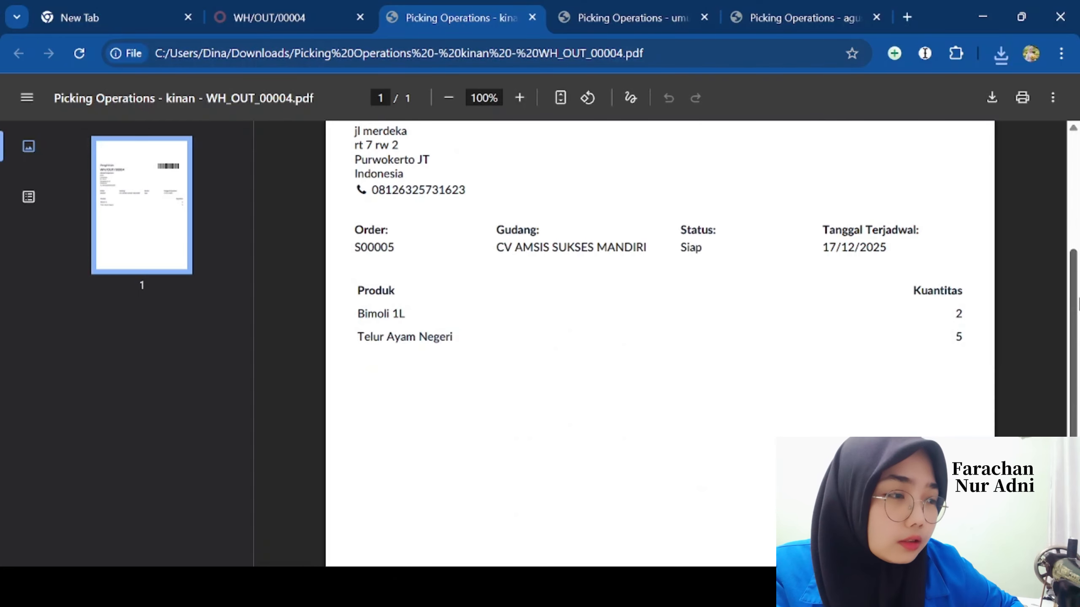
left_click_drag(1077, 303, 1077, 191)
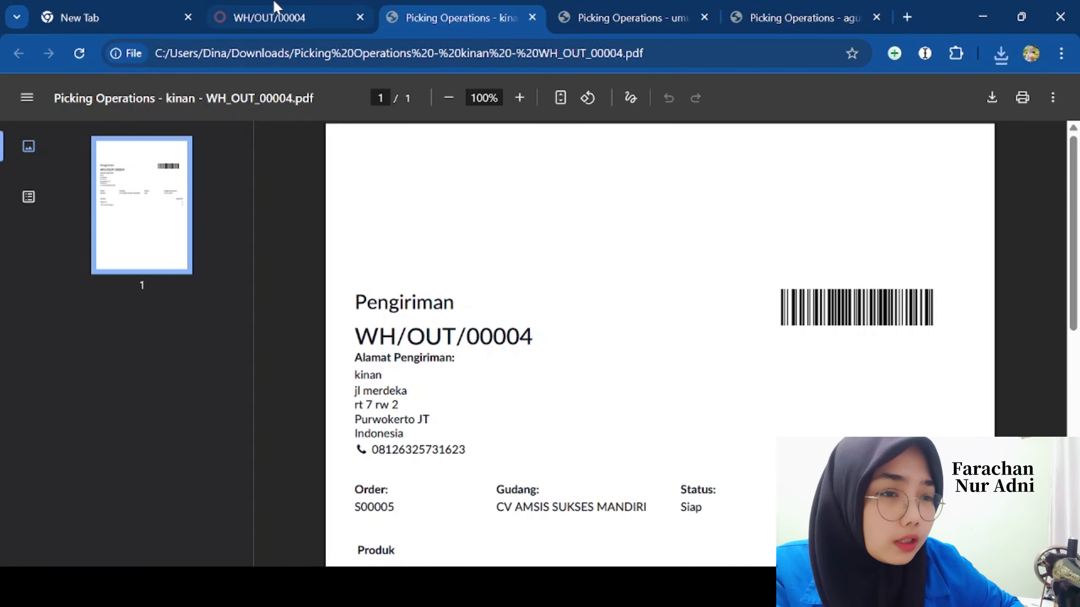
- Validate delivery WH/OUT/00004, shipping 2 Bimoli 1L and 5 Telur Ayam Negeri, and confirm the SMS prompt
left_click(262, 9)
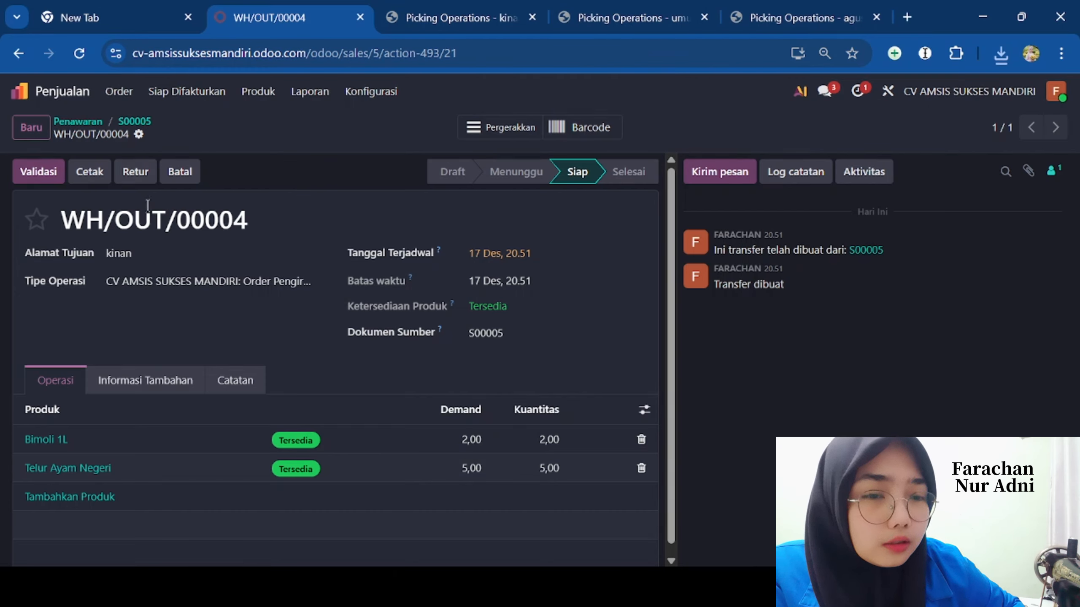
left_click(38, 174)
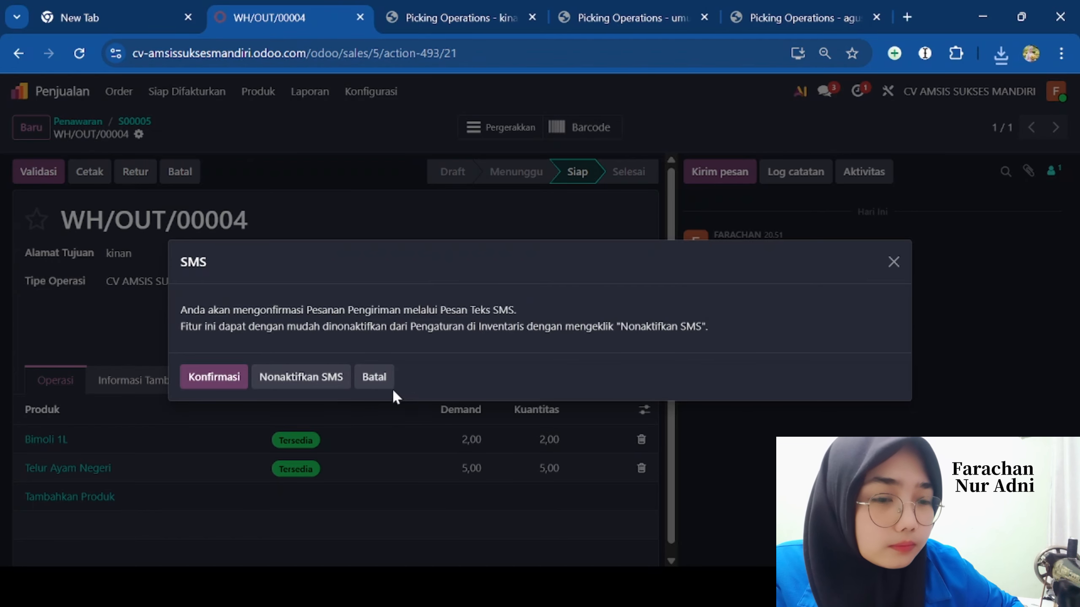
left_click(291, 380)
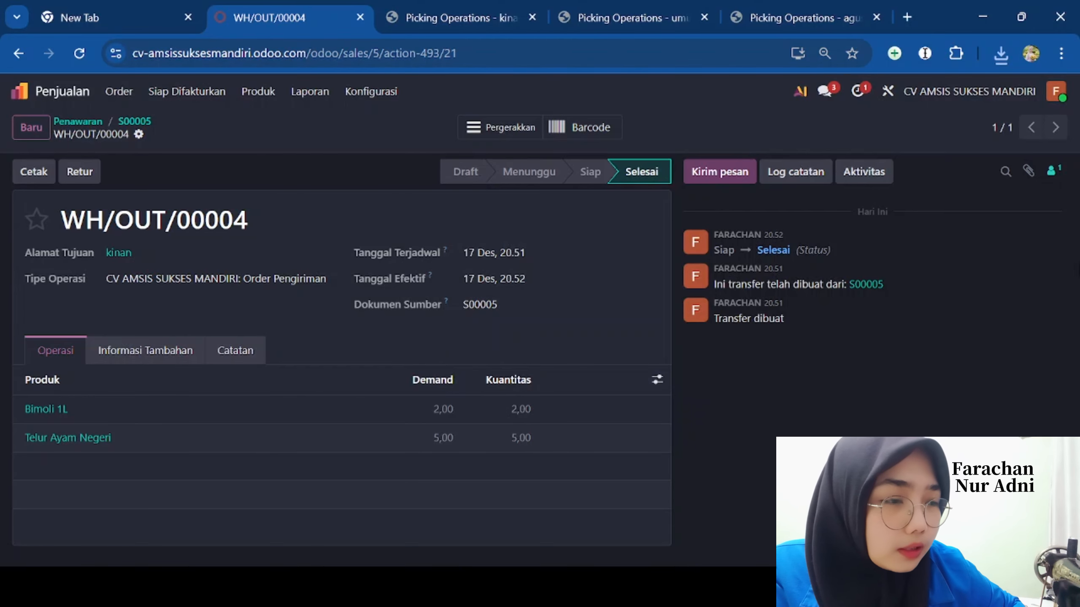
triple_click(837, 443)
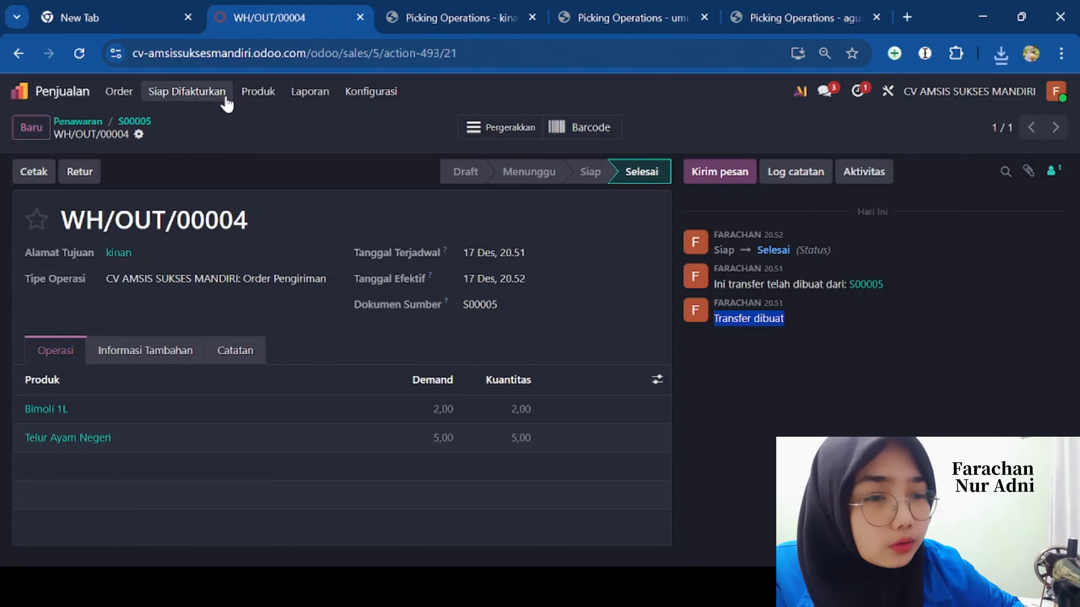
- Open sales order S00005 from the Order siap Difakturkan list
left_click(123, 92)
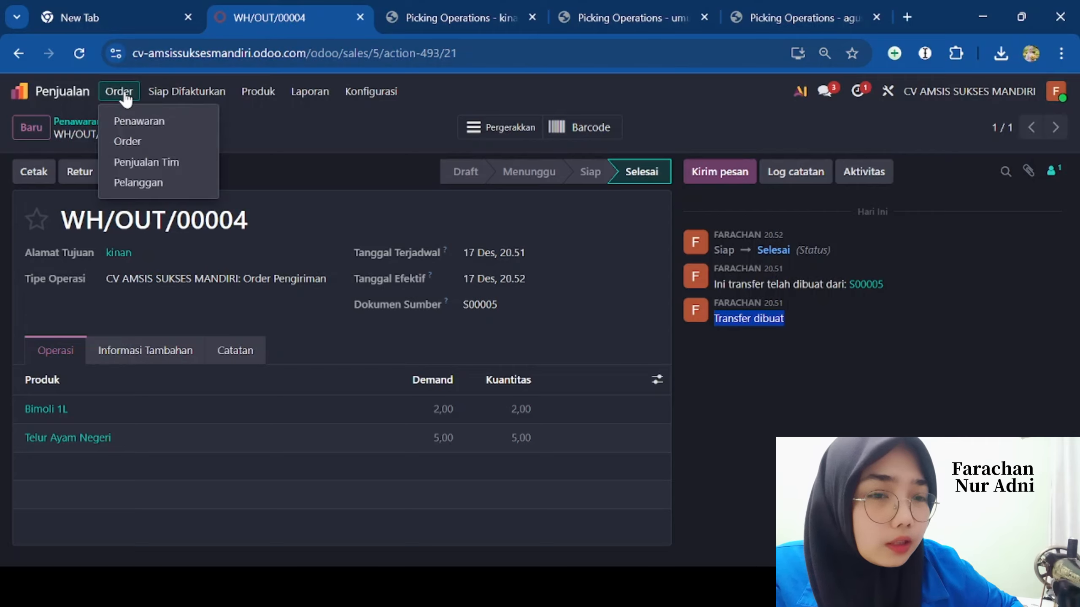
mouse_move(158, 90)
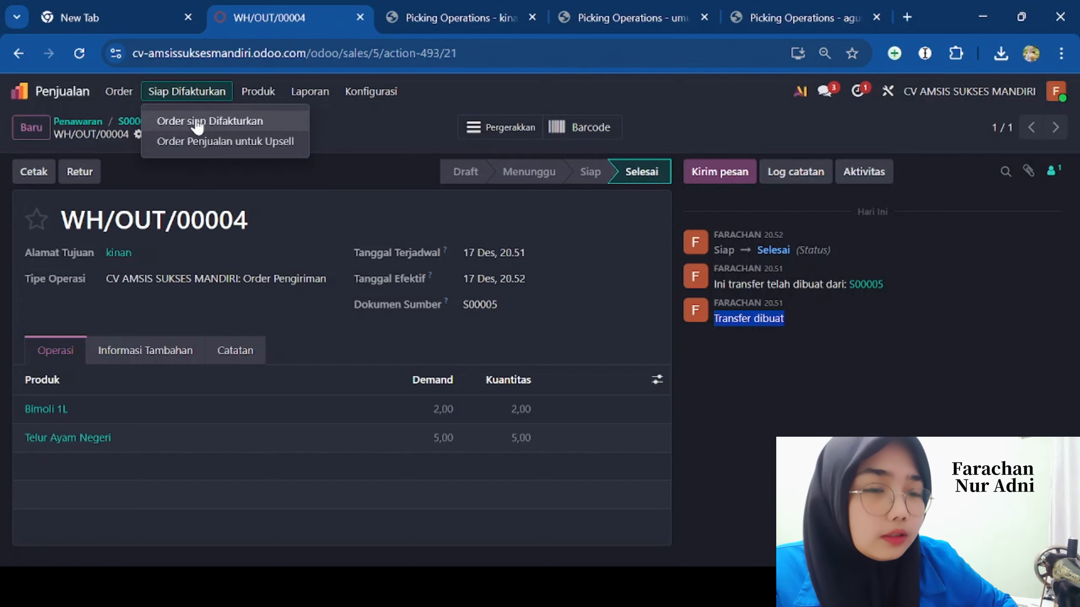
left_click(228, 125)
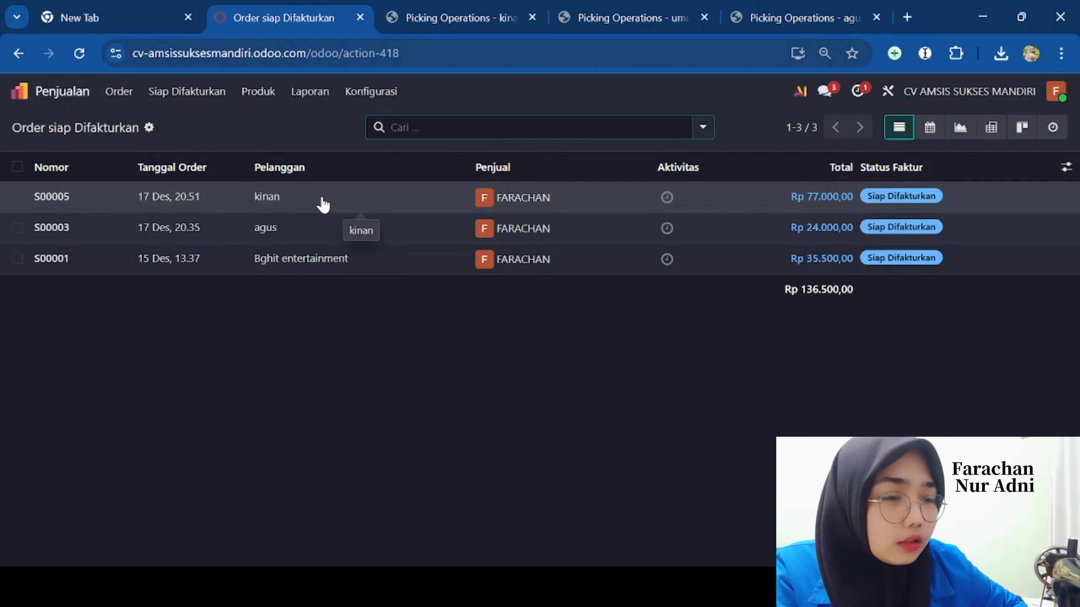
left_click(324, 203)
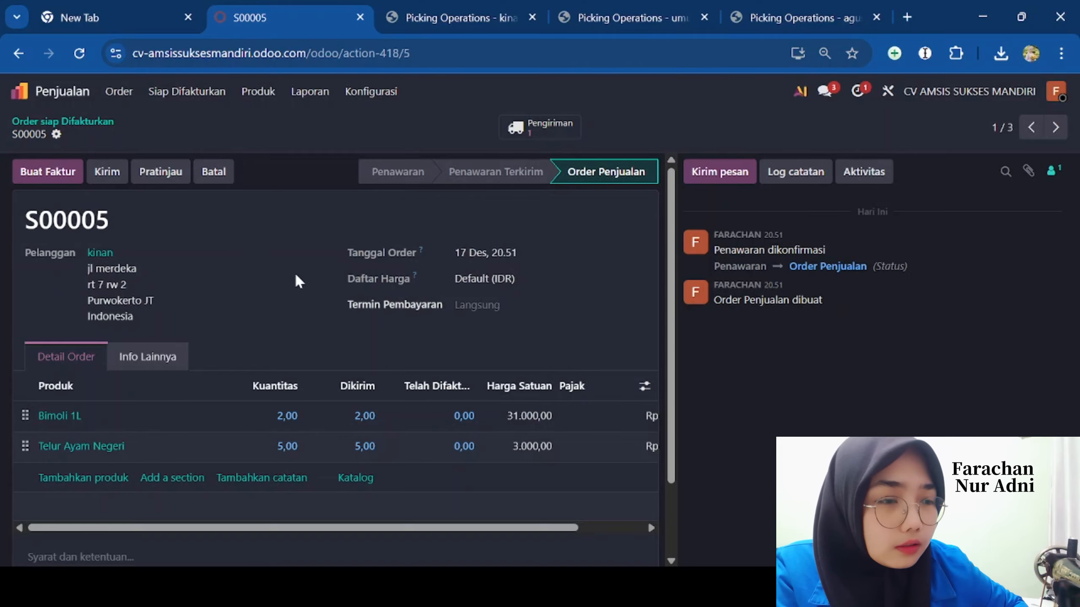
- Create a Faktur reguler draft for S00005 and confirm it as INV/2025/00009
left_click(30, 172)
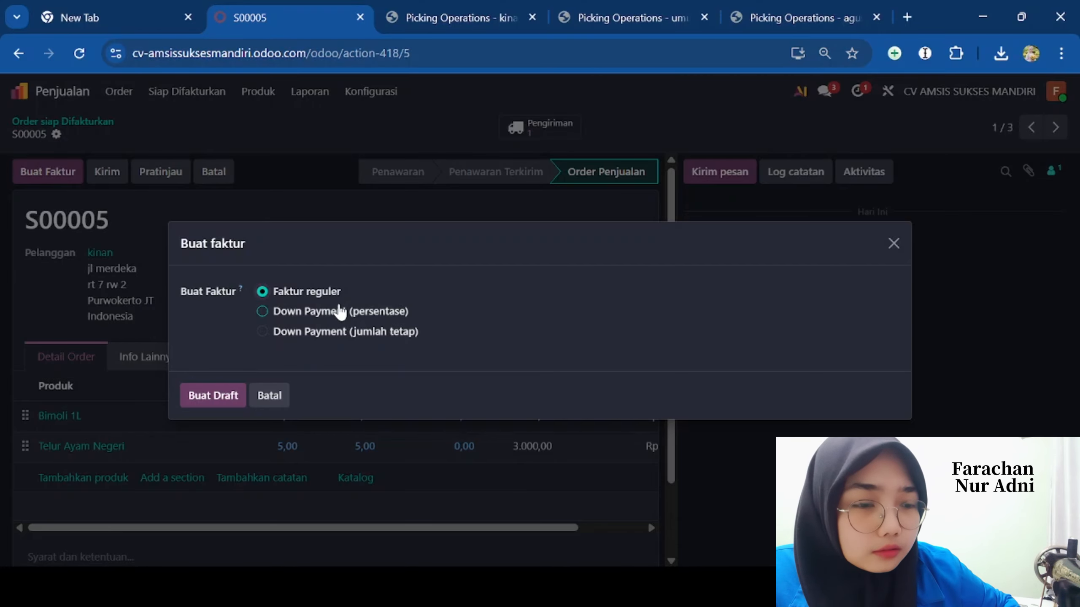
left_click(224, 404)
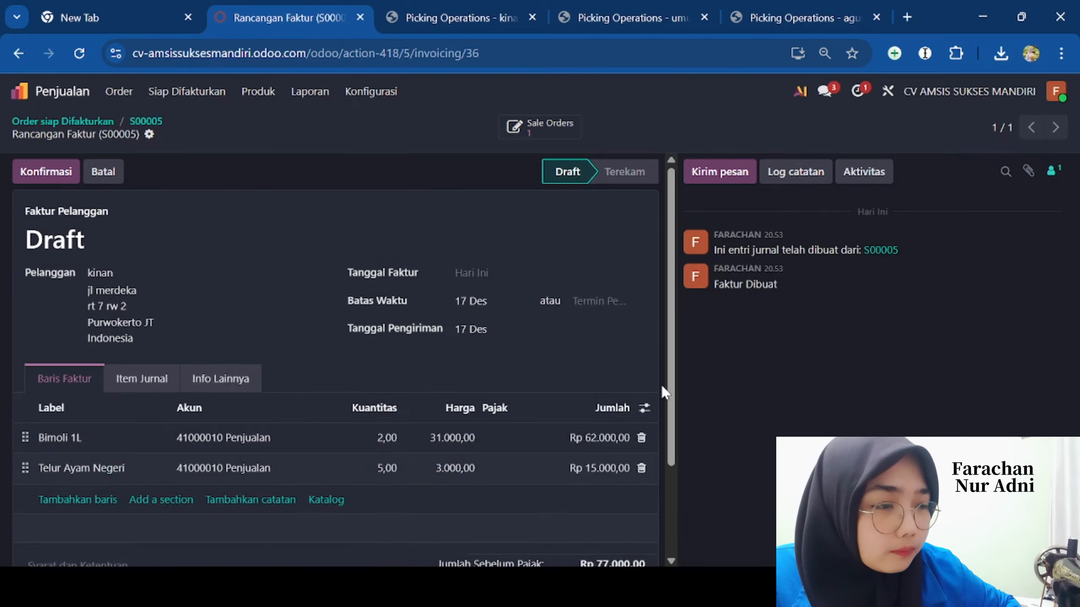
left_click_drag(662, 389, 672, 427)
scroll(674, 430, "down", 1)
scroll(675, 438, "up", 1)
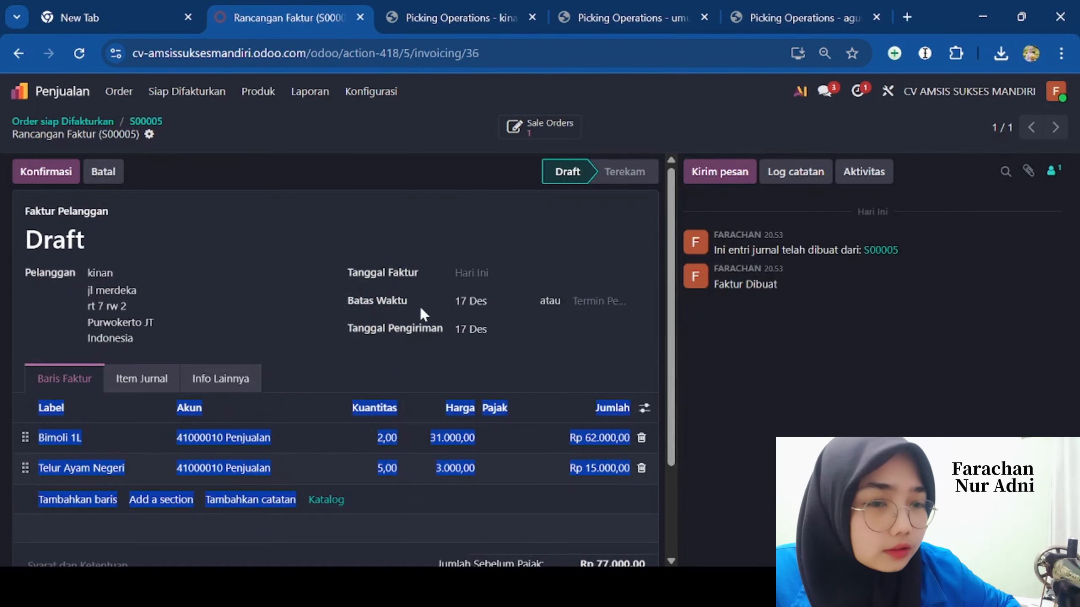
left_click(296, 243)
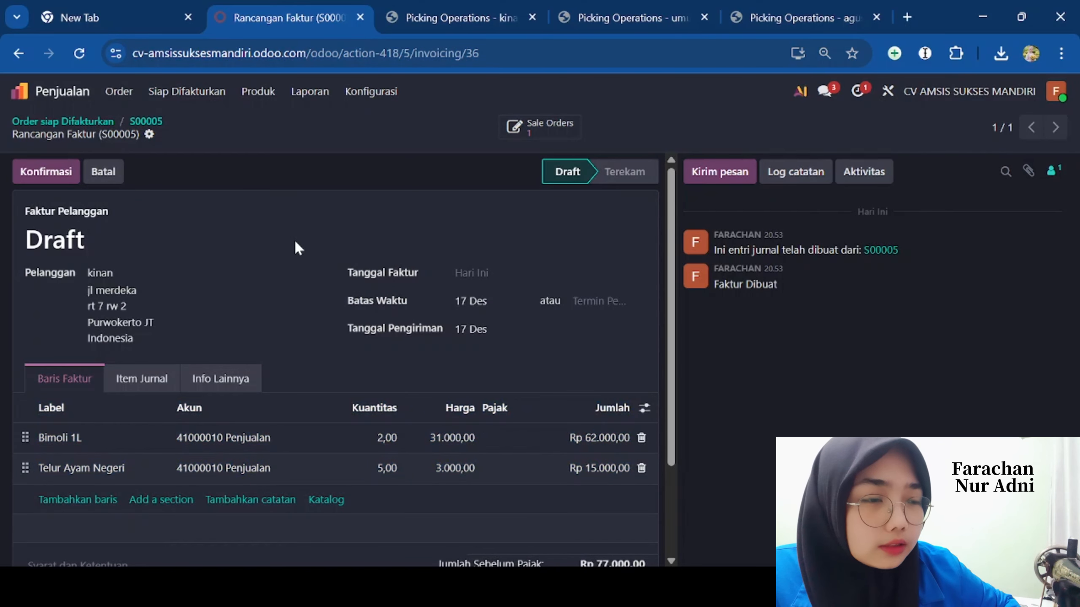
left_click(51, 175)
- Register the Rp 77.000,00 bank payment on INV/2025/00009, then print the invoice
left_click(125, 171)
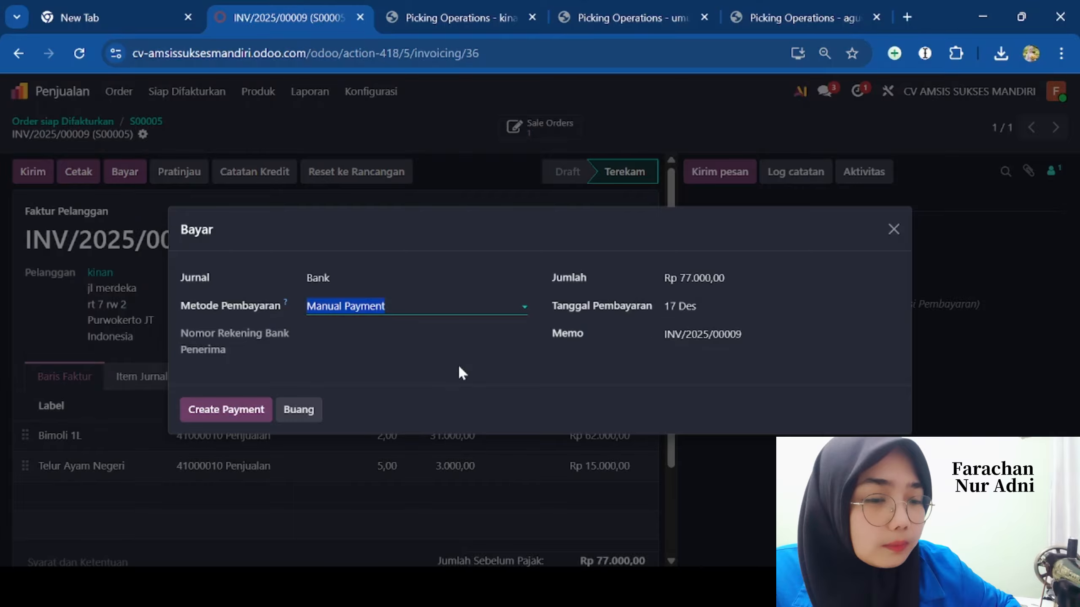
left_click(222, 410)
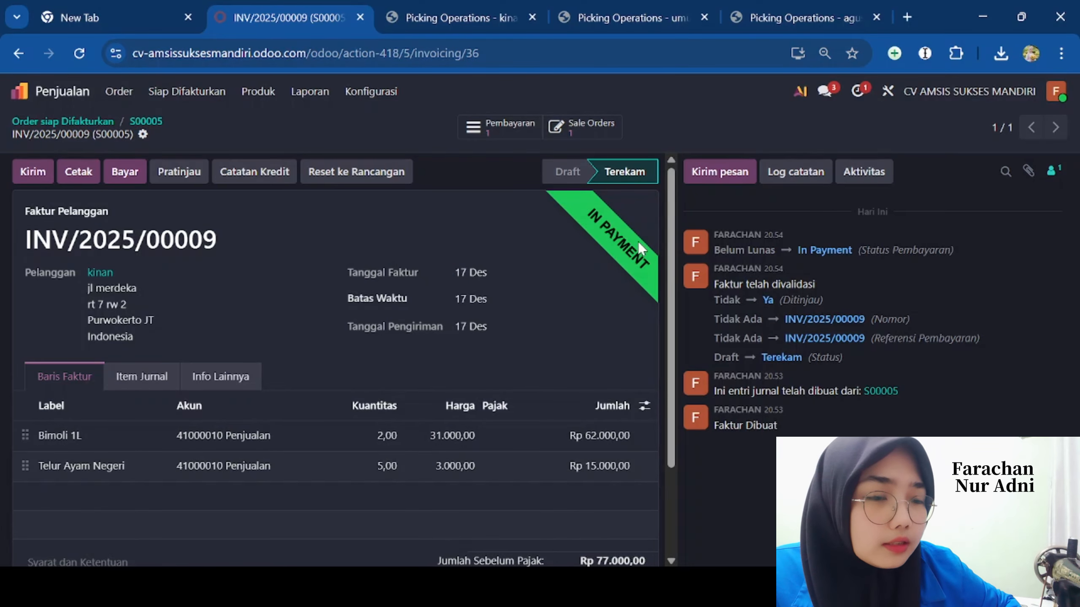
scroll(671, 417, "down", 3)
scroll(672, 416, "up", 3)
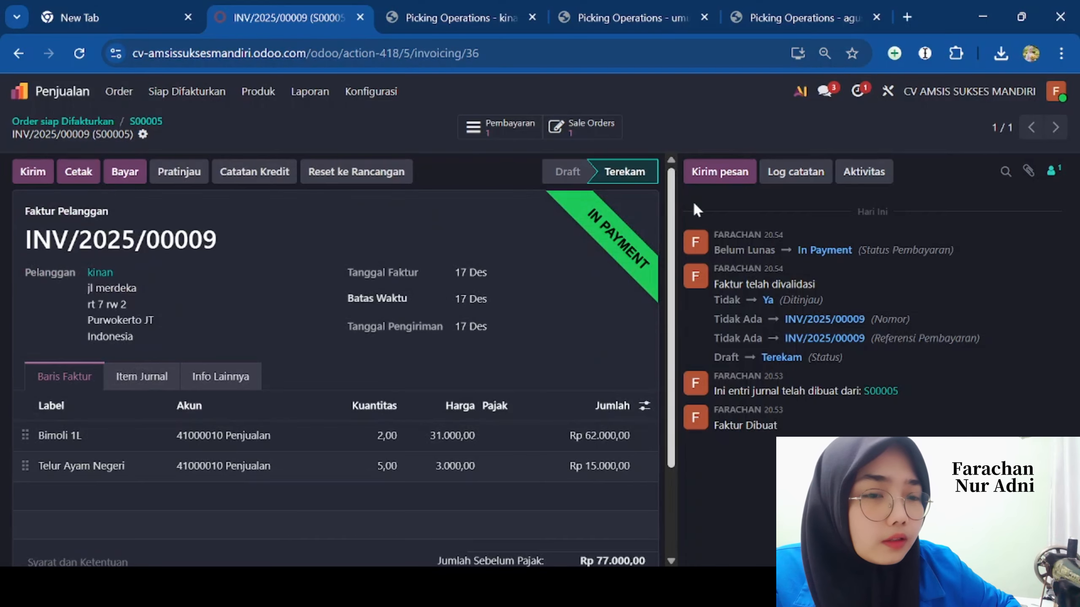
left_click(73, 179)
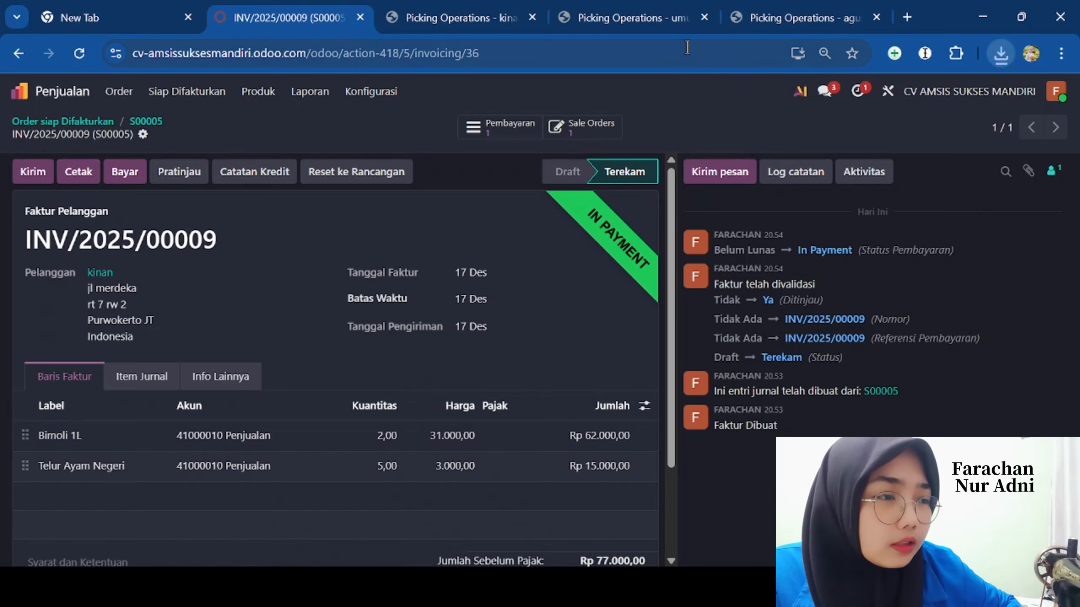
- Review INV_2025_00009.pdf down to its Rp 77.000,00 total, then return to the Odoo invoice
left_click(807, 108)
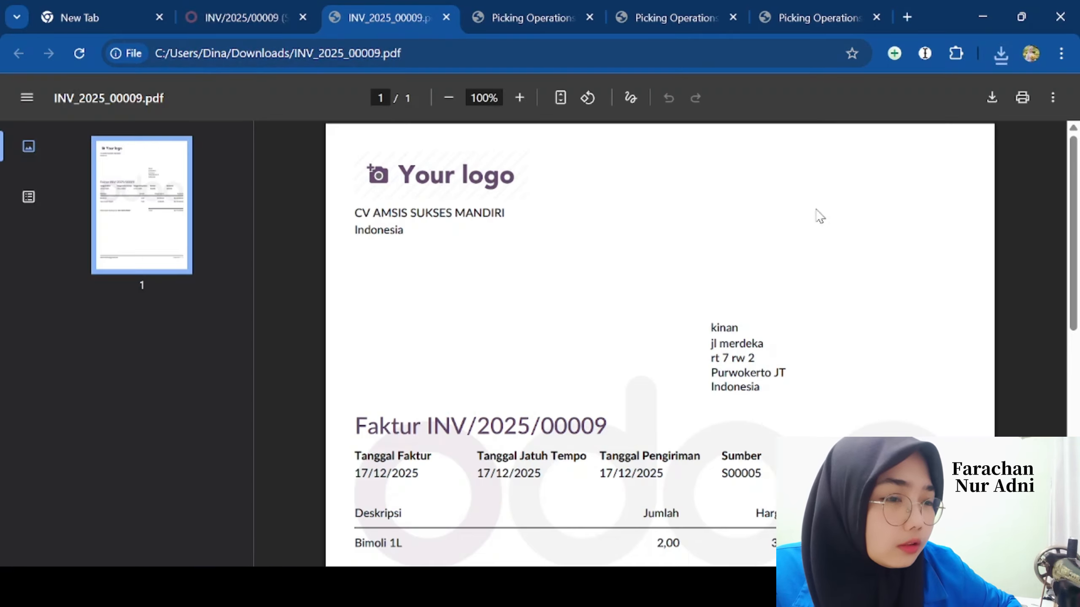
scroll(1061, 212, "down", 3)
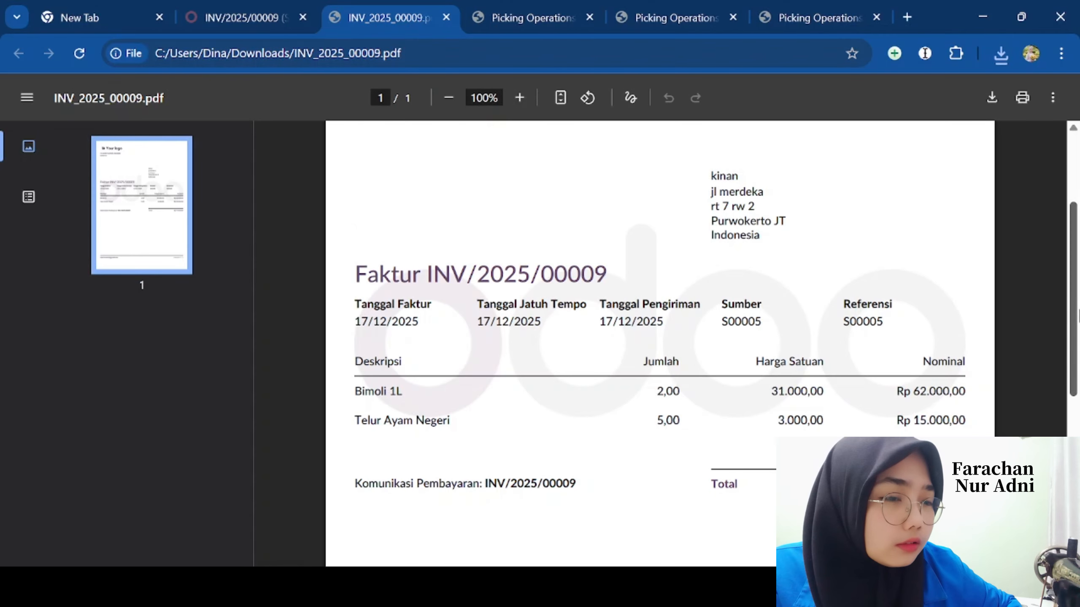
left_click_drag(1079, 316, 1078, 364)
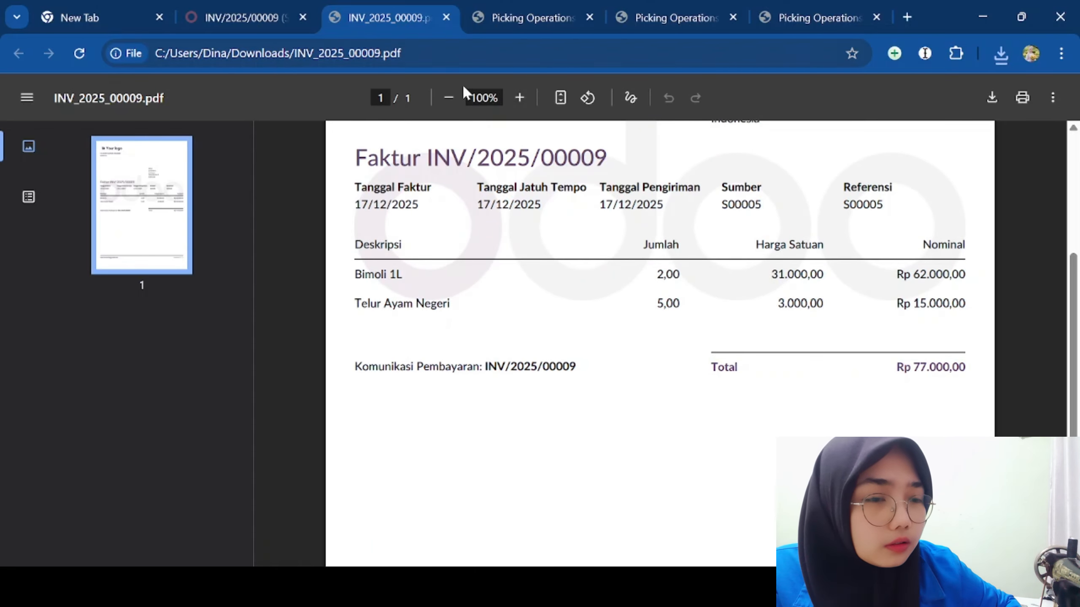
left_click(202, 15)
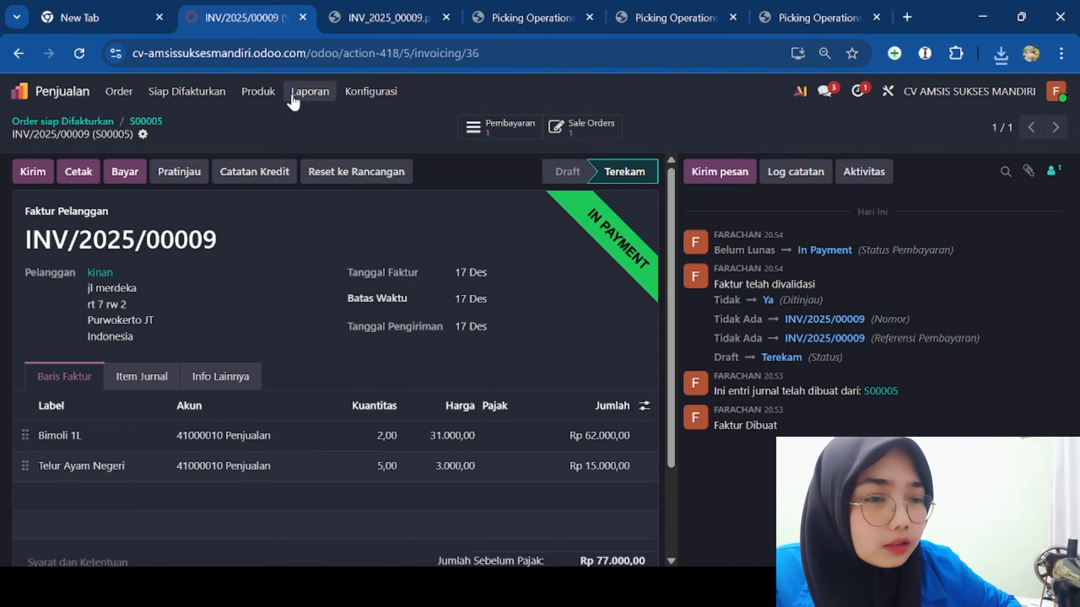
- Browse the Sales Produk, Laporan, Konfigurasi and Siap Difakturkan menus, then return to the home menu
left_click(263, 95)
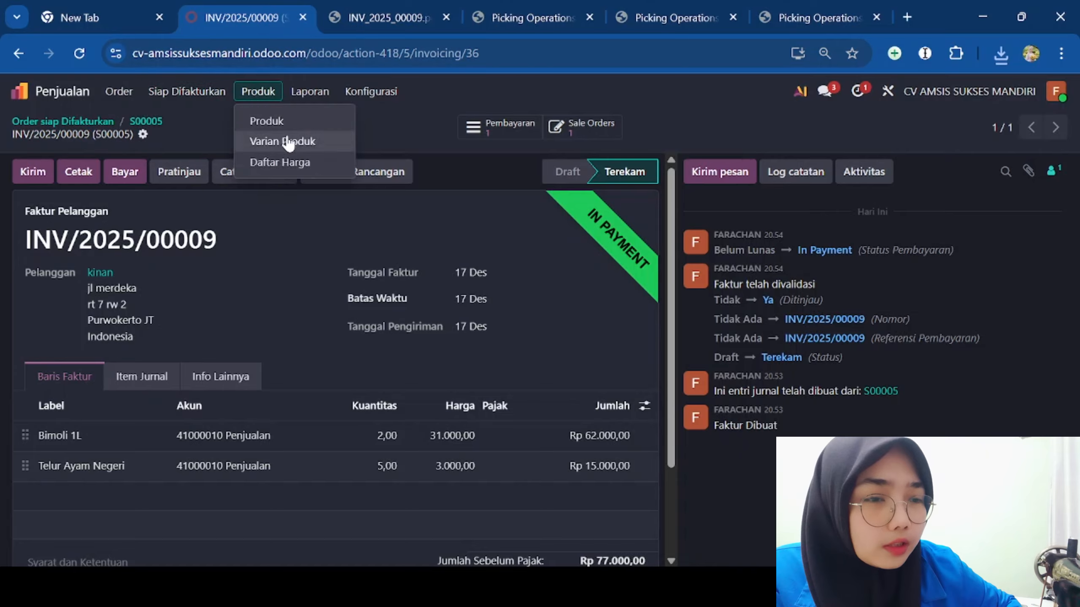
left_click(310, 93)
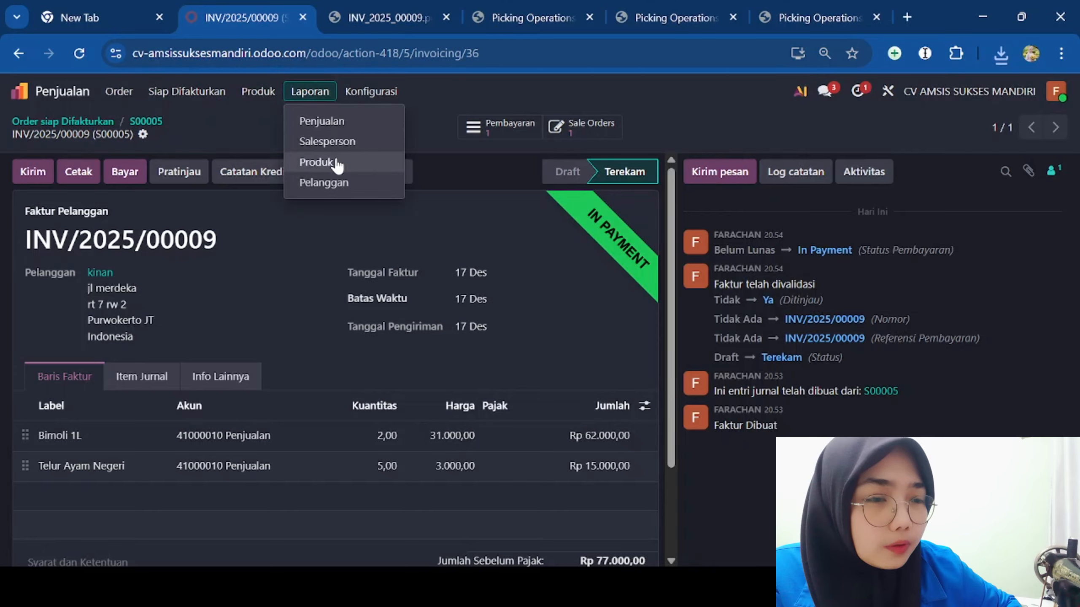
left_click(376, 98)
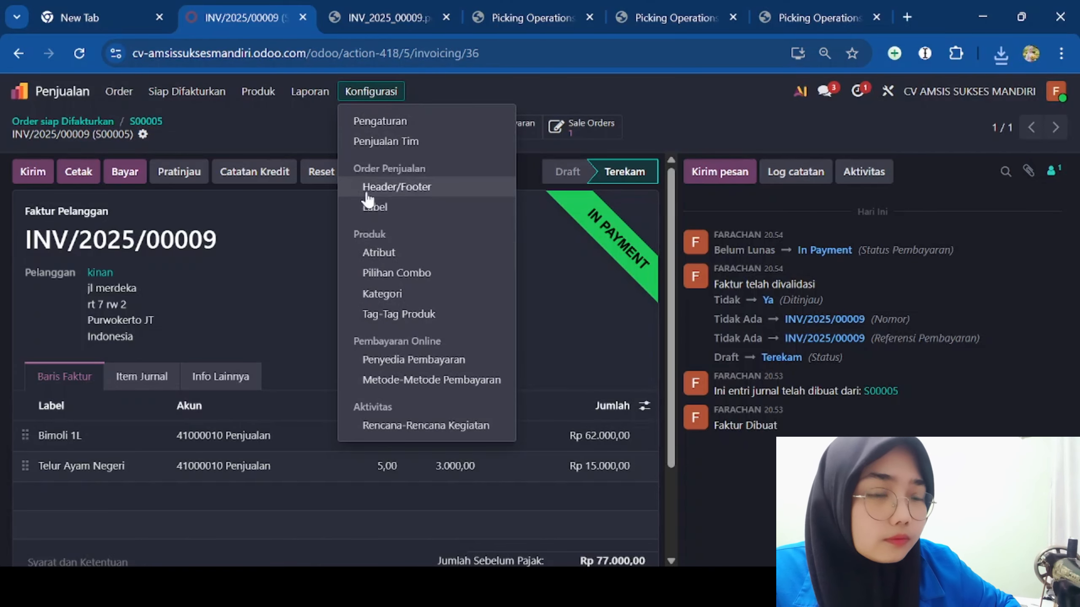
left_click(200, 95)
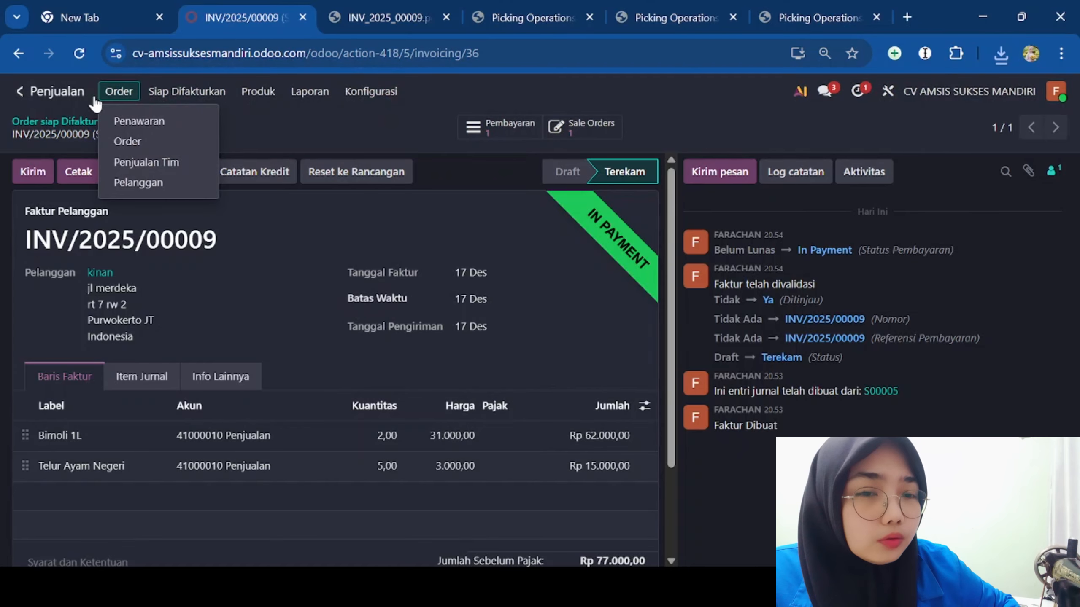
left_click(20, 99)
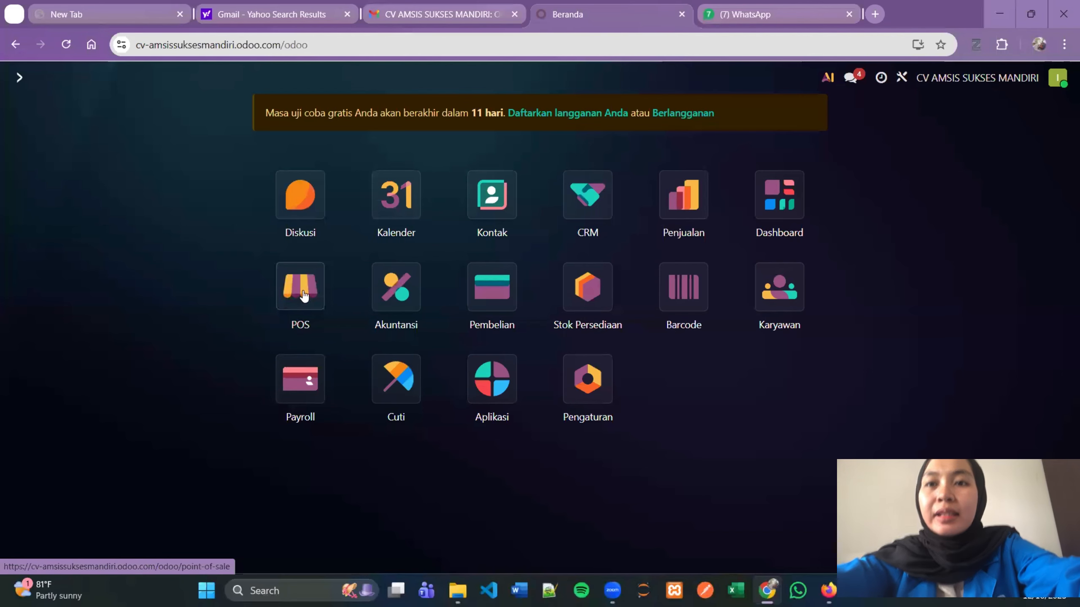
- Open the Point of Sale app to the CV AMSIS SUKSES MANDIRI dashboard
left_click(303, 291)
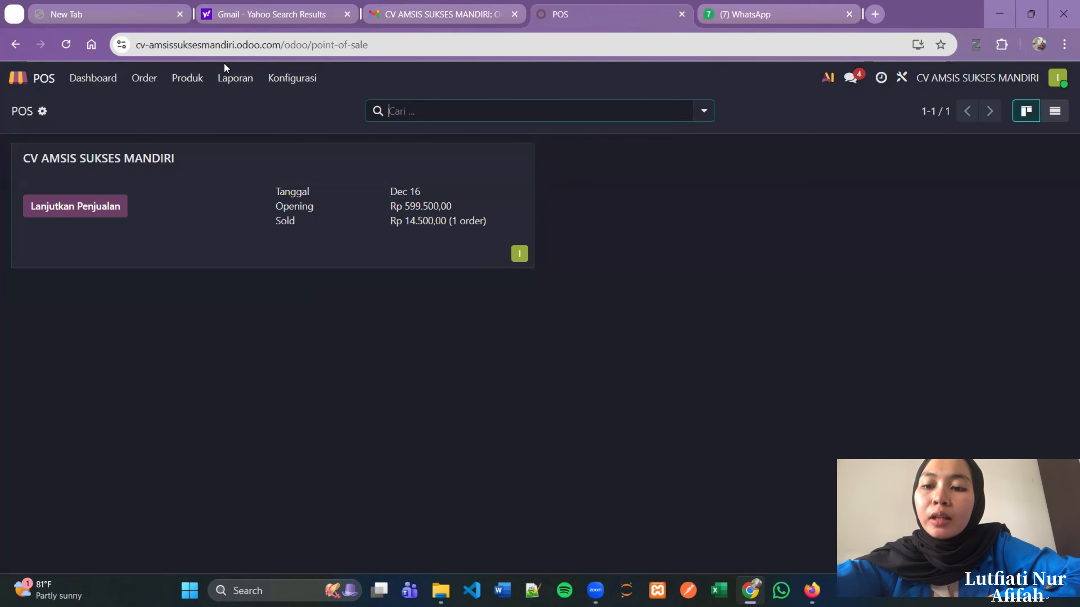
- View the POS orders list, then the Sesi list showing four sessions
left_click(108, 81)
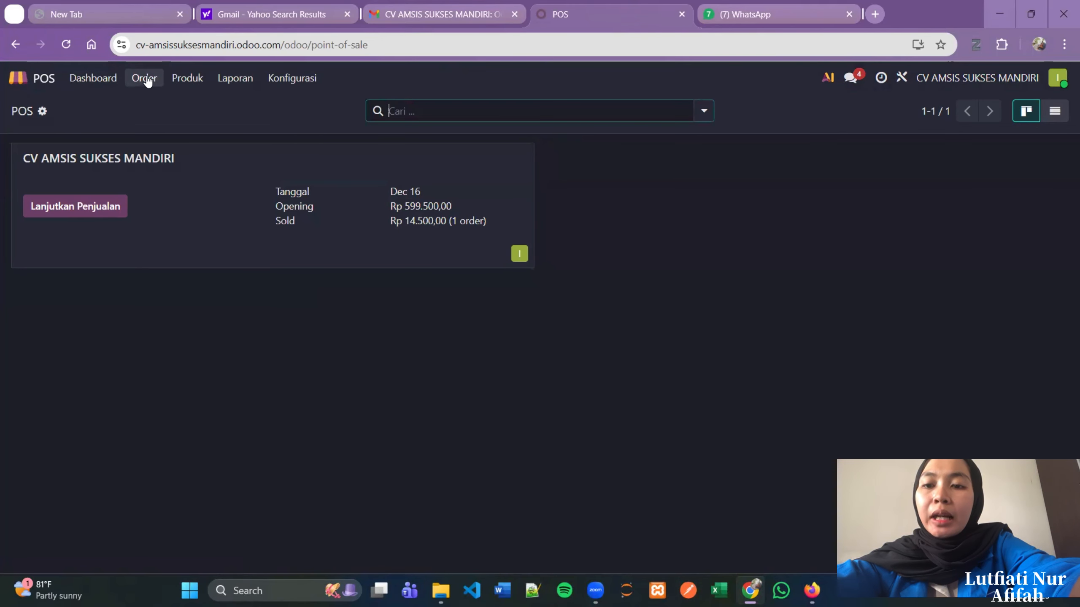
left_click(148, 80)
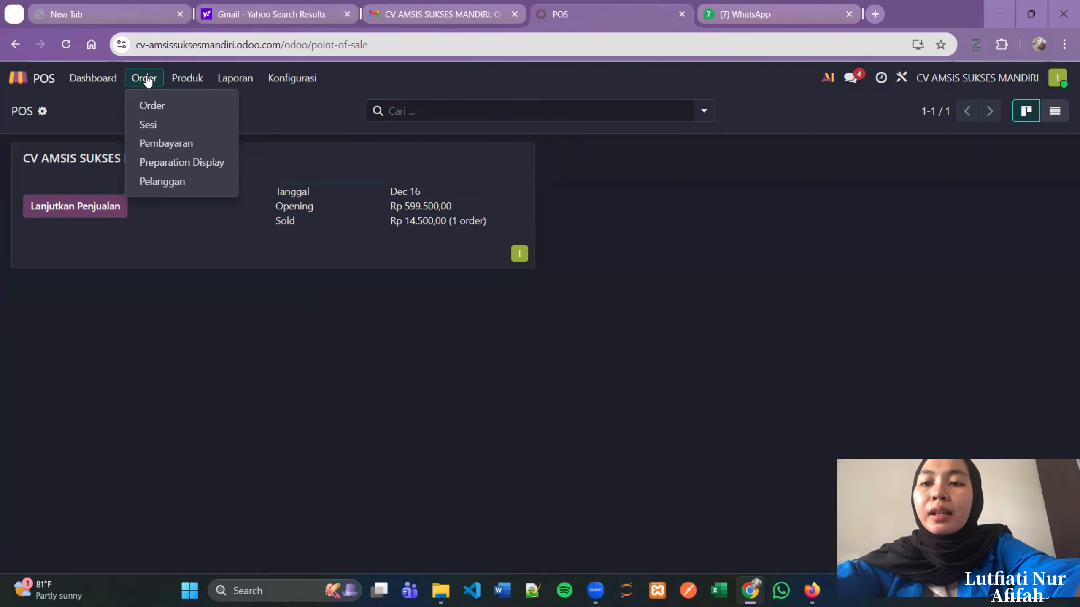
left_click(174, 107)
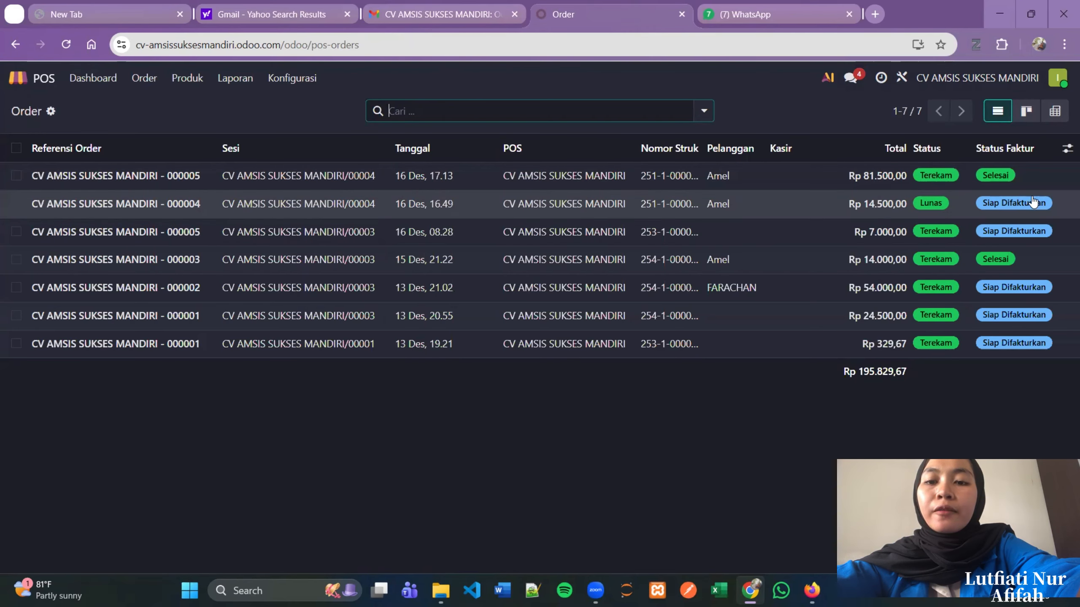
left_click(151, 82)
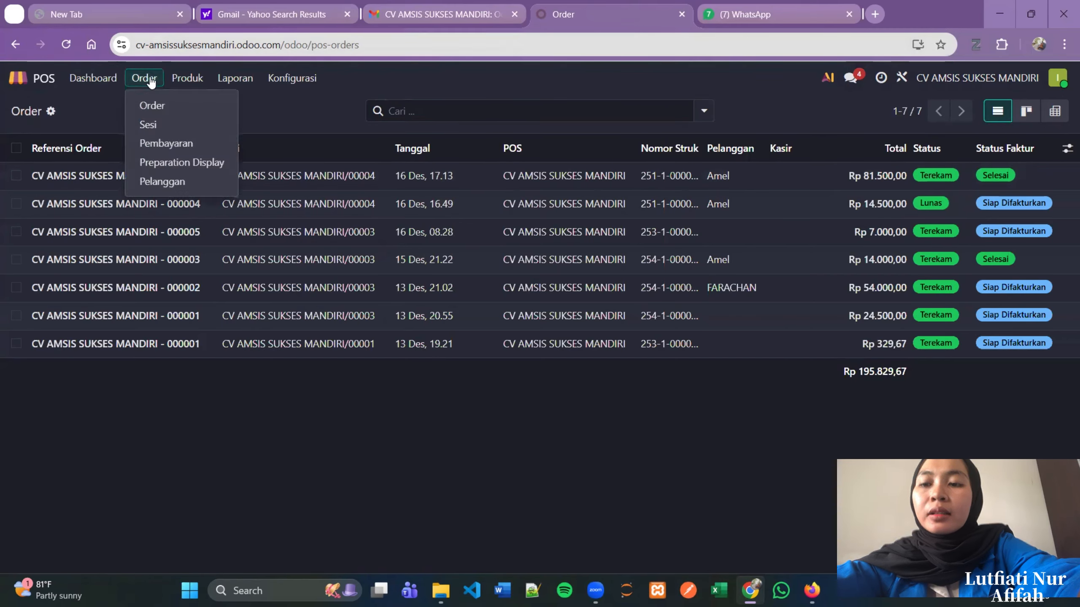
left_click(160, 124)
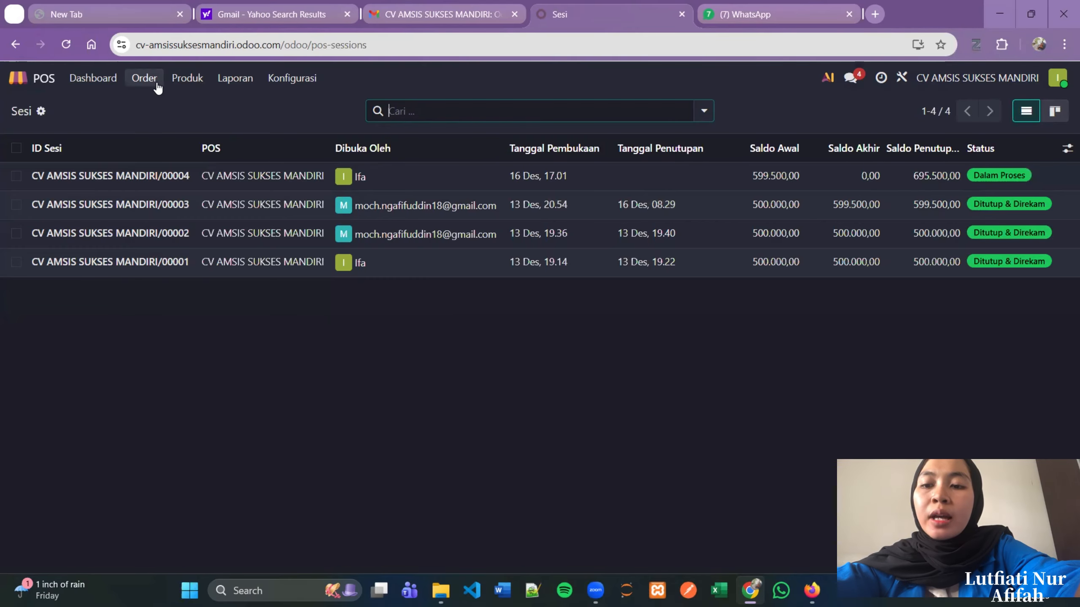
- Open the POS Pembayaran list and expand the Kartu and Kas payment groups
left_click(143, 78)
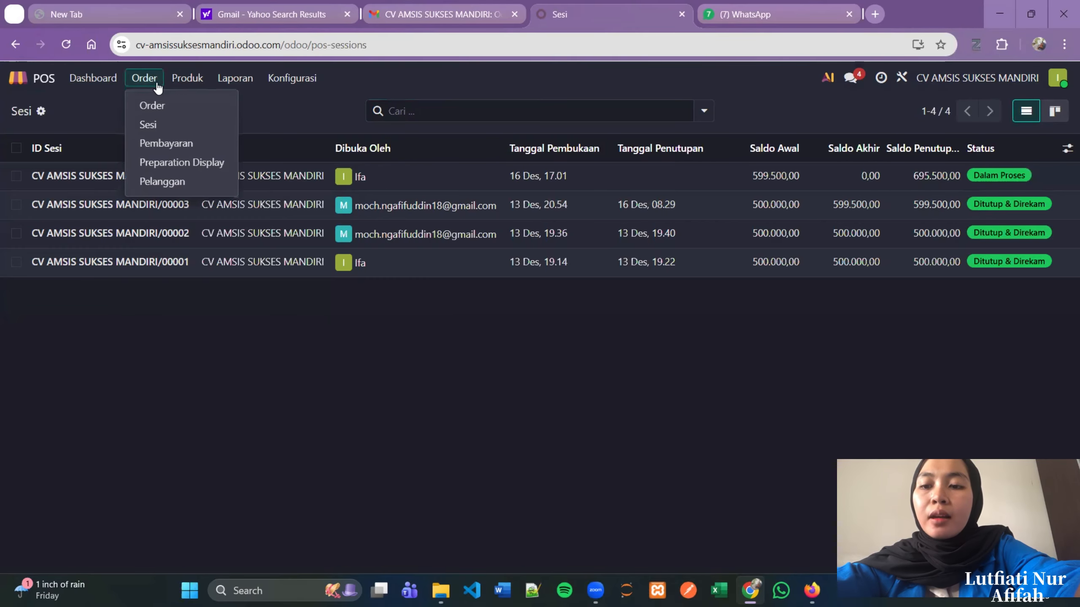
left_click(182, 143)
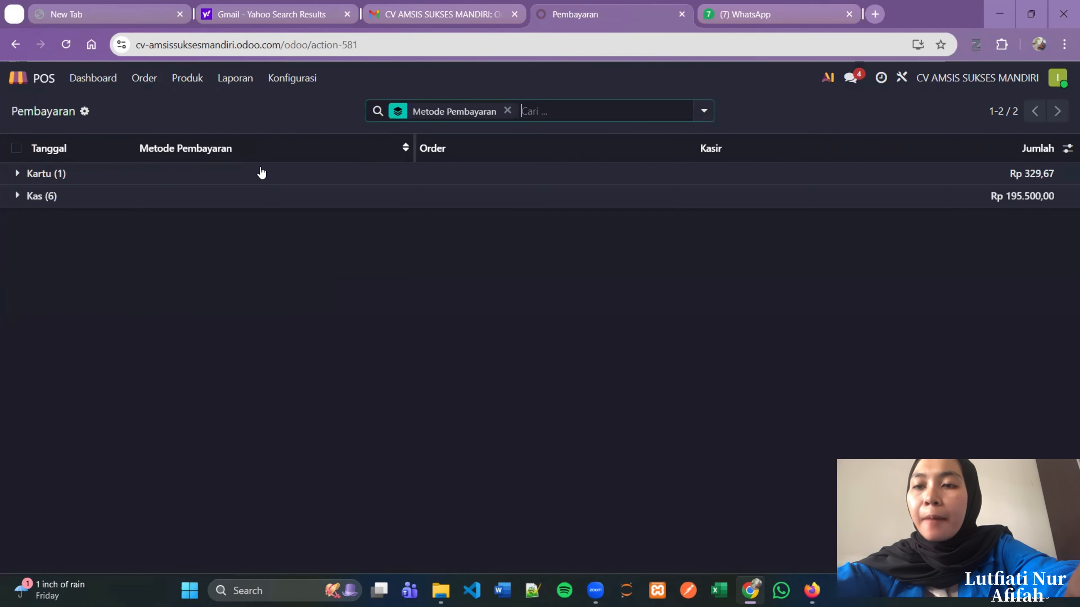
left_click(226, 172)
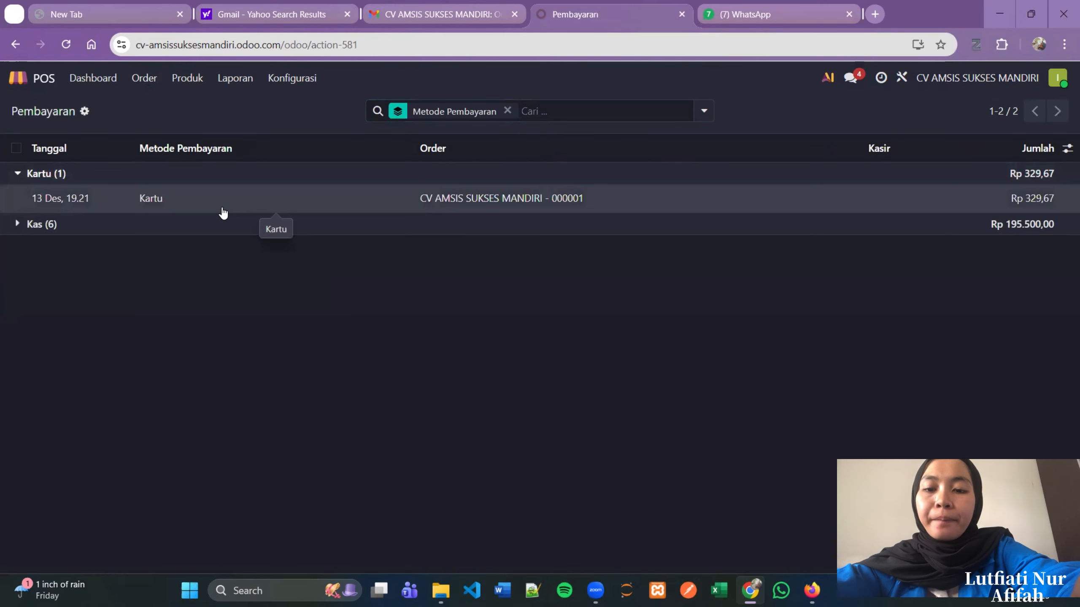
left_click(224, 222)
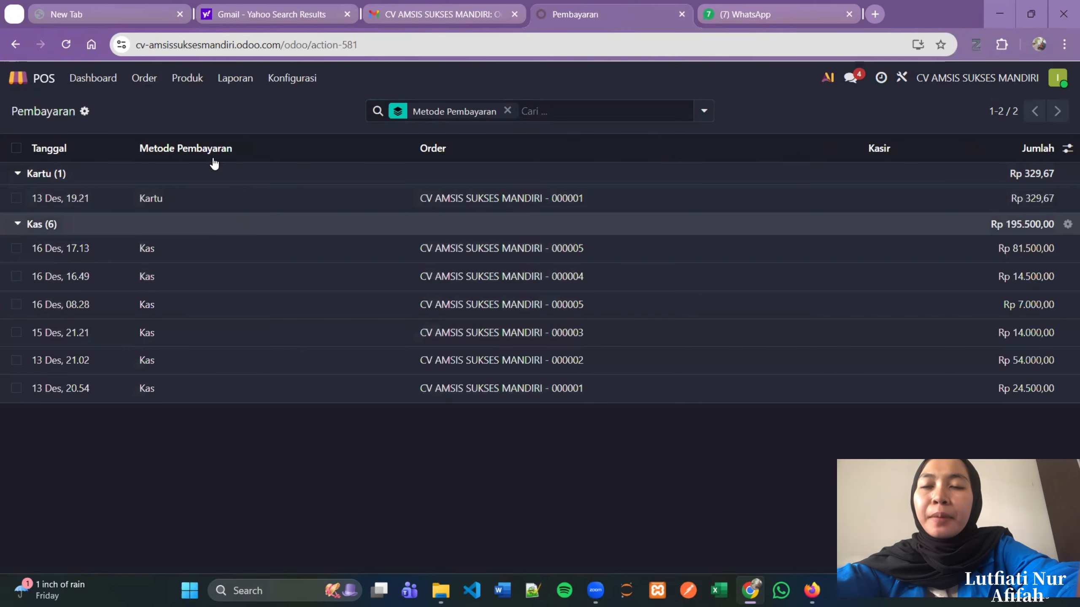
- Glance at the Preparation Display and customer list, then open the POS Produk catalogue
left_click(153, 84)
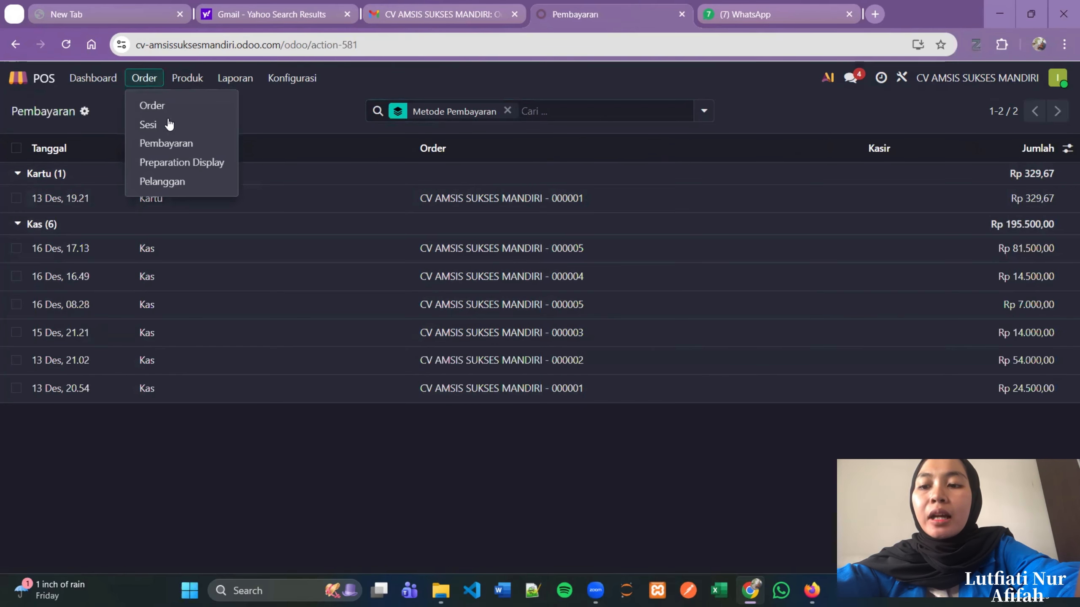
left_click(192, 161)
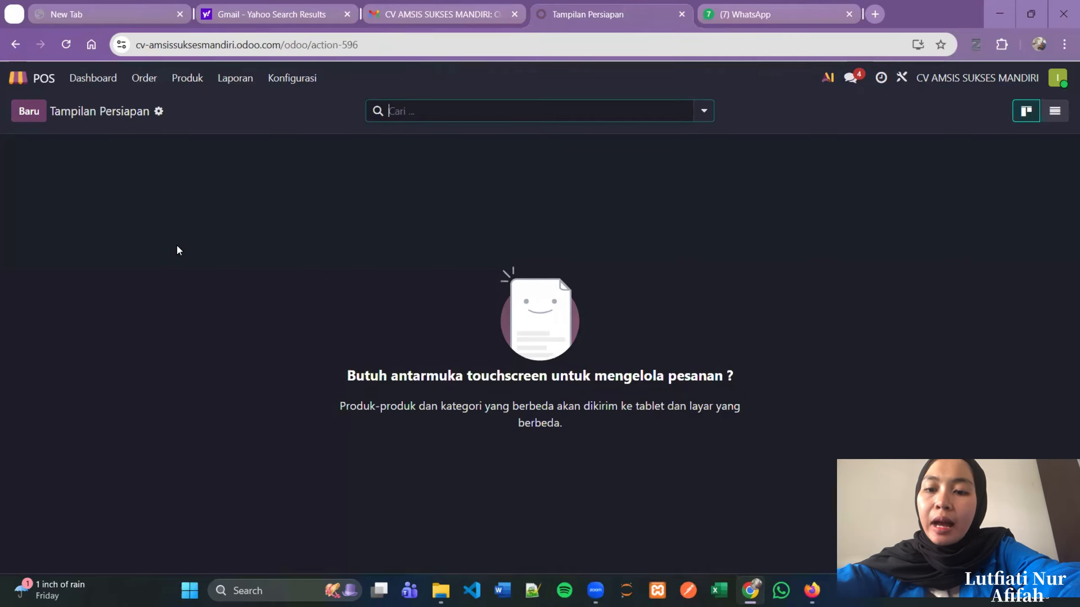
left_click(159, 85)
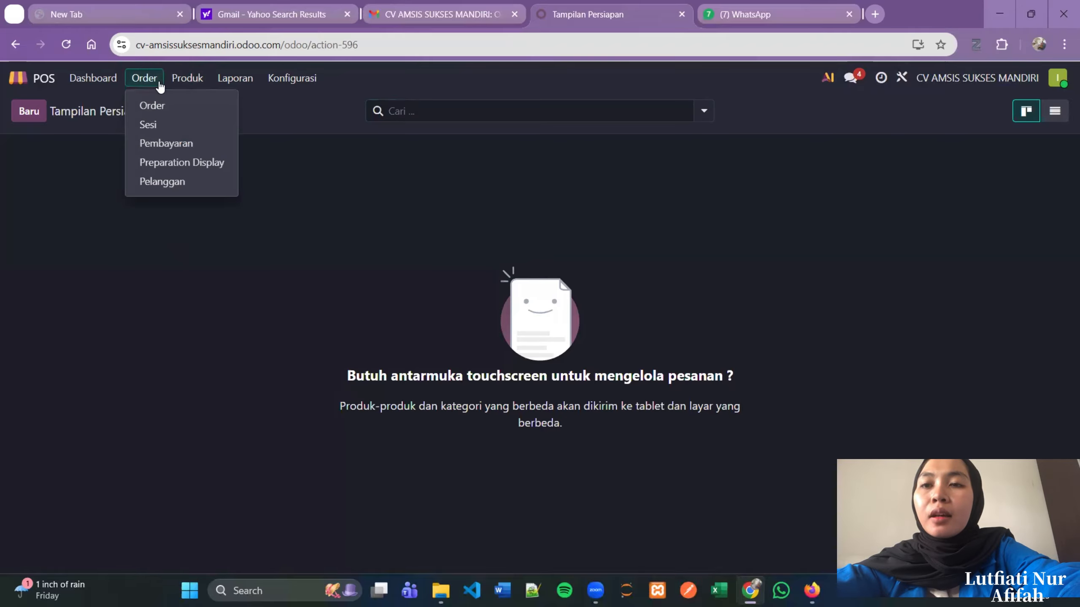
left_click(190, 181)
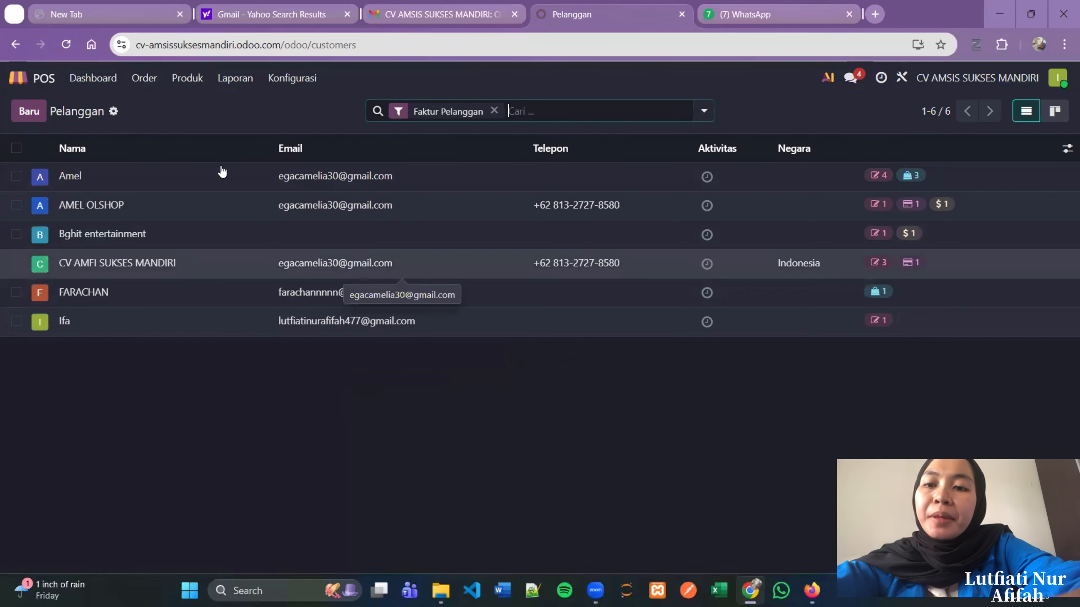
left_click(187, 81)
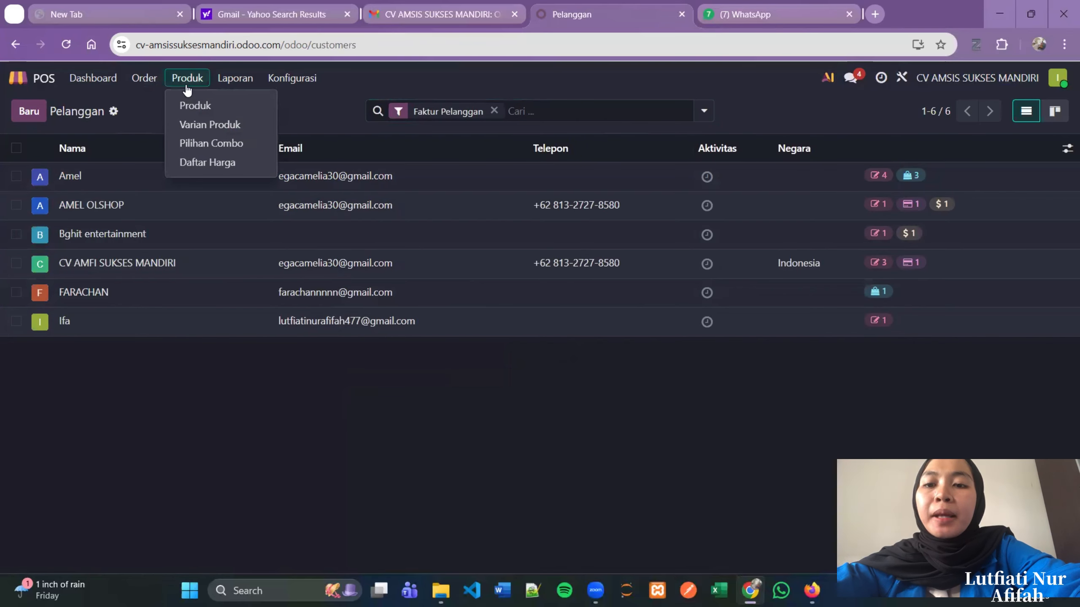
left_click(202, 106)
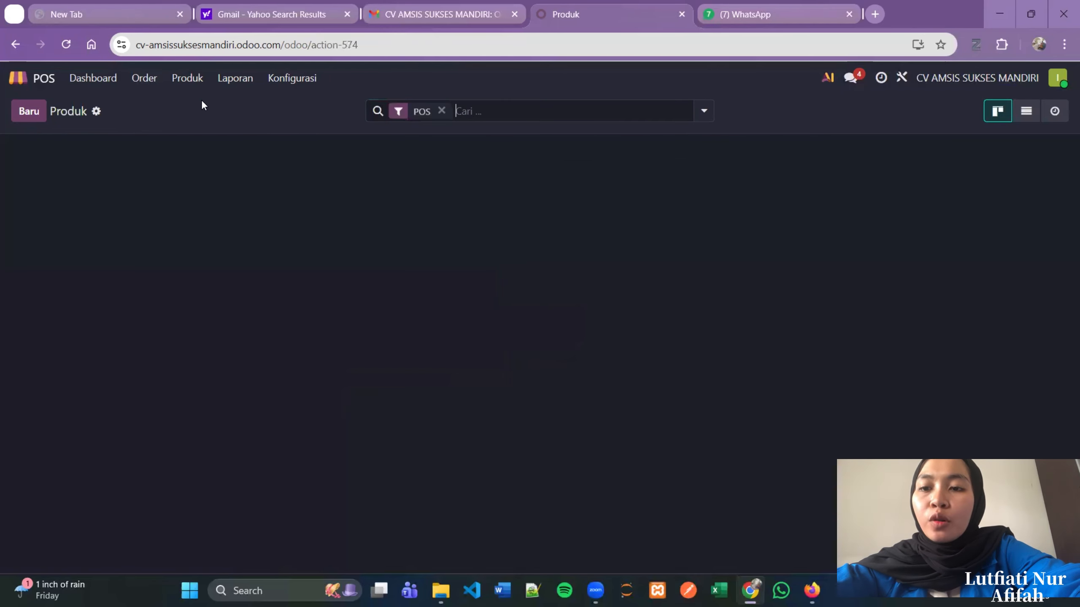
- Scroll the POS products, then open the Analisis Order chart of total sales by product category
scroll(431, 383, "down", 5)
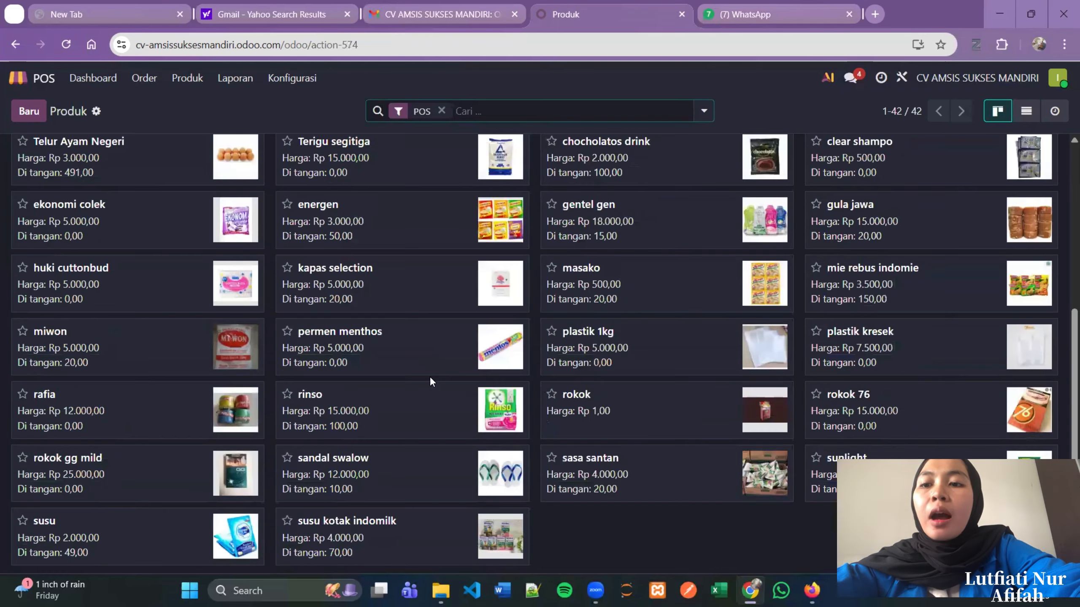
scroll(429, 376, "up", 5)
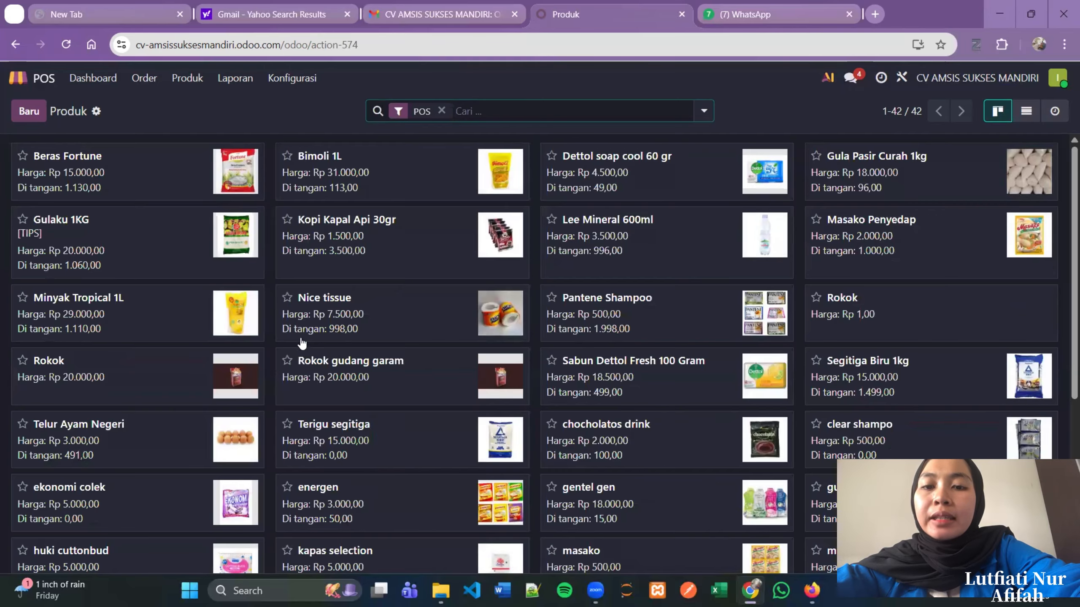
left_click(179, 86)
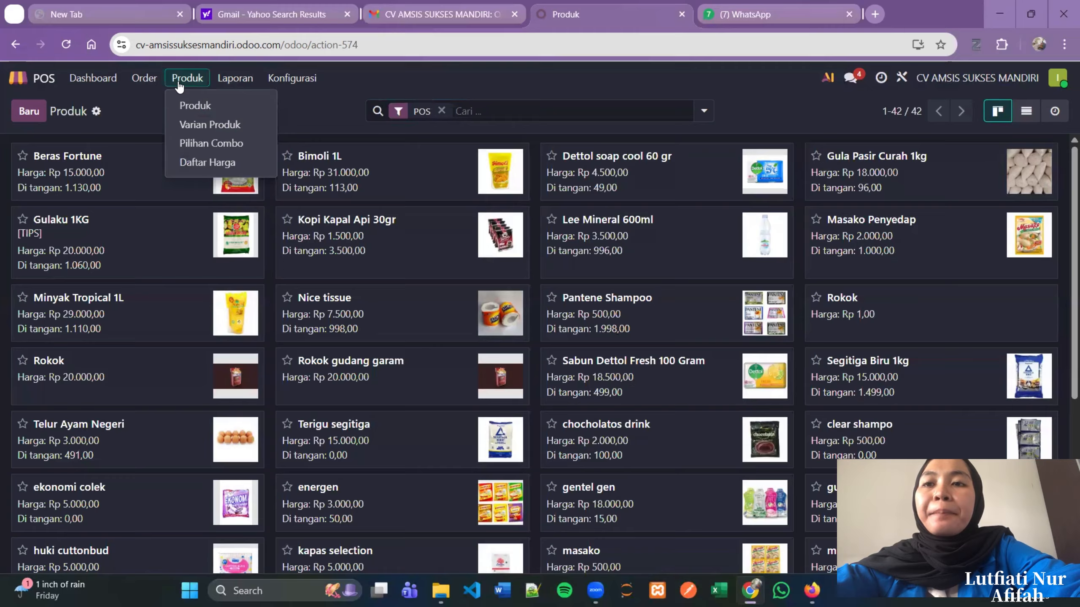
left_click(224, 85)
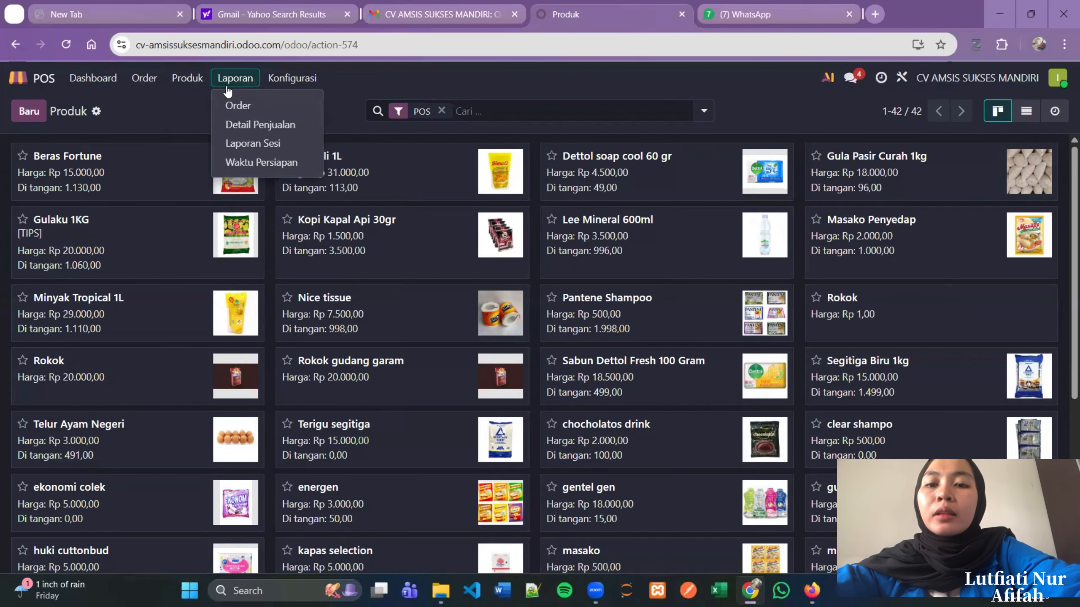
left_click(250, 105)
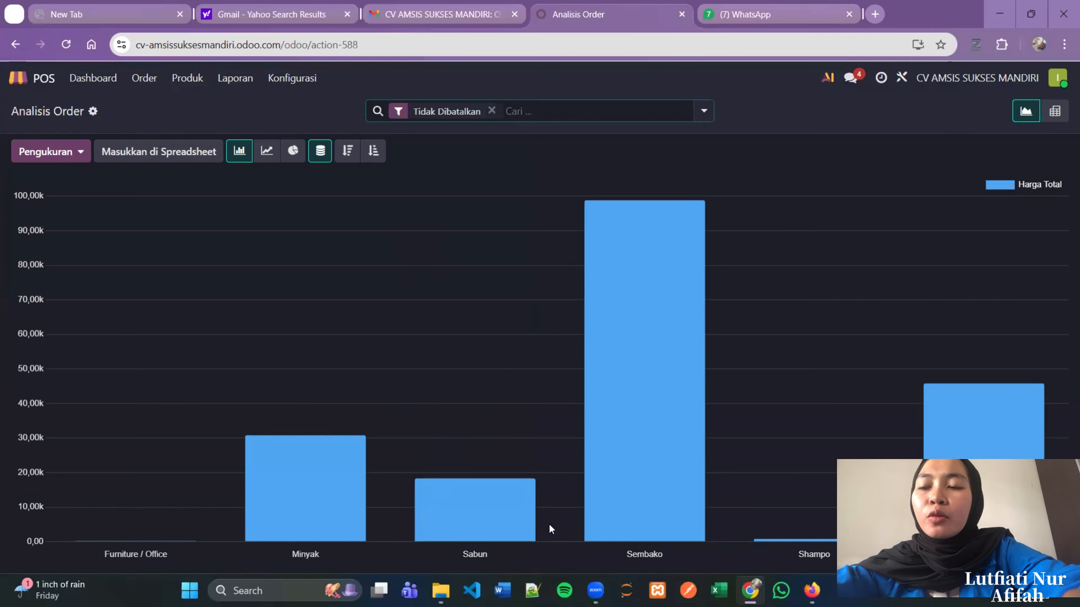
- View the POS payment methods list, then open the Sales Details report settings
left_click(307, 78)
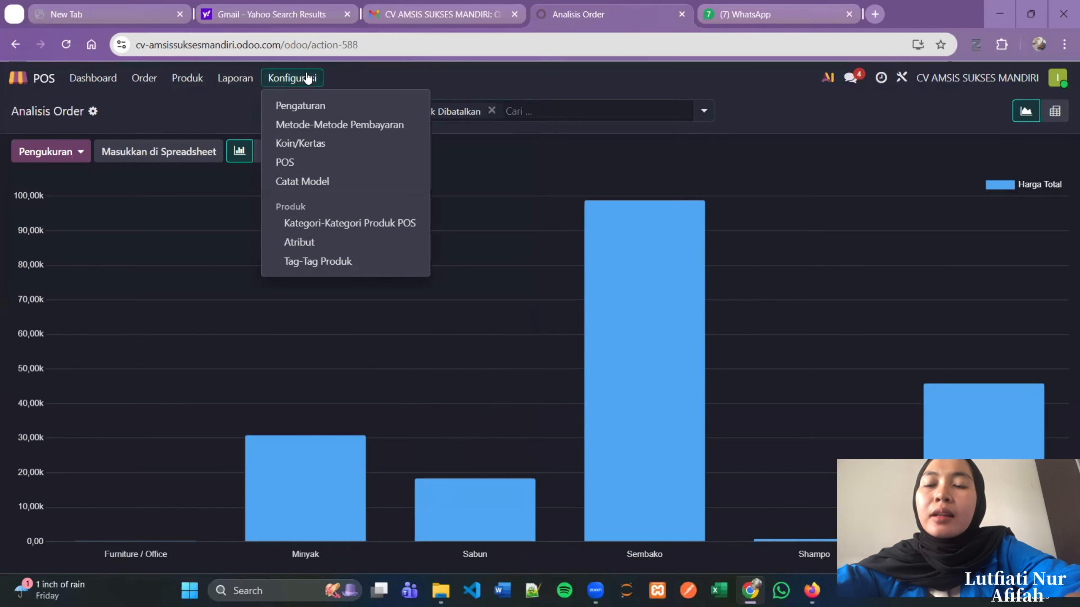
left_click(334, 124)
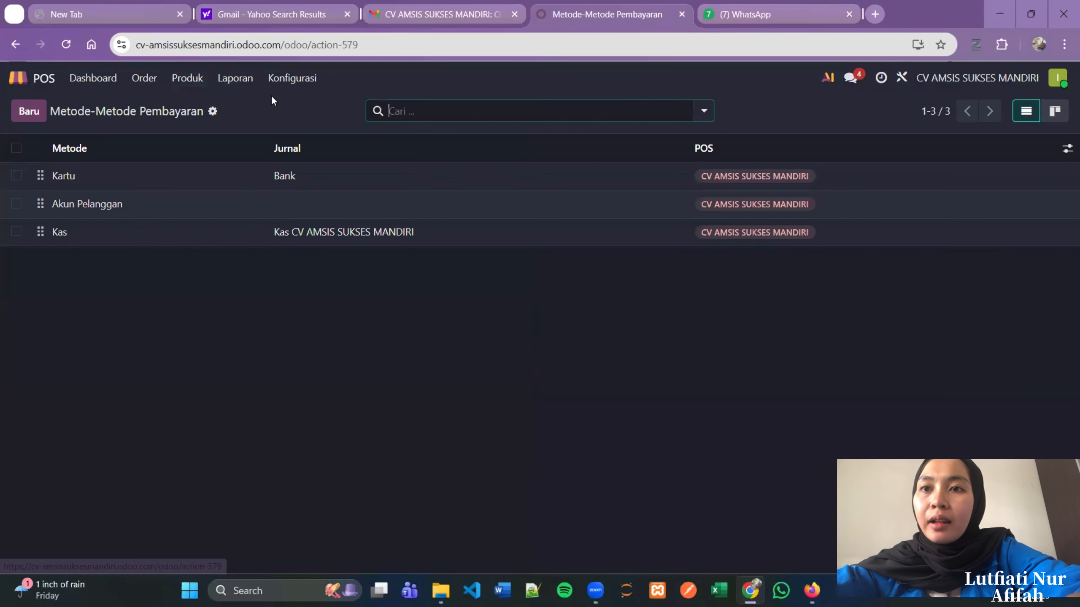
left_click(248, 87)
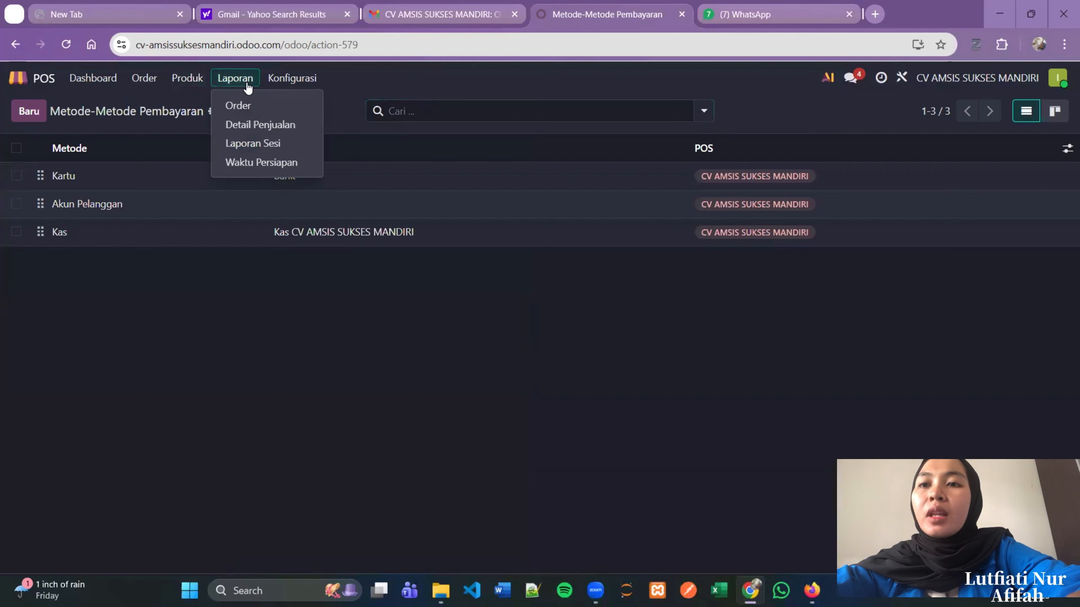
left_click(261, 124)
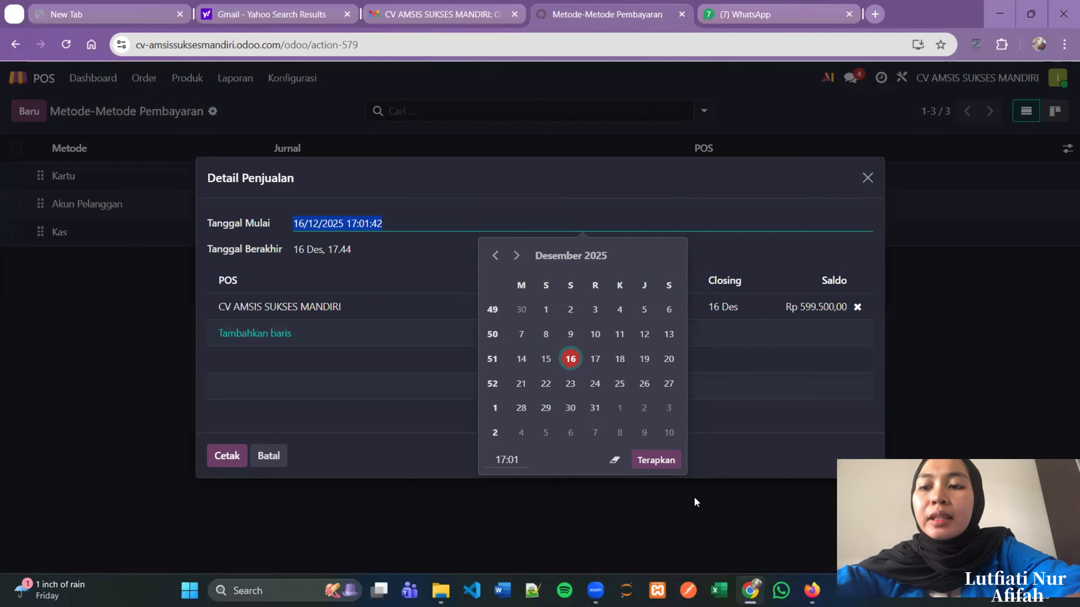
- Adjust the Sales Details report start date, browsing back to the previous month
left_click(657, 458)
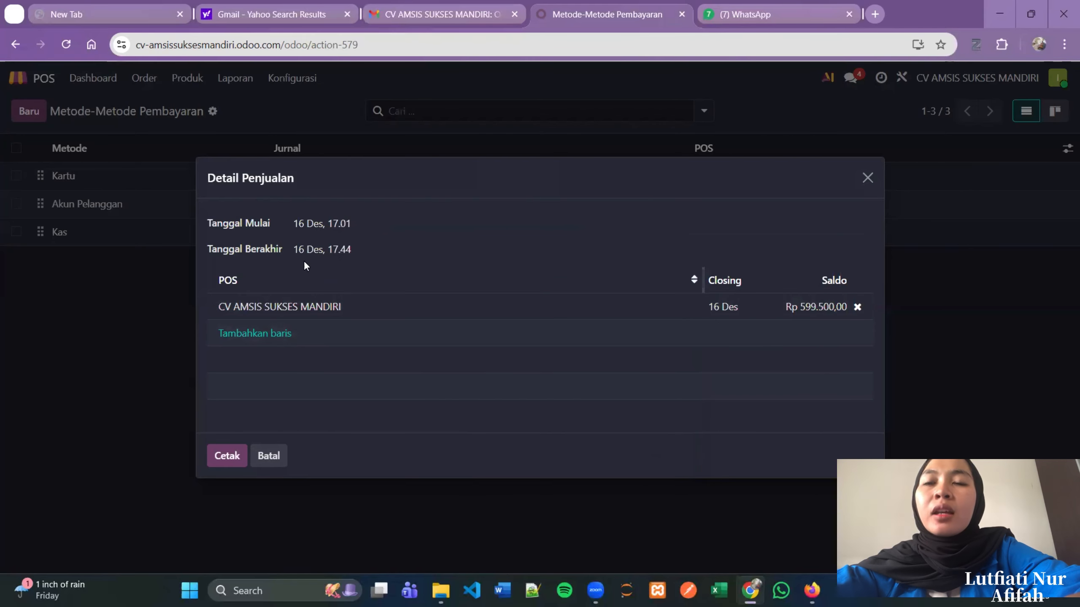
left_click(325, 224)
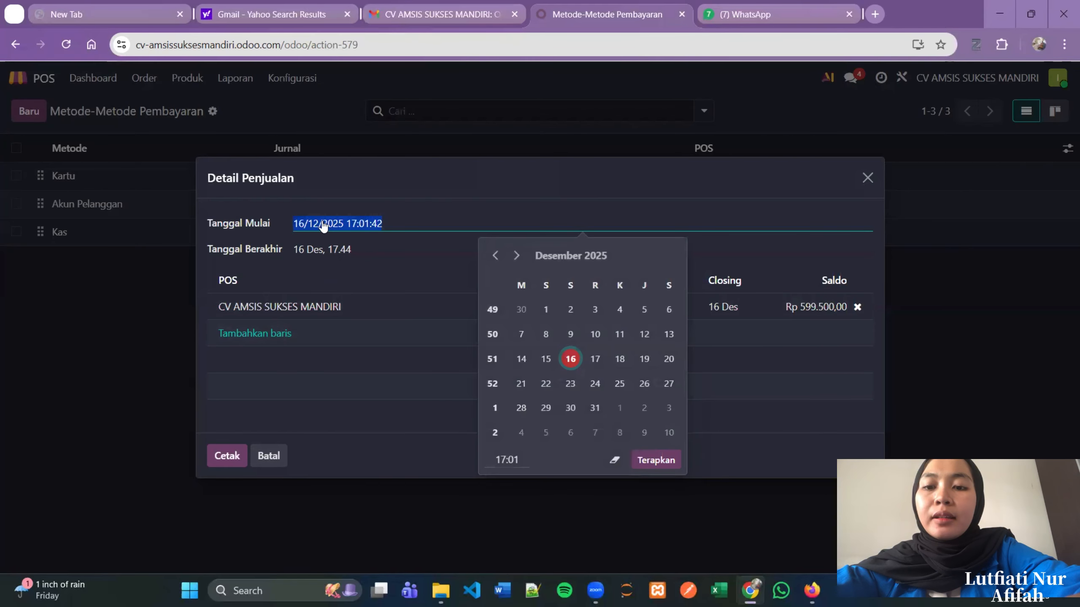
left_click(495, 256)
left_click(379, 404)
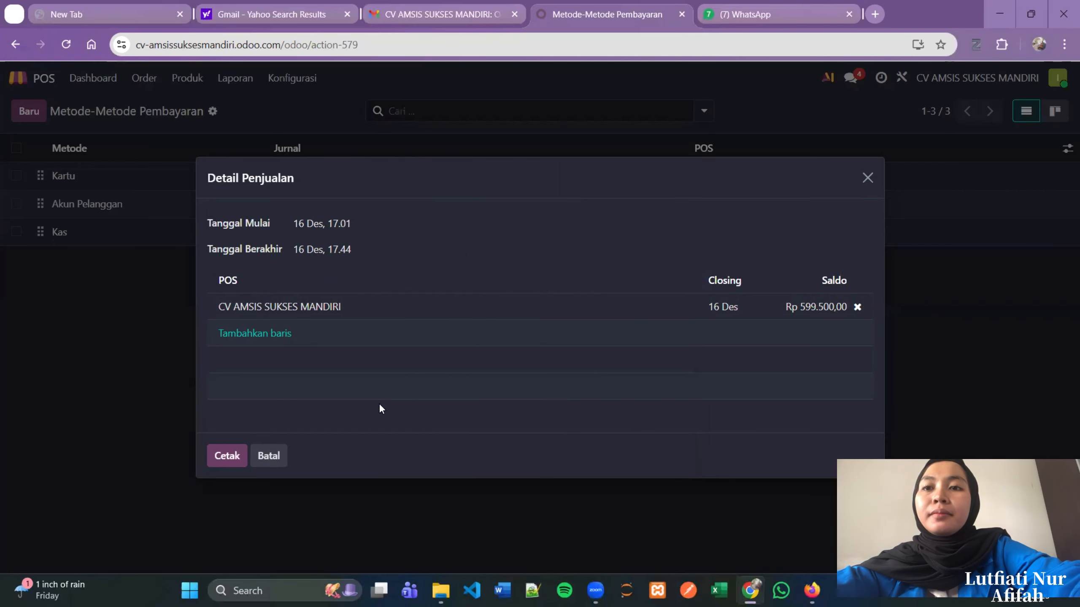
- Cancel the Sales Details report, then preview and cancel the Session report
left_click(267, 456)
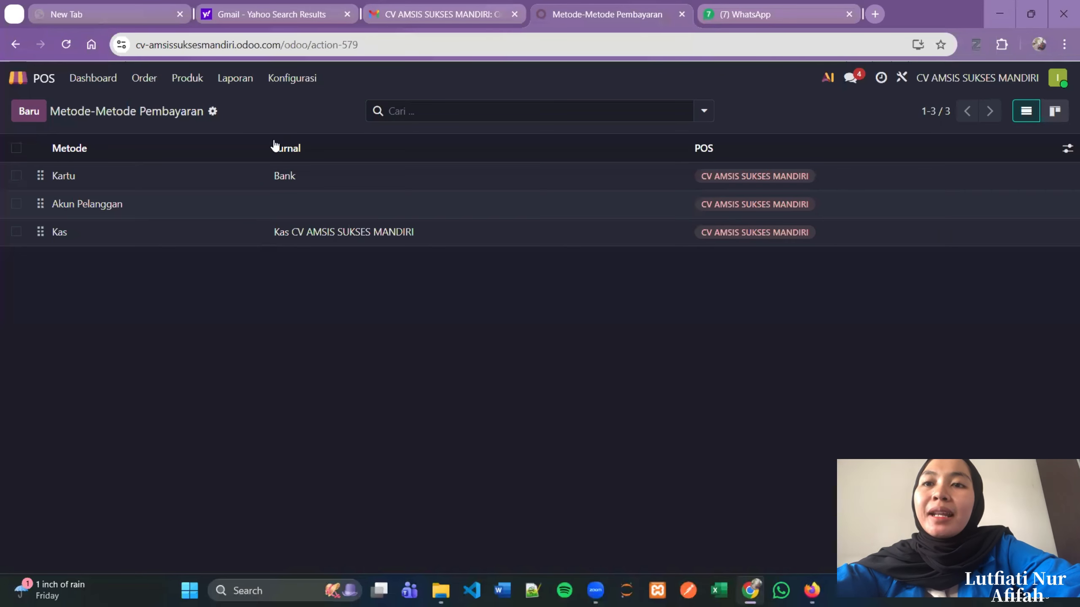
left_click(199, 84)
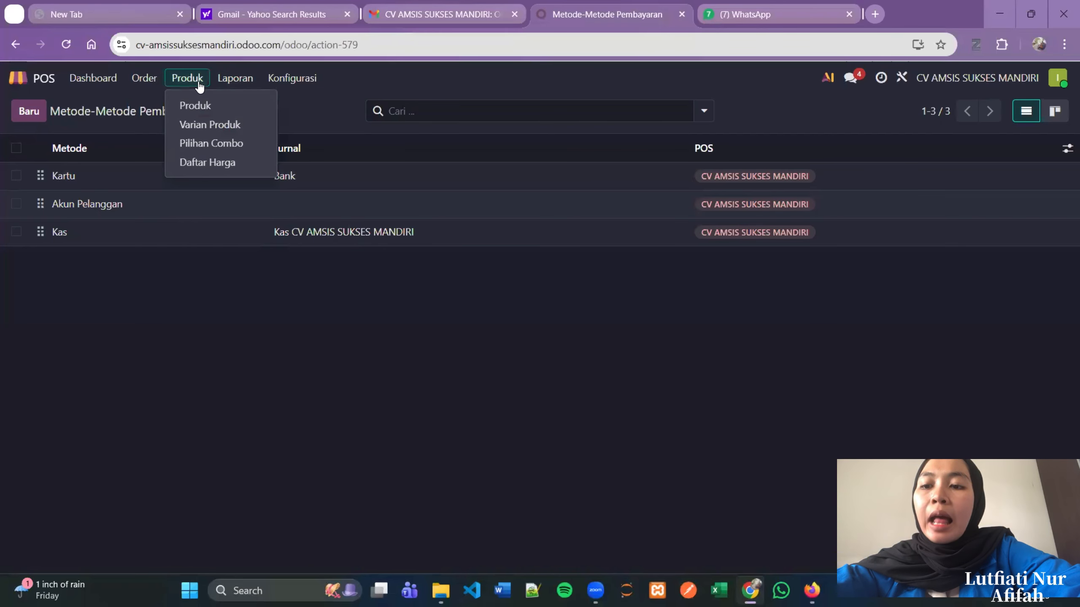
mouse_move(246, 85)
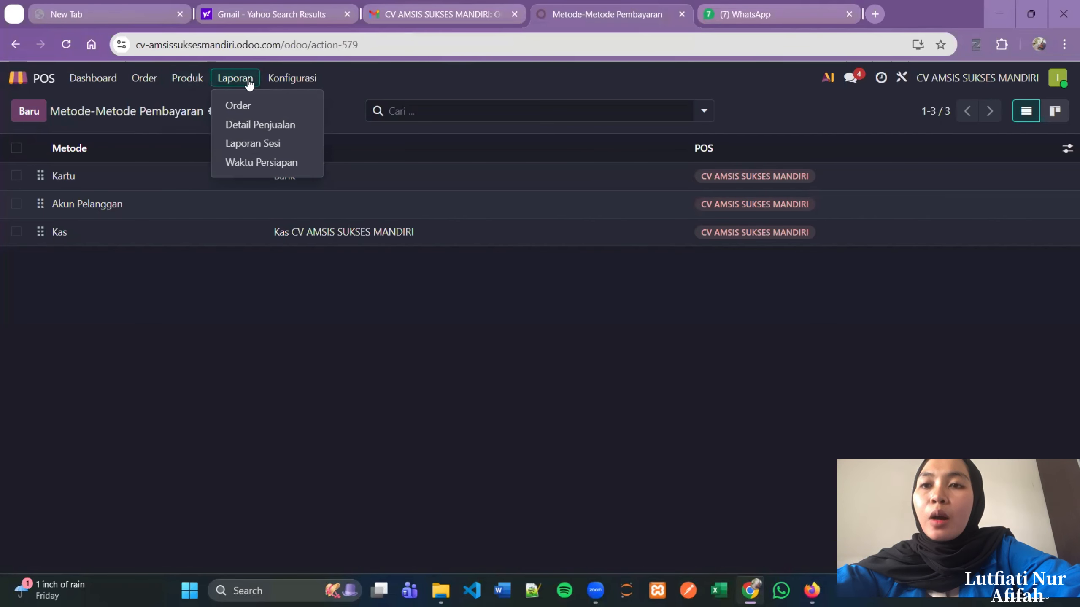
left_click(265, 143)
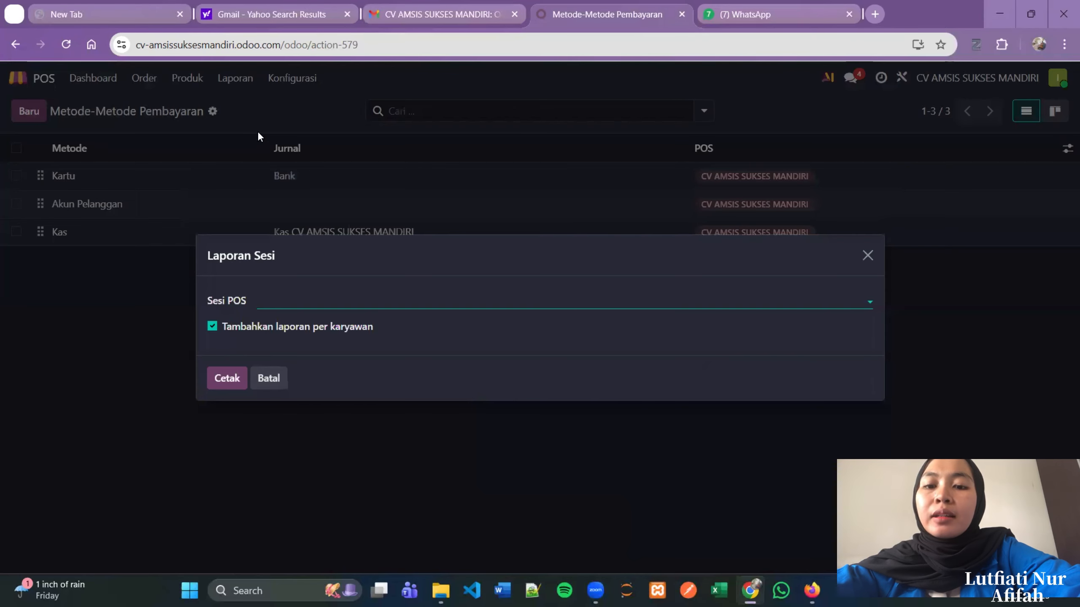
left_click(266, 379)
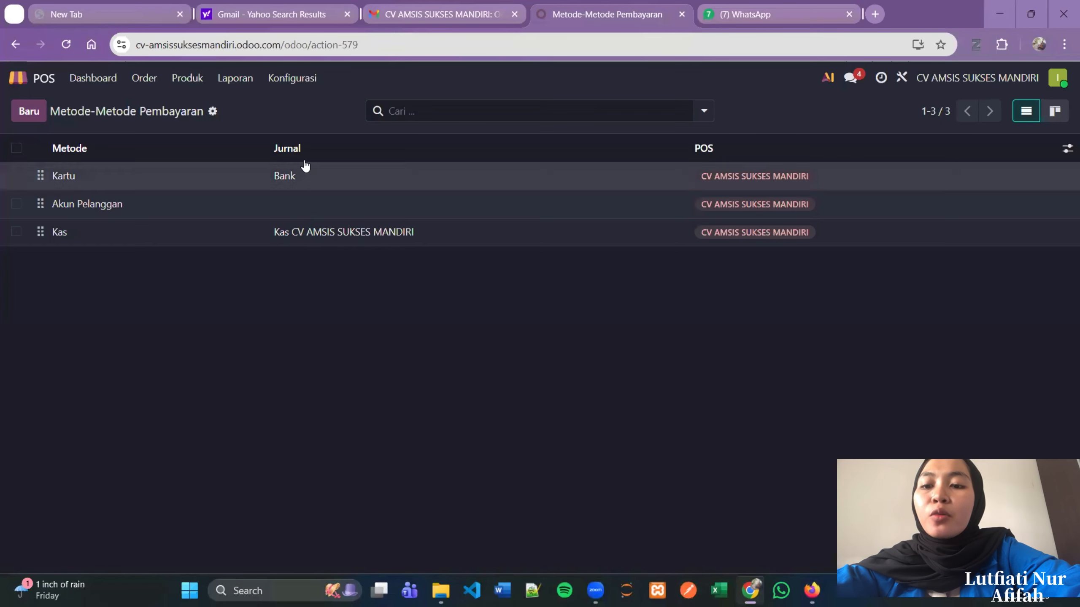
- Open the POS Settings (Pengaturan) page and look over its options
left_click(292, 79)
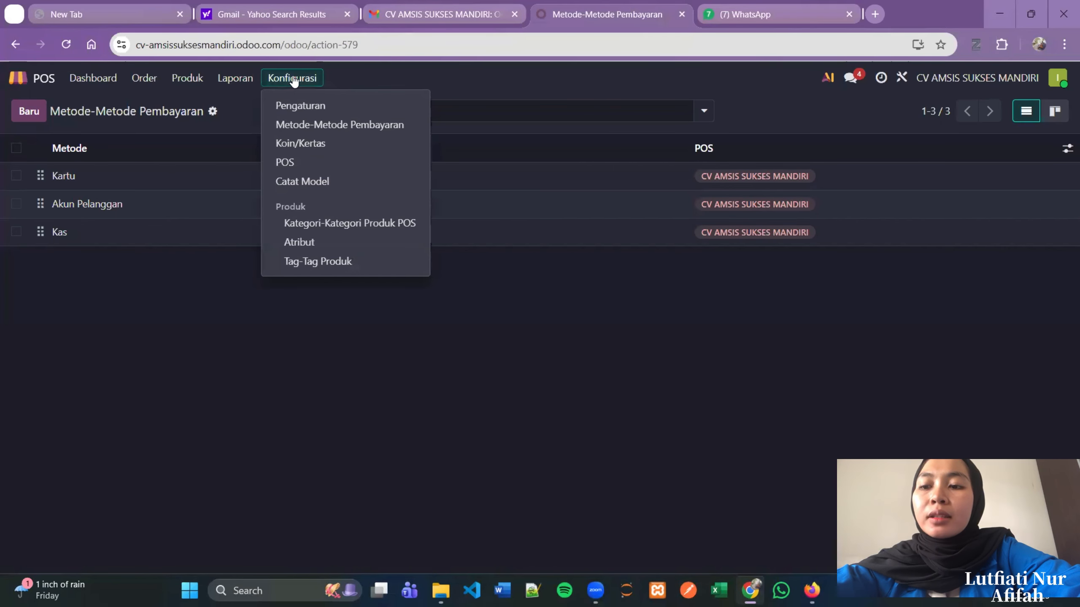
left_click(305, 107)
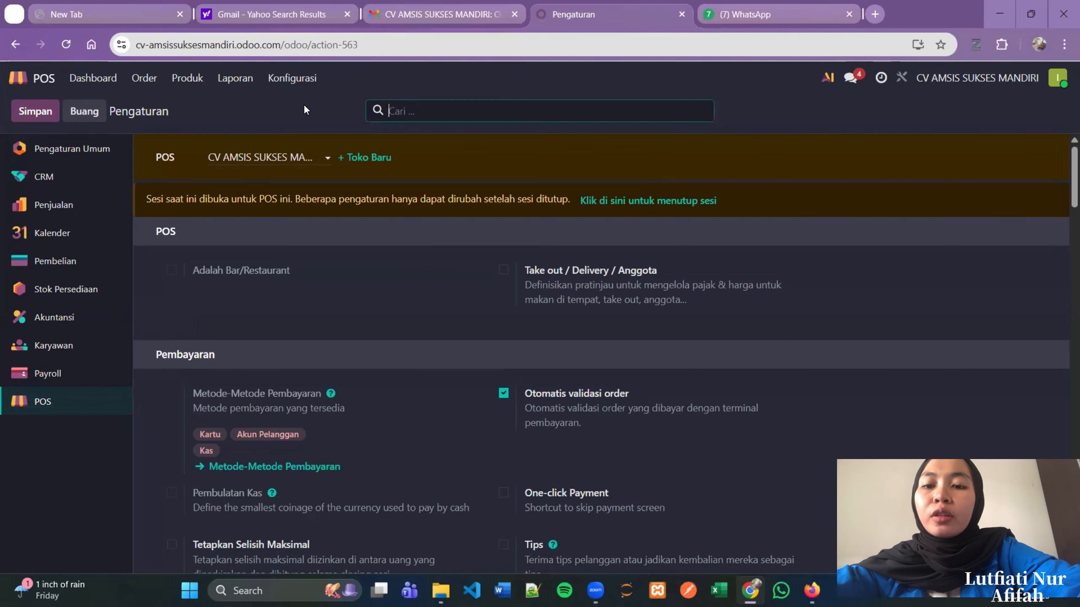
scroll(426, 408, "down", 10)
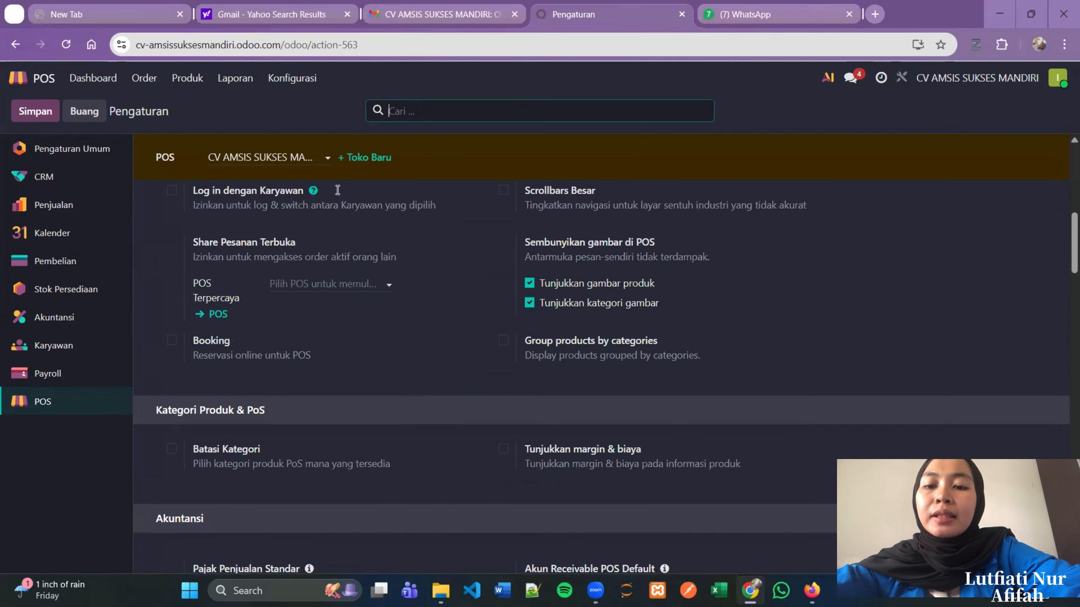
left_click(292, 79)
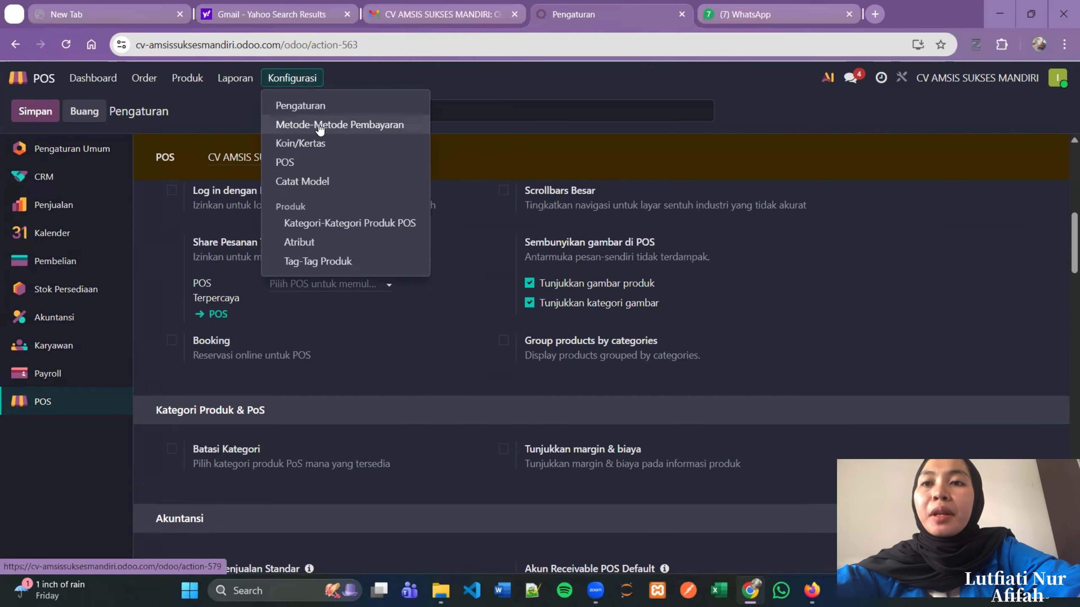
- Browse the Payment Methods, Coins/Bills, POS shops and Note Models (Catat Model) lists
left_click(320, 126)
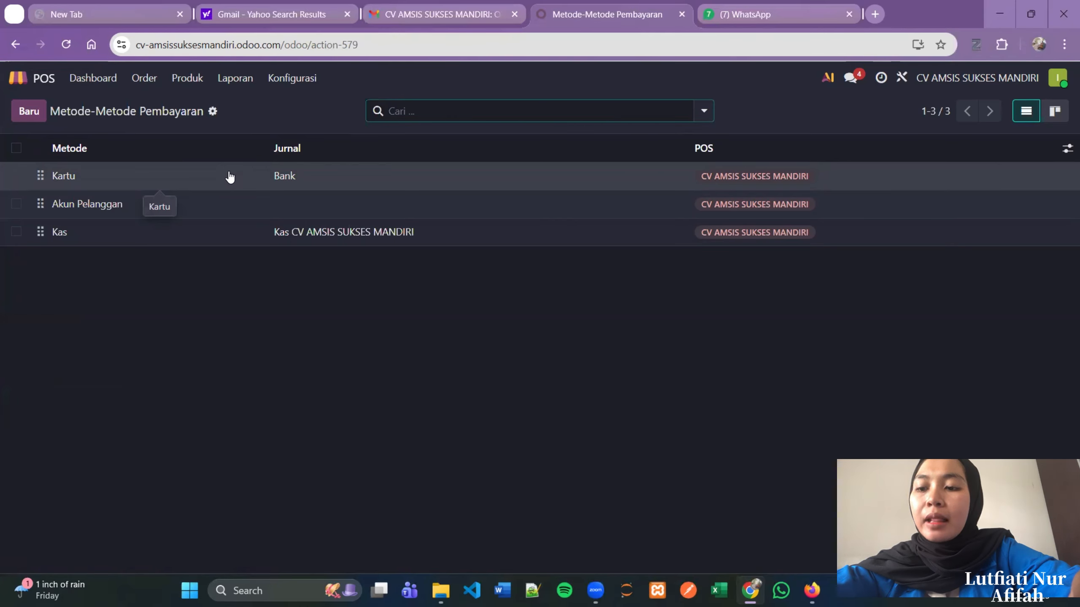
left_click(313, 78)
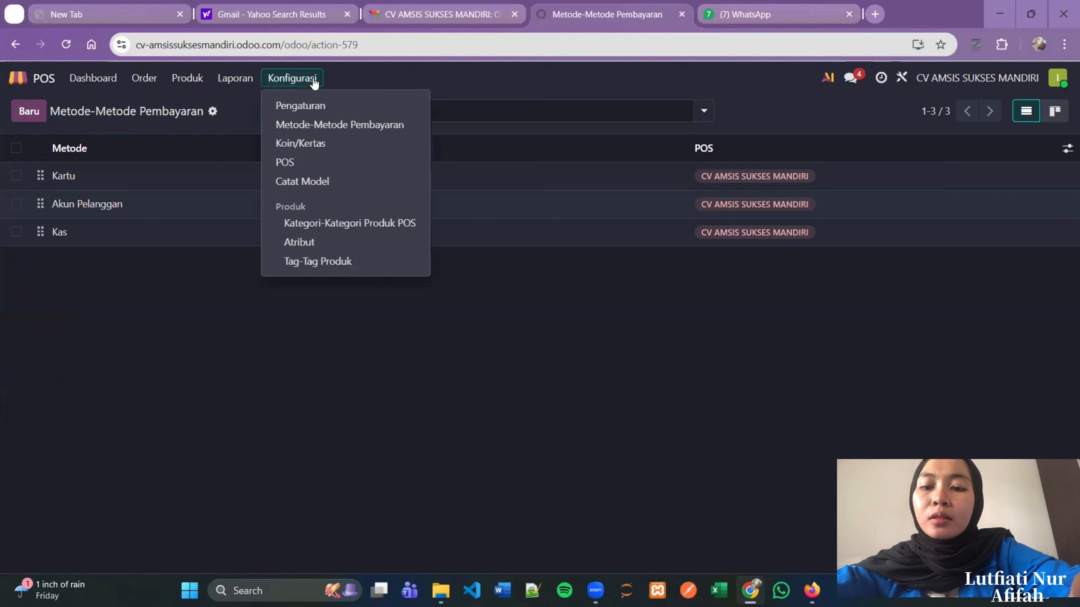
left_click(323, 147)
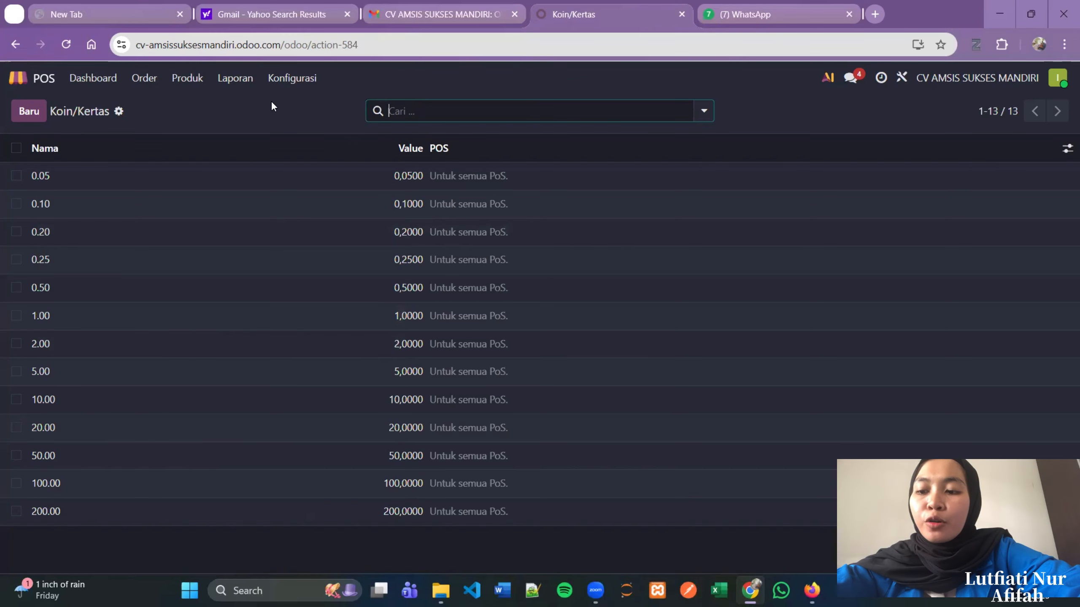
left_click(298, 80)
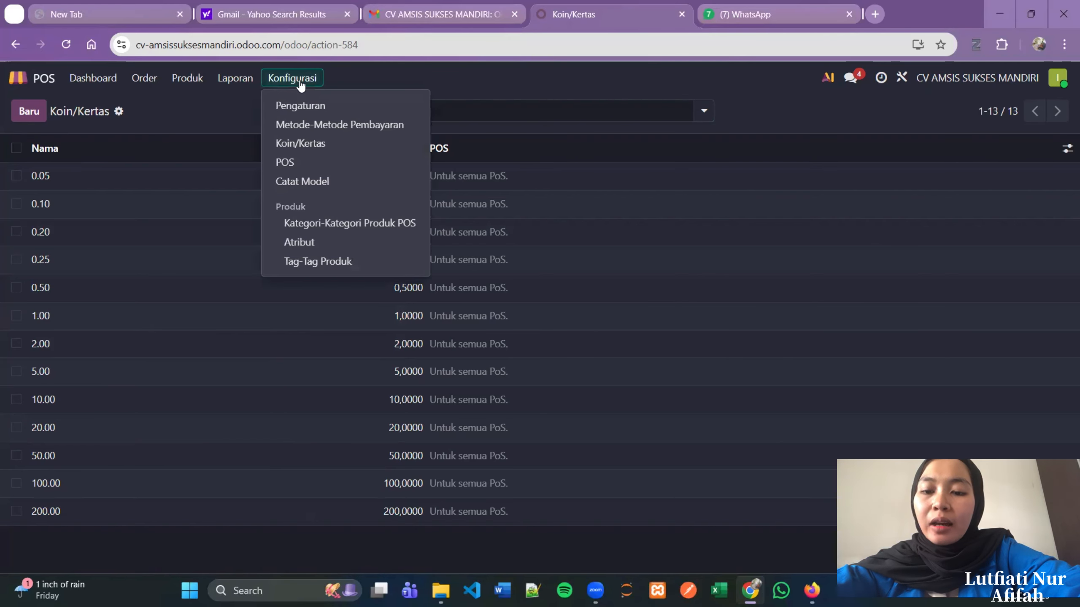
left_click(294, 166)
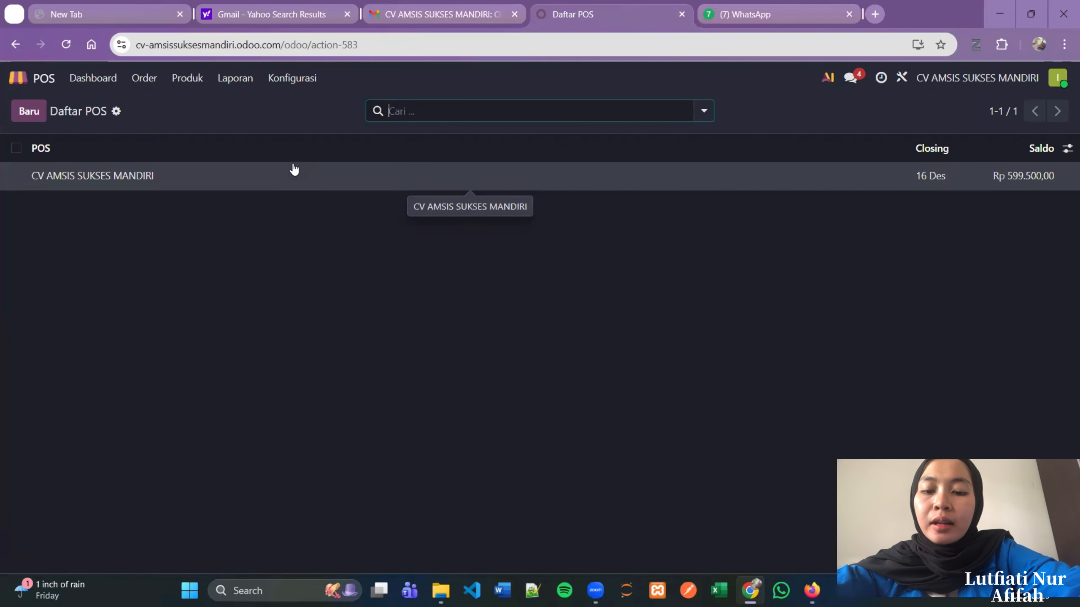
left_click(284, 78)
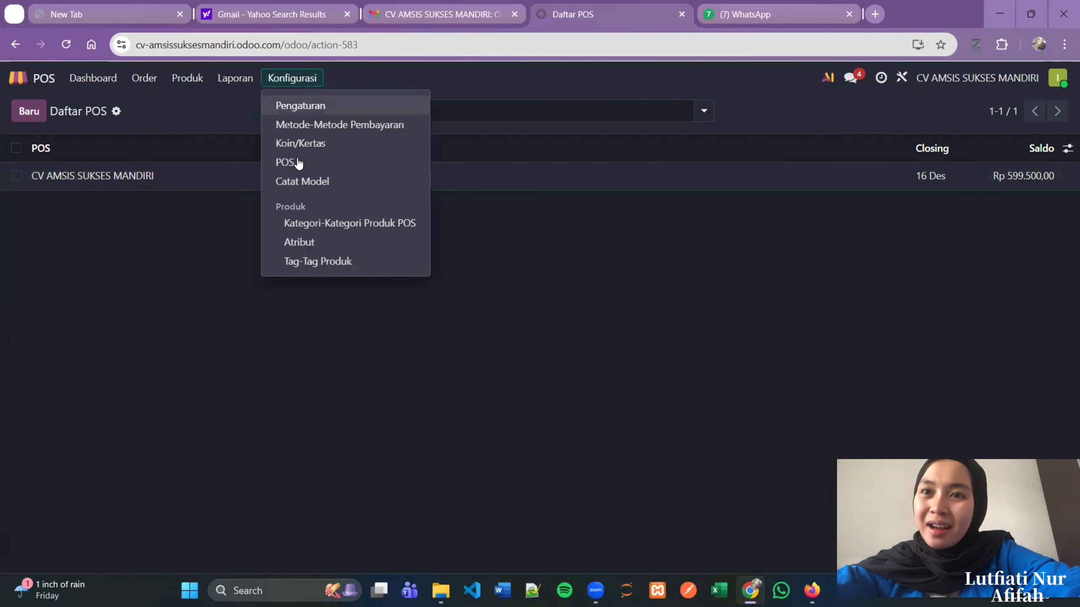
left_click(307, 182)
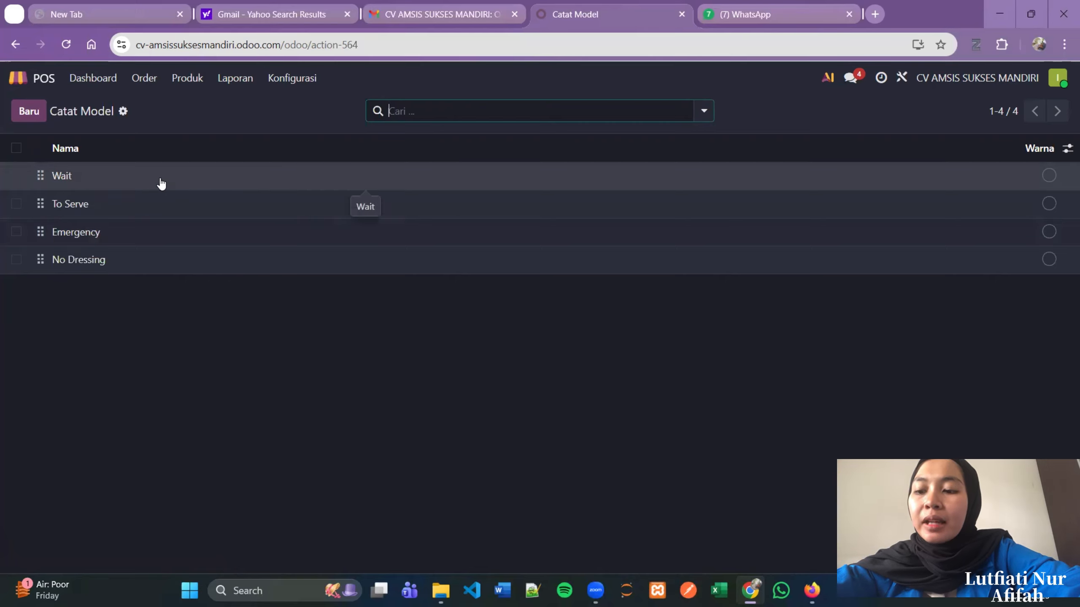
- Continue selling in the CV AMSIS SUKSES MANDIRI POS session and browse the product grid
left_click(41, 85)
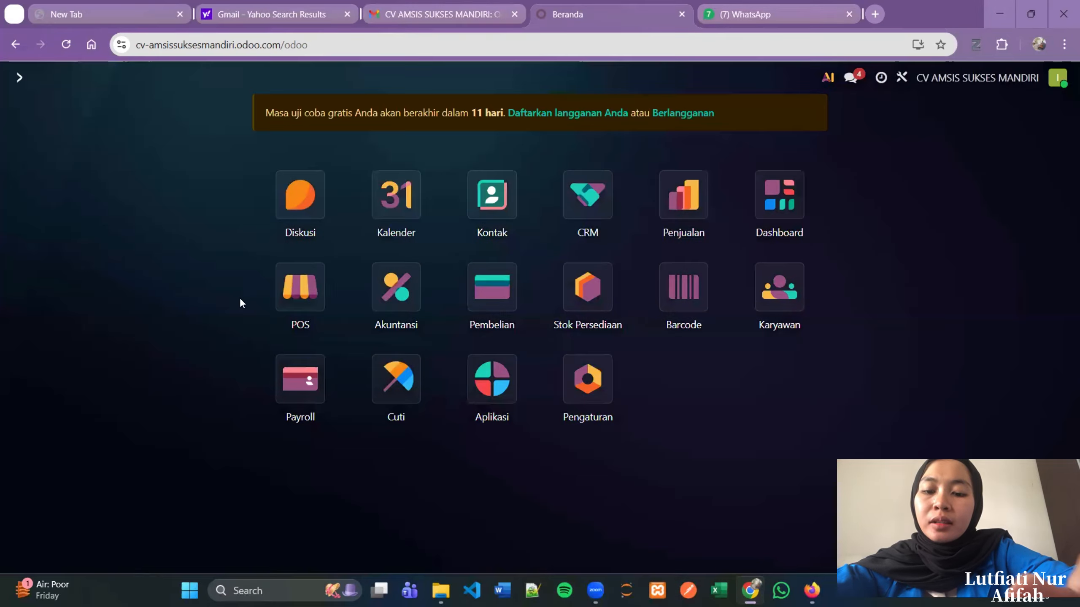
left_click(300, 291)
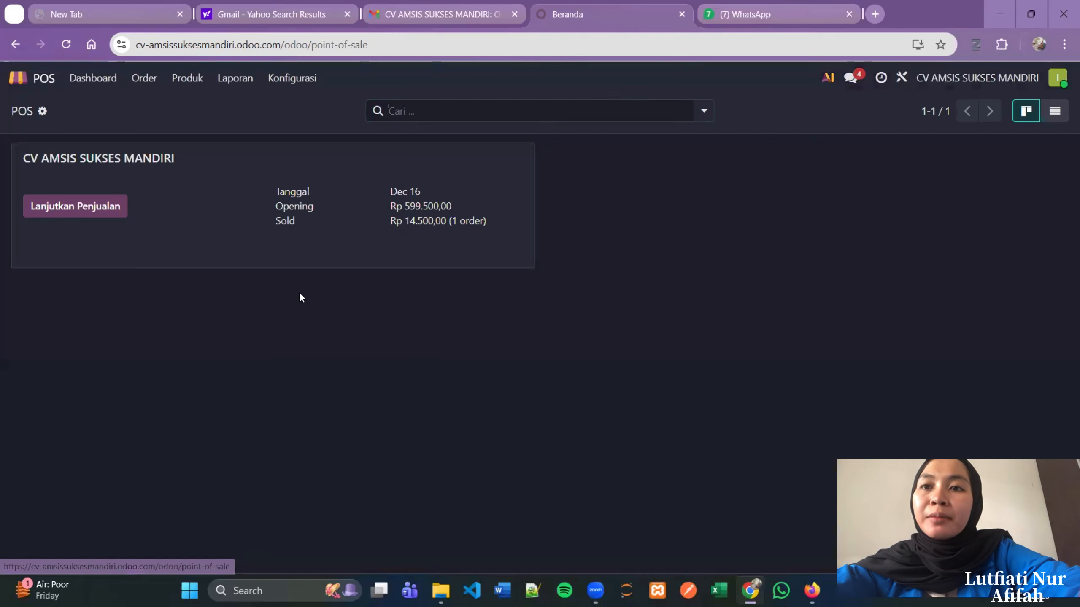
left_click(102, 216)
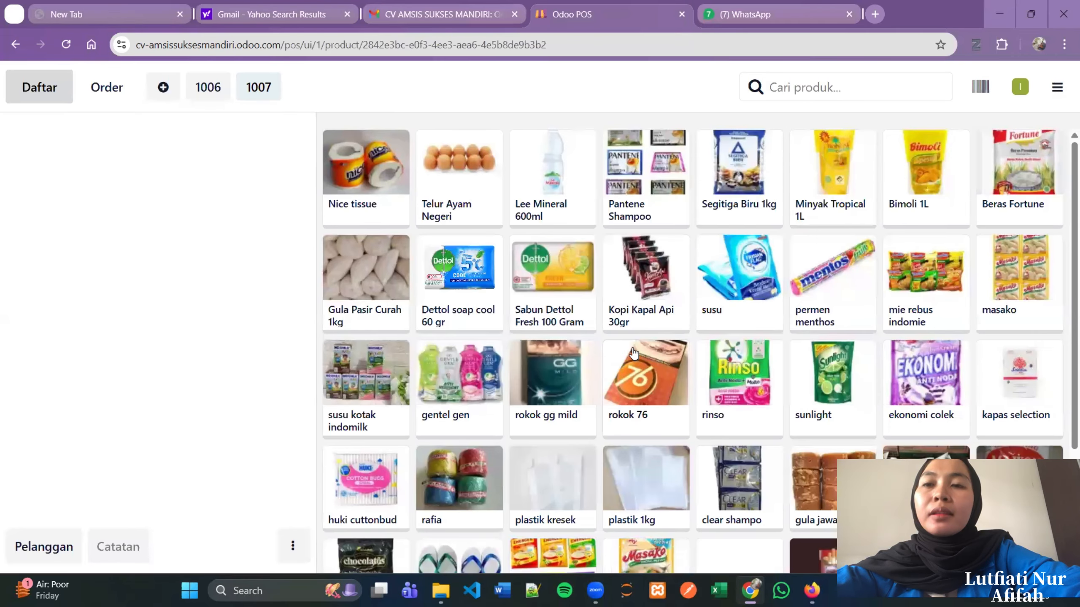
scroll(634, 353, "down", 3)
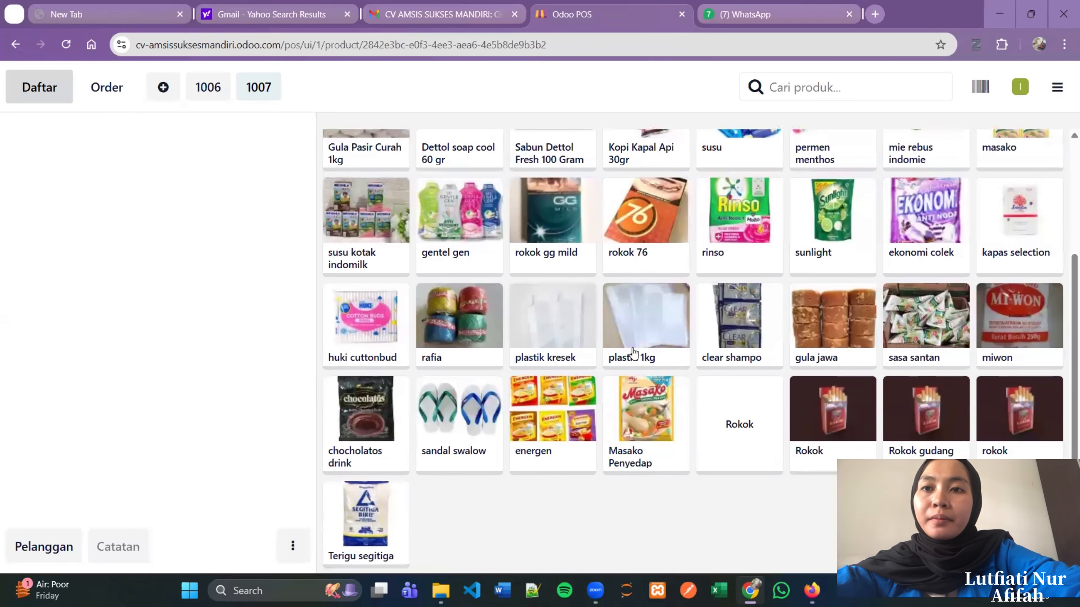
scroll(633, 353, "up", 2)
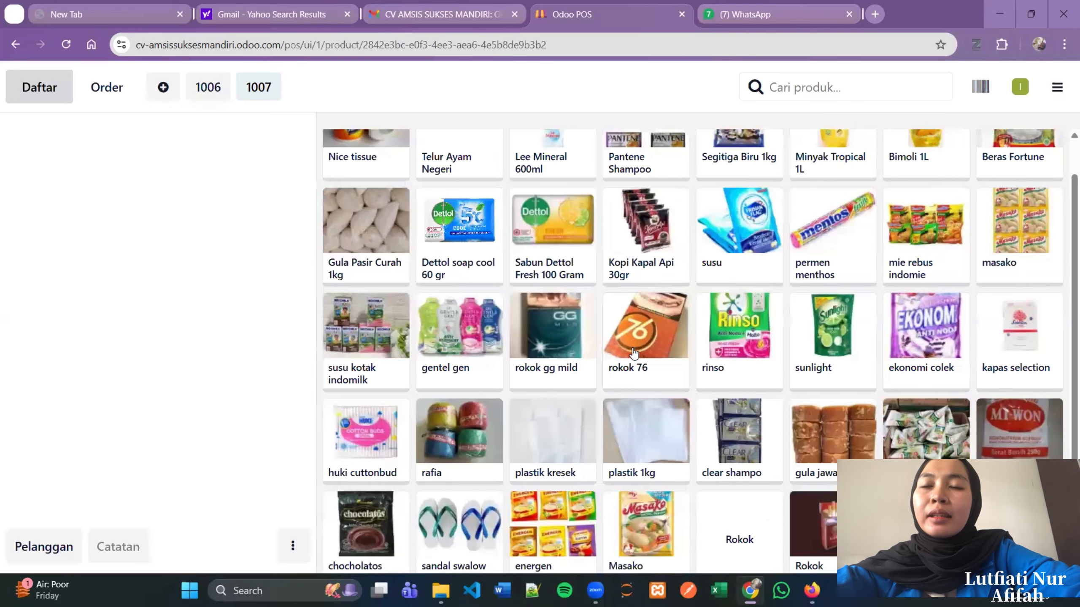
scroll(633, 353, "up", 1)
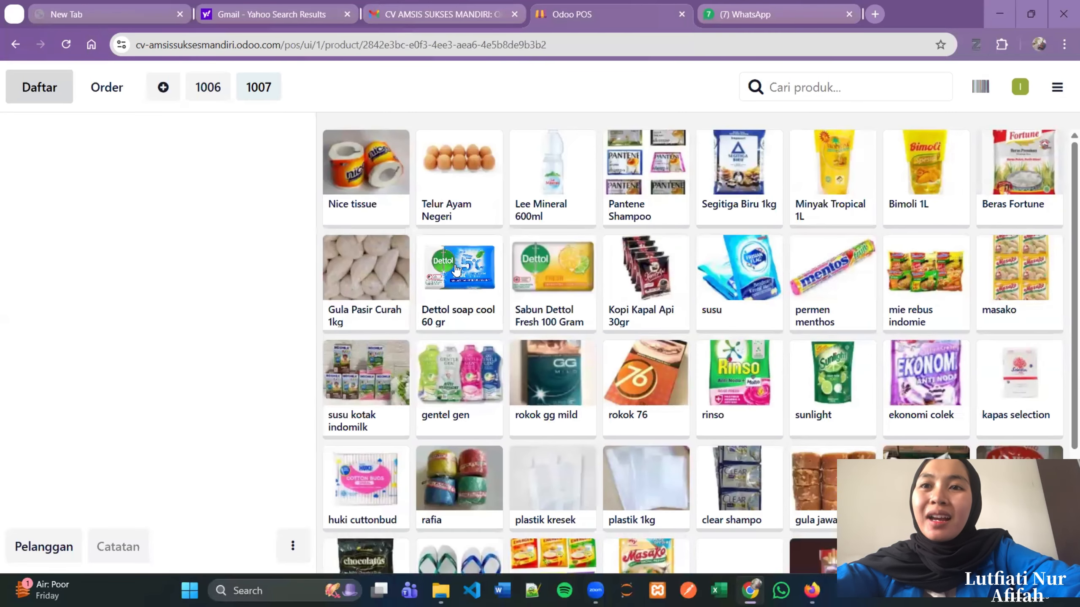
- Add Nice tissue ×2, Kopi Kapal Api 30gr, susu ×2, Bimoli 1L and masako to the order
left_click(385, 170)
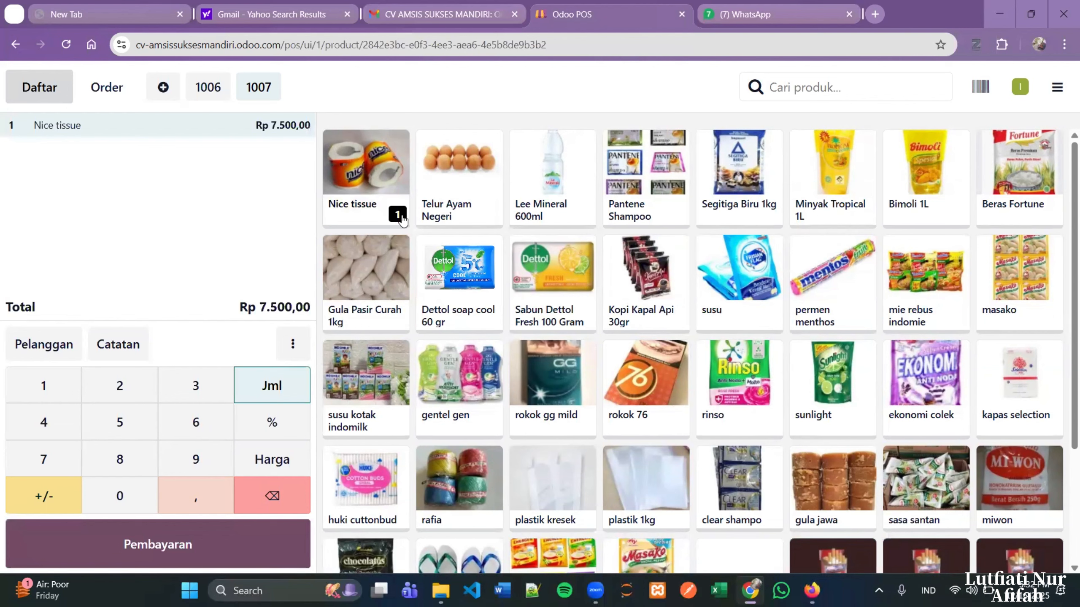
left_click(403, 219)
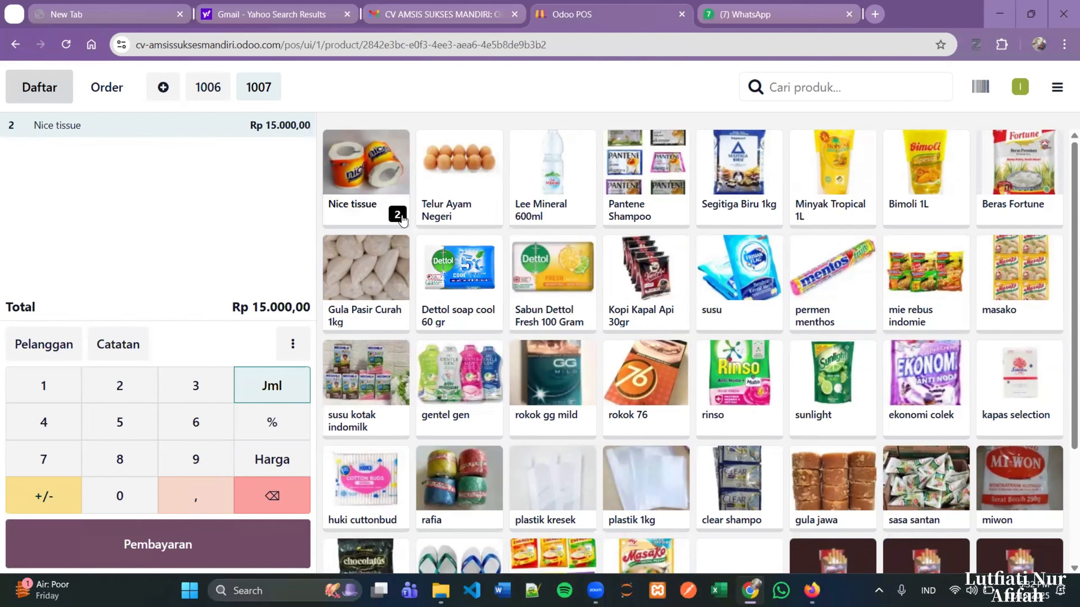
left_click(663, 274)
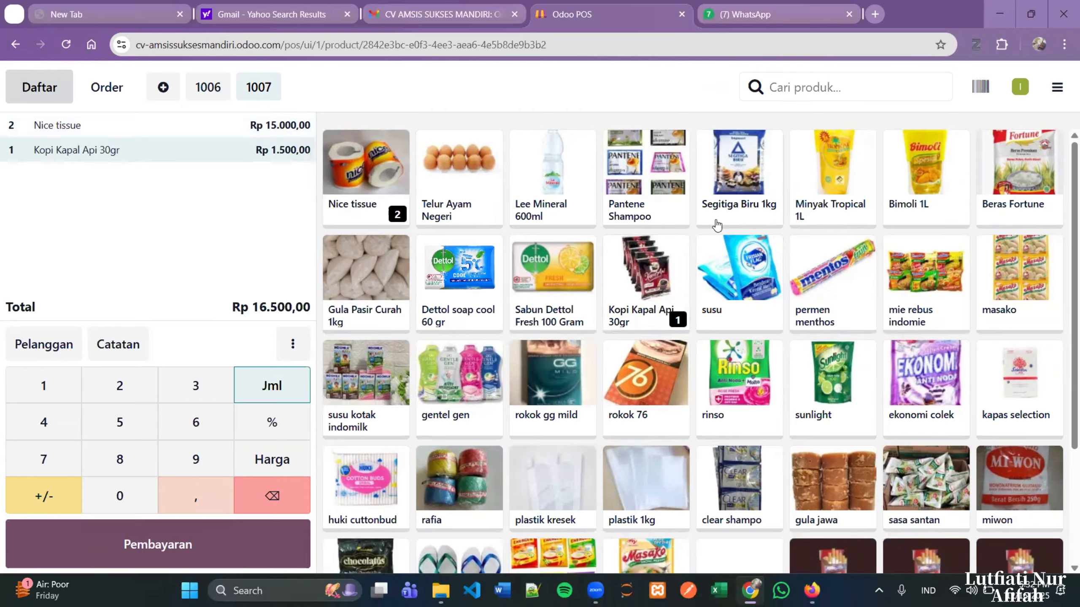
left_click(748, 290)
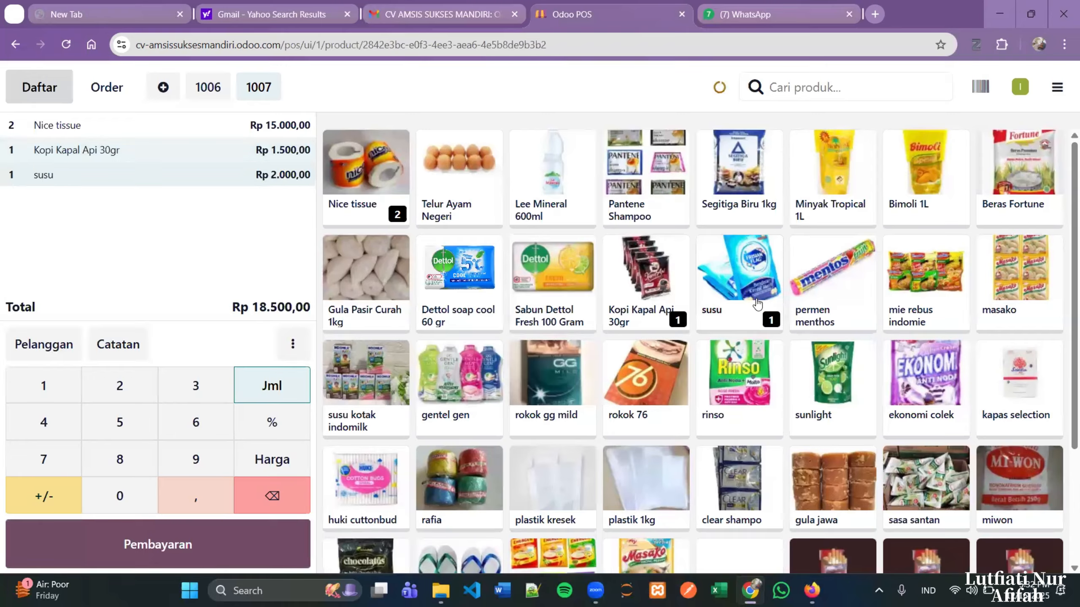
left_click(770, 320)
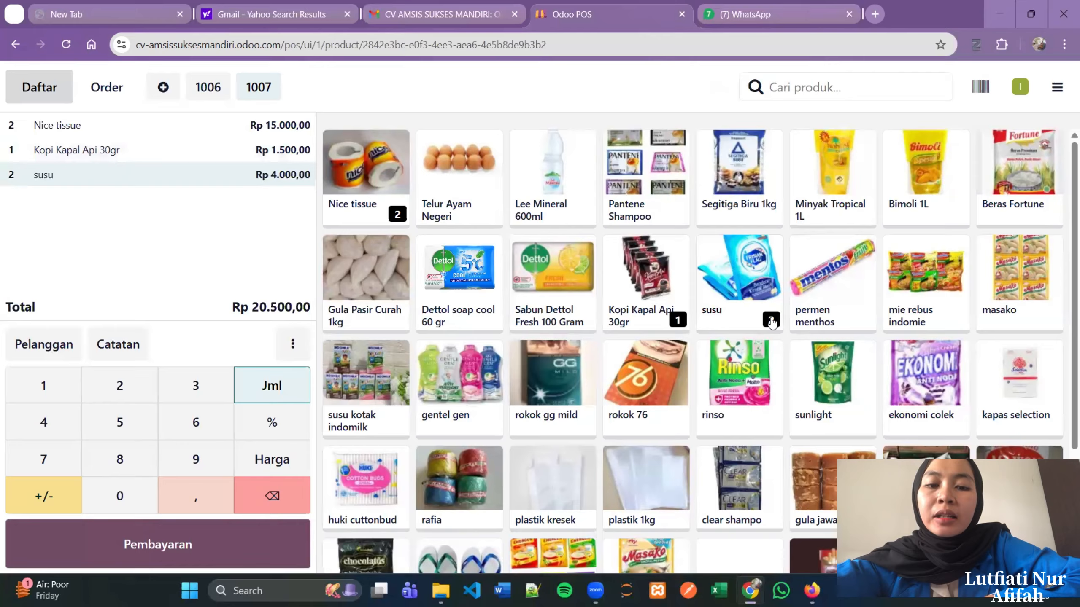
left_click(923, 171)
left_click(1011, 274)
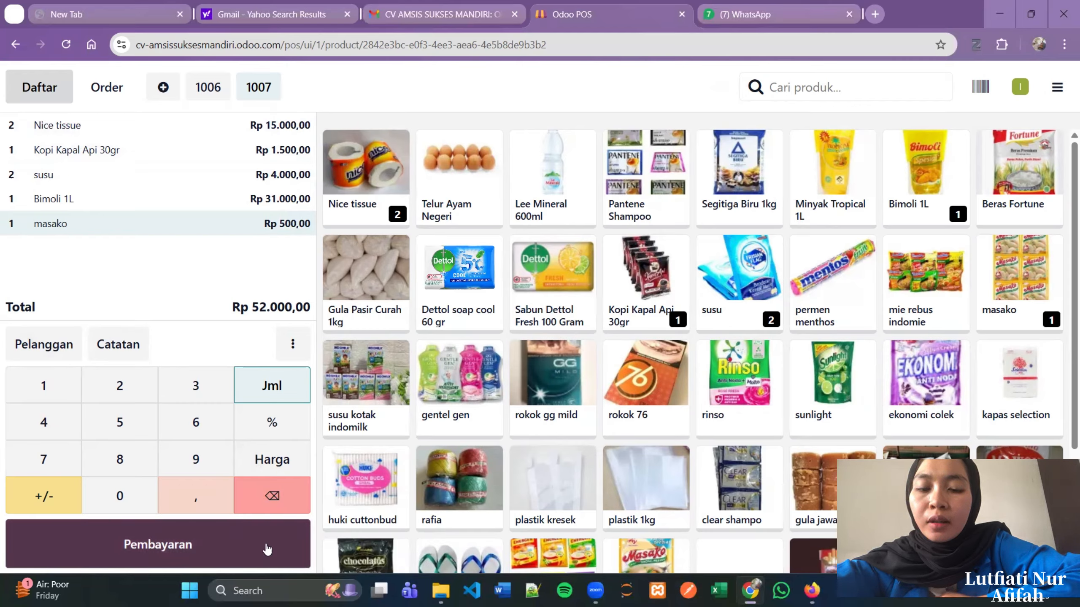
- Go to payment for the Rp 52.000,00 order and set AMEL OLSHOP as customer
left_click(213, 550)
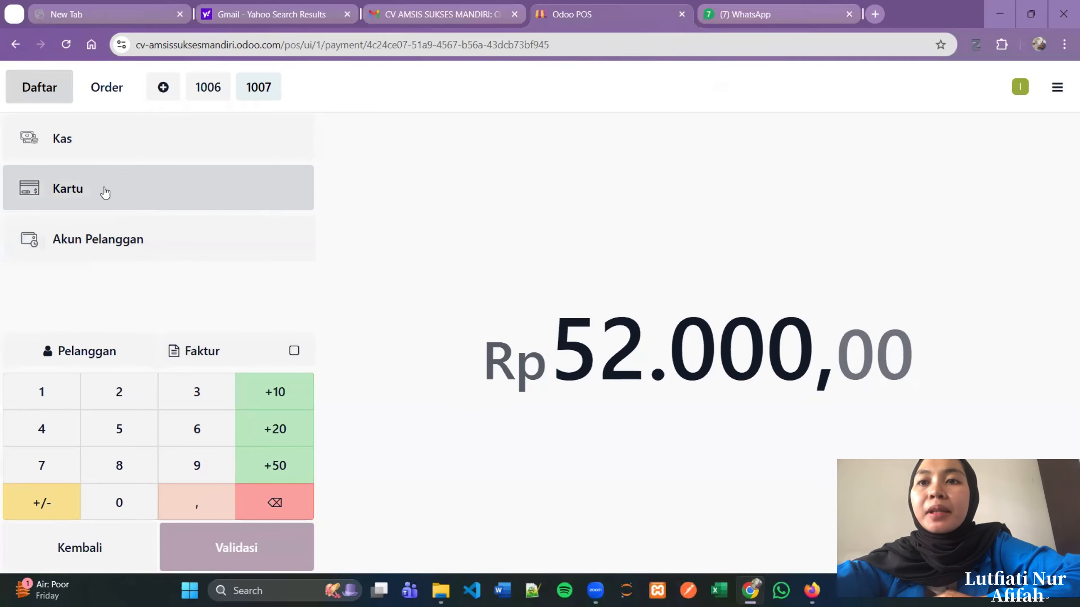
left_click(90, 351)
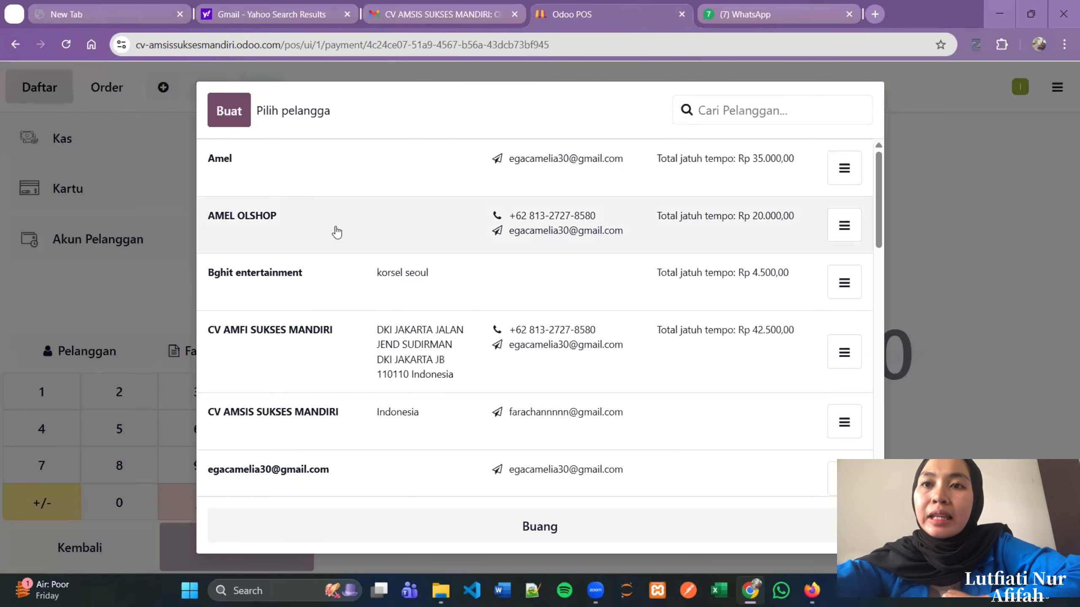
left_click(326, 214)
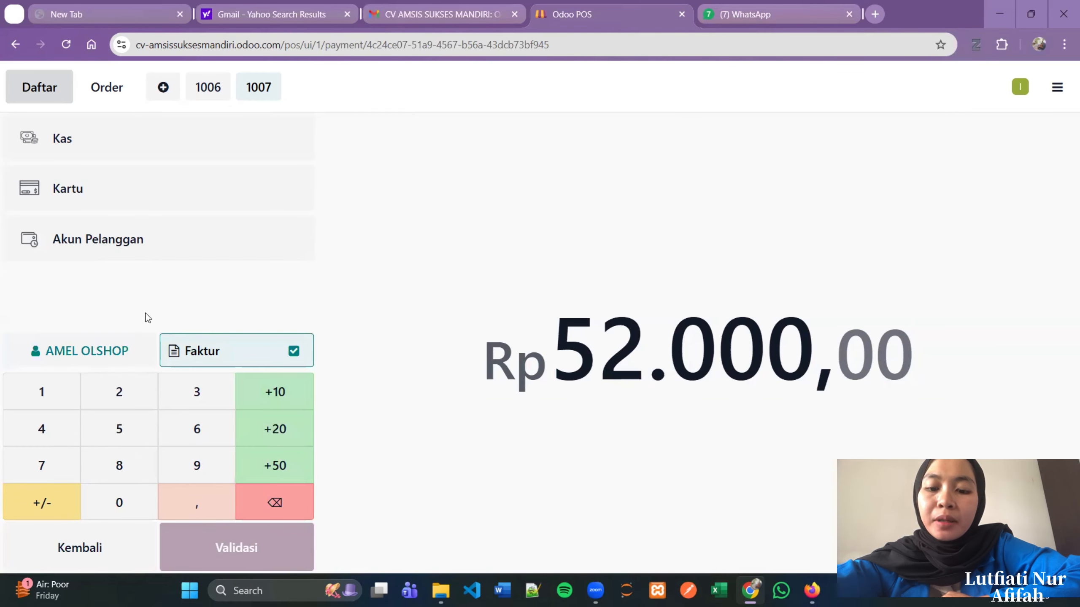
- Pay the full Rp 52.000,00 by Kartu and validate the sale
left_click(190, 184)
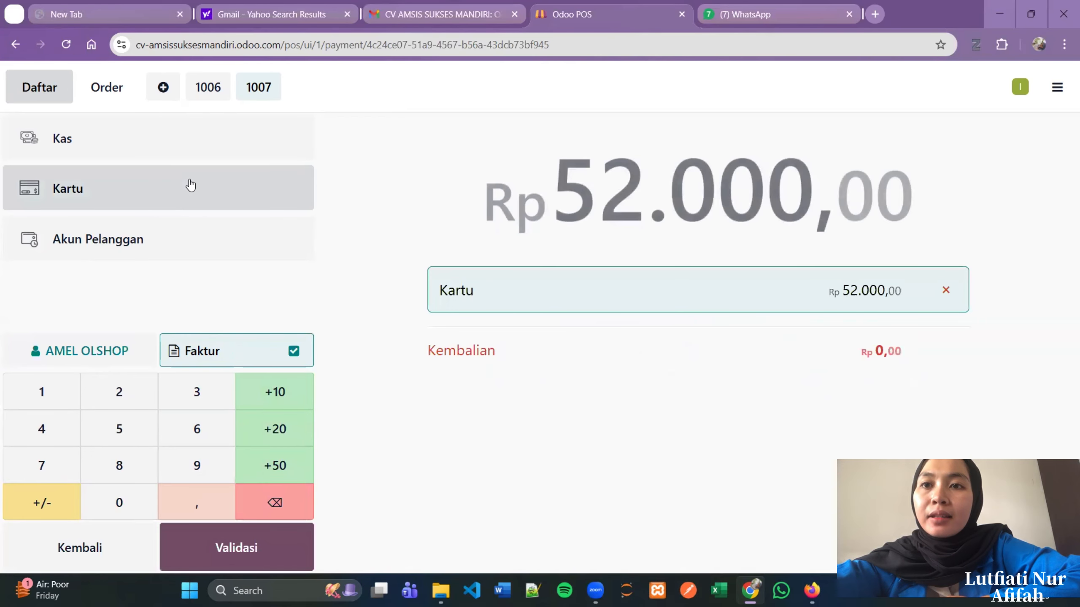
left_click(230, 154)
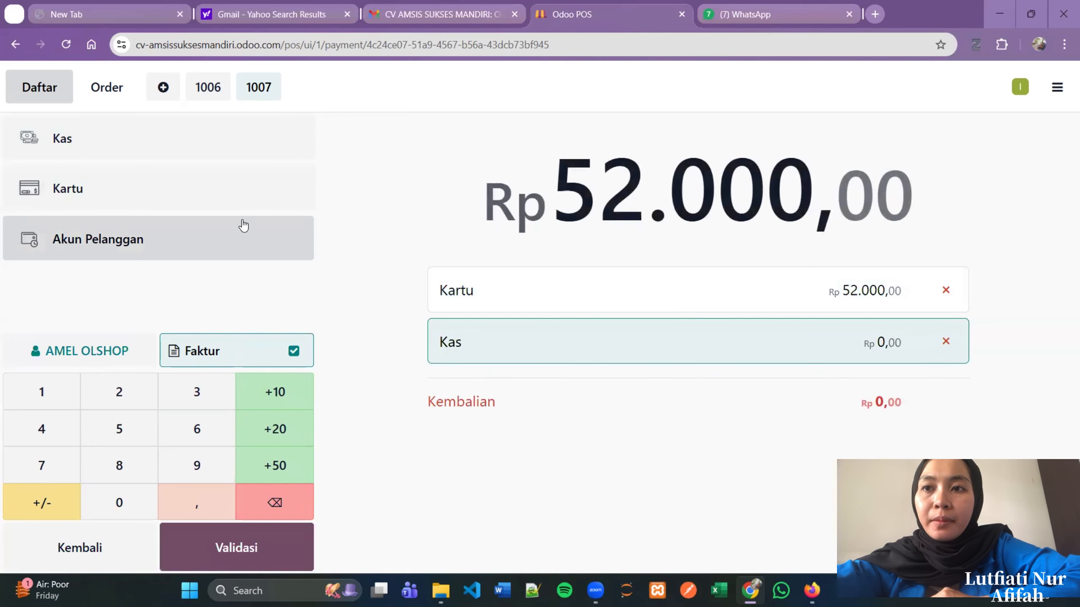
left_click(238, 237)
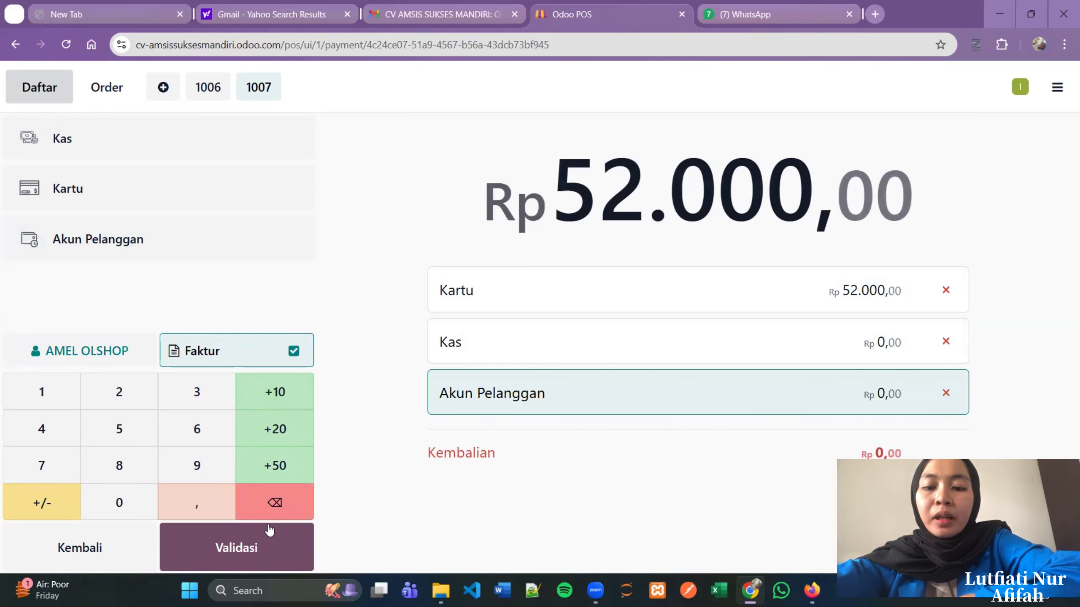
left_click(253, 546)
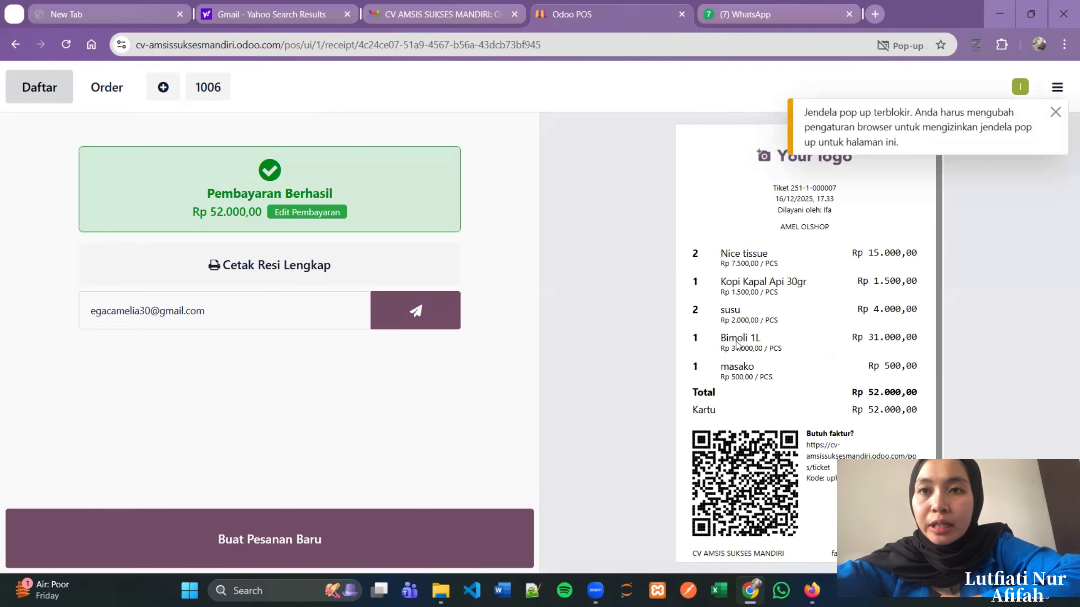
left_click(1055, 113)
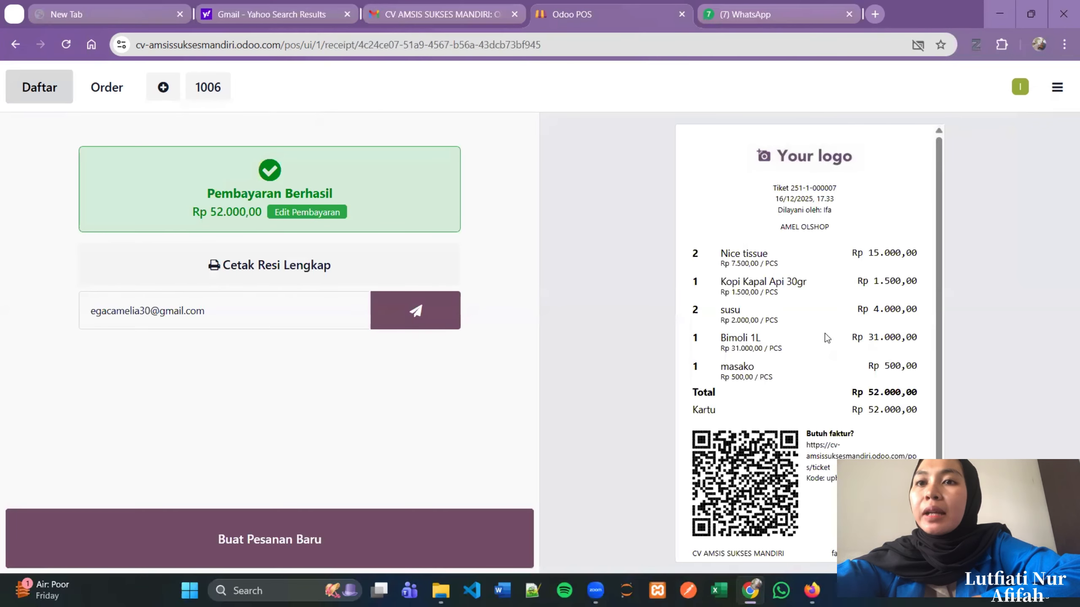
scroll(829, 323, "down", 1)
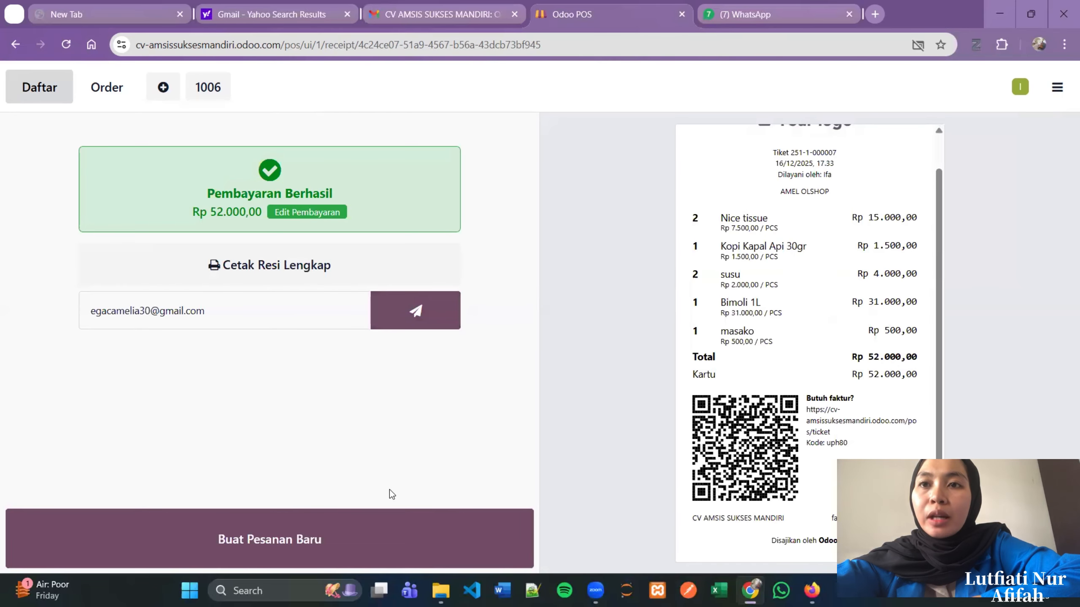
left_click(407, 320)
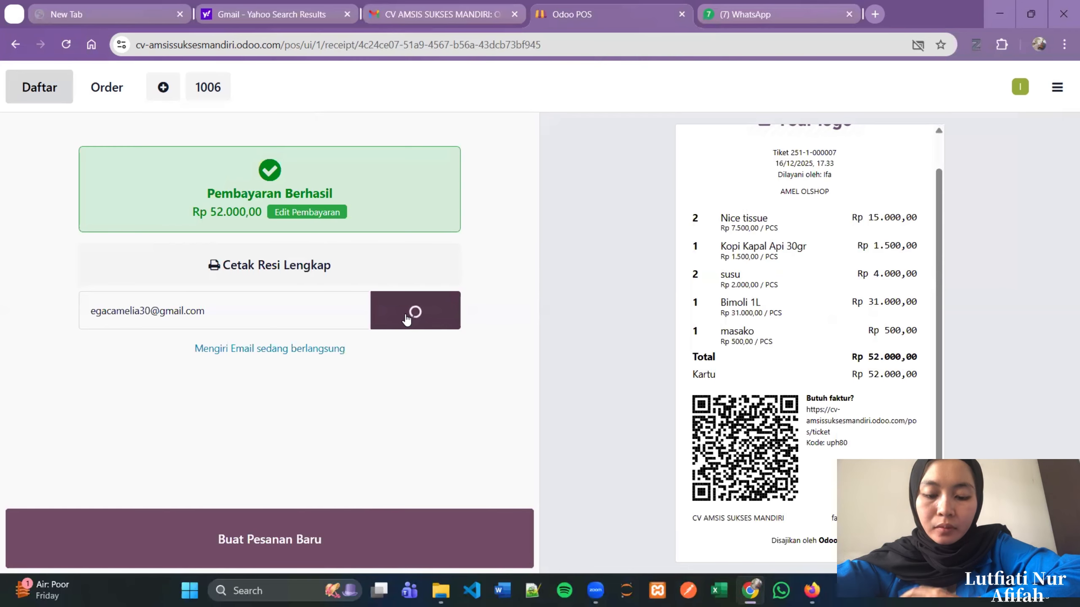
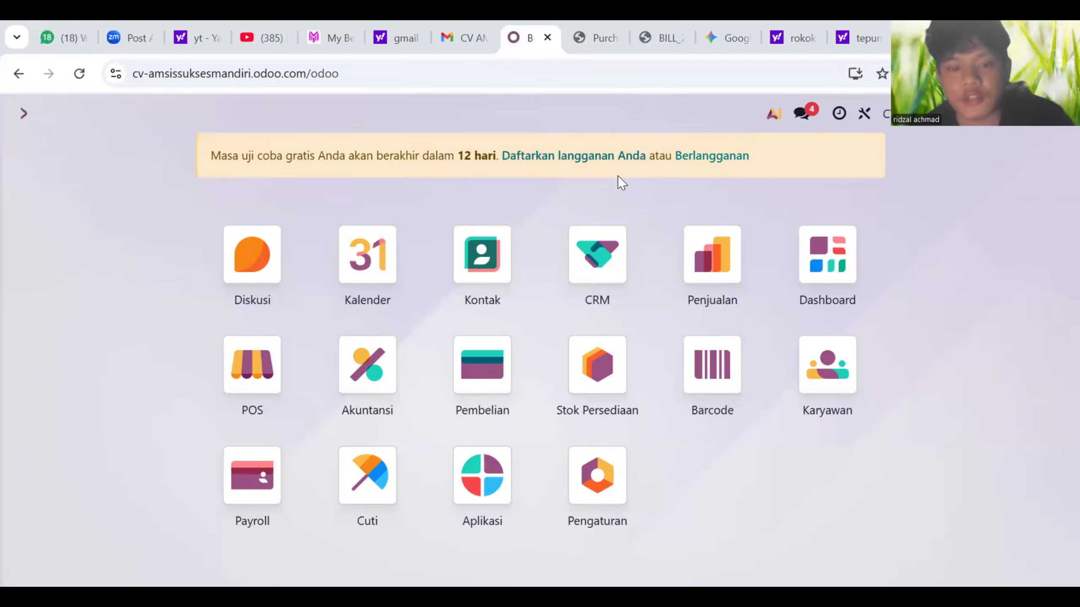
- Open Akuntansi, look through its top menus, and go to Pelanggan > Faktur
left_click(368, 357)
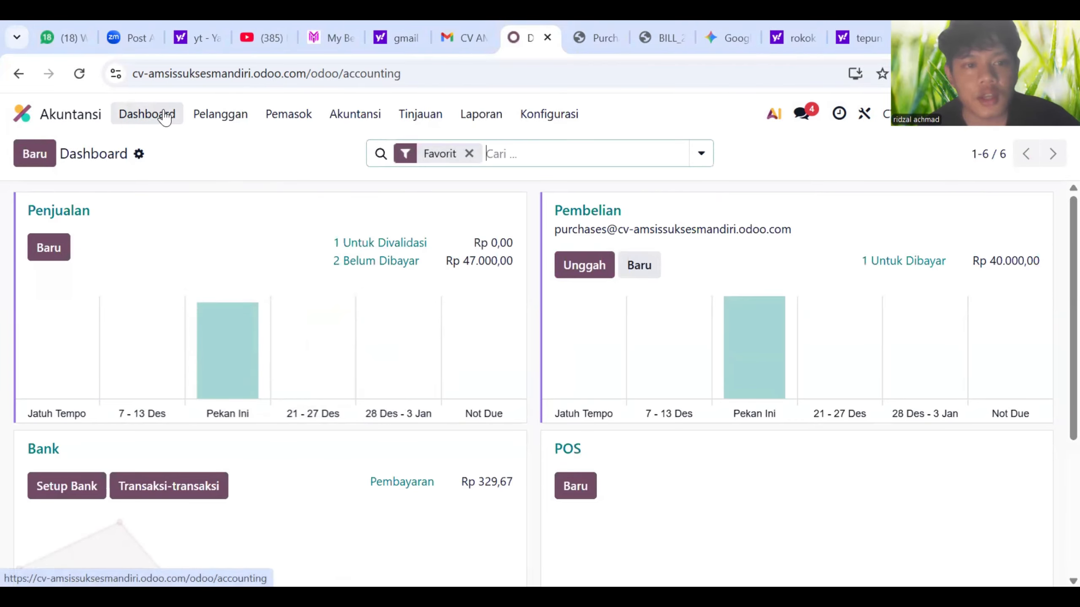
left_click(275, 117)
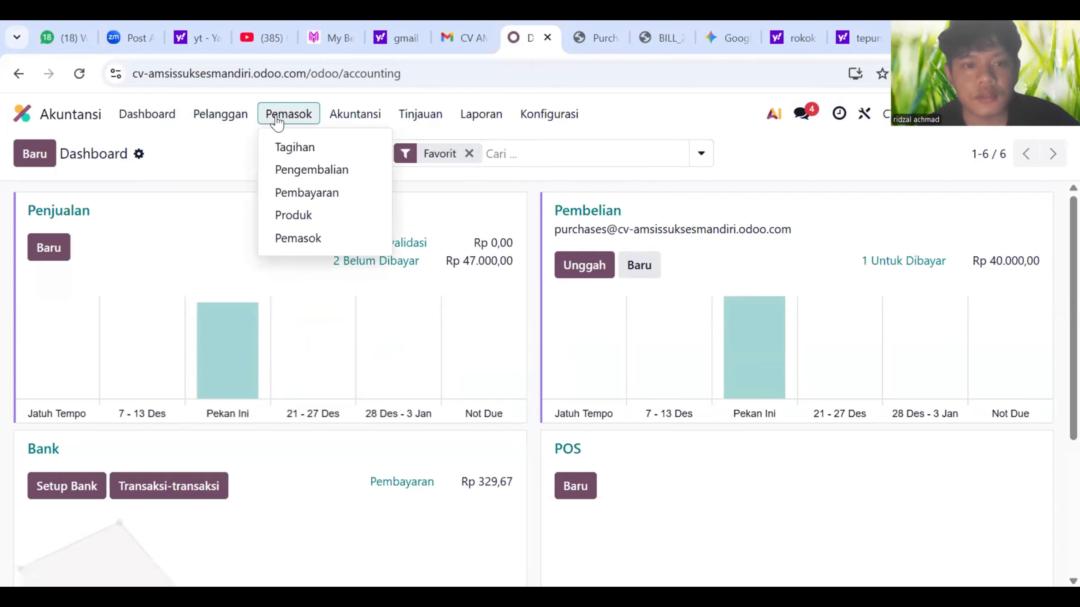
left_click(276, 118)
left_click(356, 126)
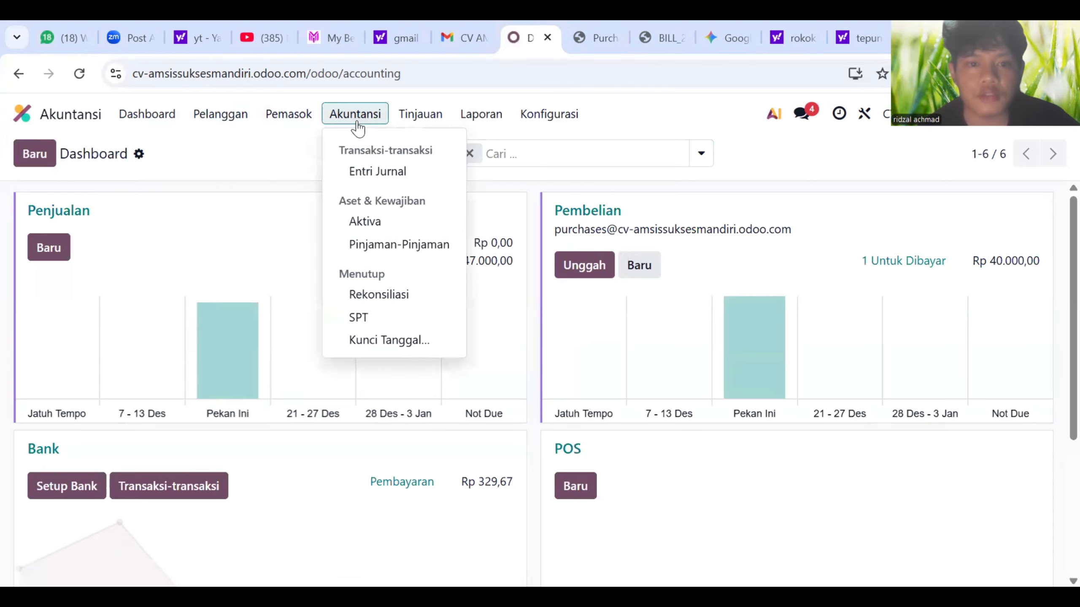
left_click(423, 123)
left_click(481, 128)
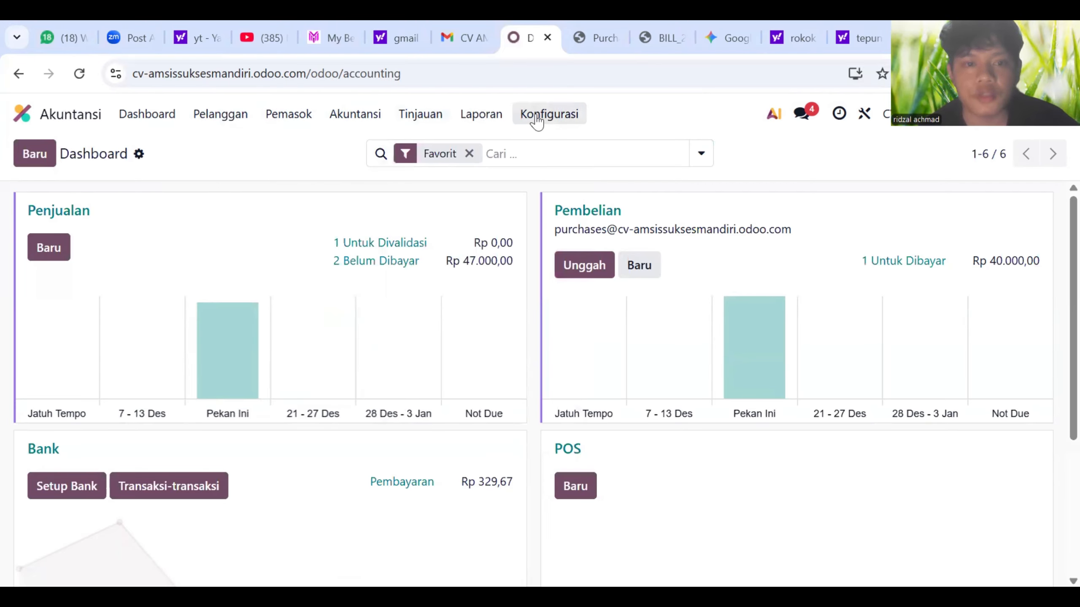
left_click(196, 123)
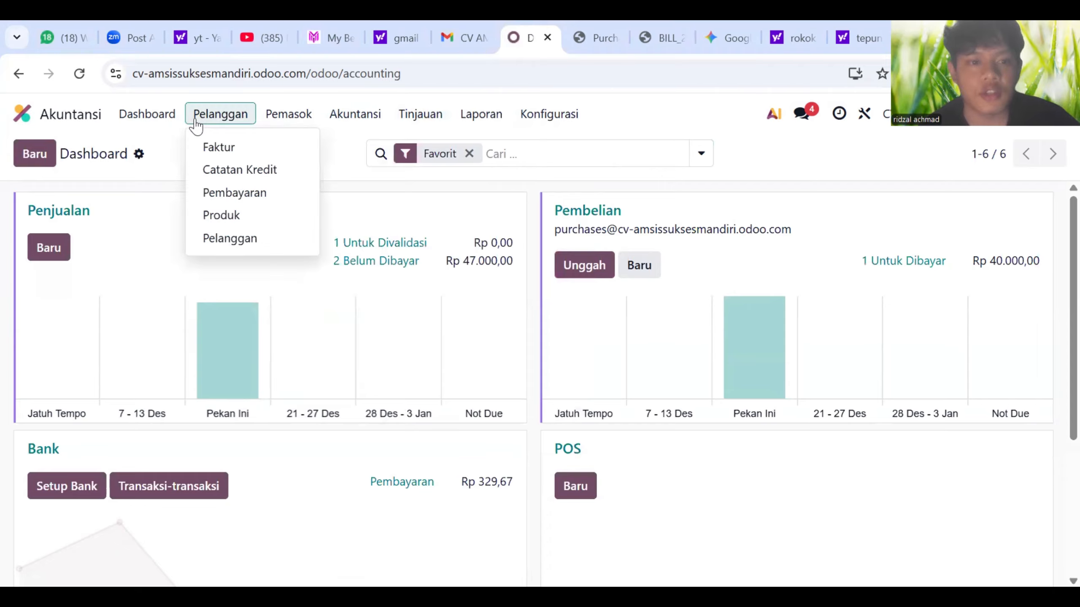
left_click(226, 150)
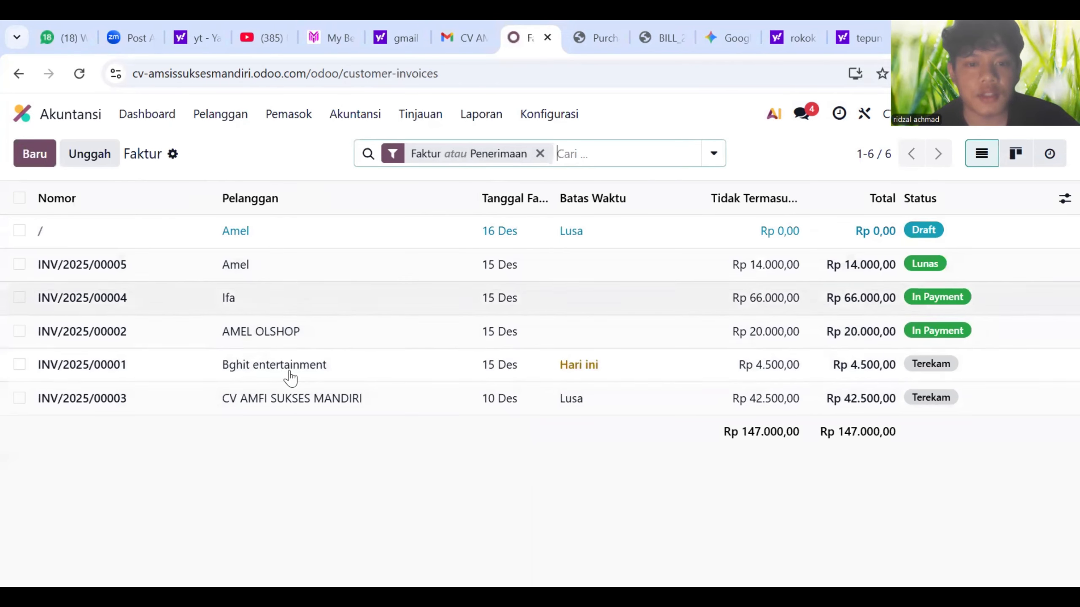
- Create a new customer invoice with Amel as the customer
left_click(50, 163)
left_click(179, 323)
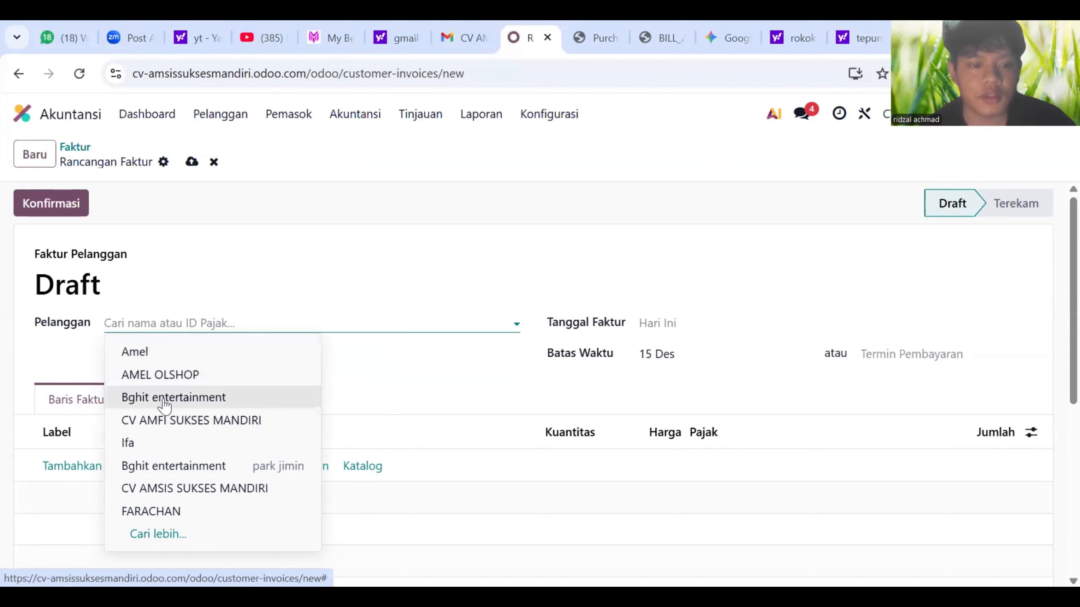
left_click(170, 352)
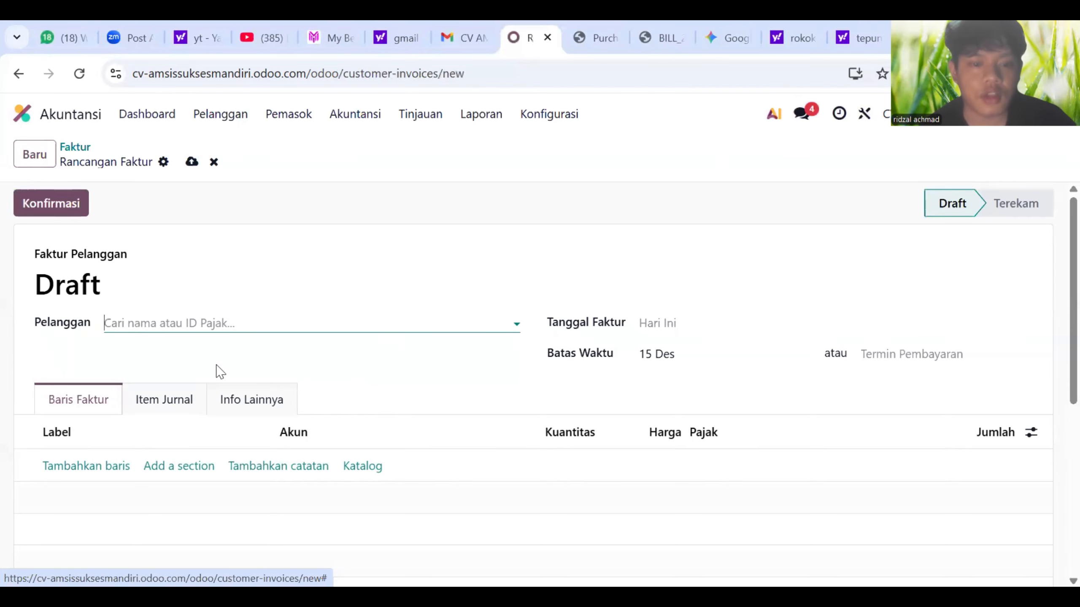
- Set the invoice date to 15 Des and the due date to 17 Des
left_click(644, 328)
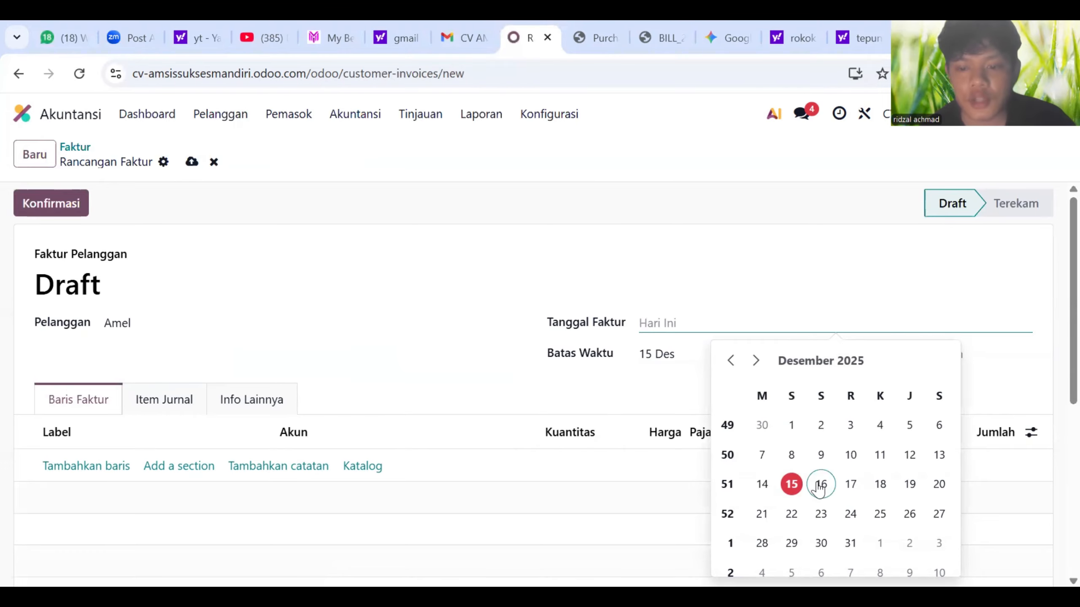
left_click(791, 485)
left_click(704, 361)
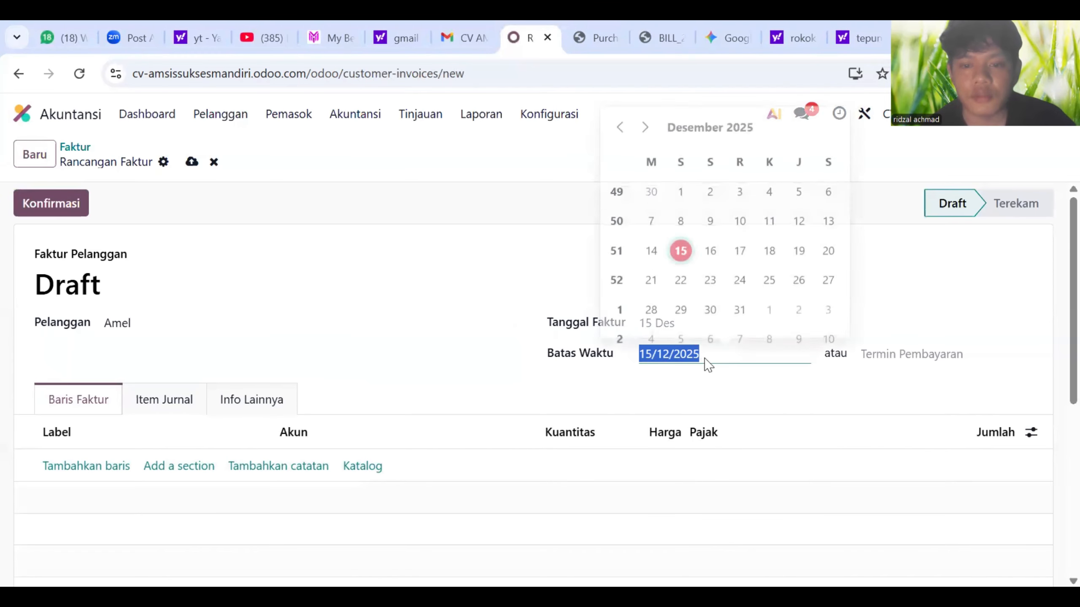
left_click(739, 255)
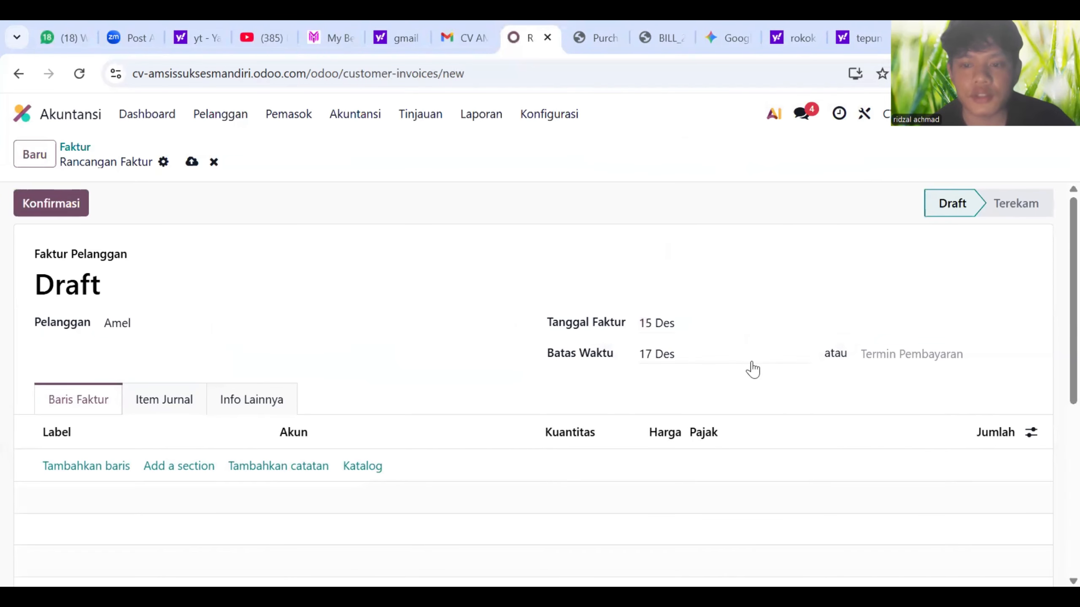
- Add Gulaku 1KG and Beras Fortune to the invoice from the catalog
left_click(365, 470)
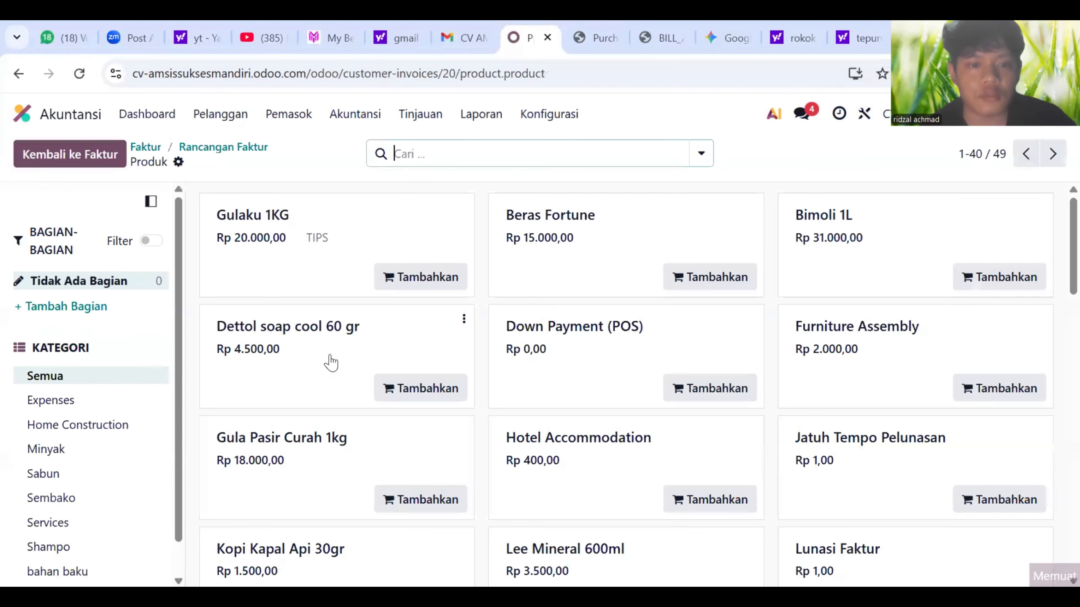
left_click(416, 281)
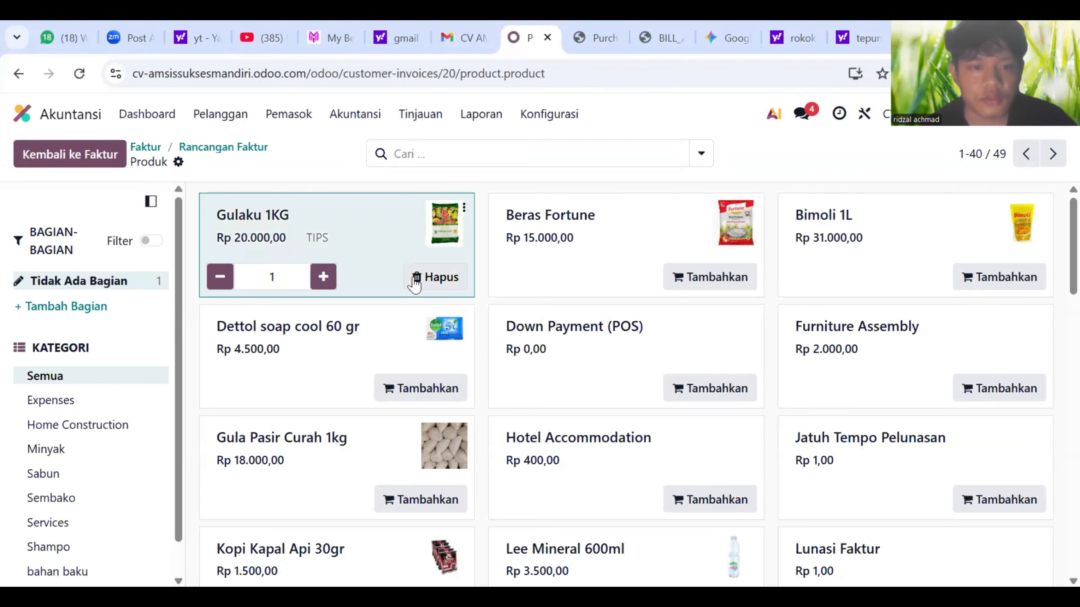
left_click(685, 281)
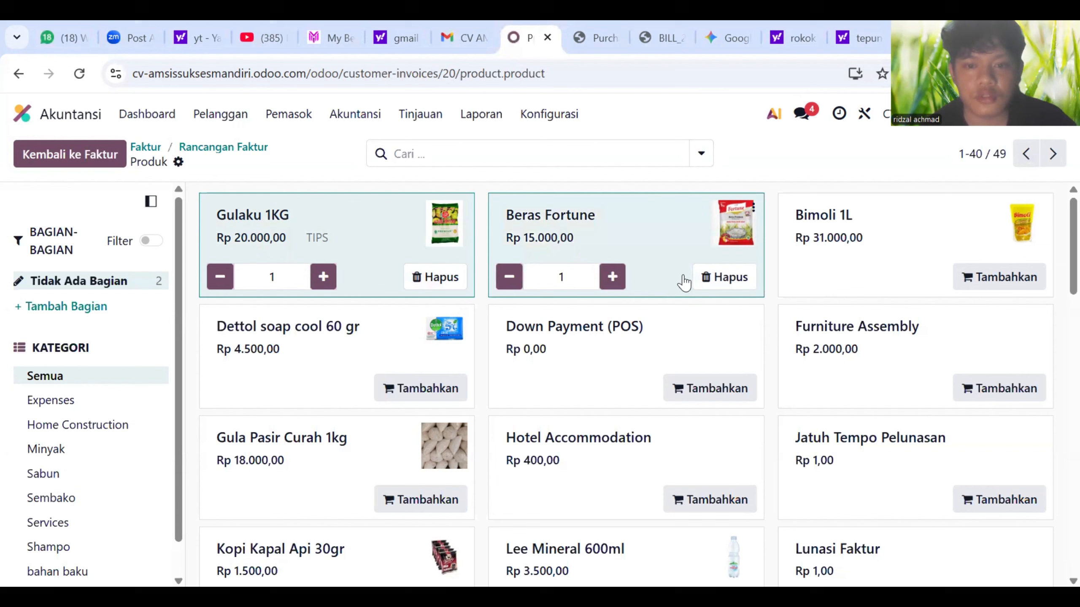
left_click(66, 142)
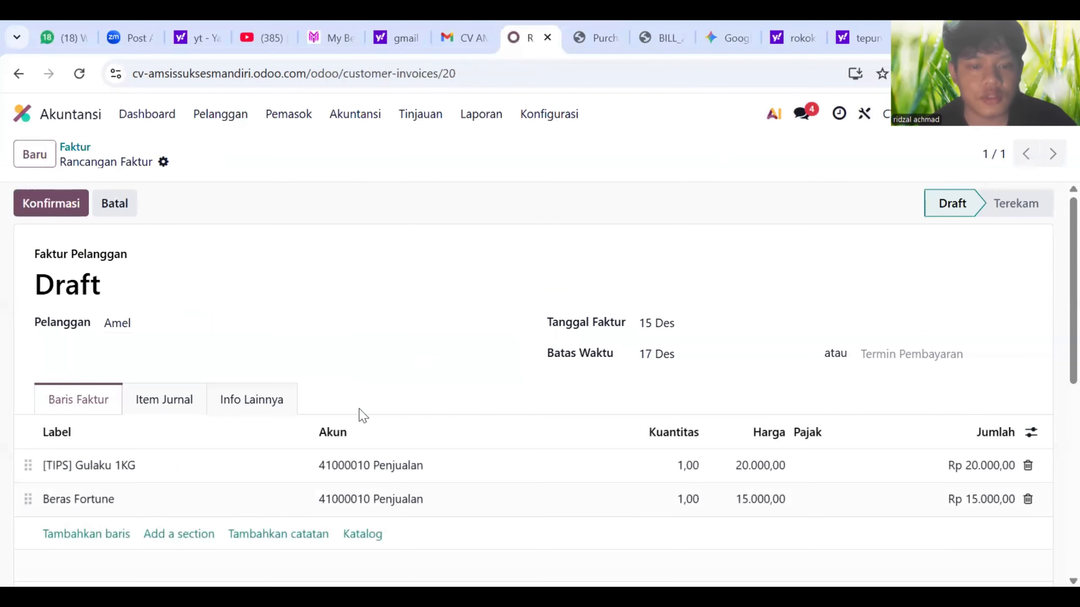
- Review the lines and confirm the invoice as INV/2025/00006
scroll(398, 470, "down", 2)
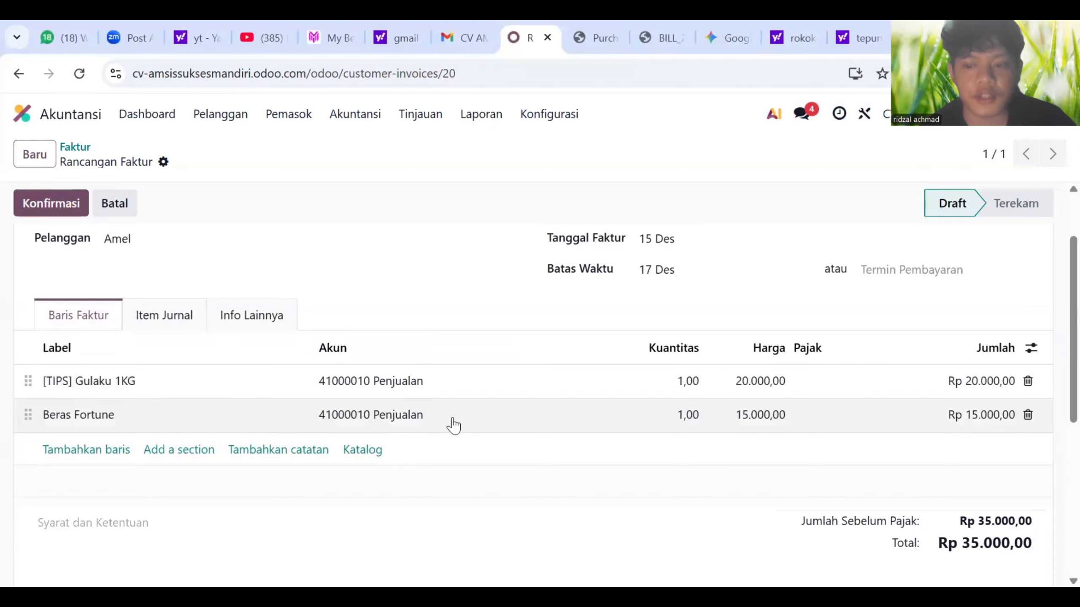
scroll(313, 434, "up", 2)
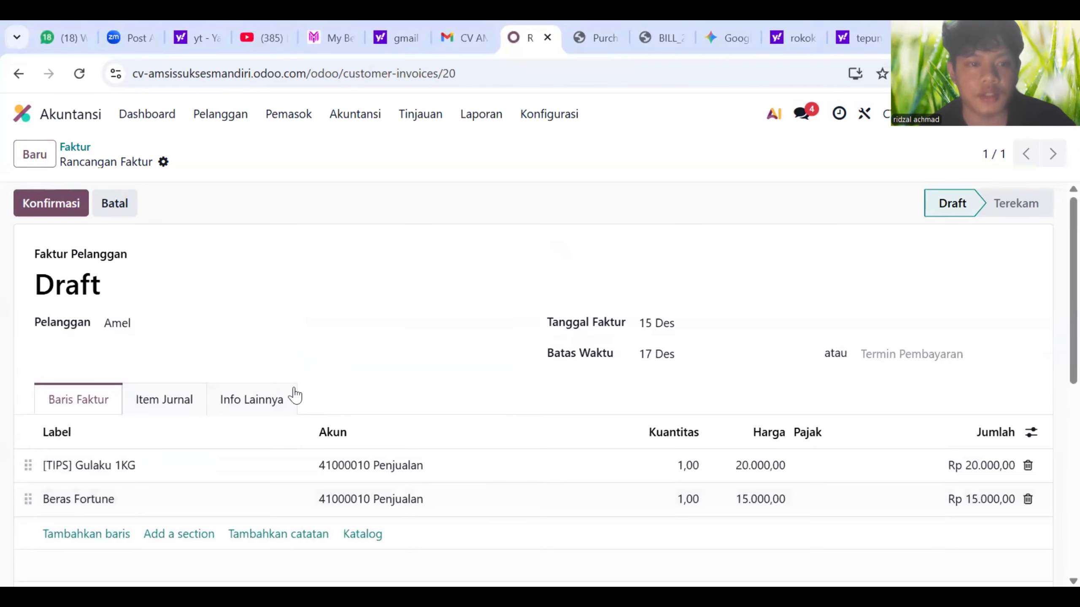
left_click(70, 215)
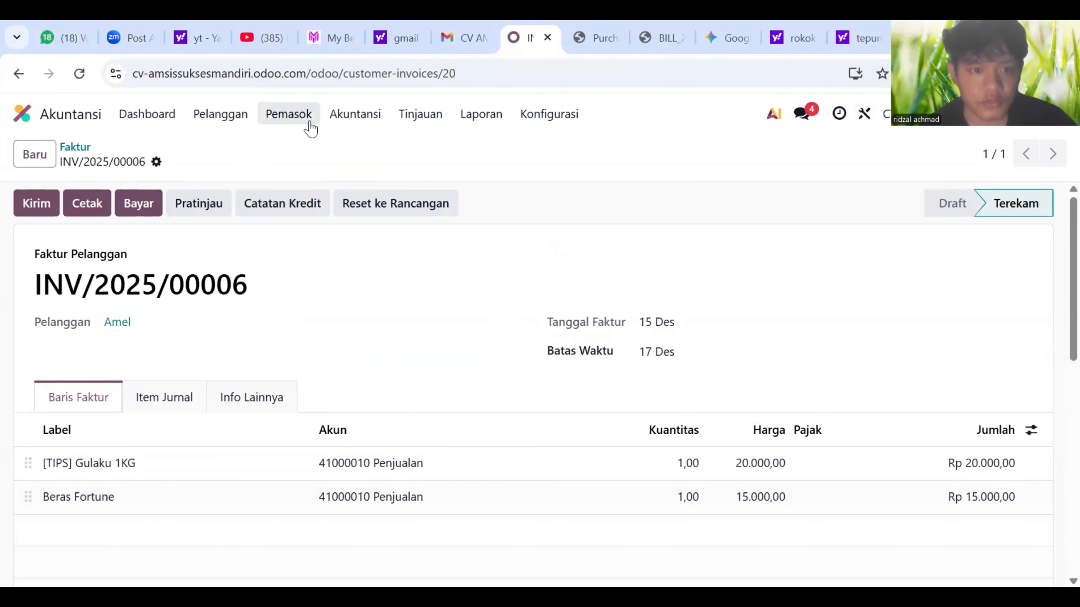
- Reopen invoice INV/2025/00006 from the customer invoices list
left_click(227, 120)
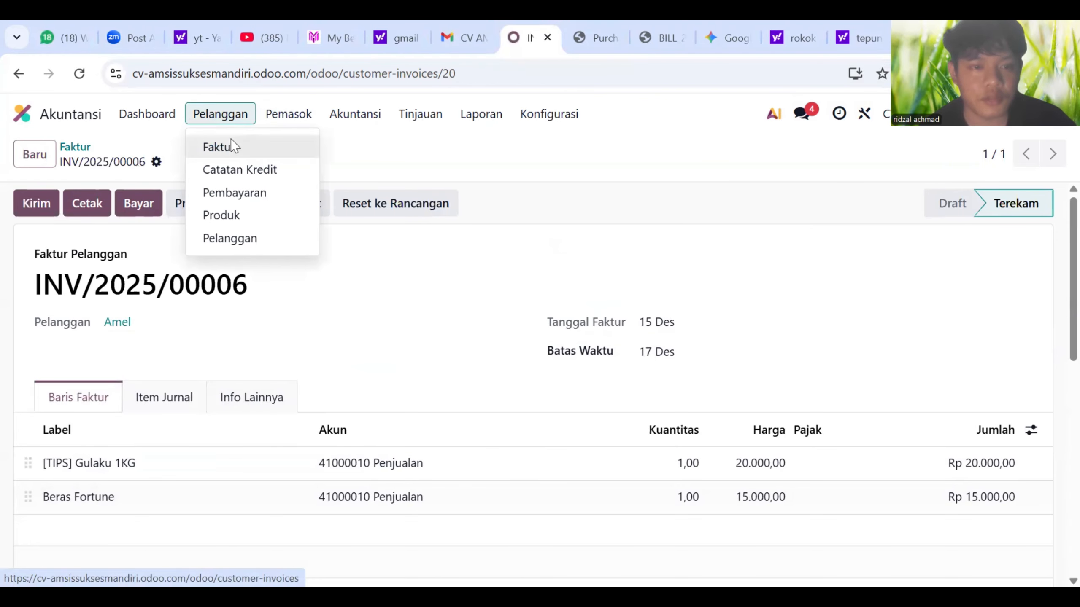
left_click(231, 147)
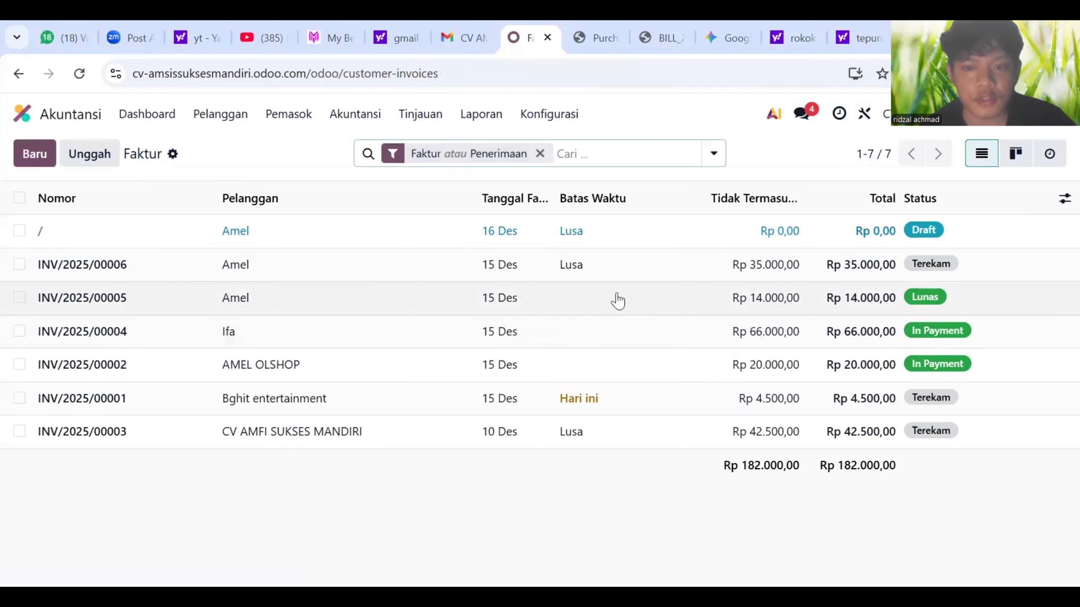
left_click(759, 276)
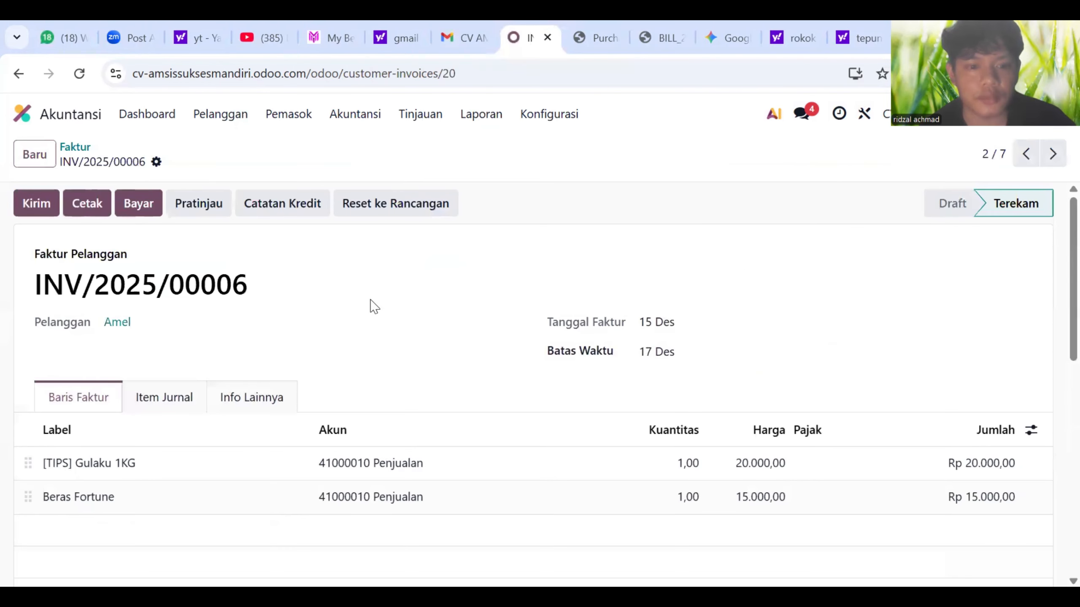
scroll(374, 298, "down", 2)
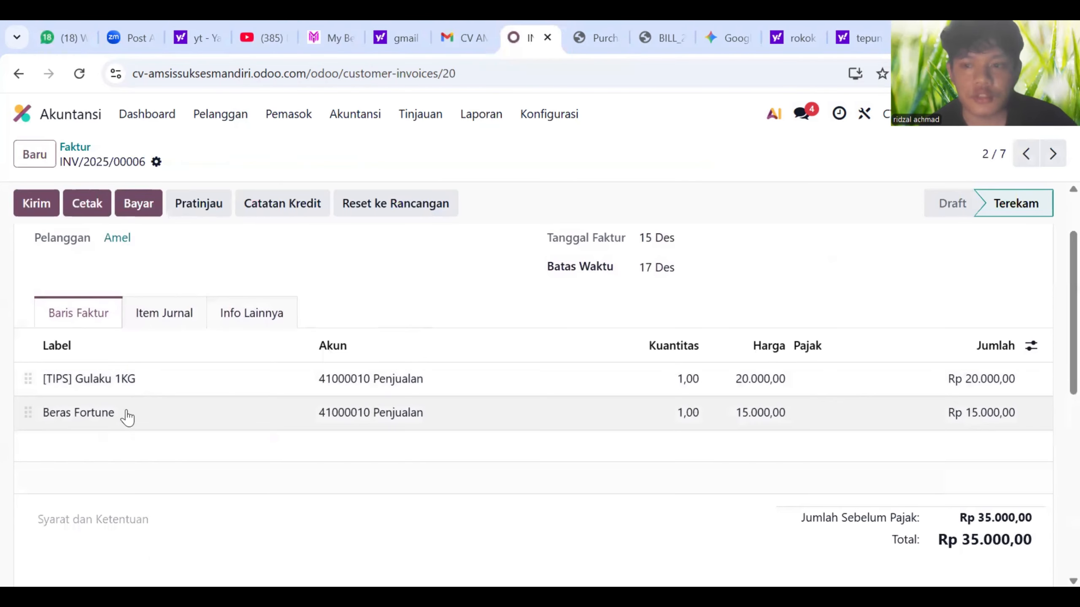
- Discard the e-mail draft and print the invoice as INV_2025_00006.pdf
left_click(37, 208)
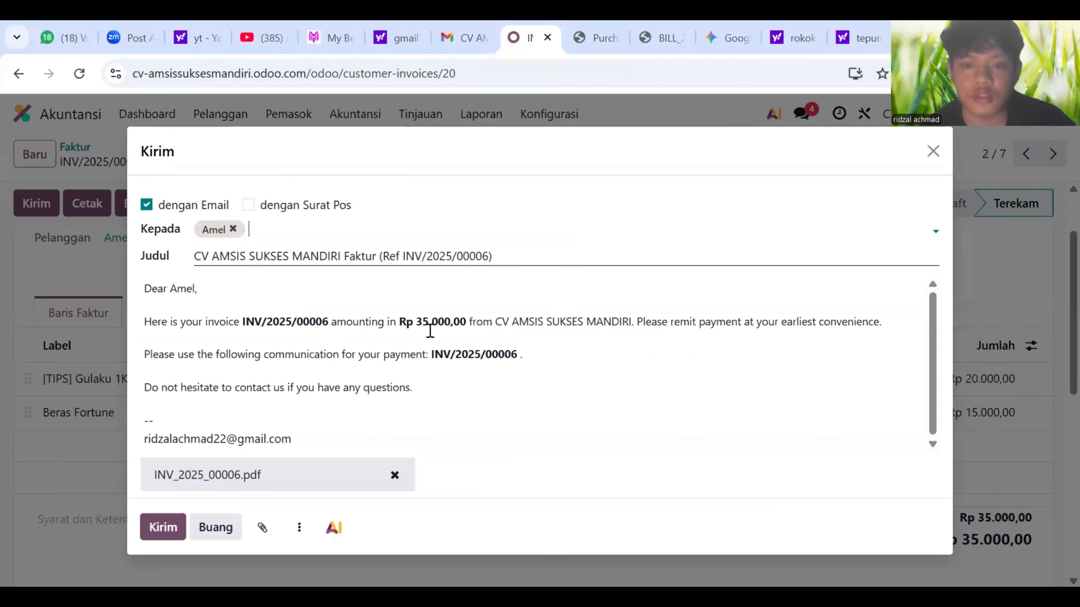
left_click(217, 527)
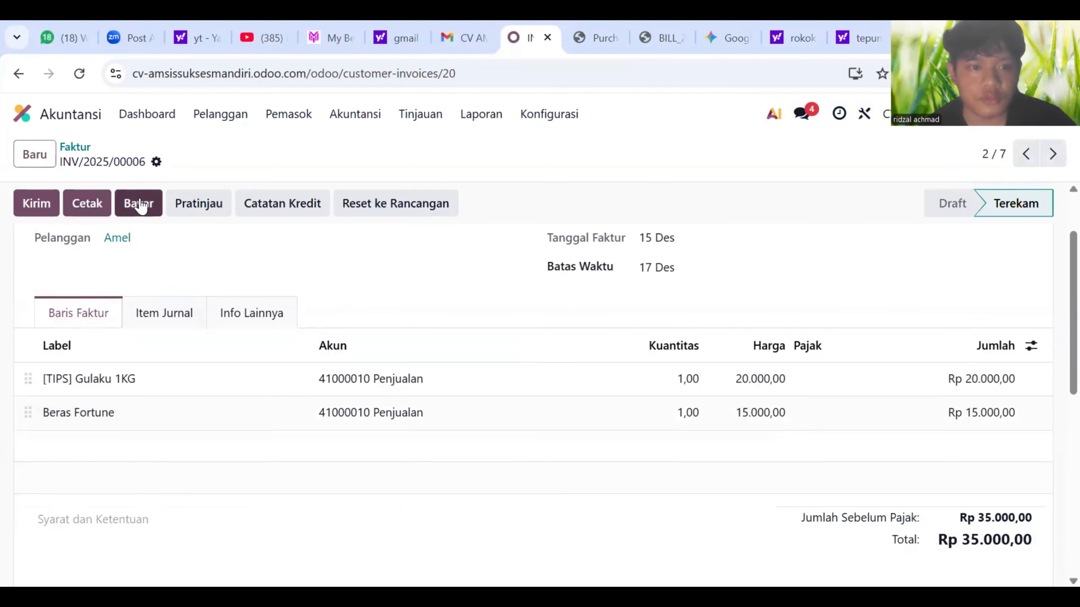
left_click(96, 217)
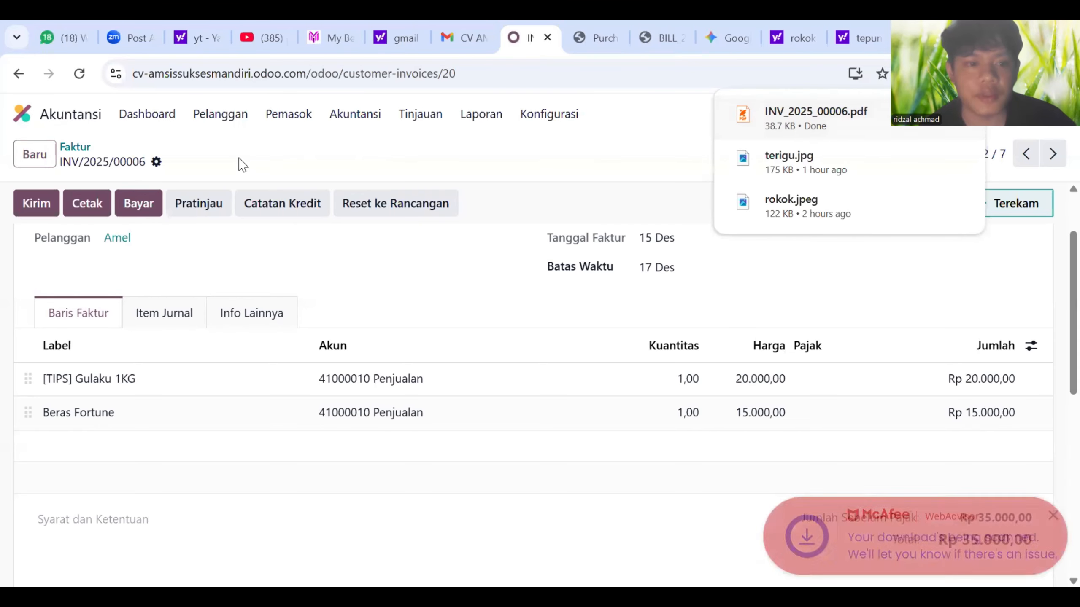
- Browse the customer payments and credit notes lists, then return to customer invoices
left_click(206, 117)
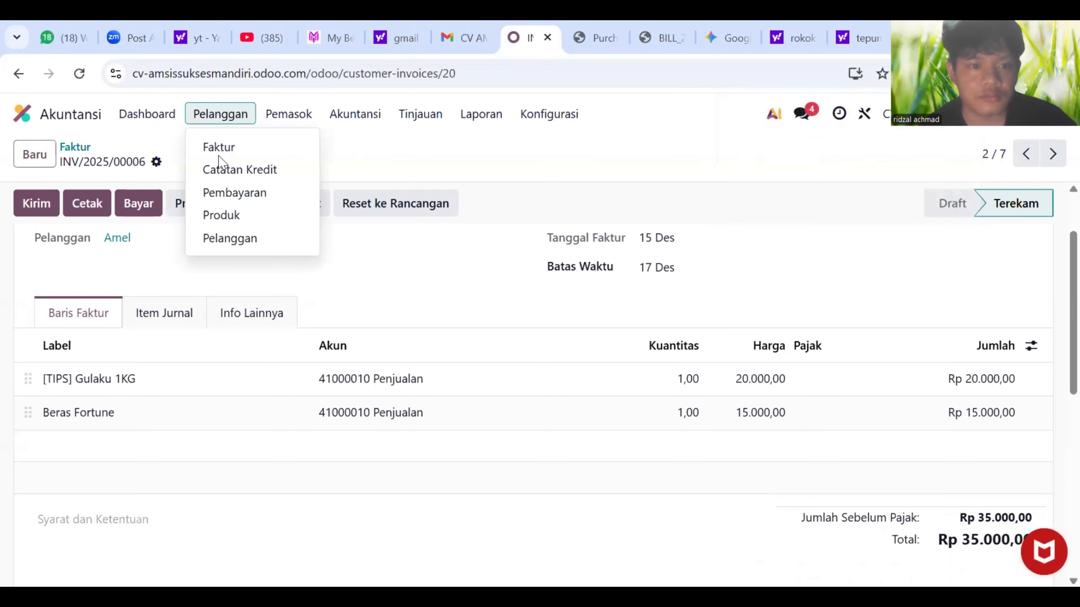
left_click(234, 194)
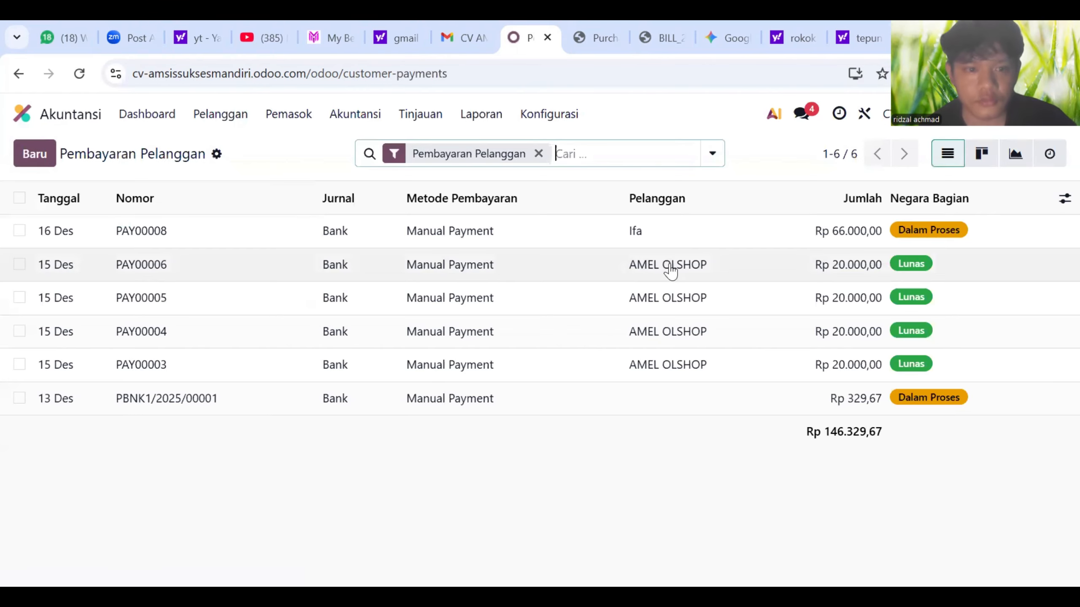
left_click(166, 115)
left_click(219, 121)
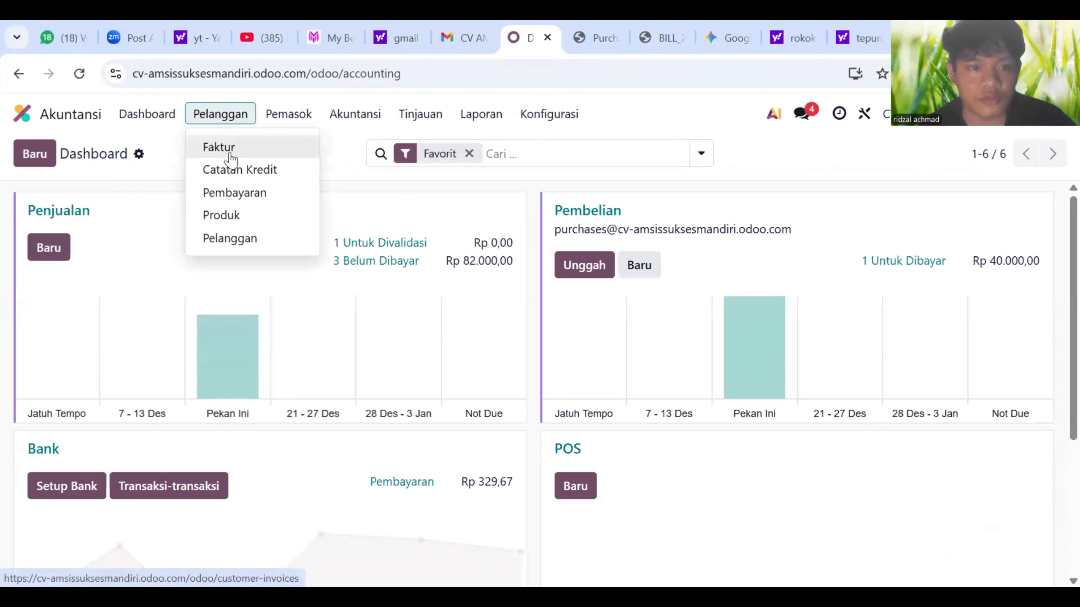
left_click(231, 170)
left_click(226, 114)
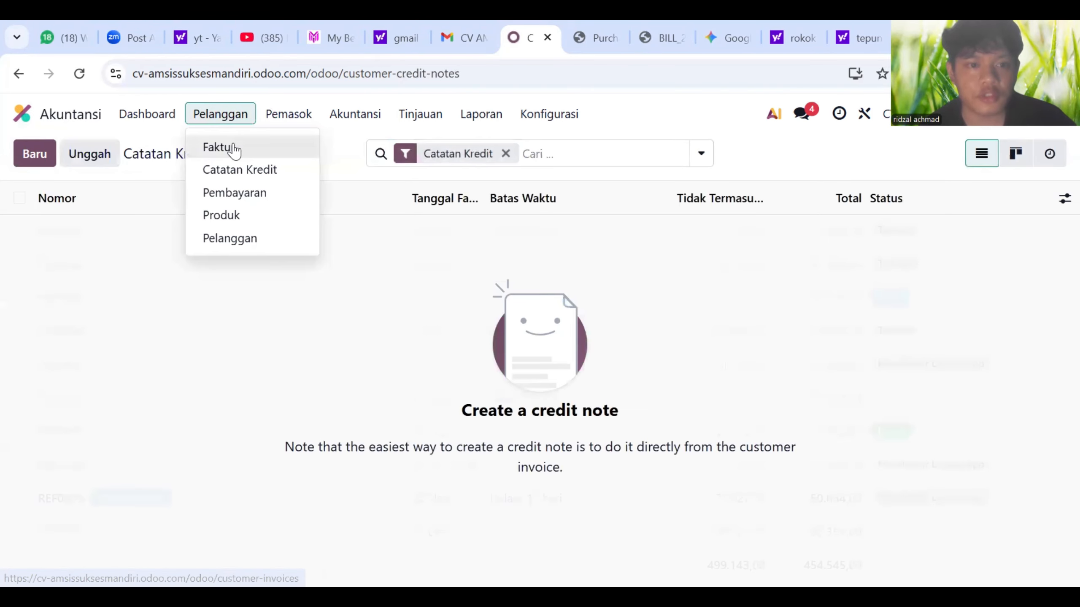
left_click(225, 147)
- Register a Rp 35.000,00 payment for invoice INV/2025/00006
left_click(555, 267)
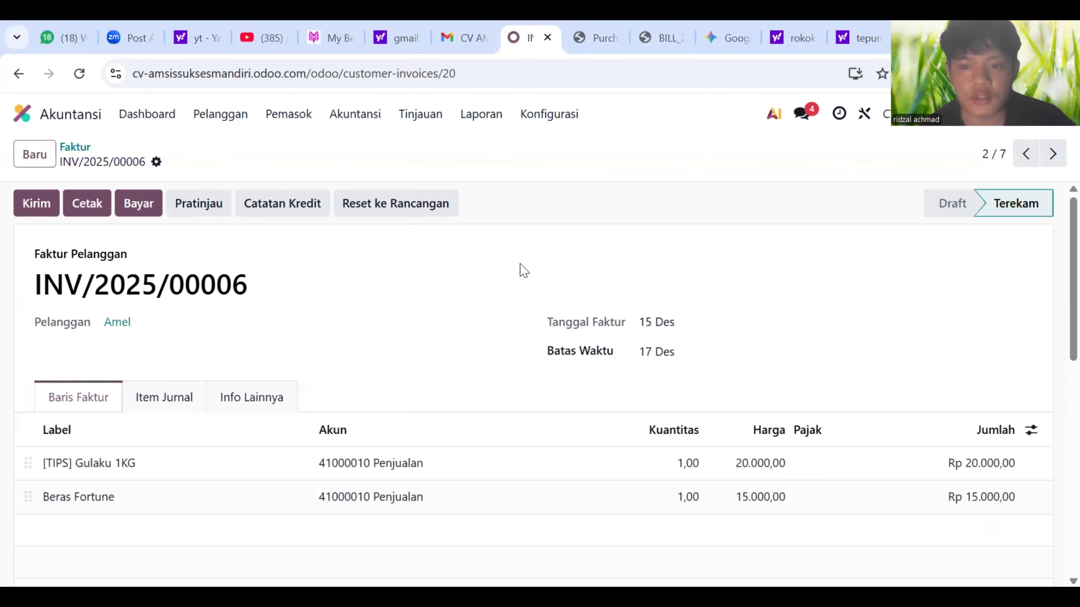
left_click(143, 206)
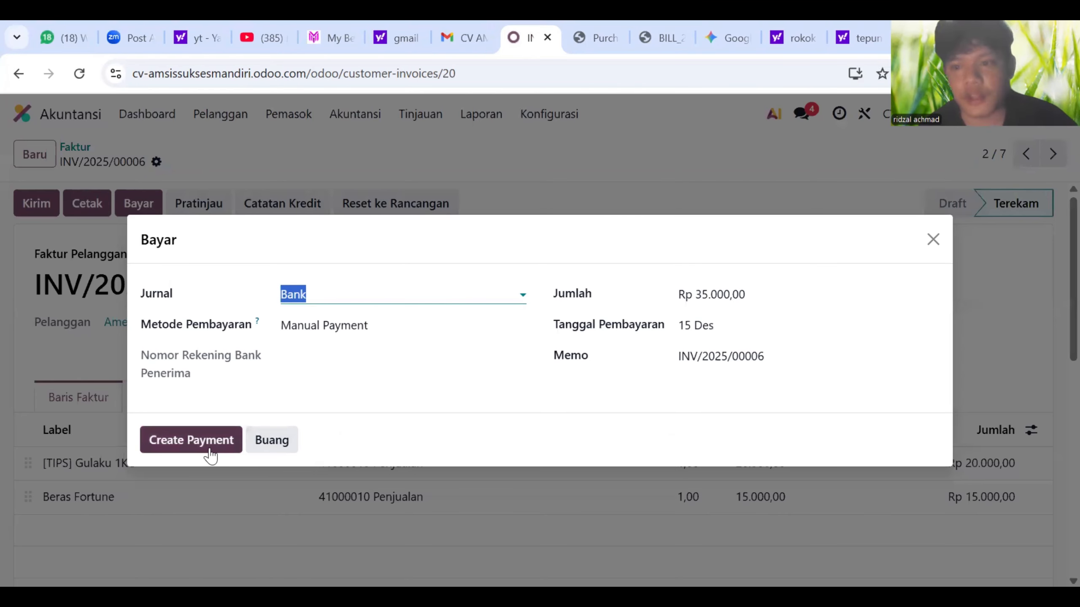
left_click(192, 440)
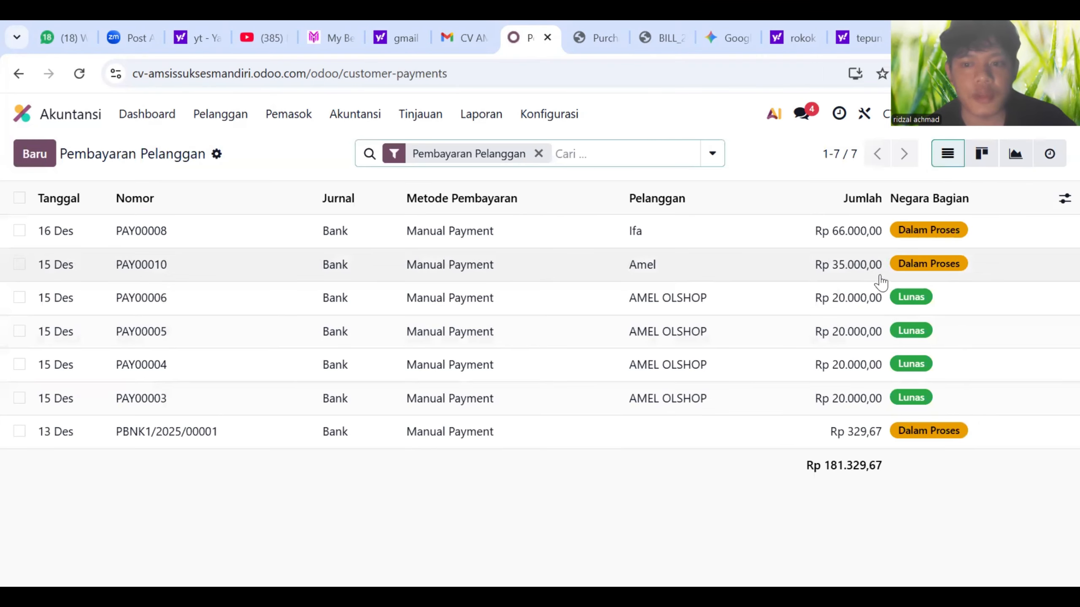
- Validate payment PAY00010 so it shows as Lunas
left_click(907, 274)
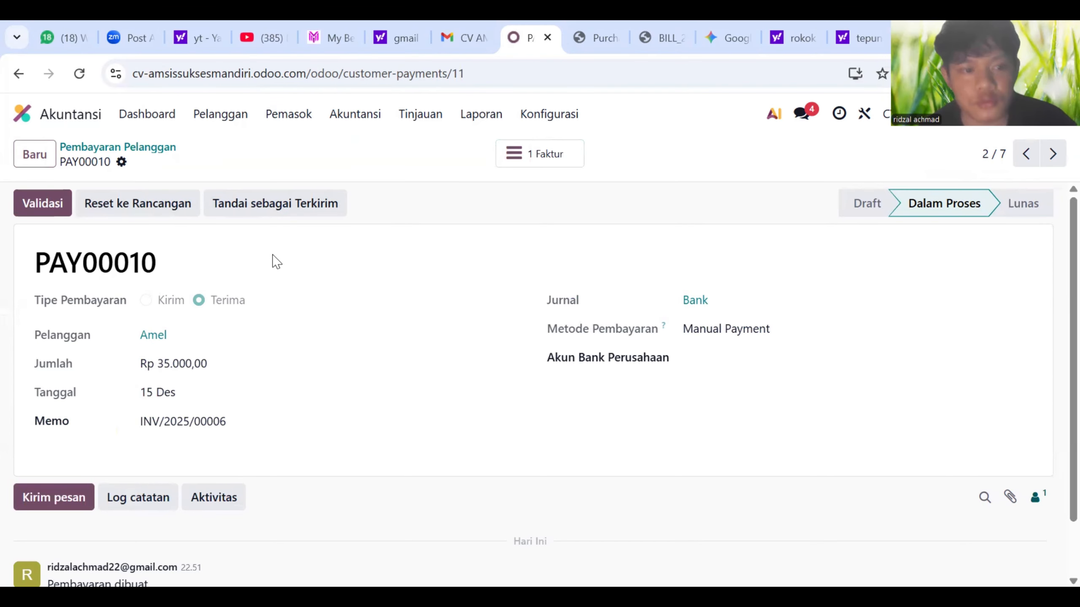
left_click(57, 206)
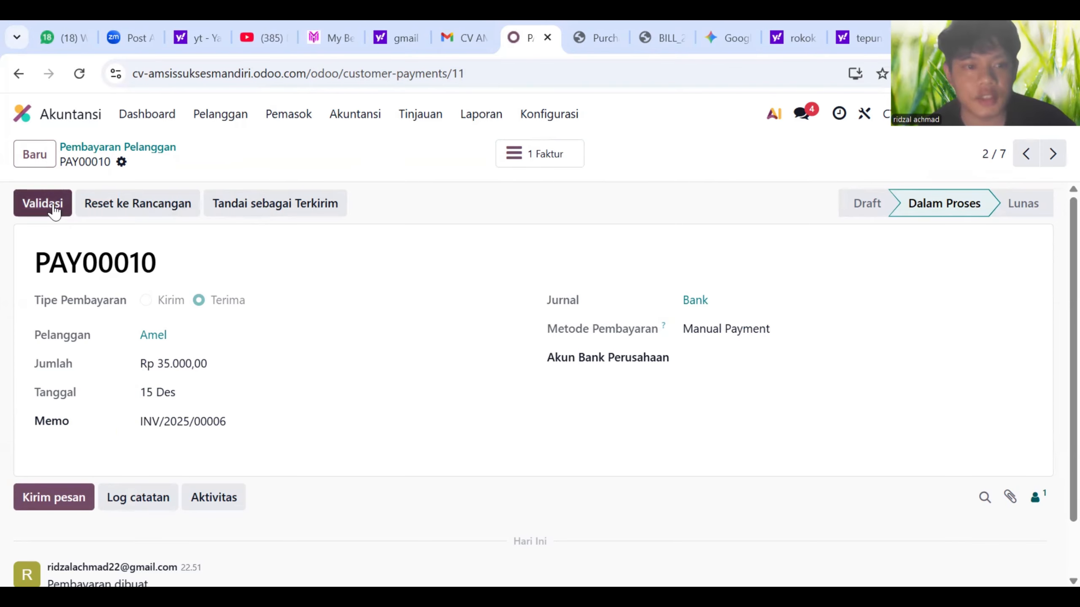
left_click(248, 115)
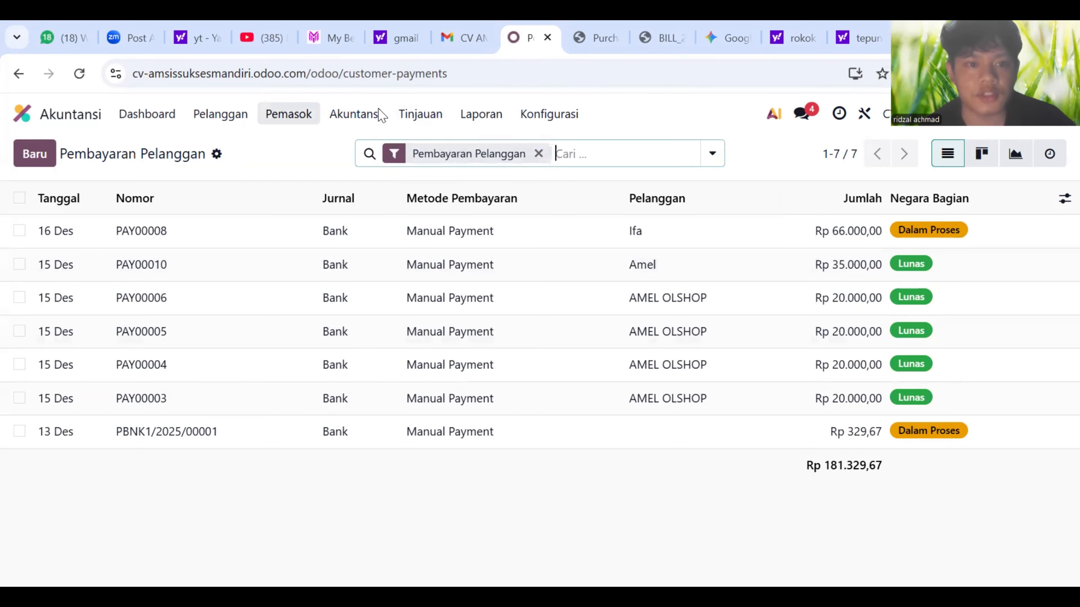
- Create a new vendor bill for supplier PT SUKSES MANDIRI CILACAP
left_click(314, 147)
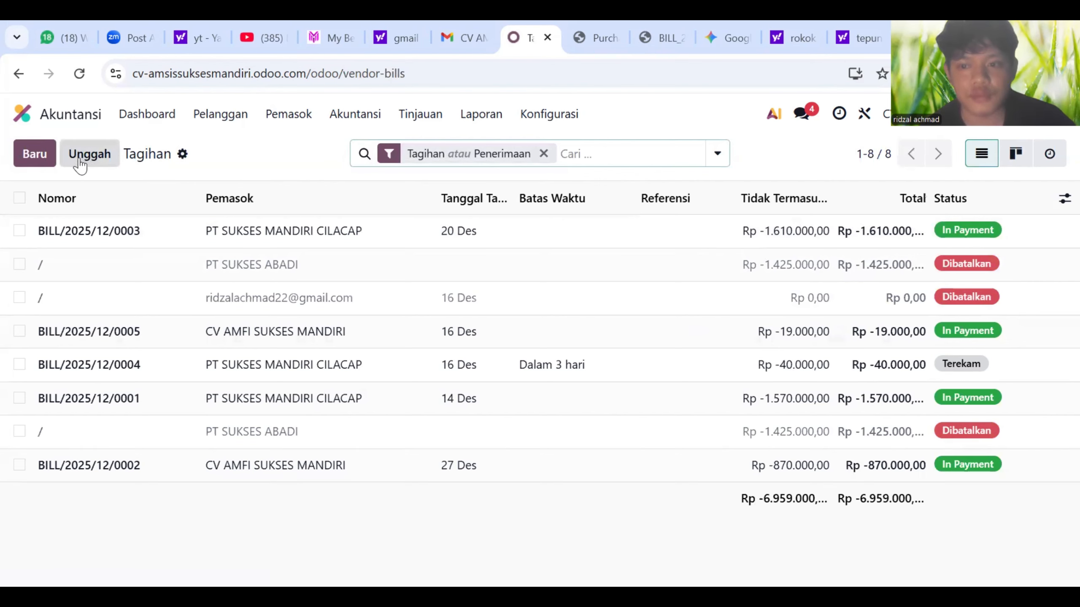
left_click(46, 154)
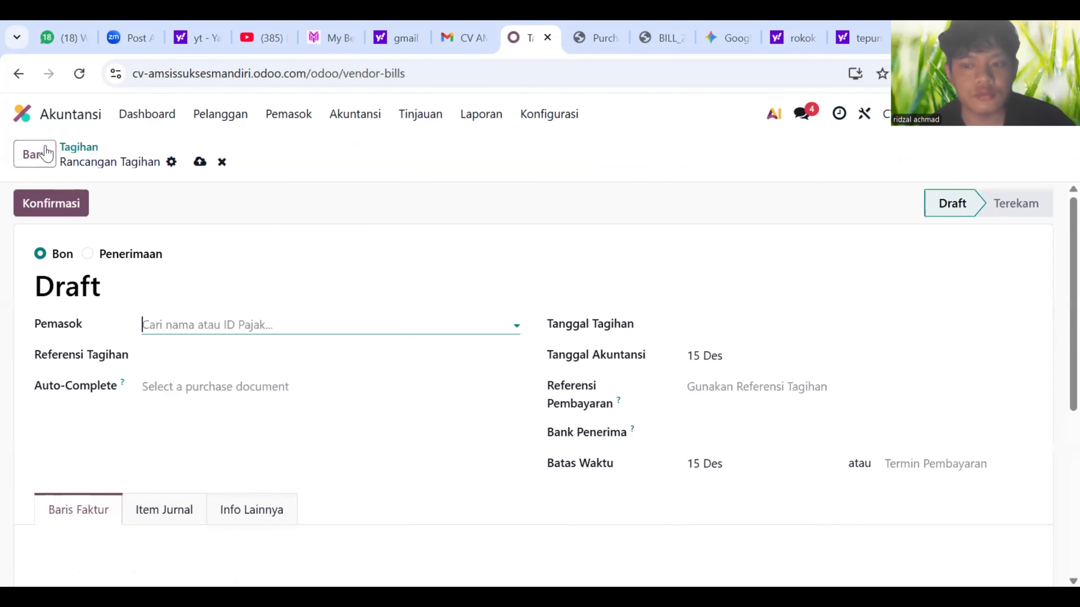
left_click(317, 324)
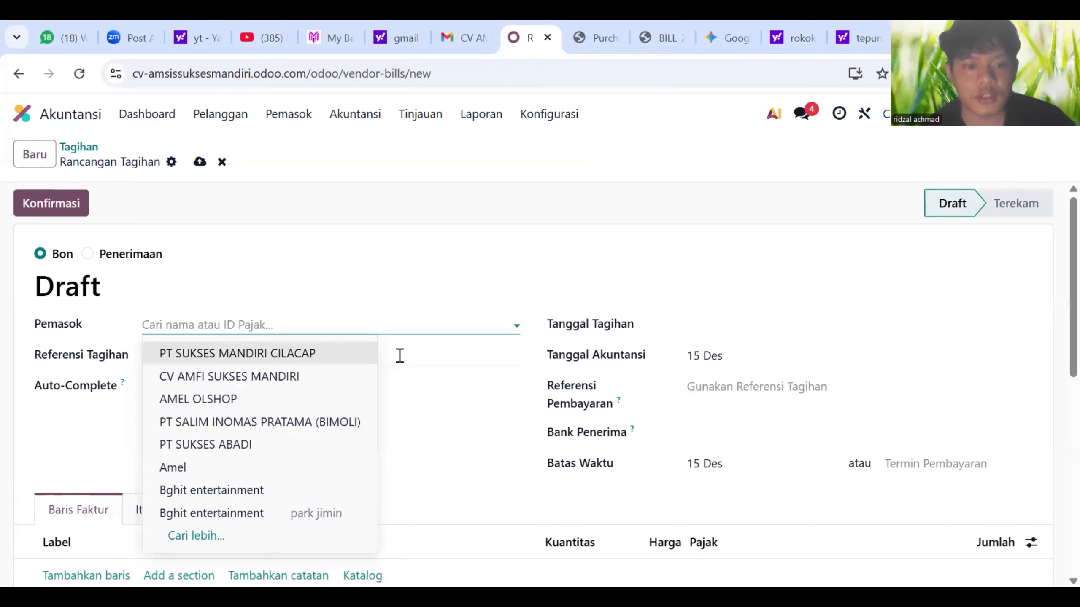
left_click(294, 354)
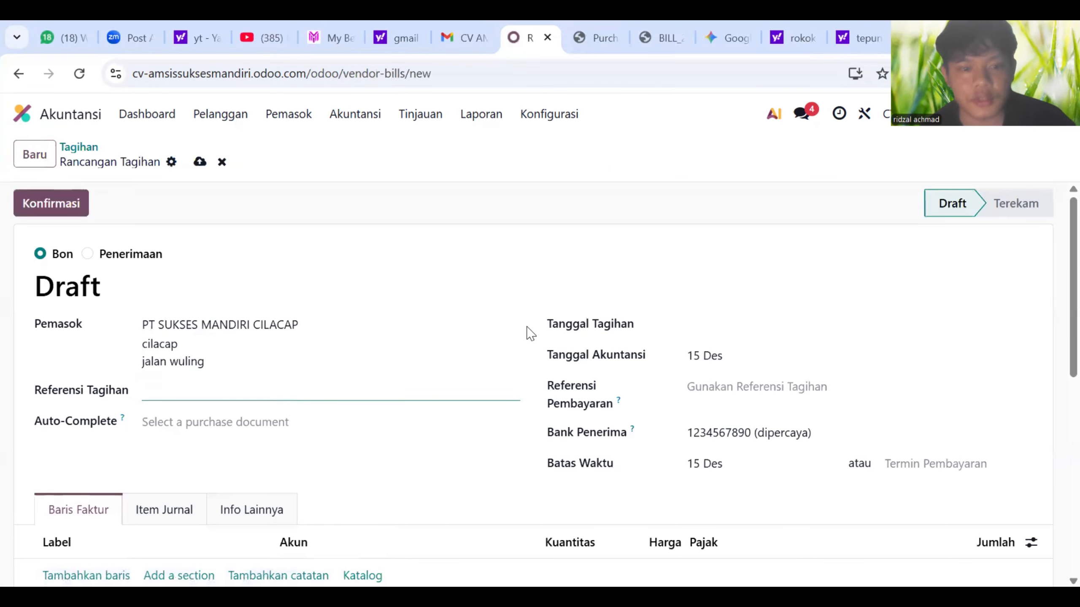
scroll(632, 342, "down", 2)
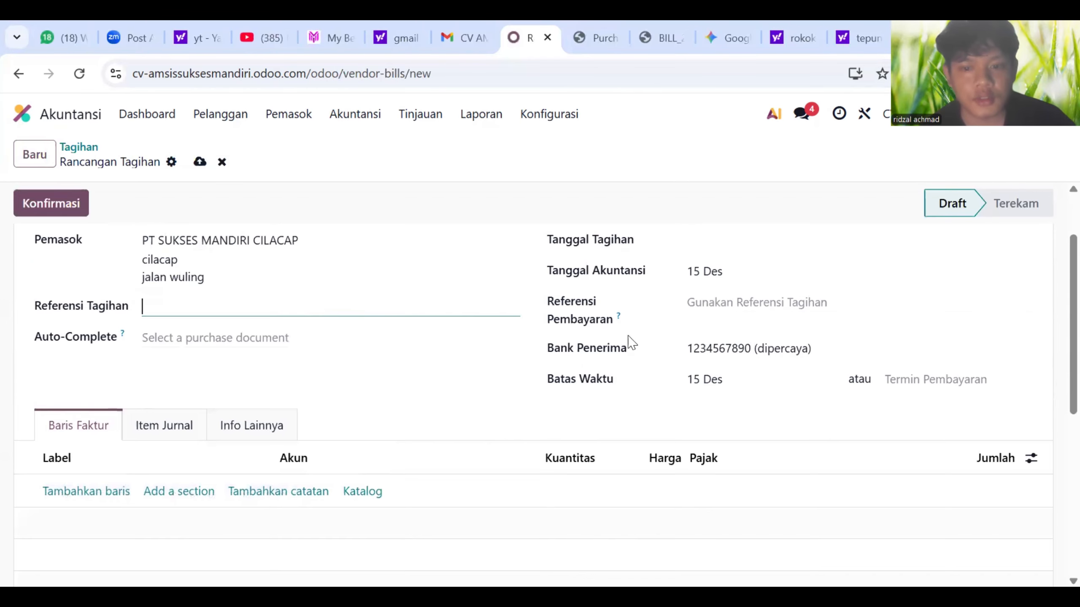
- Set bill date 16 Des and due date 18 Des, keeping the supplier's bank account
left_click(701, 253)
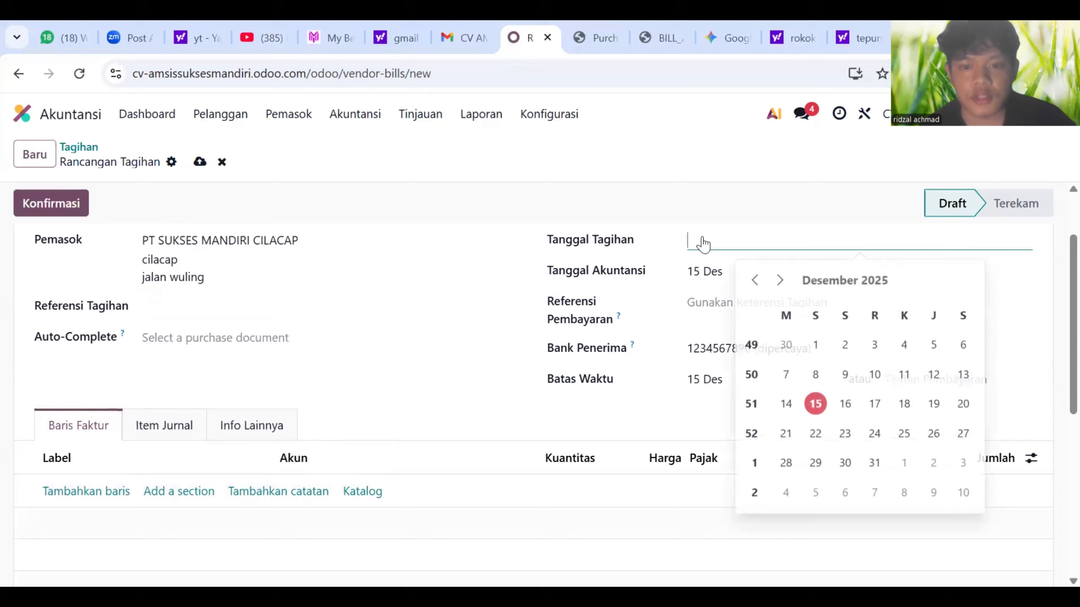
left_click(845, 401)
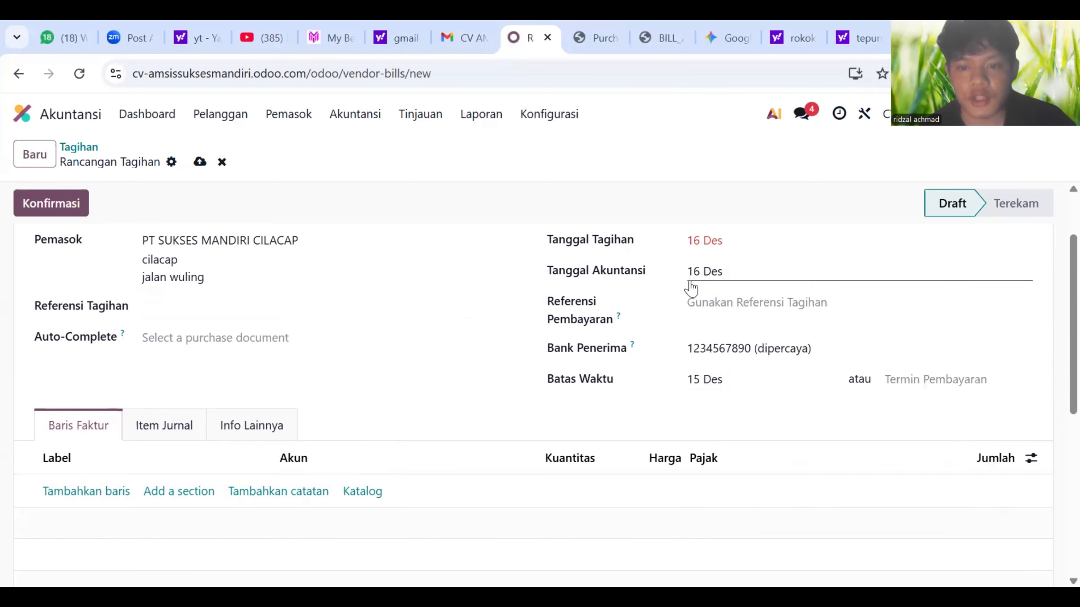
left_click(758, 351)
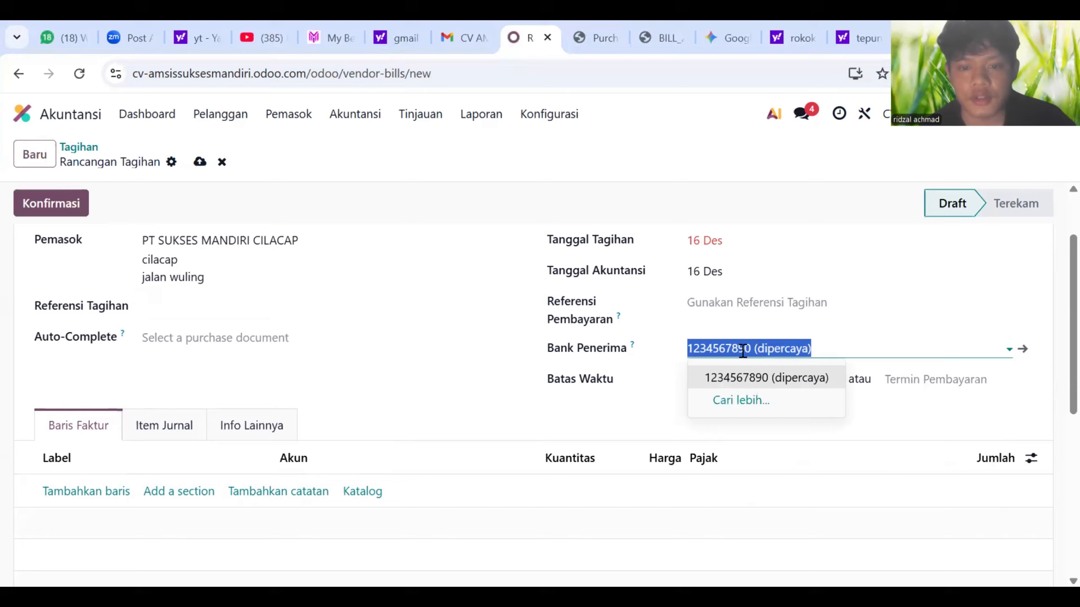
left_click(752, 377)
left_click(726, 385)
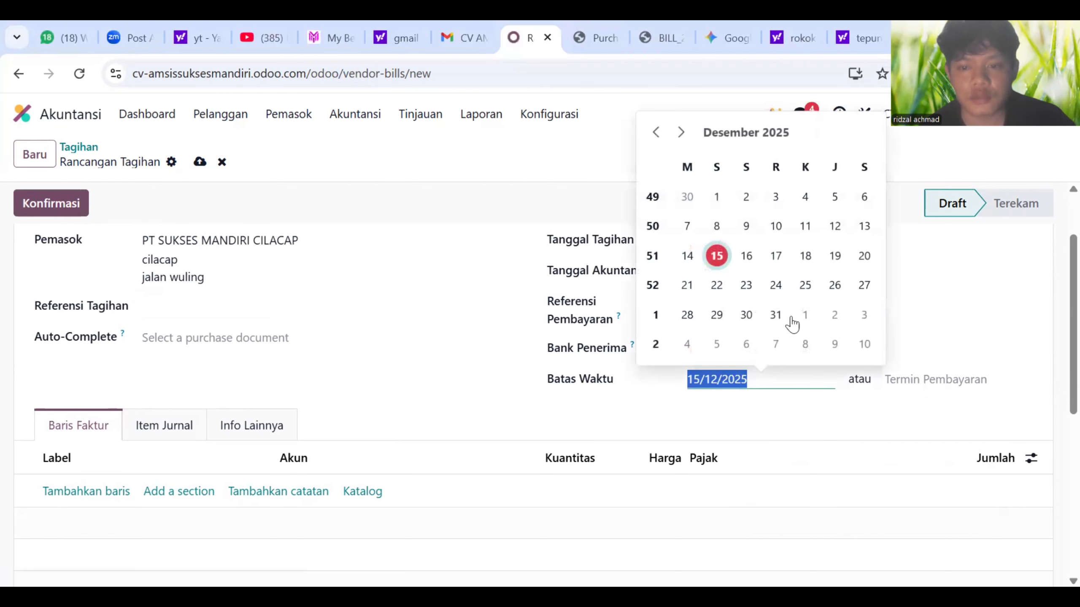
left_click(802, 282)
scroll(616, 454, "down", 2)
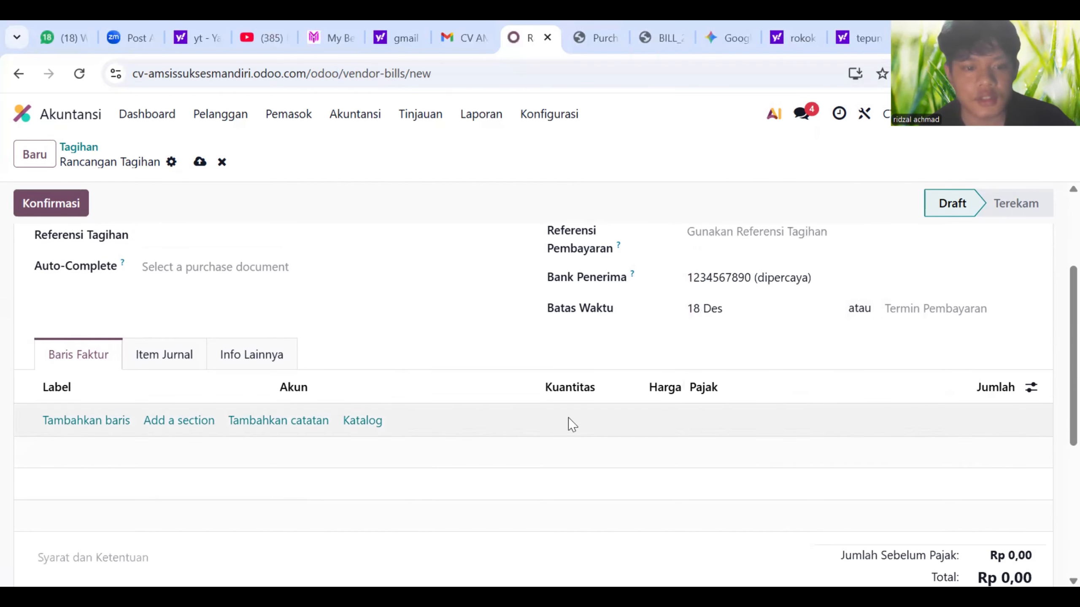
left_click(363, 407)
- Add one Beras Fortune from the catalog to the bill
left_click(419, 278)
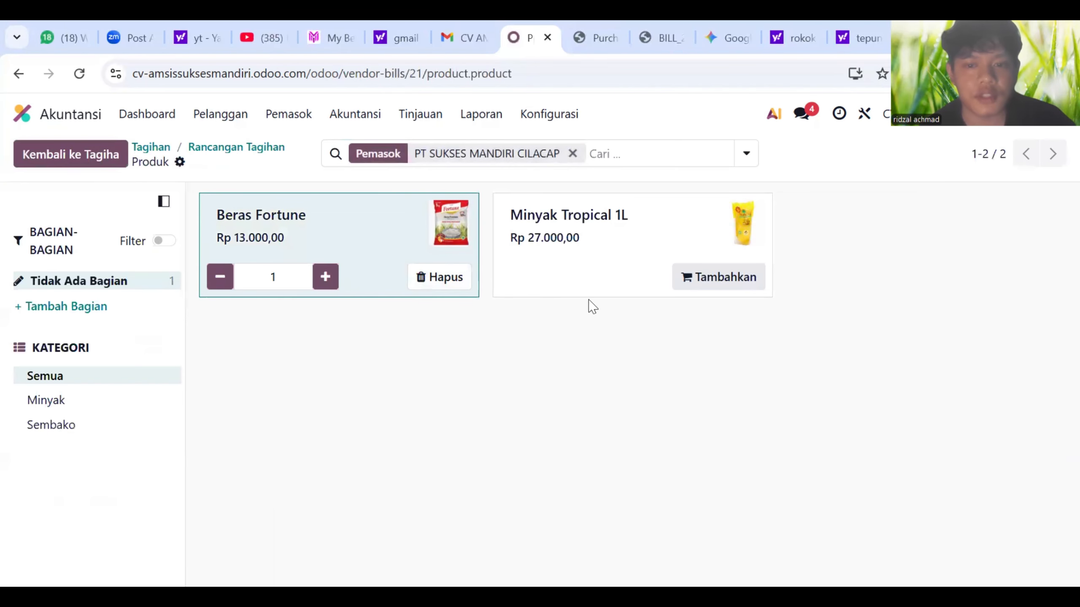
left_click(714, 277)
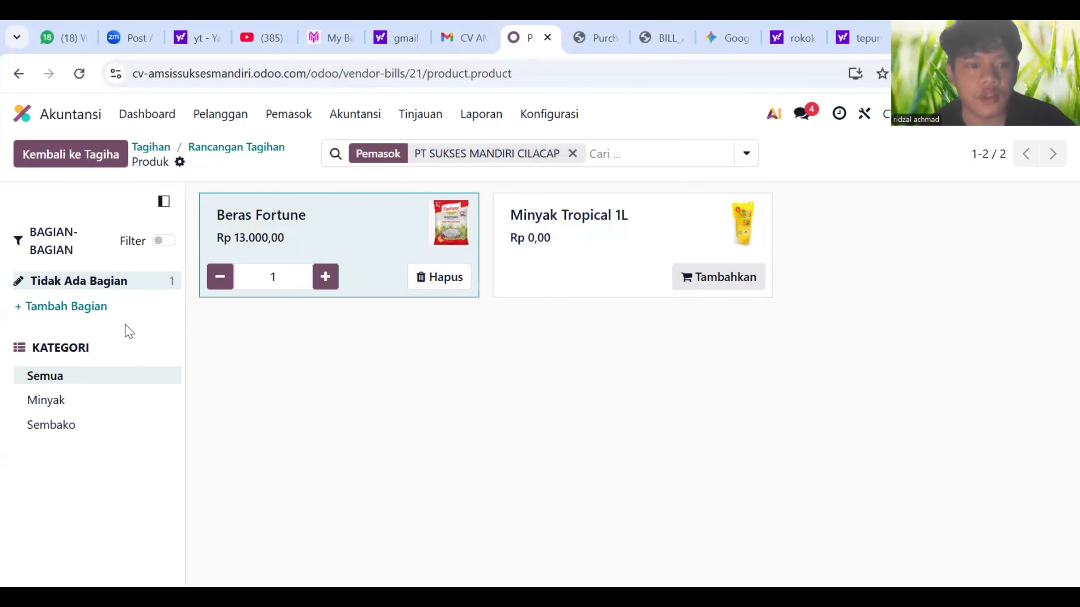
left_click(102, 162)
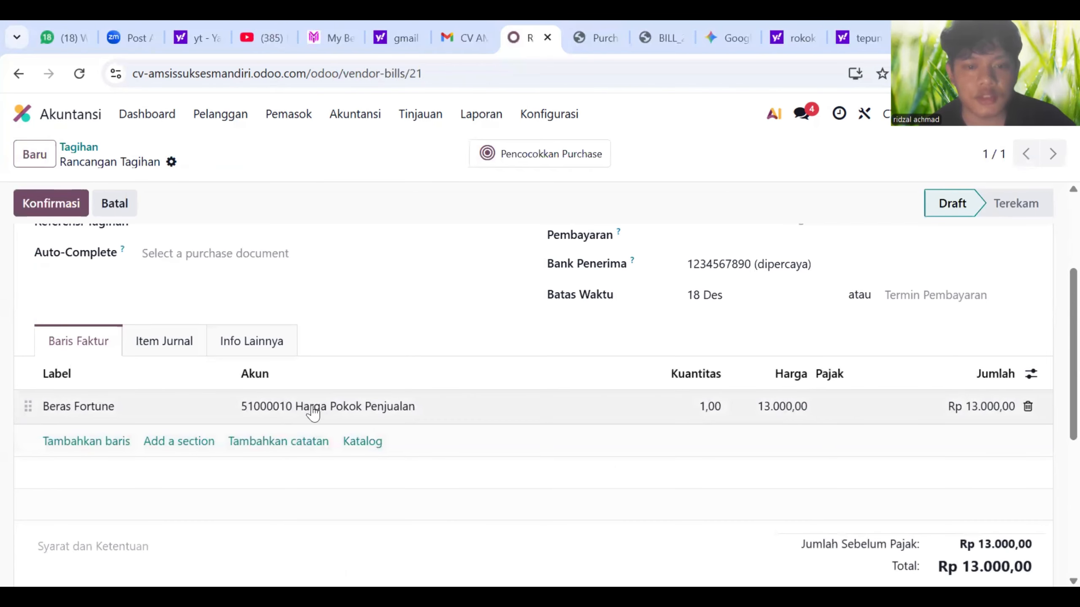
- Confirm the bill so it is posted as BILL/2025/12/0006 at Rp 13.000,00
scroll(315, 411, "down", 2)
scroll(374, 412, "up", 5)
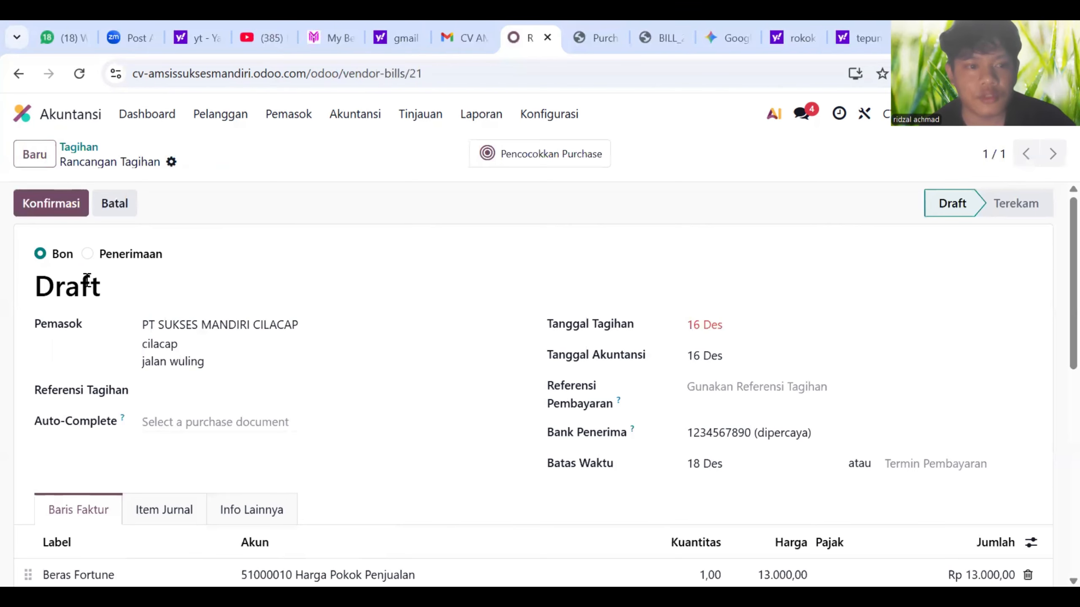
left_click(60, 214)
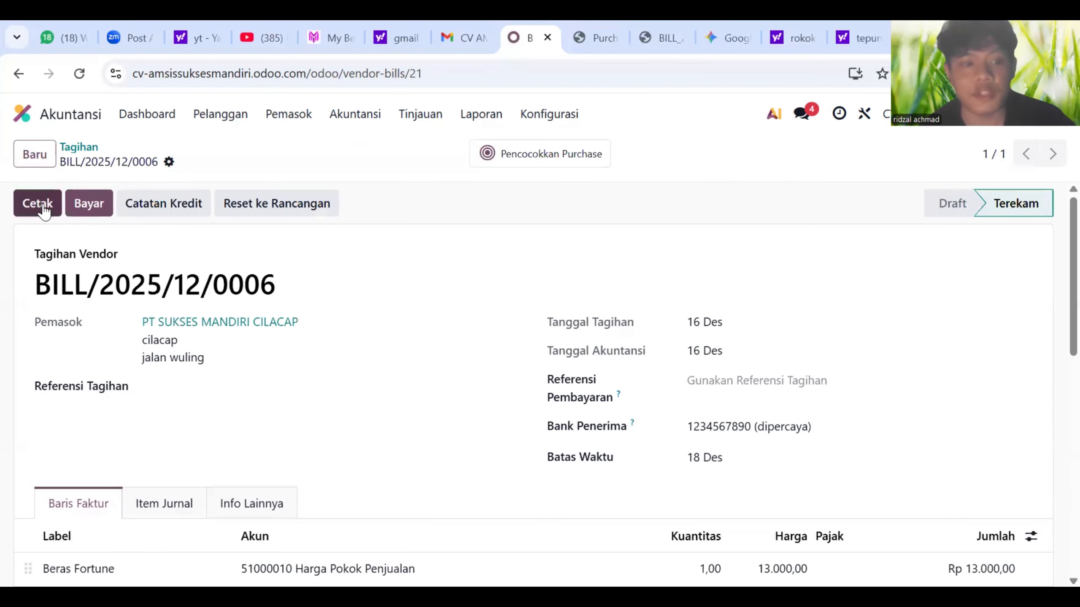
- Go to the vendor bills list and look over bill BILL/2025/12/0003
left_click(274, 123)
left_click(299, 128)
left_click(297, 126)
left_click(317, 148)
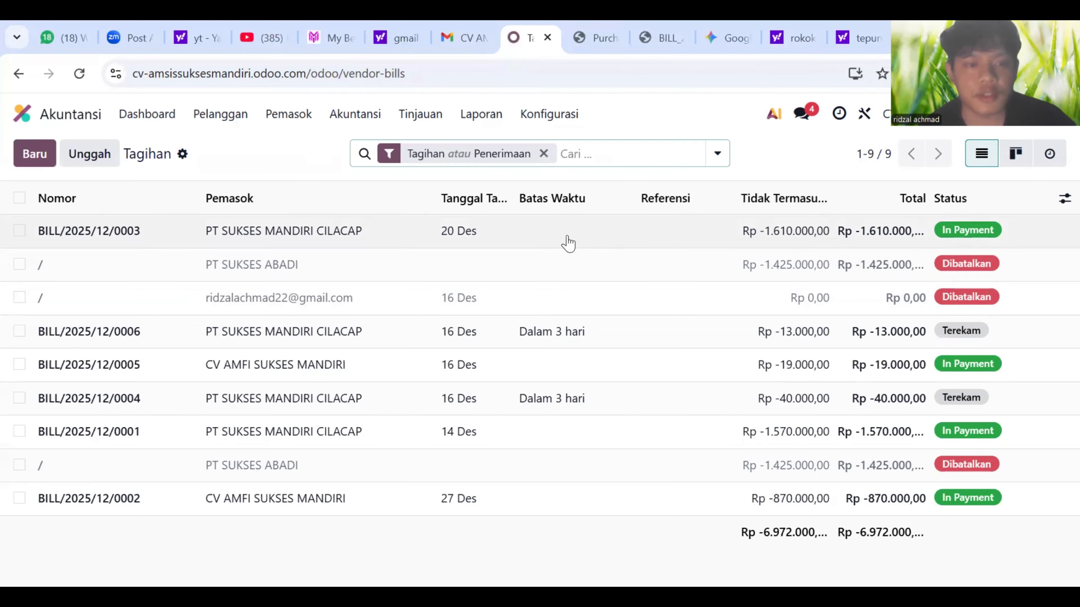
left_click(268, 120)
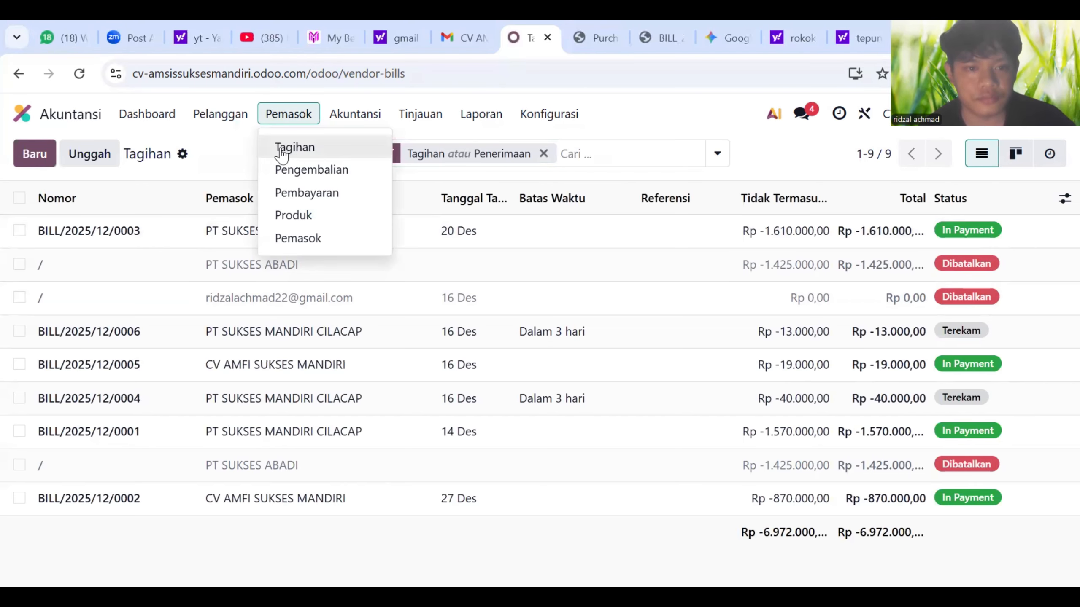
left_click(498, 244)
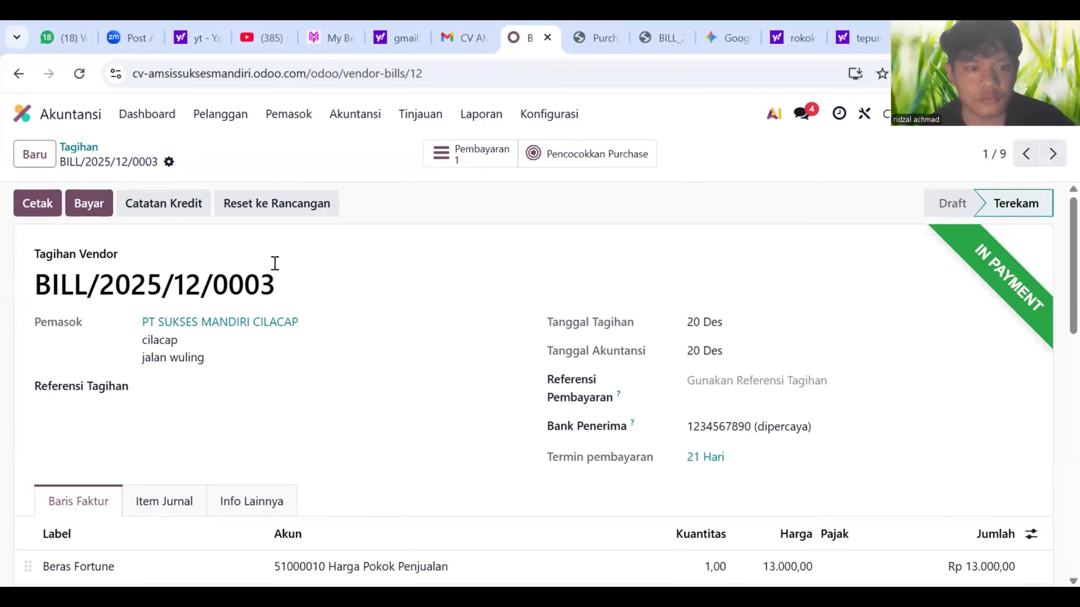
scroll(277, 265, "down", 5)
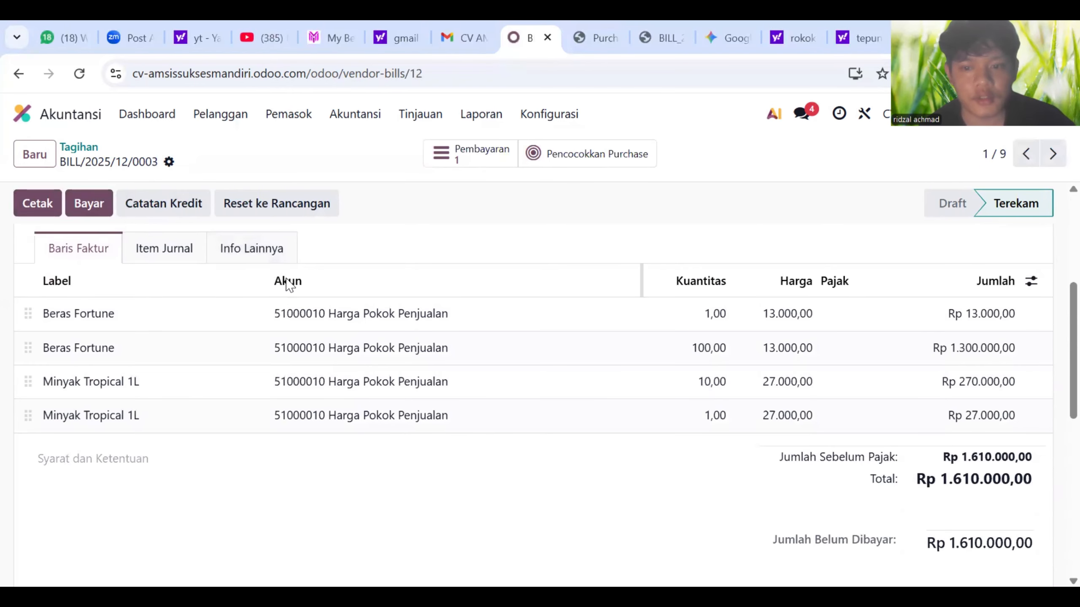
scroll(287, 284, "up", 5)
left_click(19, 74)
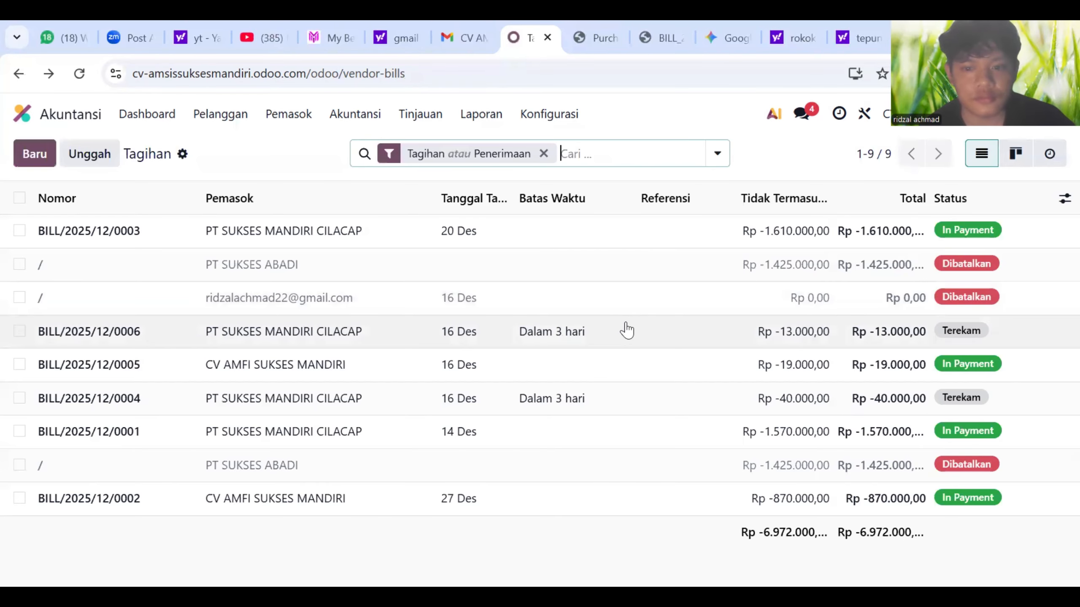
- Pay Rp 13.000,00 on BILL/2025/12/0006 and view the new vendor payment PAY00011
mouse_move(627, 330)
double_click(589, 316)
scroll(430, 366, "down", 2)
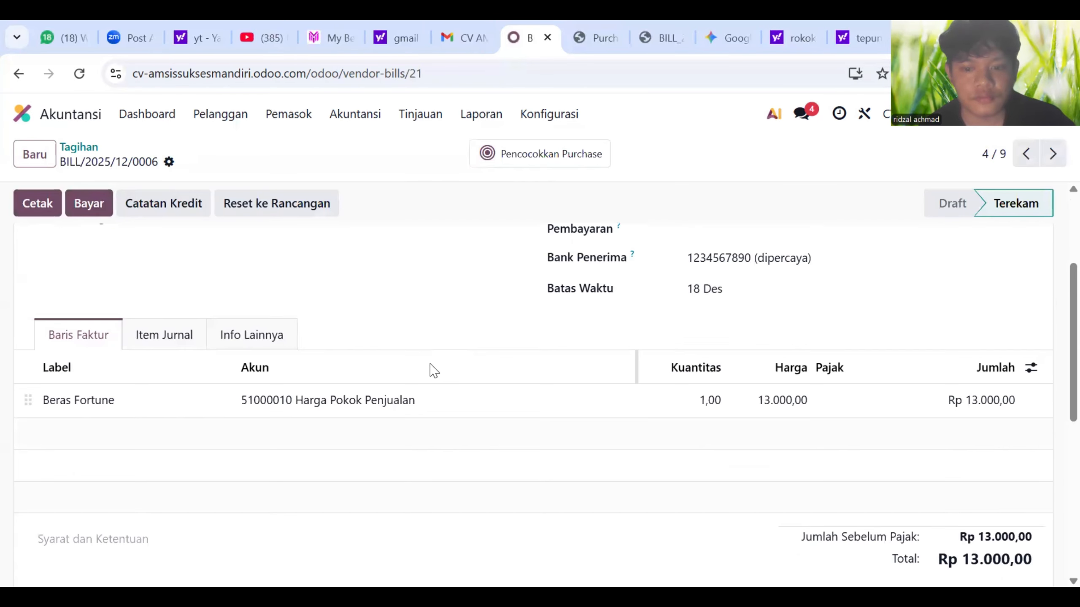
scroll(437, 385, "up", 2)
left_click(90, 211)
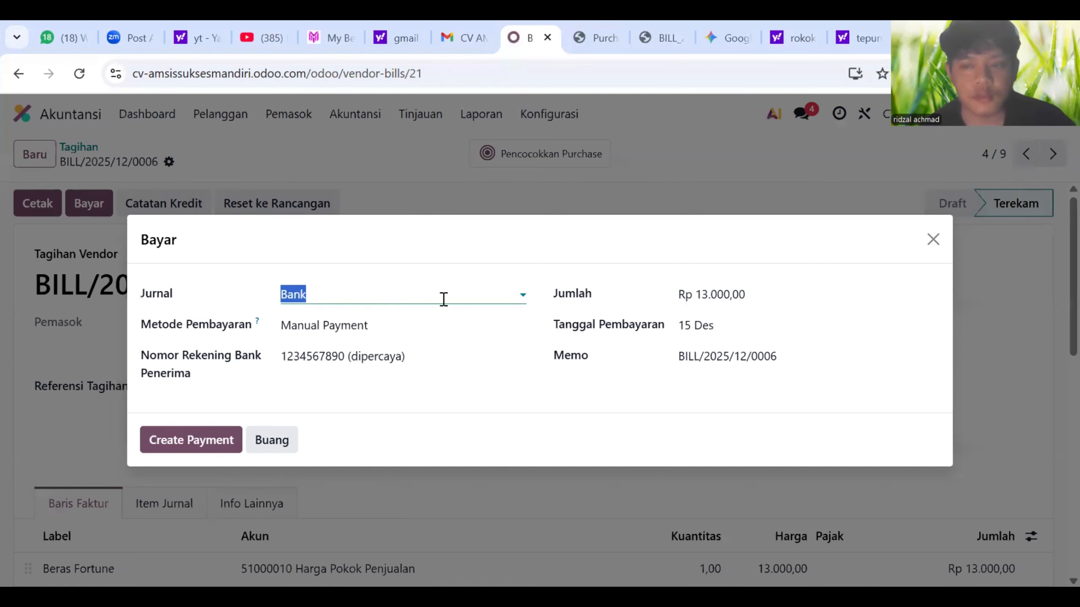
left_click(234, 443)
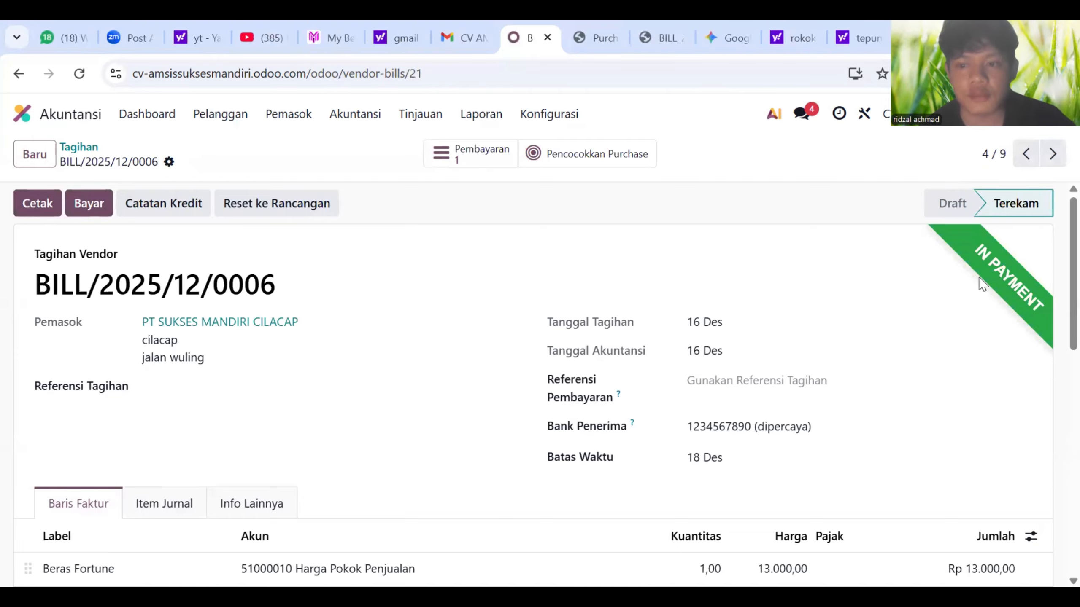
left_click(285, 117)
left_click(313, 195)
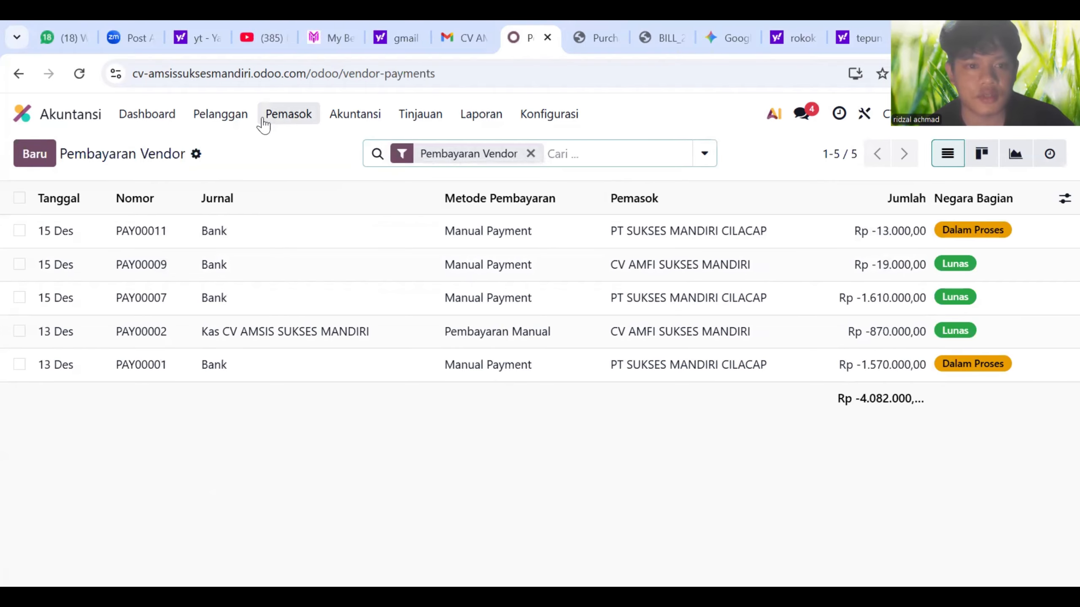
left_click(310, 121)
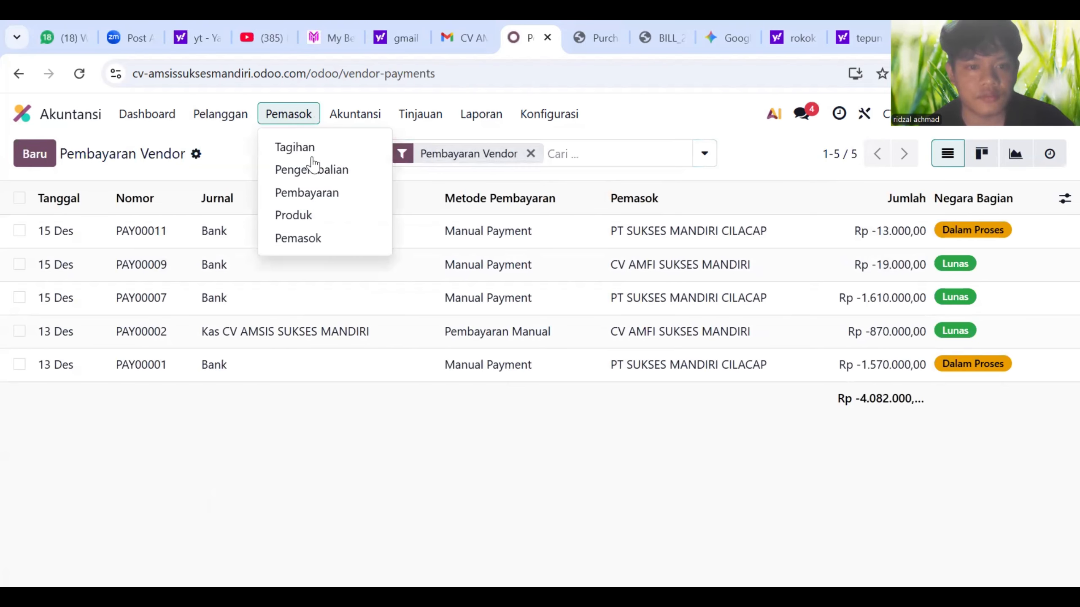
left_click(313, 155)
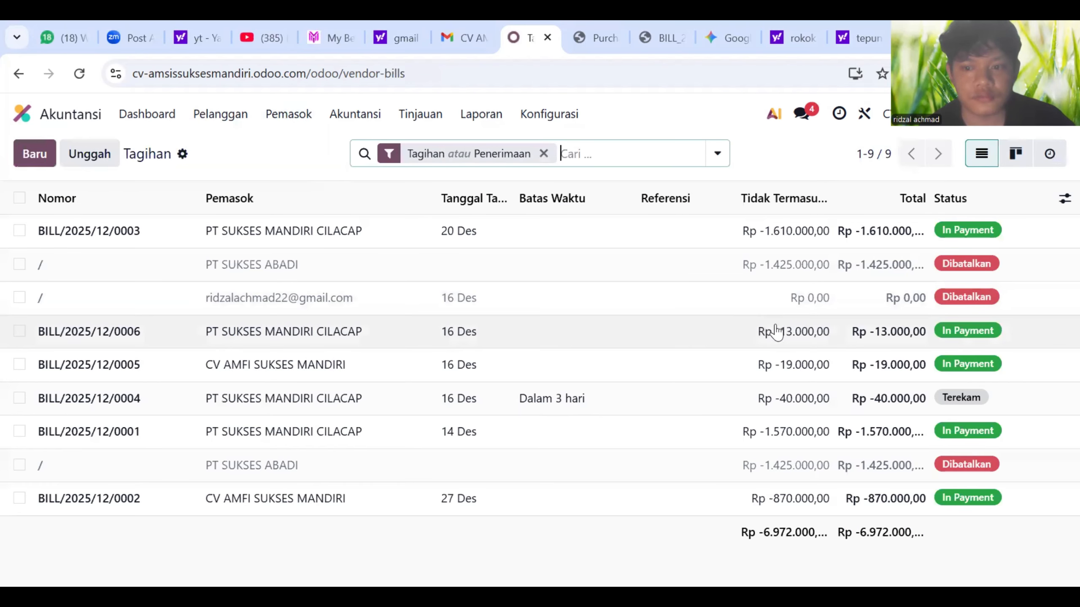
left_click(805, 336)
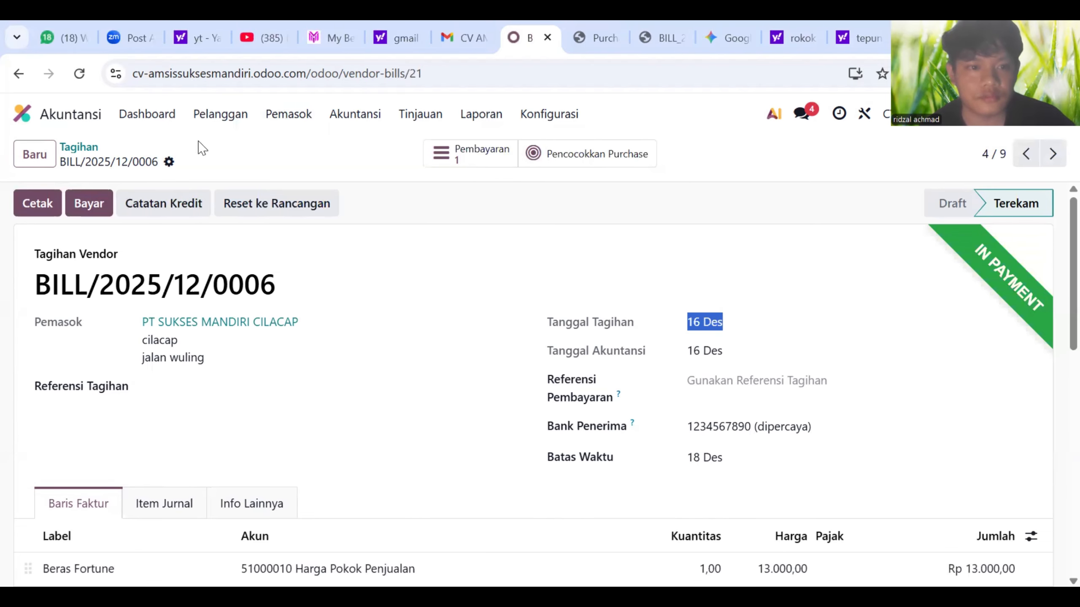
left_click(220, 113)
left_click(289, 114)
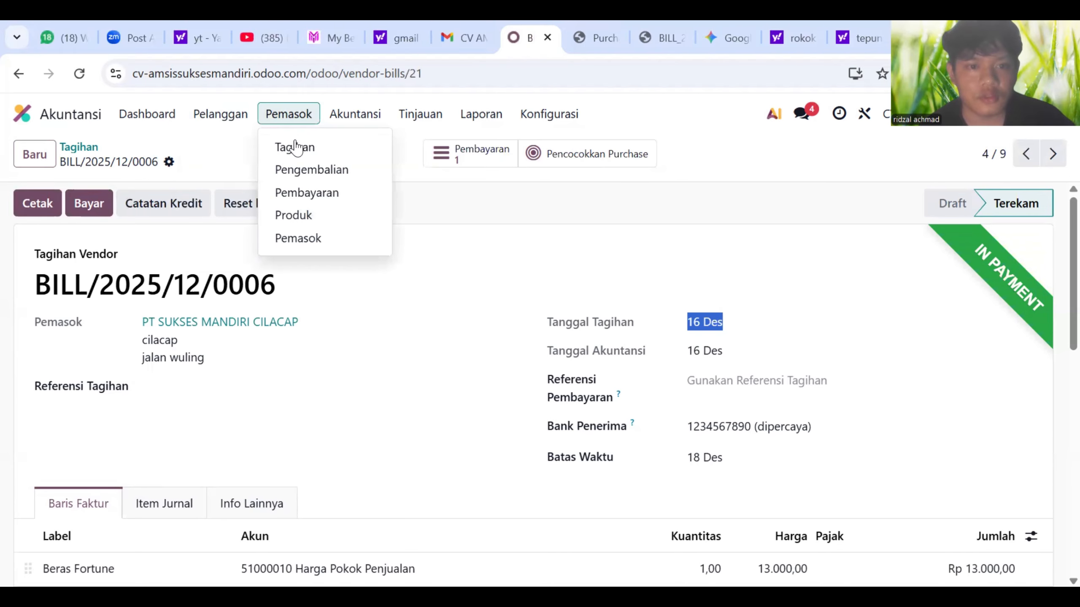
left_click(307, 194)
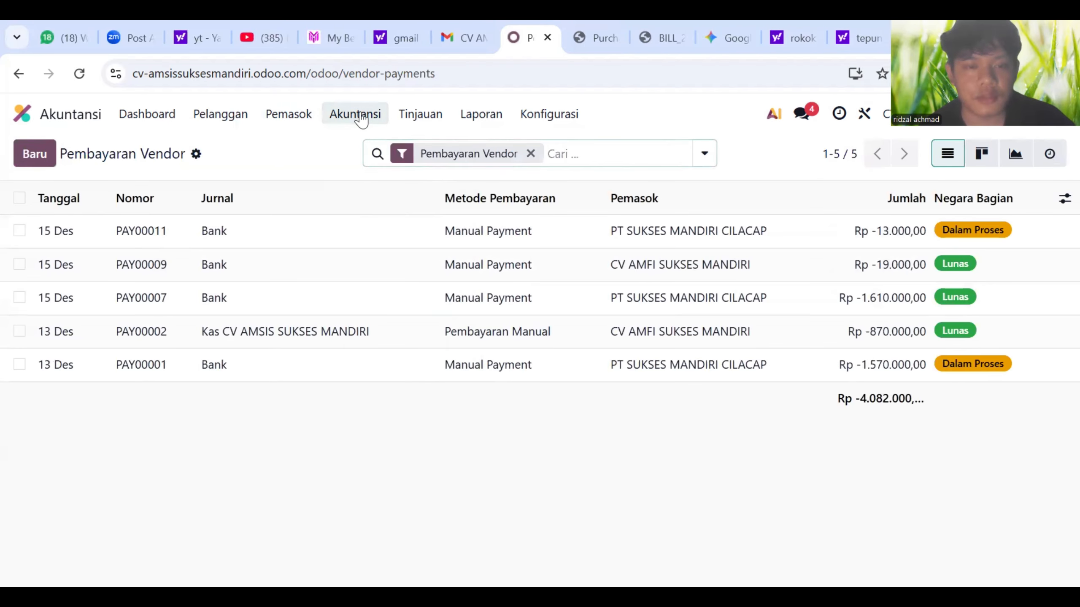
left_click(362, 118)
- Scroll through the 16 posted journal entries totalling Rp 74.659,34
left_click(373, 172)
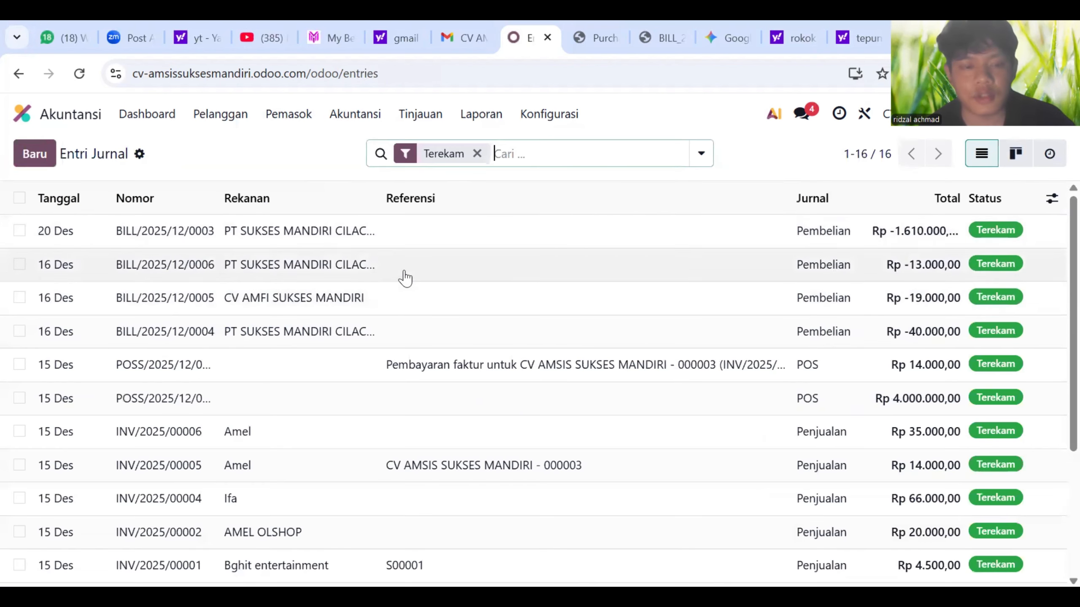
scroll(369, 347, "down", 4)
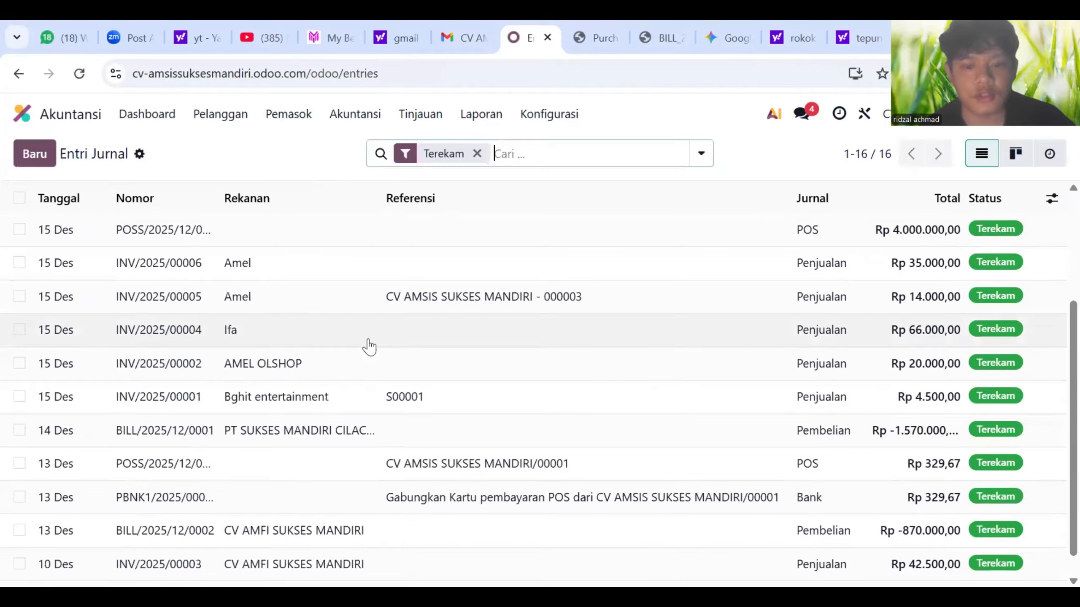
scroll(369, 347, "up", 4)
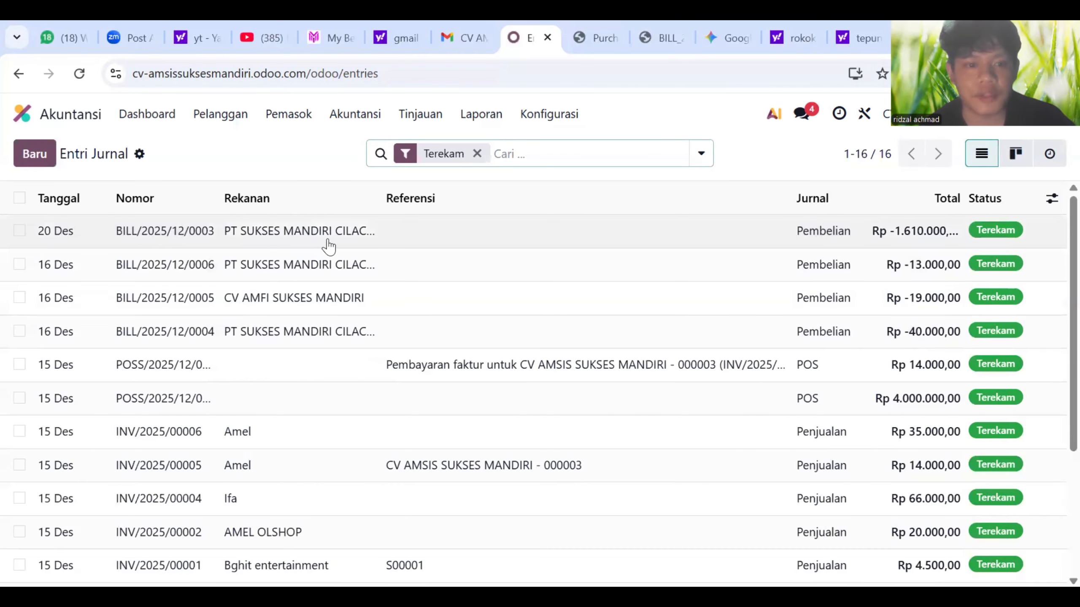
scroll(438, 342, "down", 4)
scroll(439, 342, "down", 1)
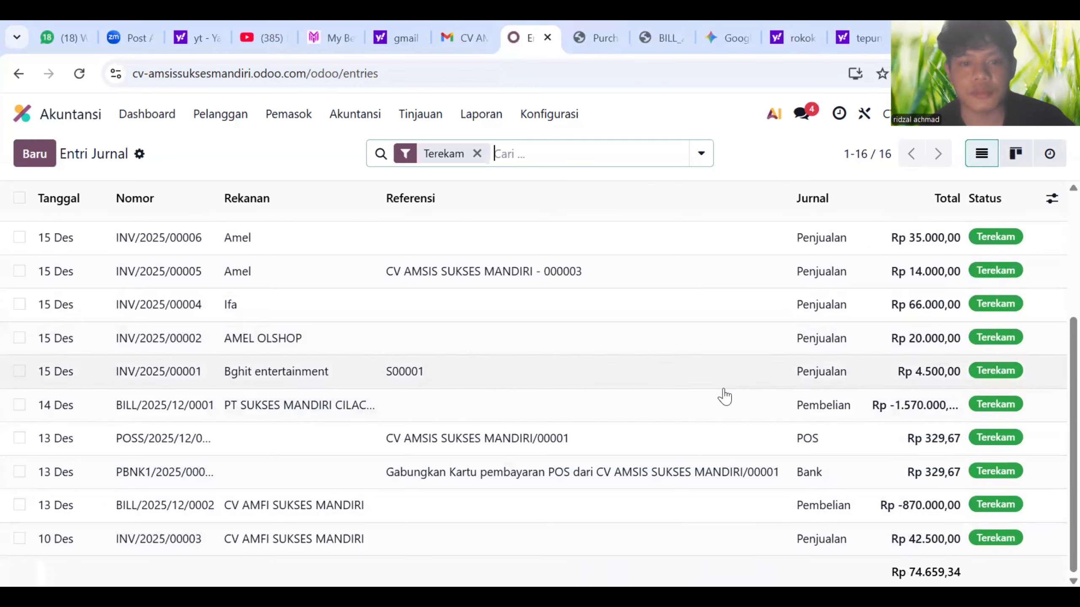
left_click(480, 114)
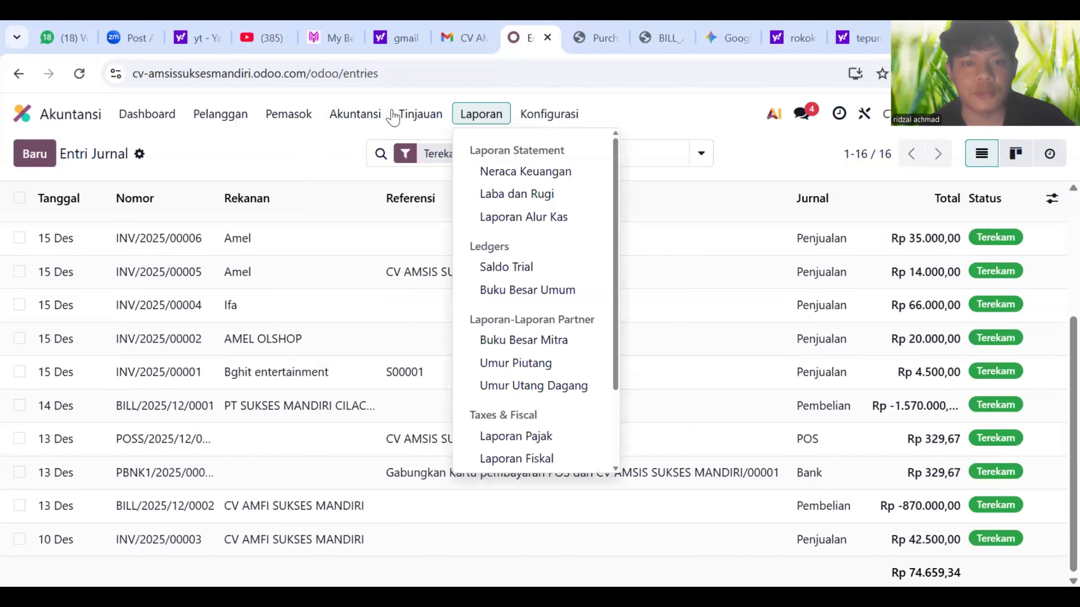
- Open the Neraca Keuangan balance sheet as of 15/12/2025 and scroll through it
left_click(496, 169)
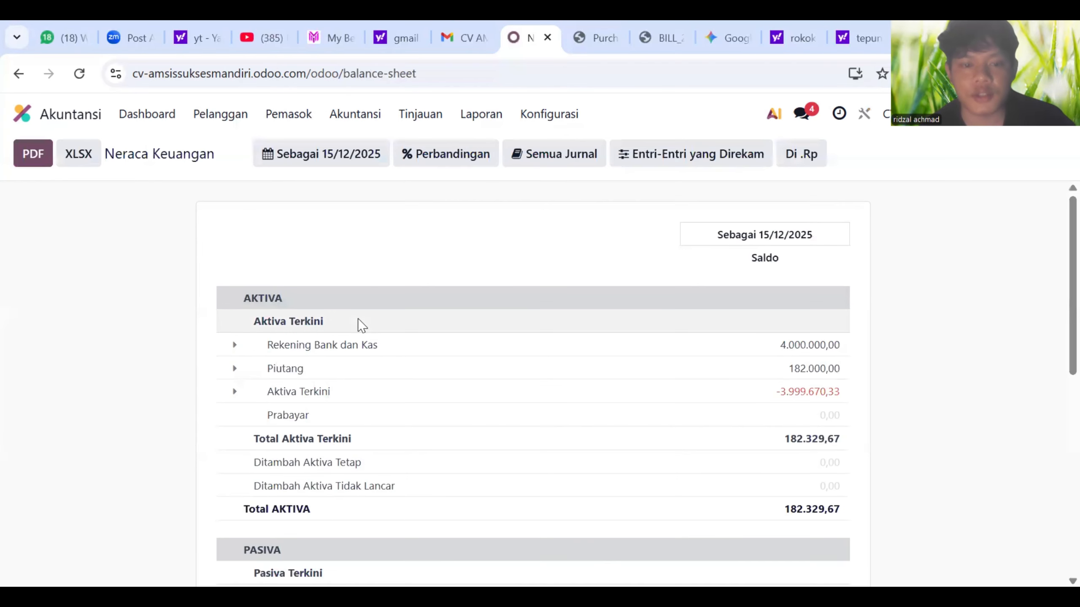
scroll(361, 317, "down", 10)
scroll(365, 318, "up", 10)
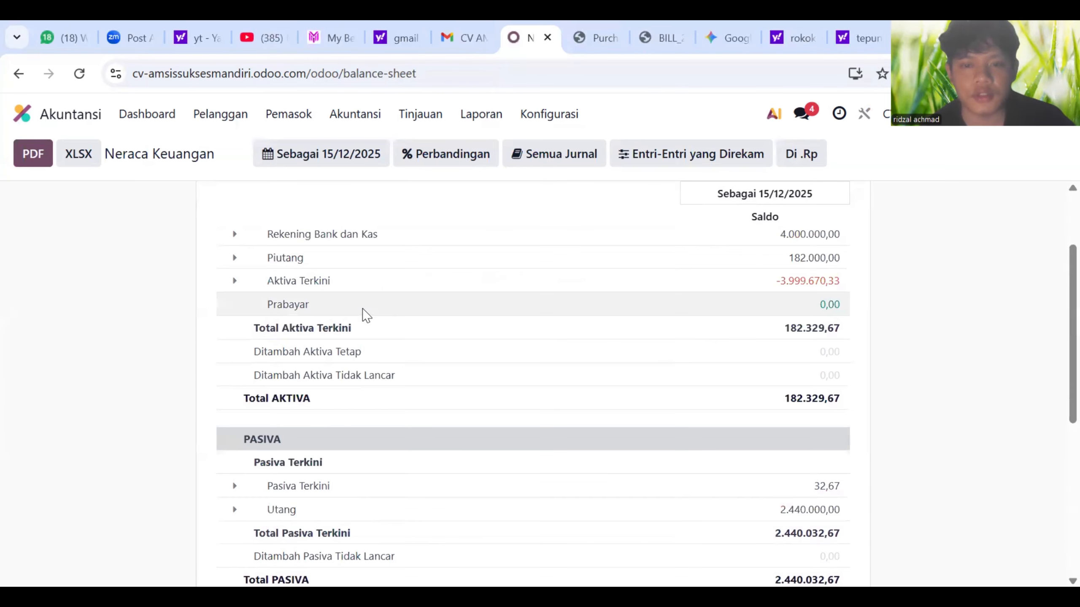
- Open the 2025 Laba dan Rugi report showing revenue Rp 182.297,00 and gross loss -3.939.703,00
left_click(477, 116)
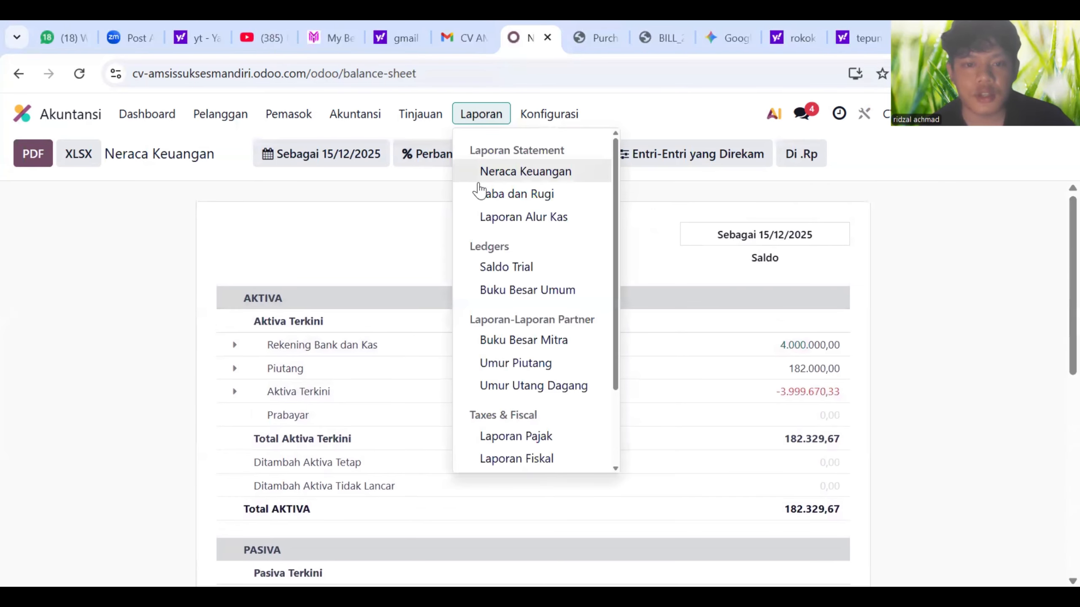
left_click(492, 195)
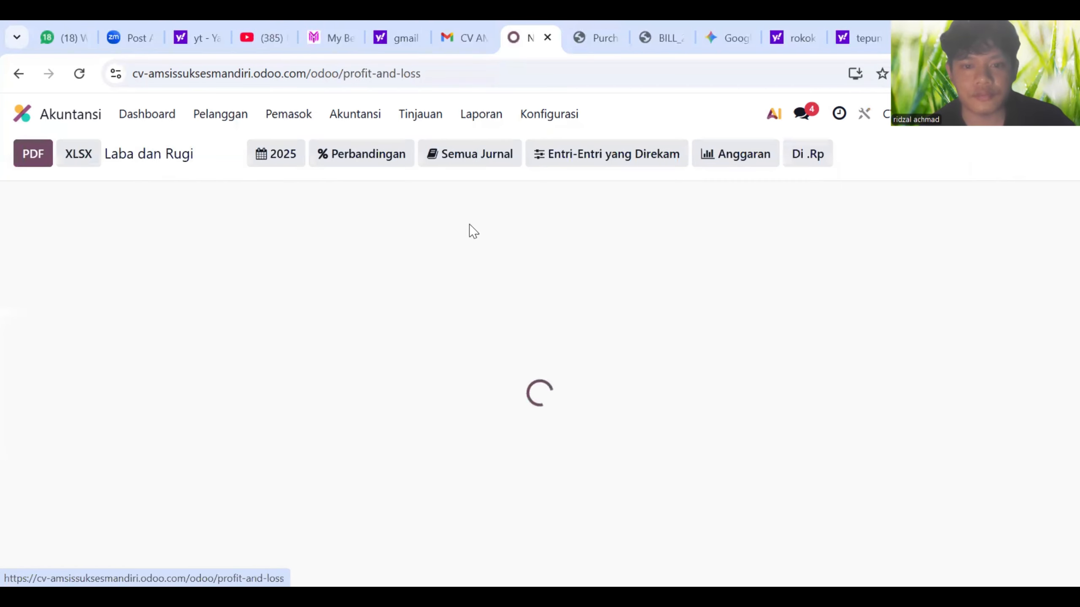
scroll(476, 307, "down", 3)
scroll(480, 297, "up", 2)
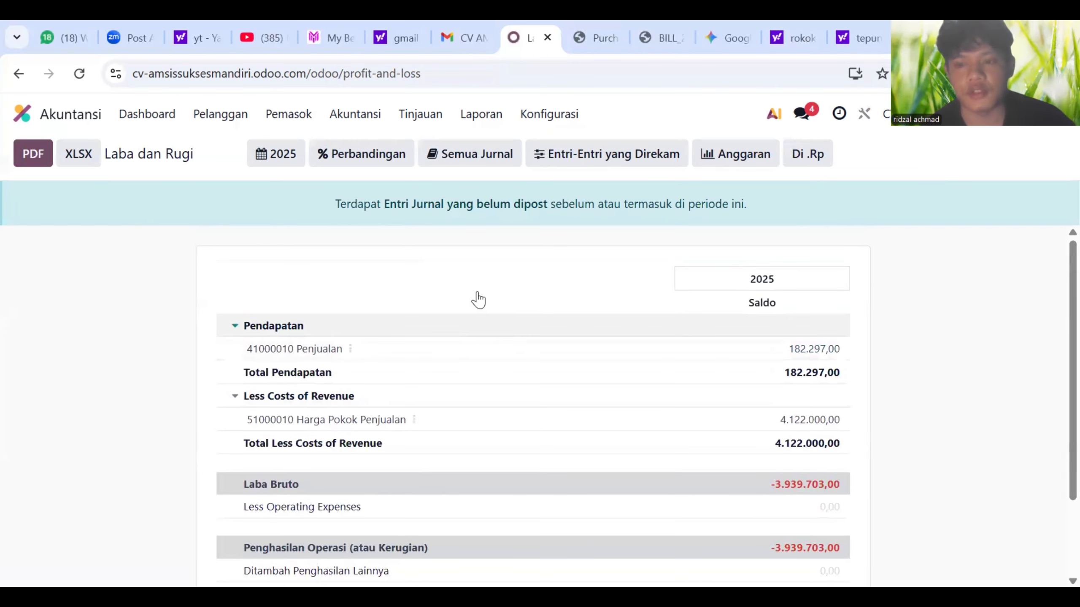